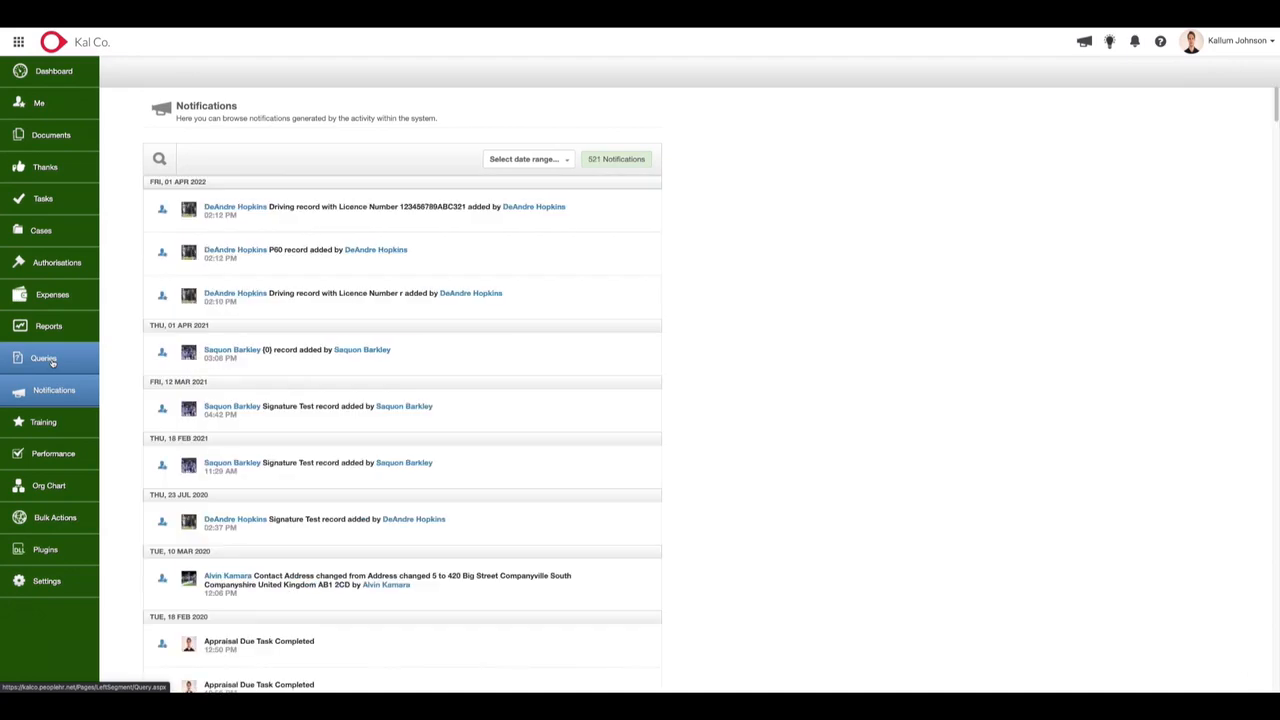
Start building a new query and look through the employee fields it offers.
{"action": "left_click", "coordinate": [52, 362]}
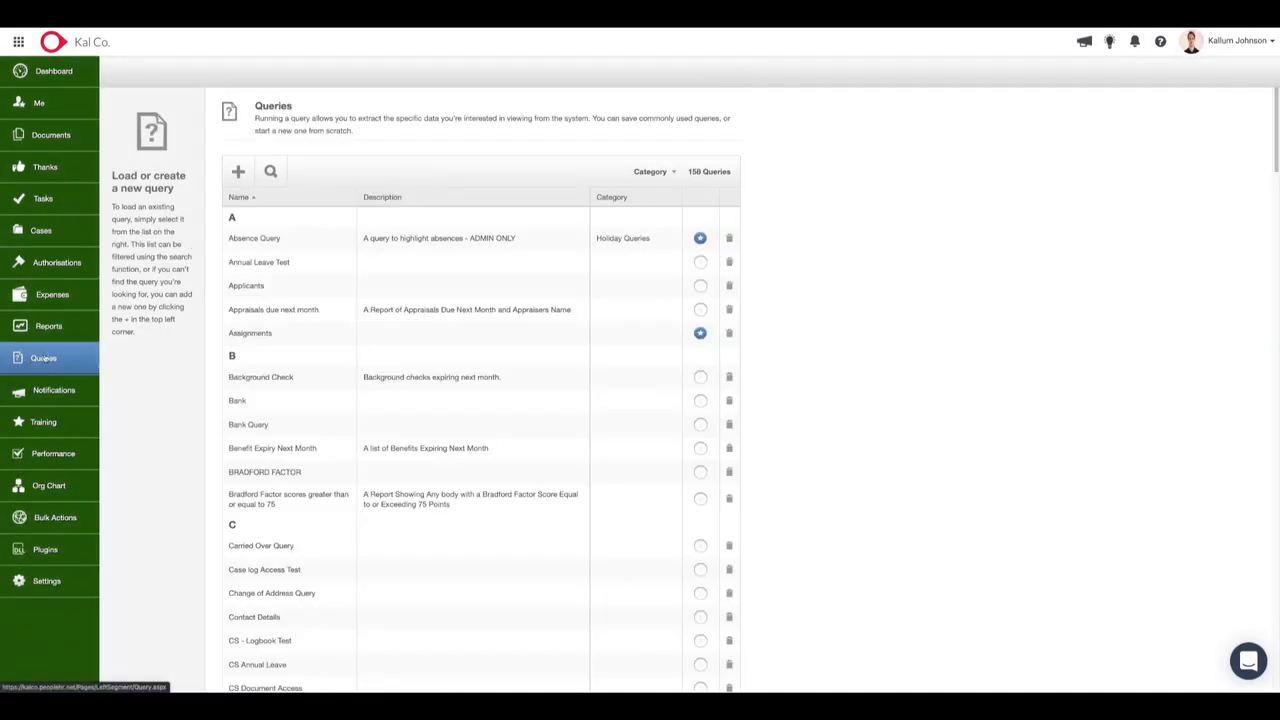
{"action": "left_click", "coordinate": [238, 172]}
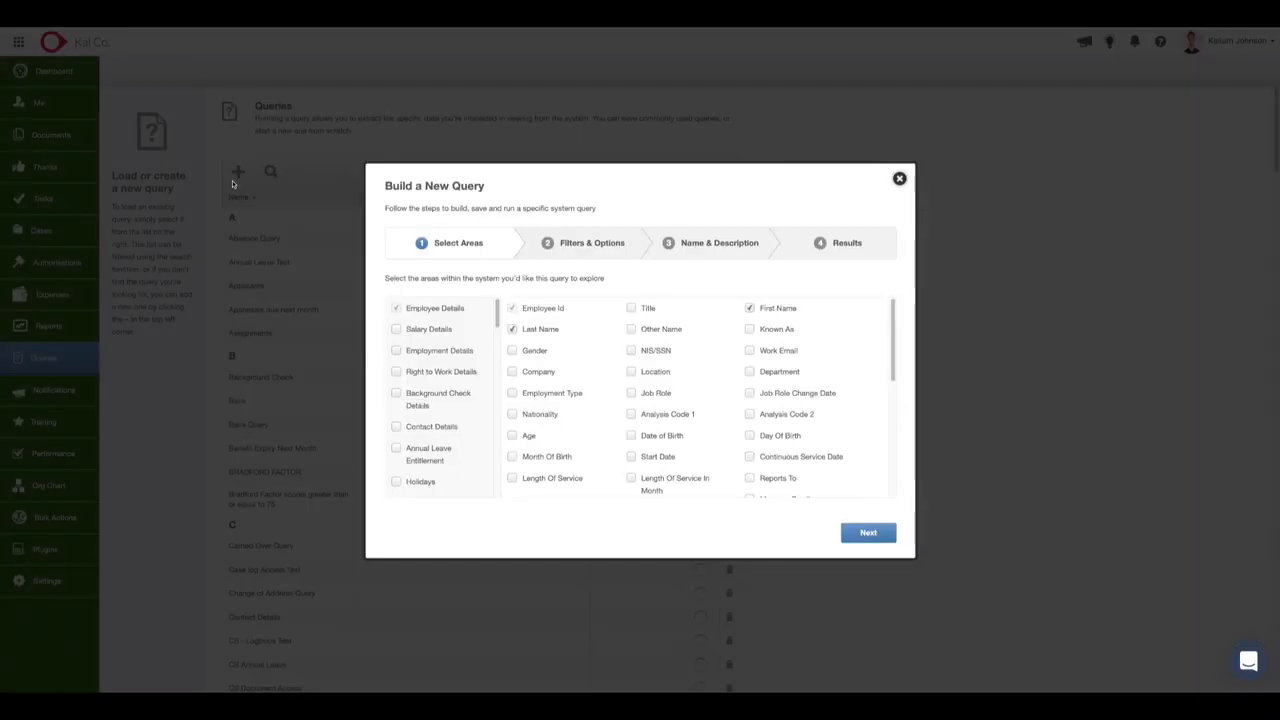
{"action": "scroll", "coordinate": [597, 335], "scroll_direction": "down", "scroll_amount": 1}
{"action": "scroll", "coordinate": [448, 372], "scroll_direction": "down", "scroll_amount": 3}
{"action": "scroll", "coordinate": [448, 372], "scroll_direction": "up", "scroll_amount": 3}
{"action": "scroll", "coordinate": [592, 402], "scroll_direction": "up", "scroll_amount": 1}
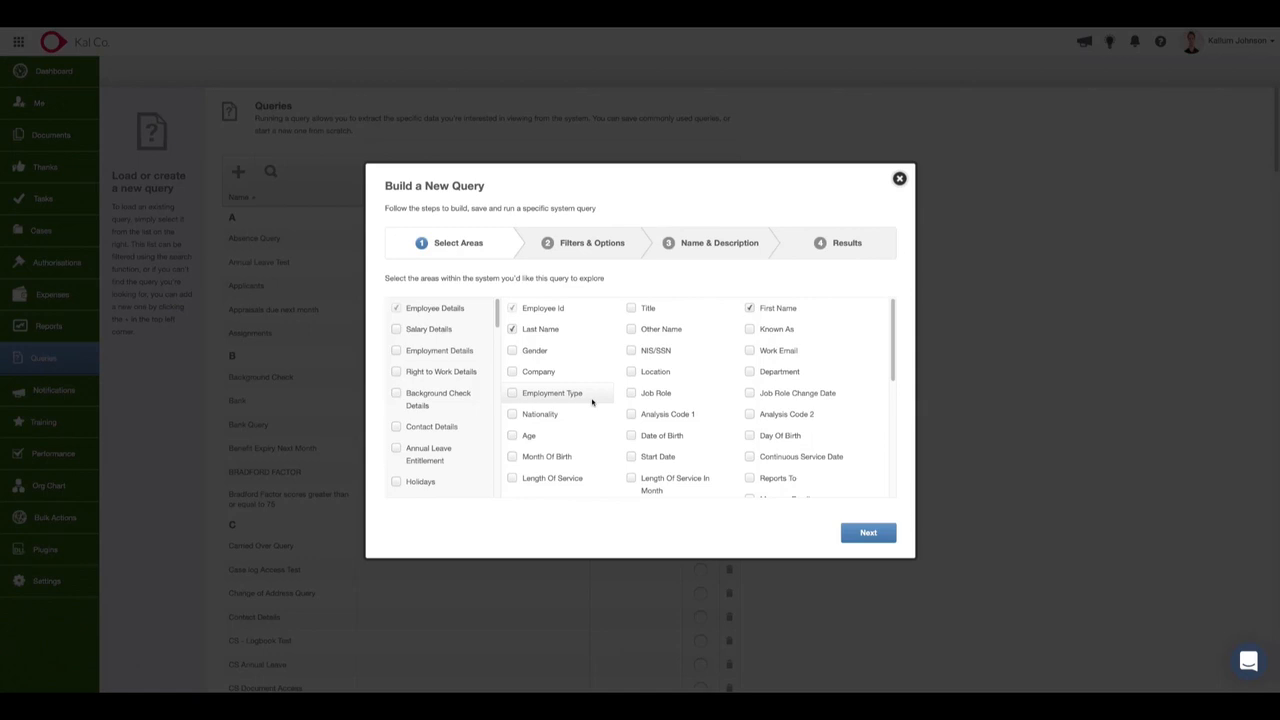
Add the Holidays area to the query and look through the holiday fields it provides.
{"action": "scroll", "coordinate": [440, 440], "scroll_direction": "down", "scroll_amount": 3}
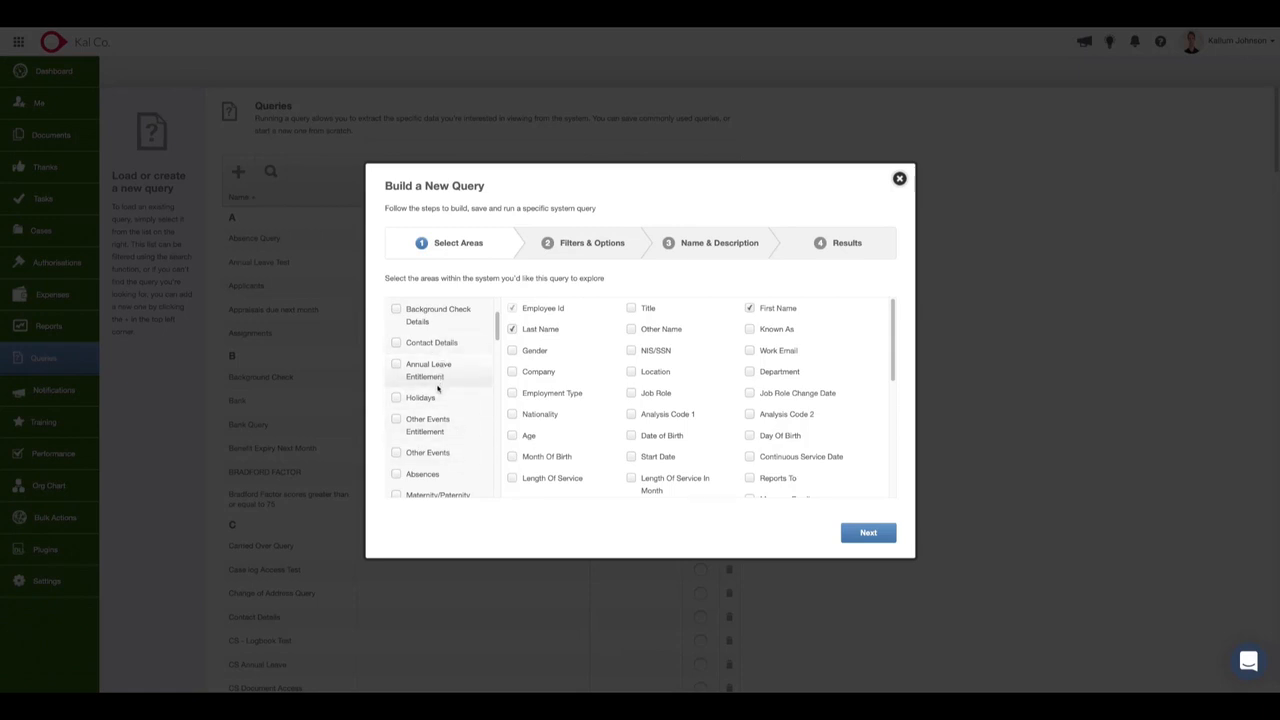
{"action": "left_click", "coordinate": [438, 399]}
{"action": "scroll", "coordinate": [460, 354], "scroll_direction": "down", "scroll_amount": 1}
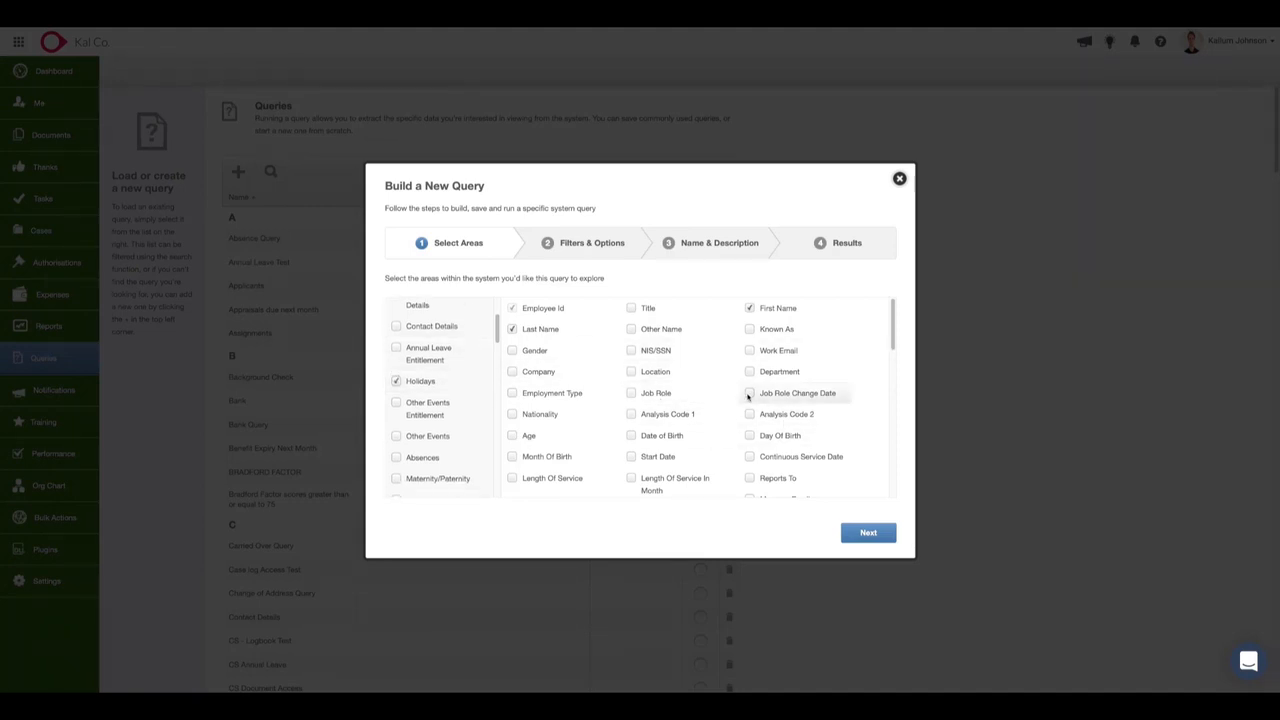
{"action": "scroll", "coordinate": [729, 415], "scroll_direction": "down", "scroll_amount": 3}
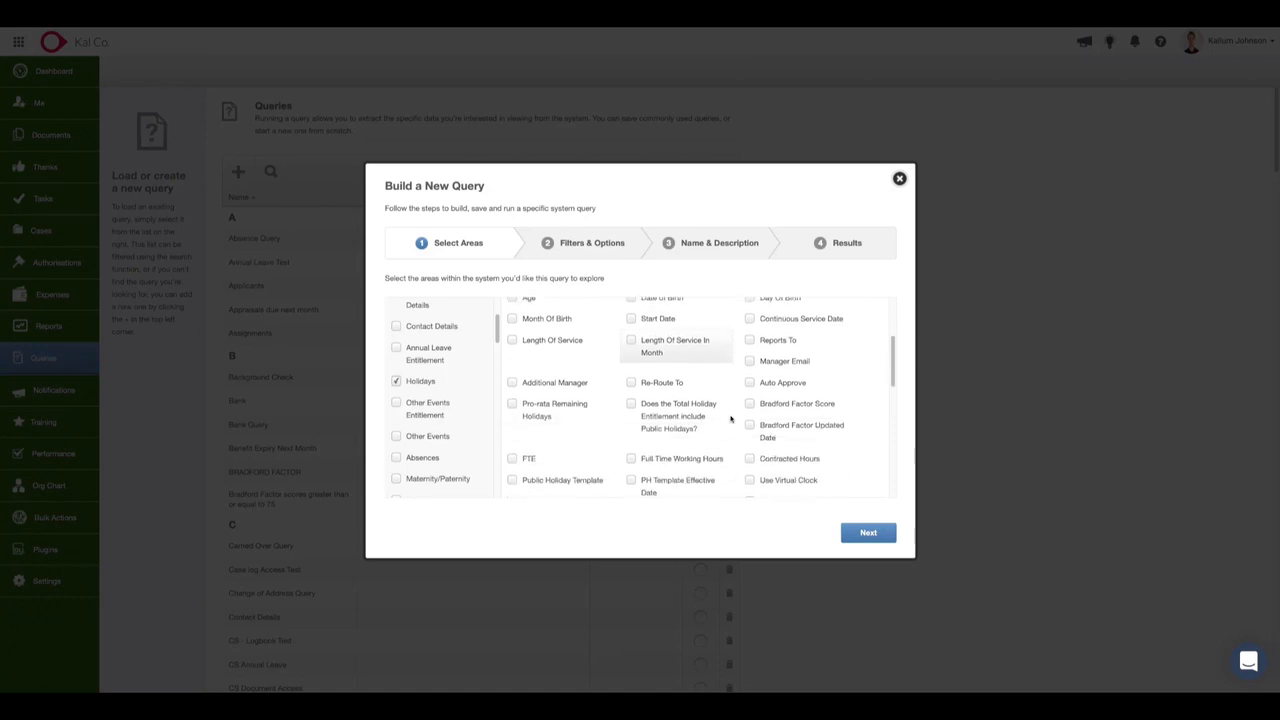
{"action": "scroll", "coordinate": [730, 418], "scroll_direction": "down", "scroll_amount": 1}
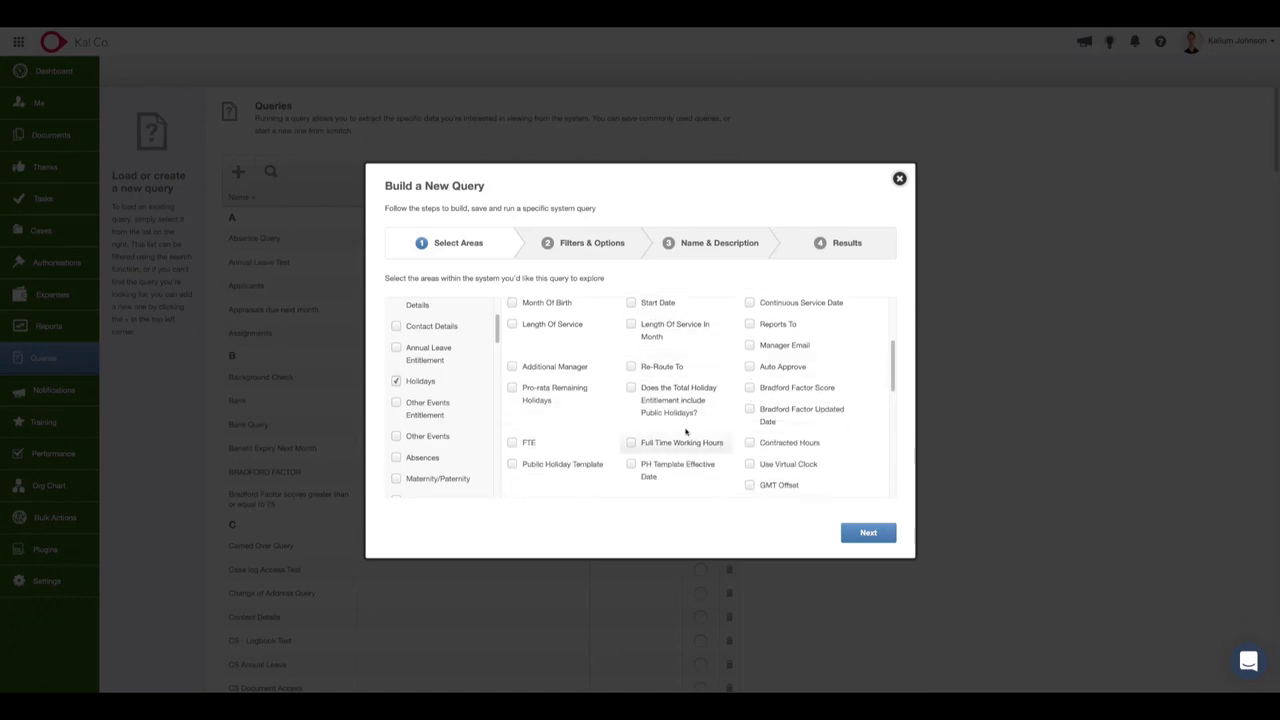
{"action": "scroll", "coordinate": [793, 394], "scroll_direction": "down", "scroll_amount": 5}
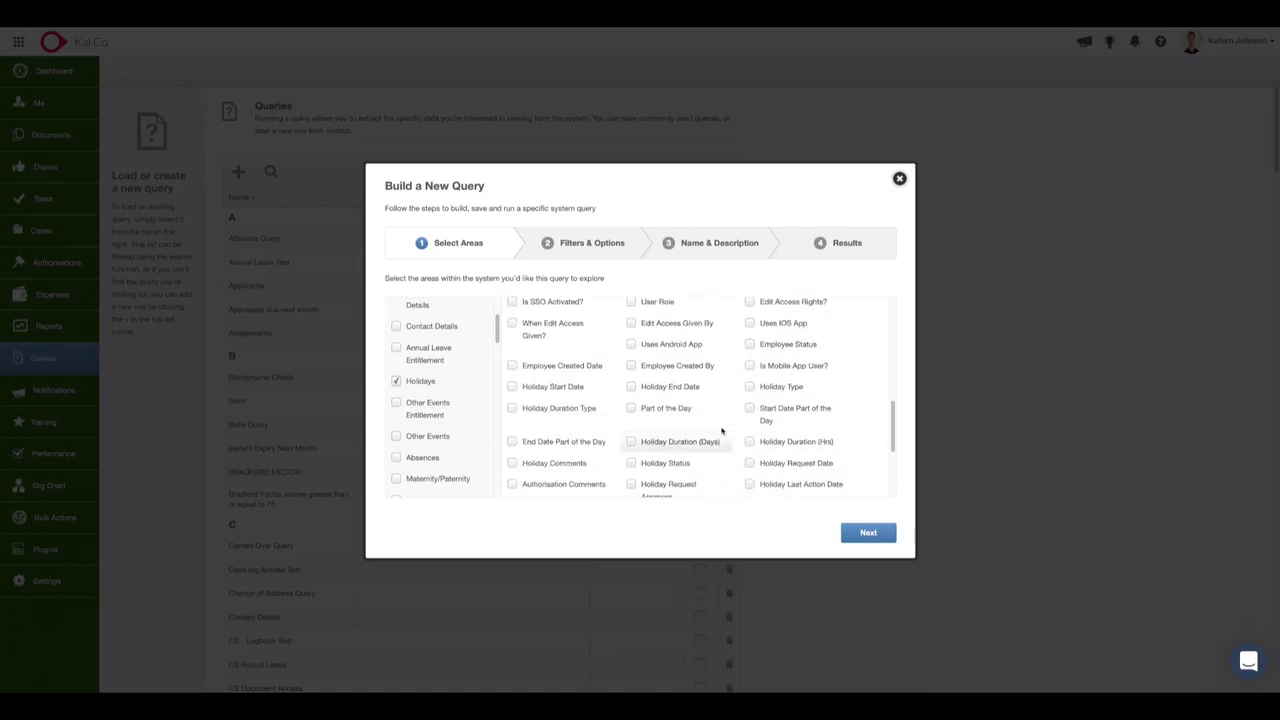
{"action": "scroll", "coordinate": [632, 402], "scroll_direction": "down", "scroll_amount": 2}
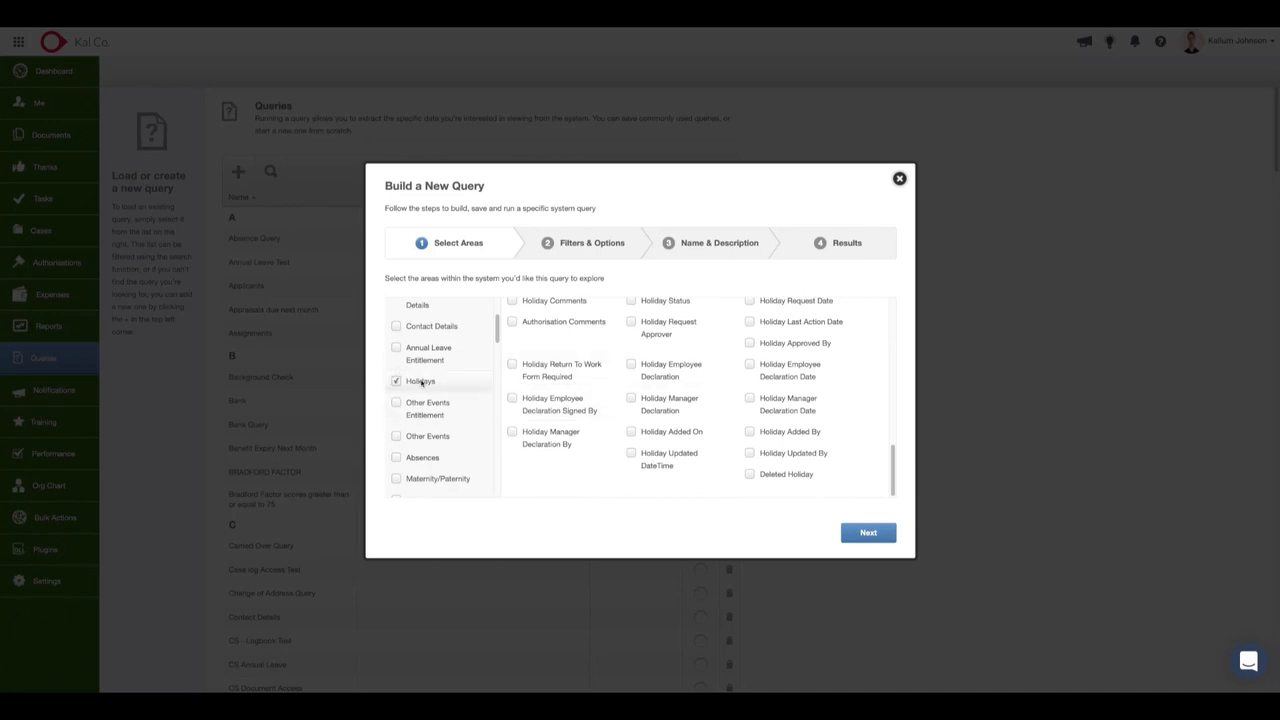
{"action": "left_click", "coordinate": [421, 381]}
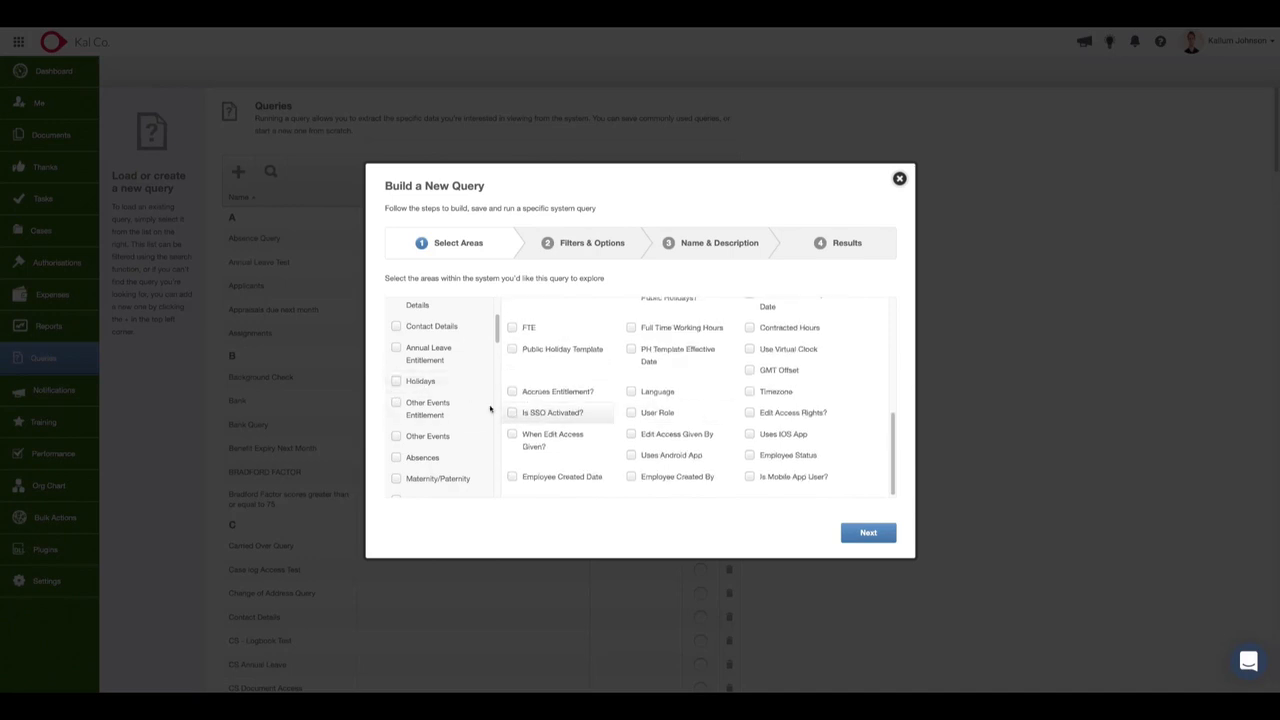
{"action": "left_click", "coordinate": [421, 381]}
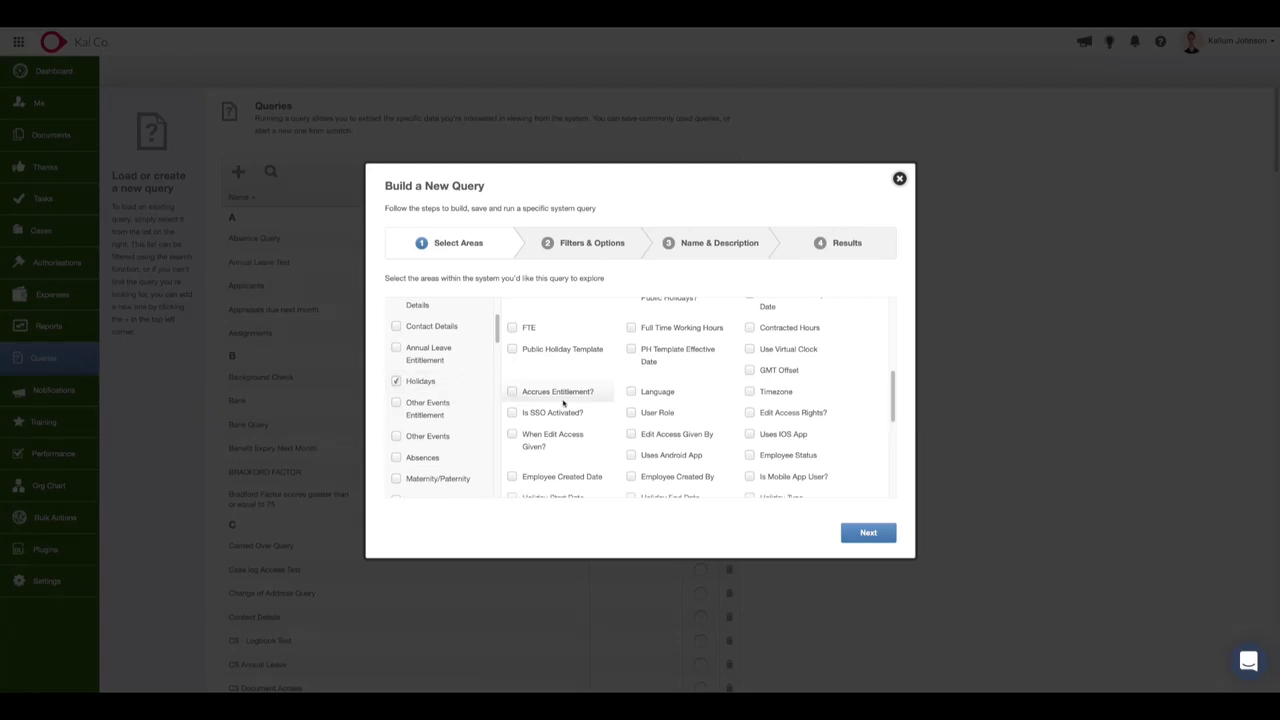
Include Holiday Start Date, Holiday End Date, Holiday Type, Holiday Duration (Days) and Holiday Status in the query and proceed to the filters.
{"action": "scroll", "coordinate": [772, 478], "scroll_direction": "down", "scroll_amount": 1}
{"action": "scroll", "coordinate": [680, 450], "scroll_direction": "down", "scroll_amount": 4}
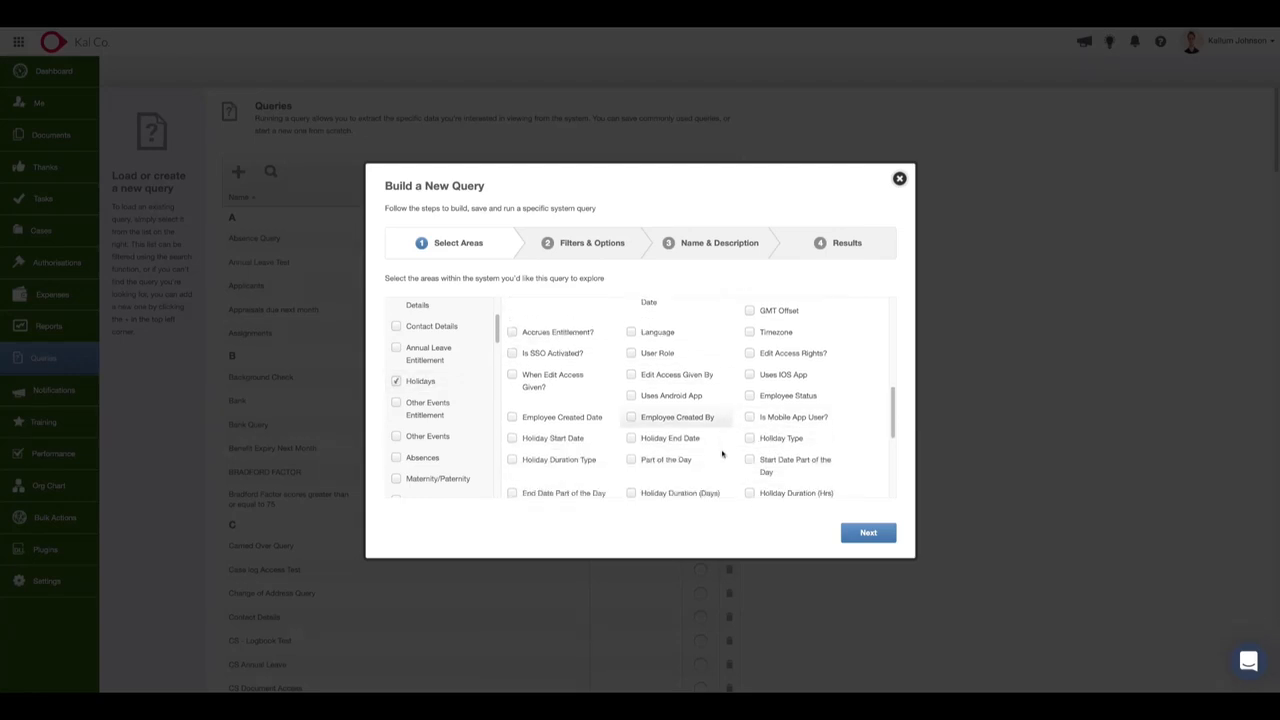
{"action": "scroll", "coordinate": [678, 424], "scroll_direction": "up", "scroll_amount": 2}
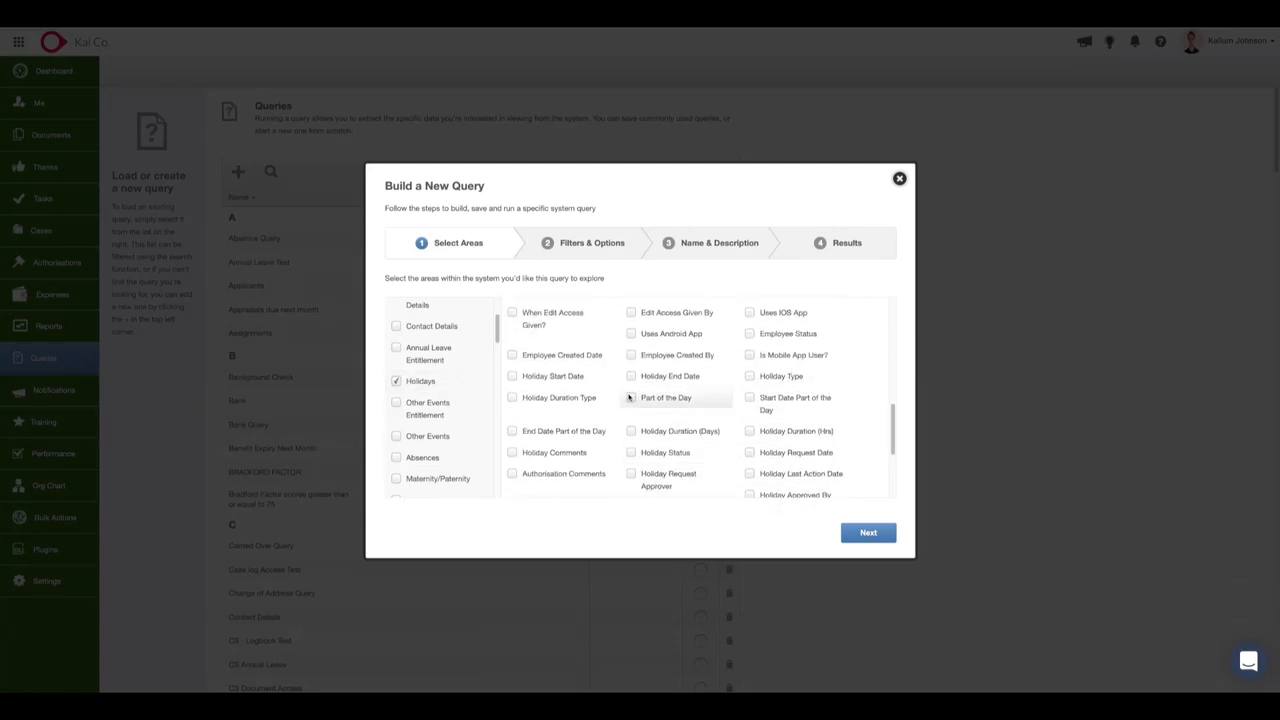
{"action": "left_click", "coordinate": [540, 378]}
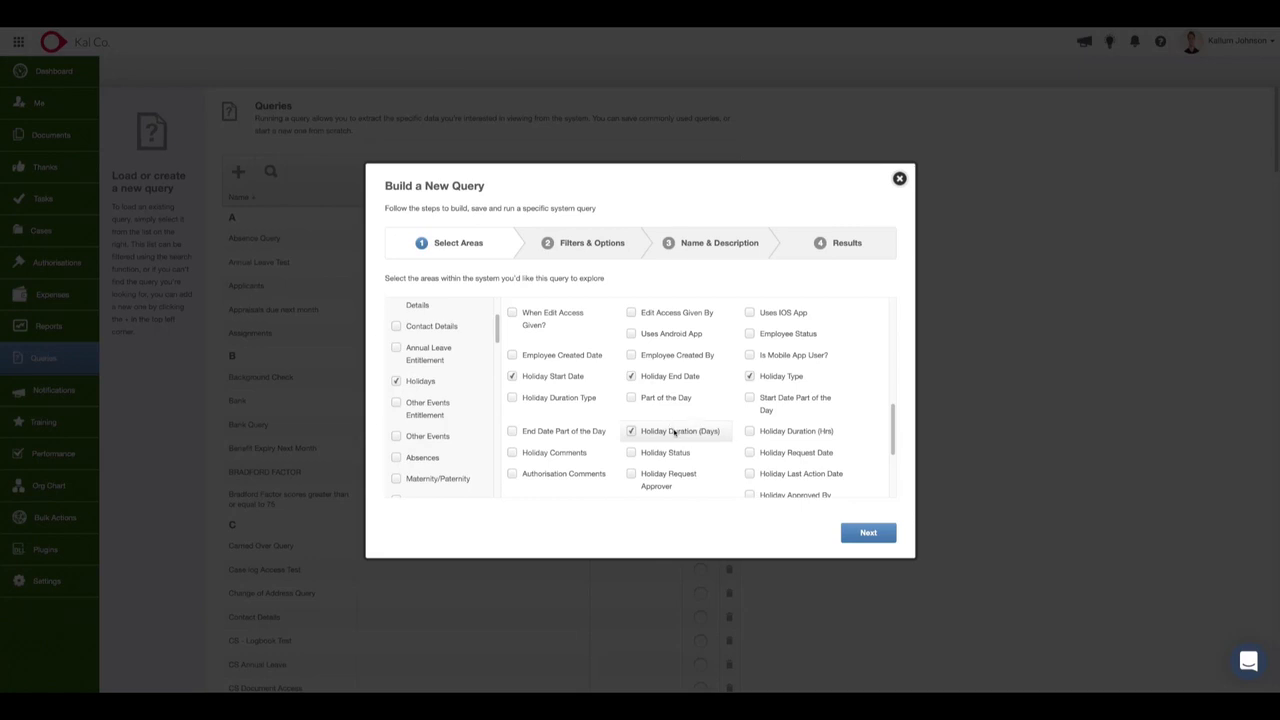
{"action": "left_click", "coordinate": [632, 454]}
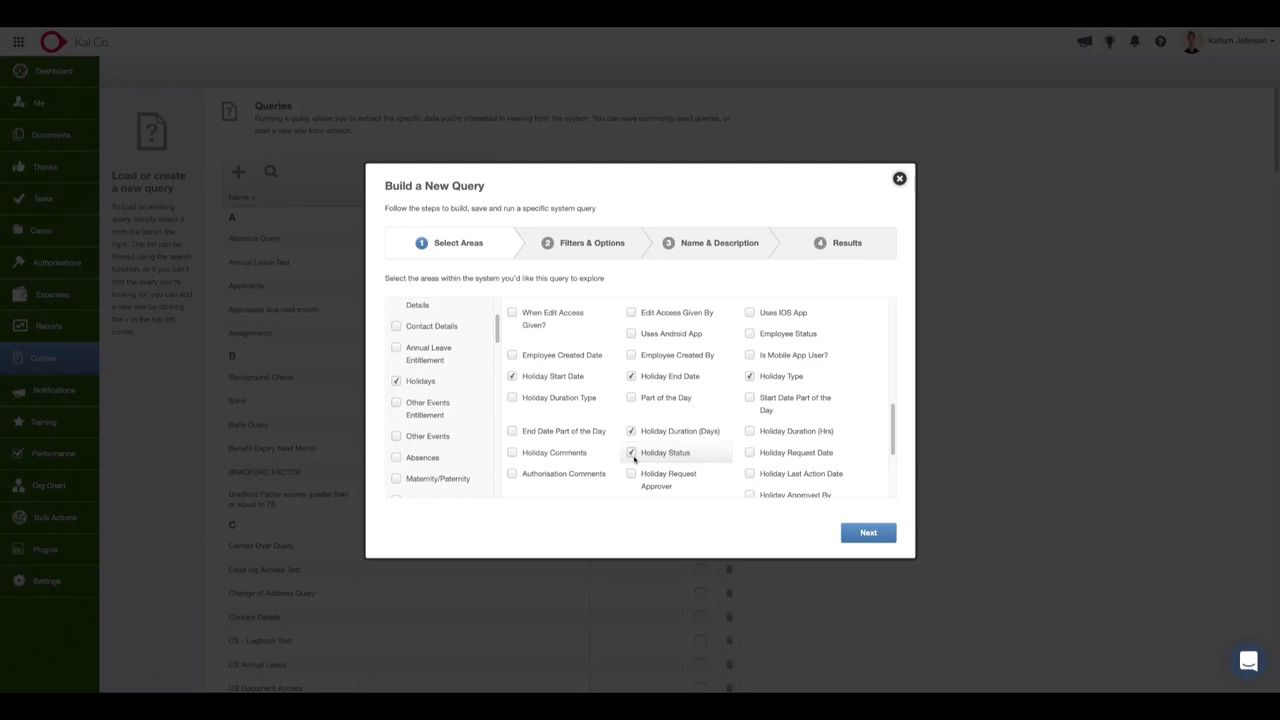
{"action": "scroll", "coordinate": [640, 462], "scroll_direction": "down", "scroll_amount": 3}
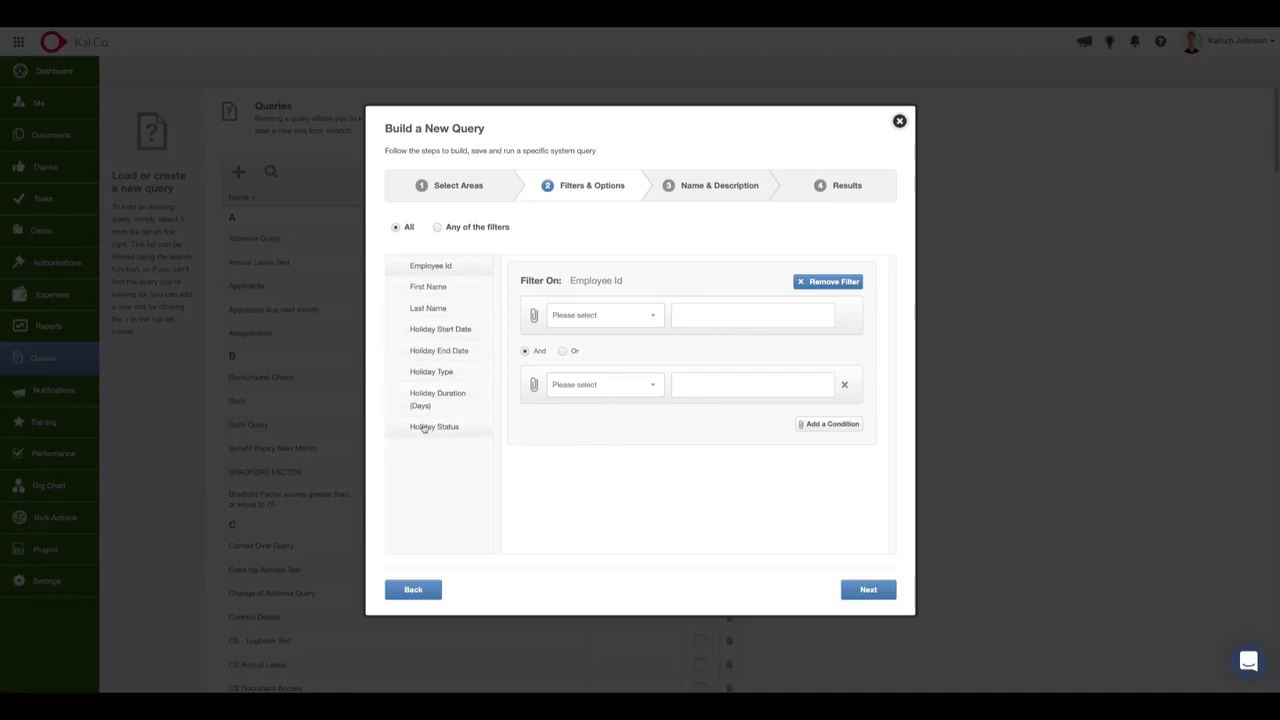
Filter the Holiday Start Date to the last 12 months.
{"action": "left_click", "coordinate": [427, 331]}
{"action": "left_click", "coordinate": [623, 316]}
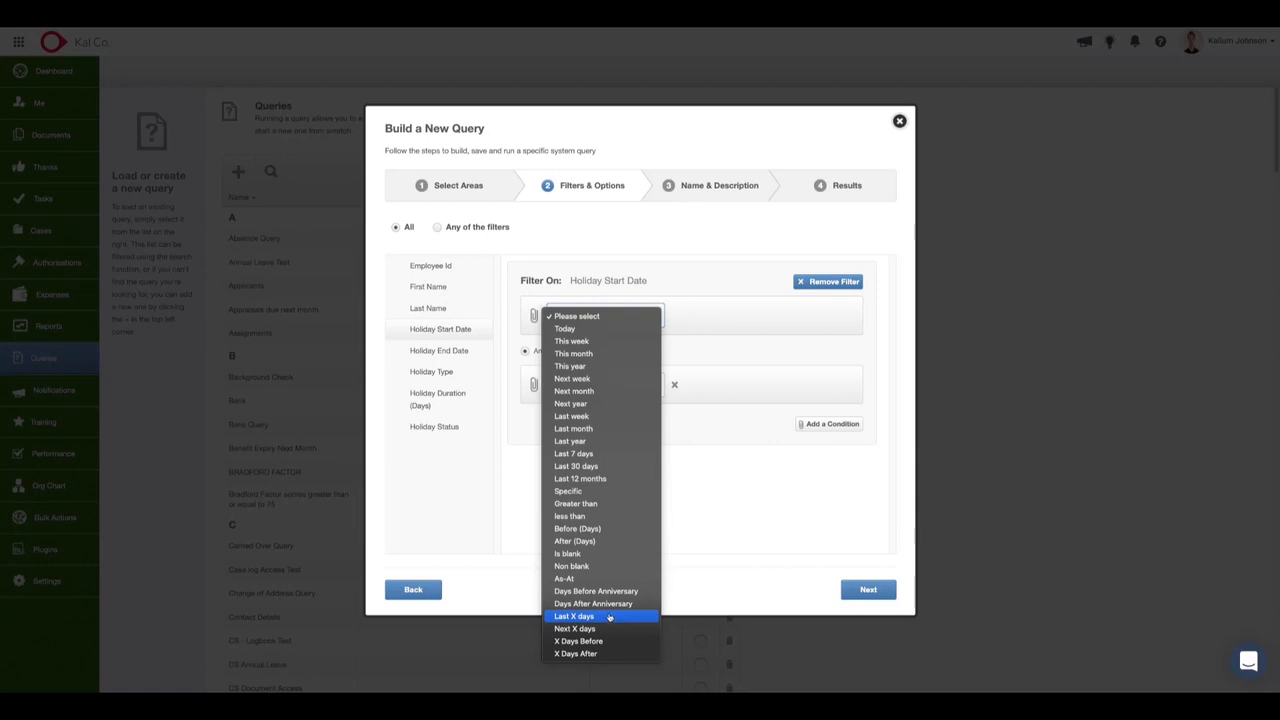
{"action": "left_click", "coordinate": [585, 478]}
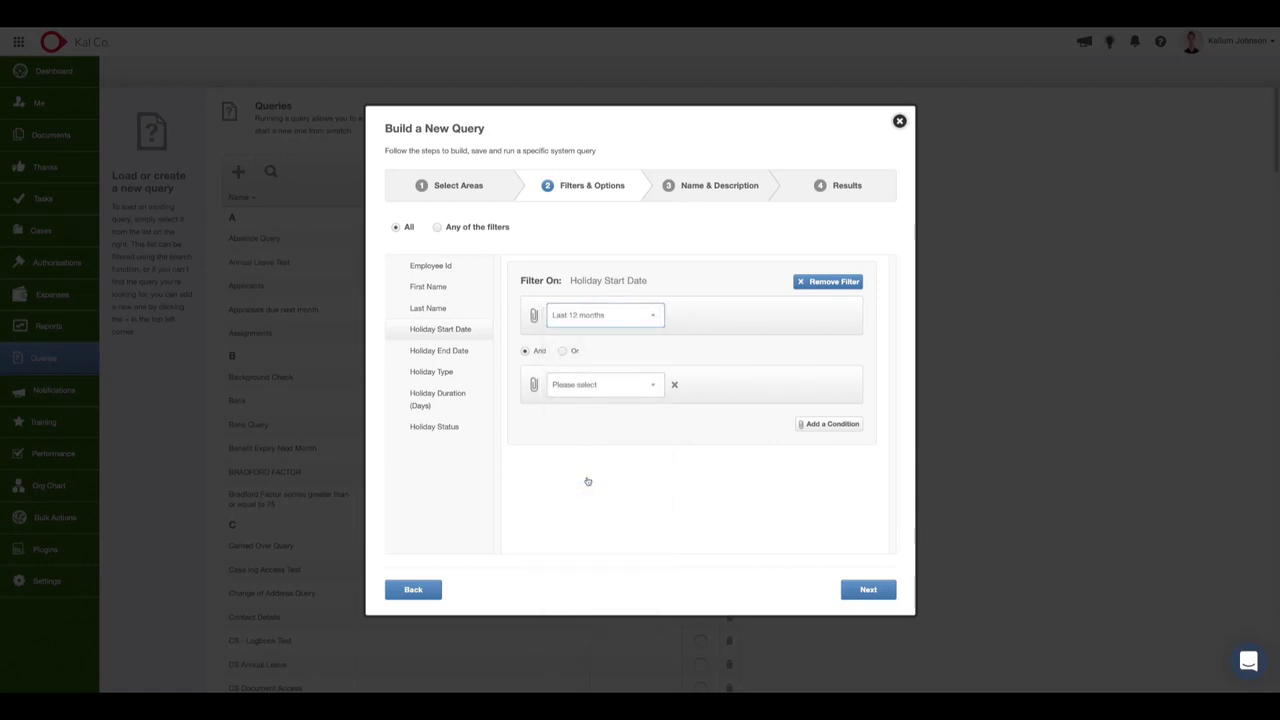
Add a Holiday Type filter with the condition Does not equal Public Holiday Inclusive.
{"action": "left_click", "coordinate": [464, 375]}
{"action": "left_click", "coordinate": [606, 316]}
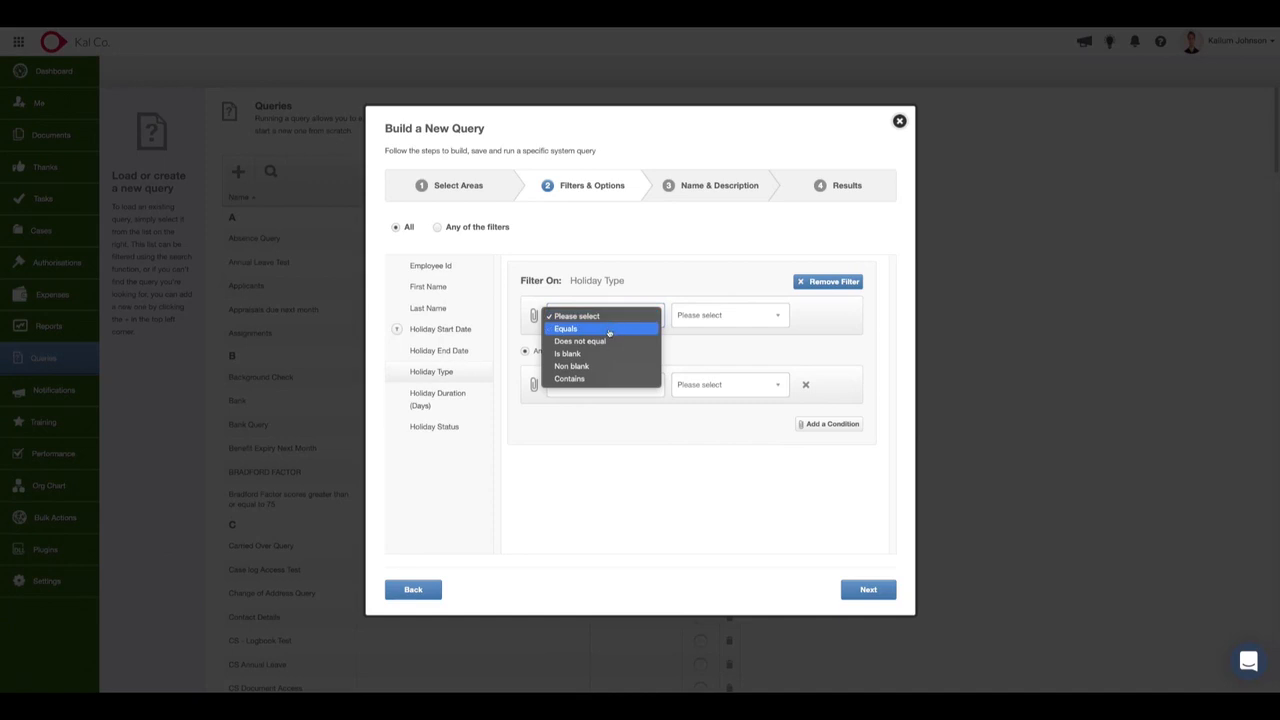
{"action": "left_click", "coordinate": [714, 308]}
{"action": "left_click", "coordinate": [715, 313]}
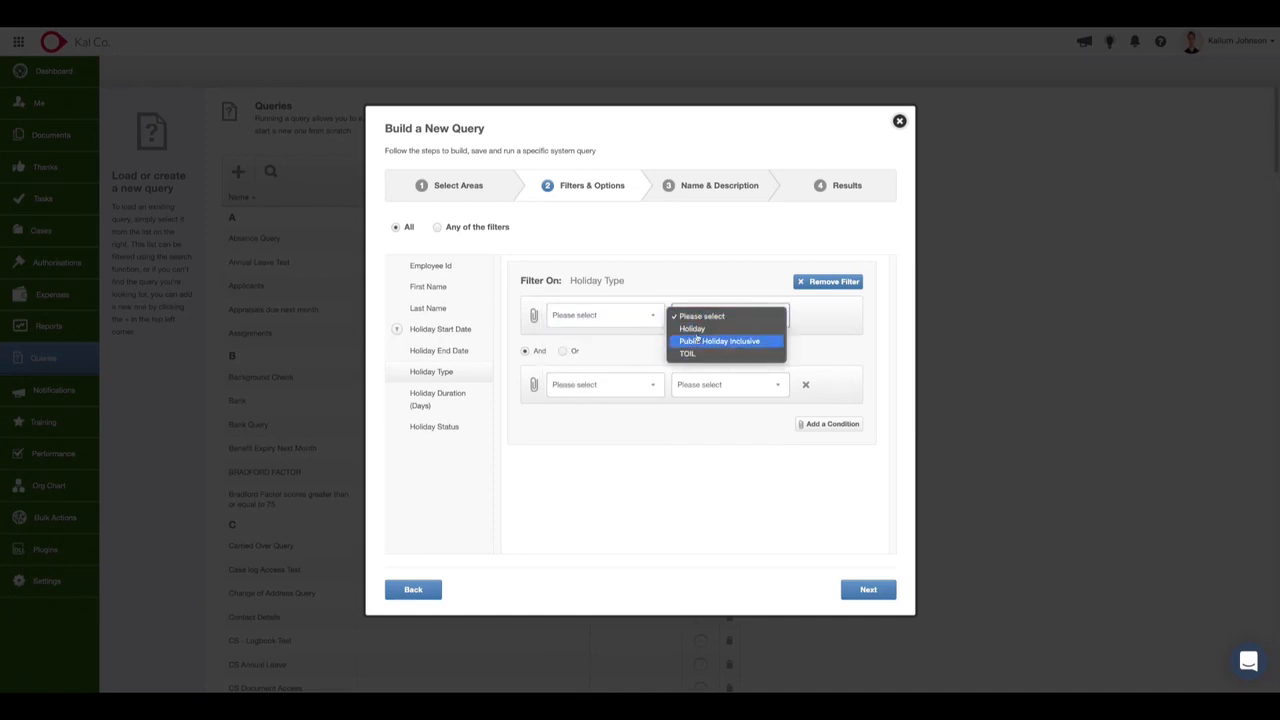
{"action": "left_click", "coordinate": [652, 318]}
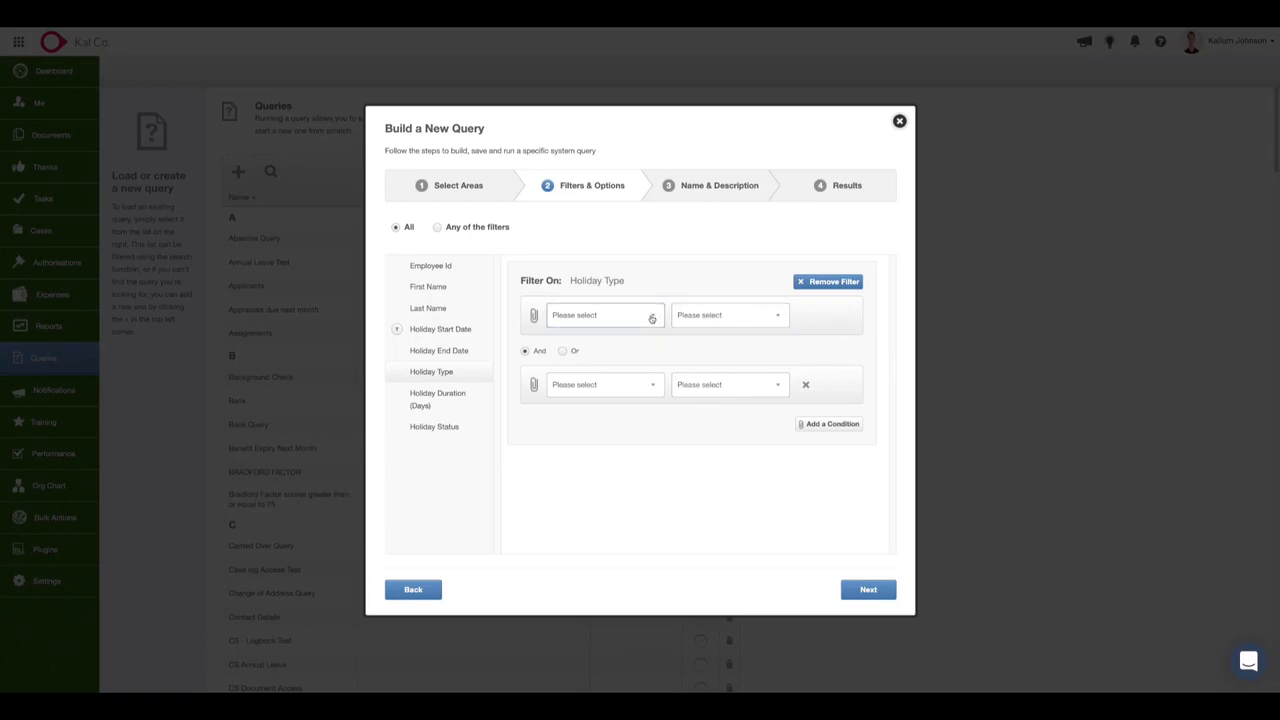
{"action": "left_click", "coordinate": [652, 318]}
{"action": "left_click", "coordinate": [630, 341]}
{"action": "left_click", "coordinate": [728, 314]}
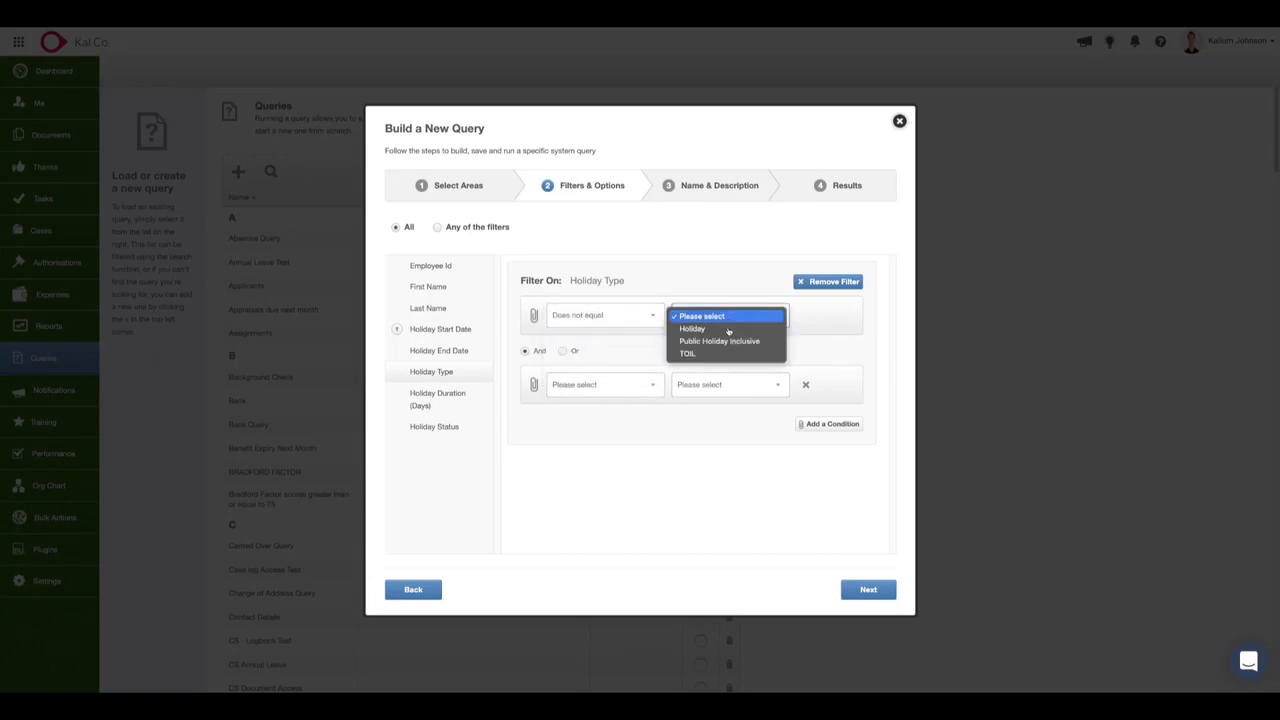
{"action": "left_click", "coordinate": [736, 342]}
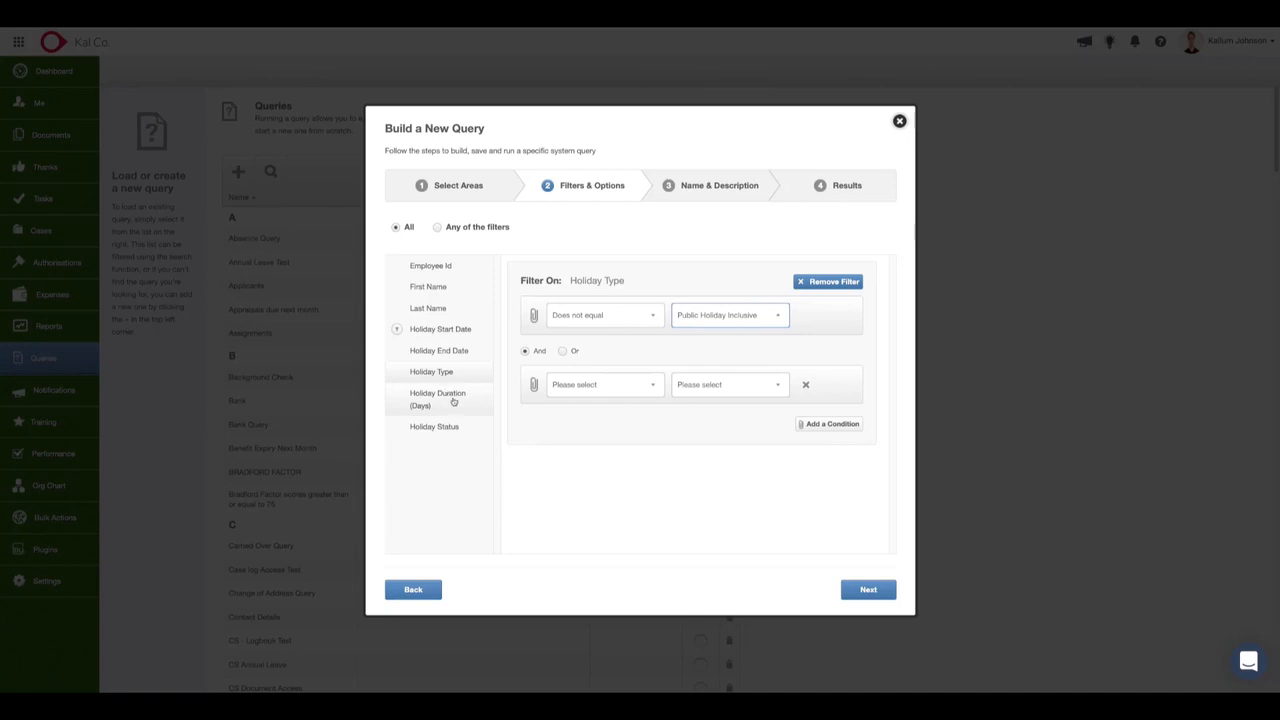
Filter Holiday Status to equal Approved and proceed to the query's name and description.
{"action": "left_click", "coordinate": [459, 429]}
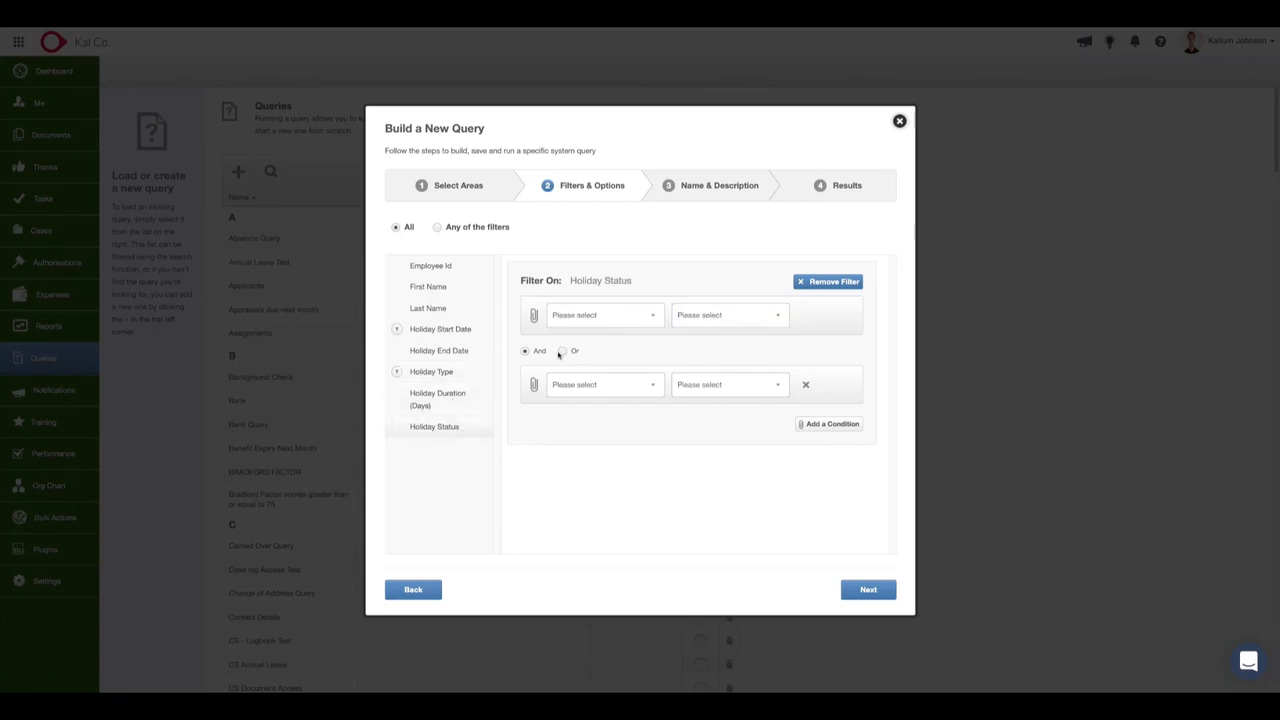
{"action": "left_click", "coordinate": [614, 316]}
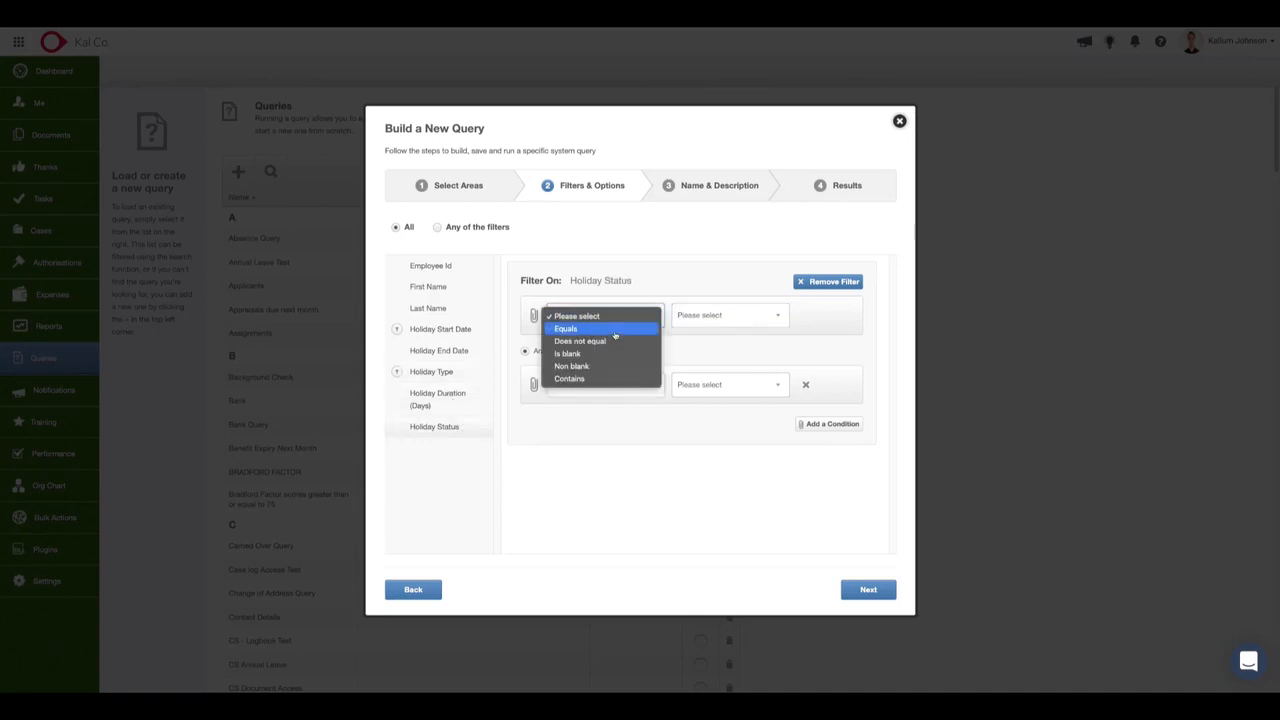
{"action": "left_click", "coordinate": [614, 331]}
{"action": "left_click", "coordinate": [710, 314]}
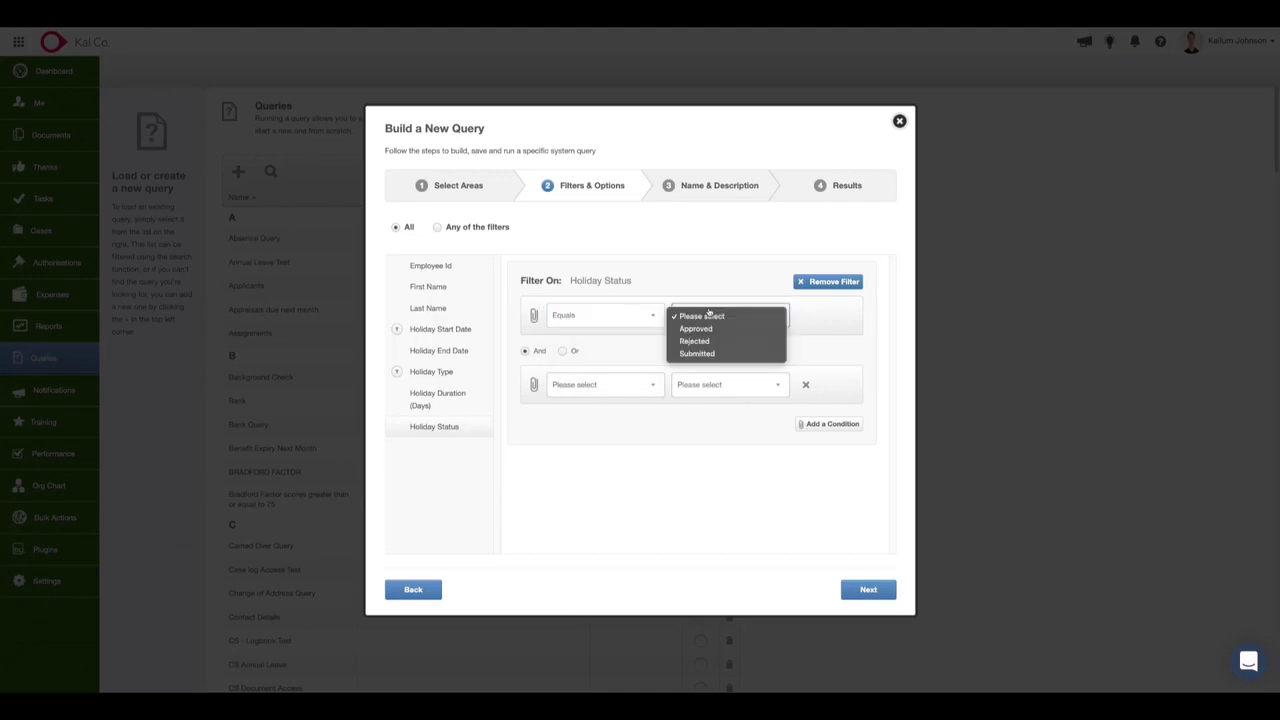
{"action": "left_click", "coordinate": [711, 399]}
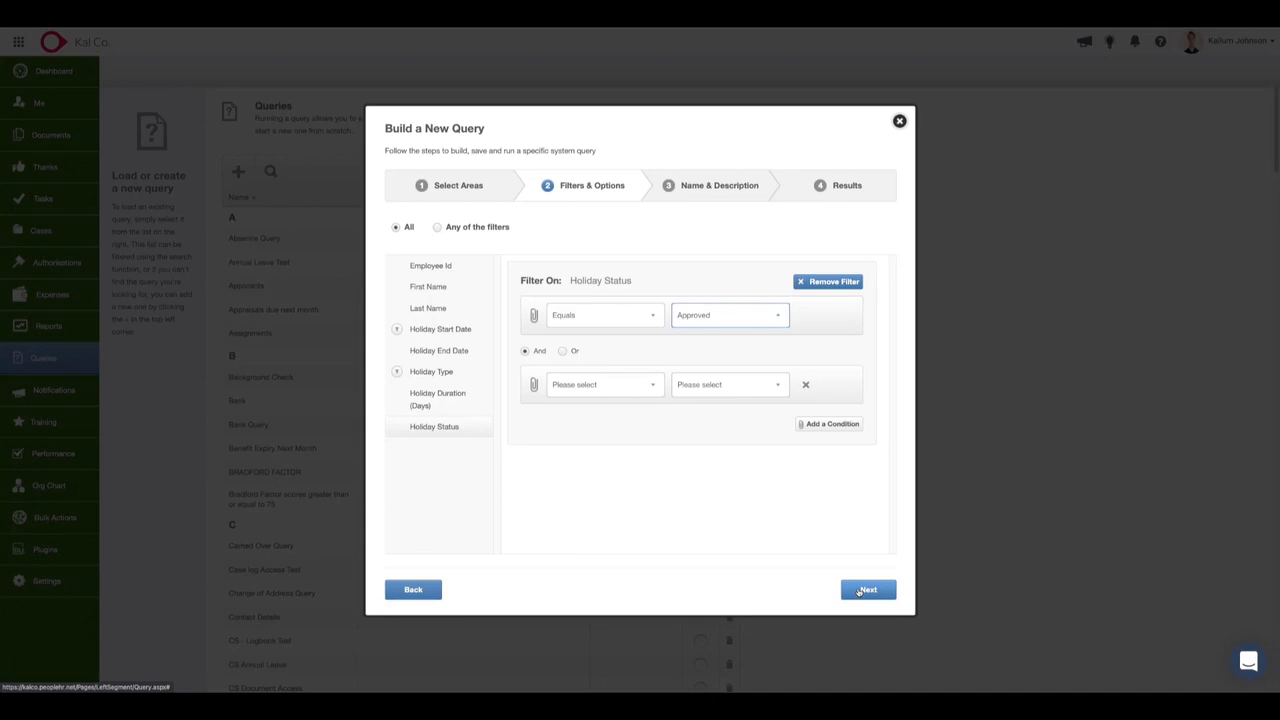
{"action": "left_click", "coordinate": [862, 590]}
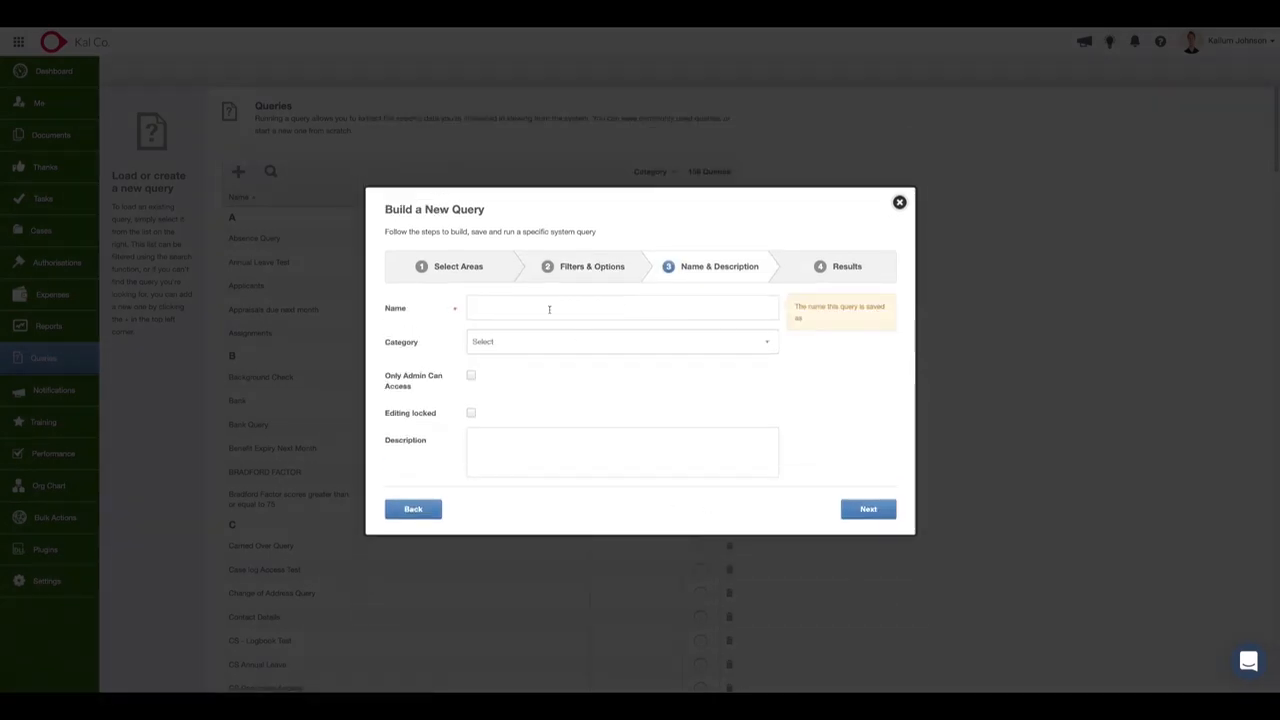
Name the query Holiday Report and assign it to the Reporting category.
{"action": "left_click", "coordinate": [508, 313]}
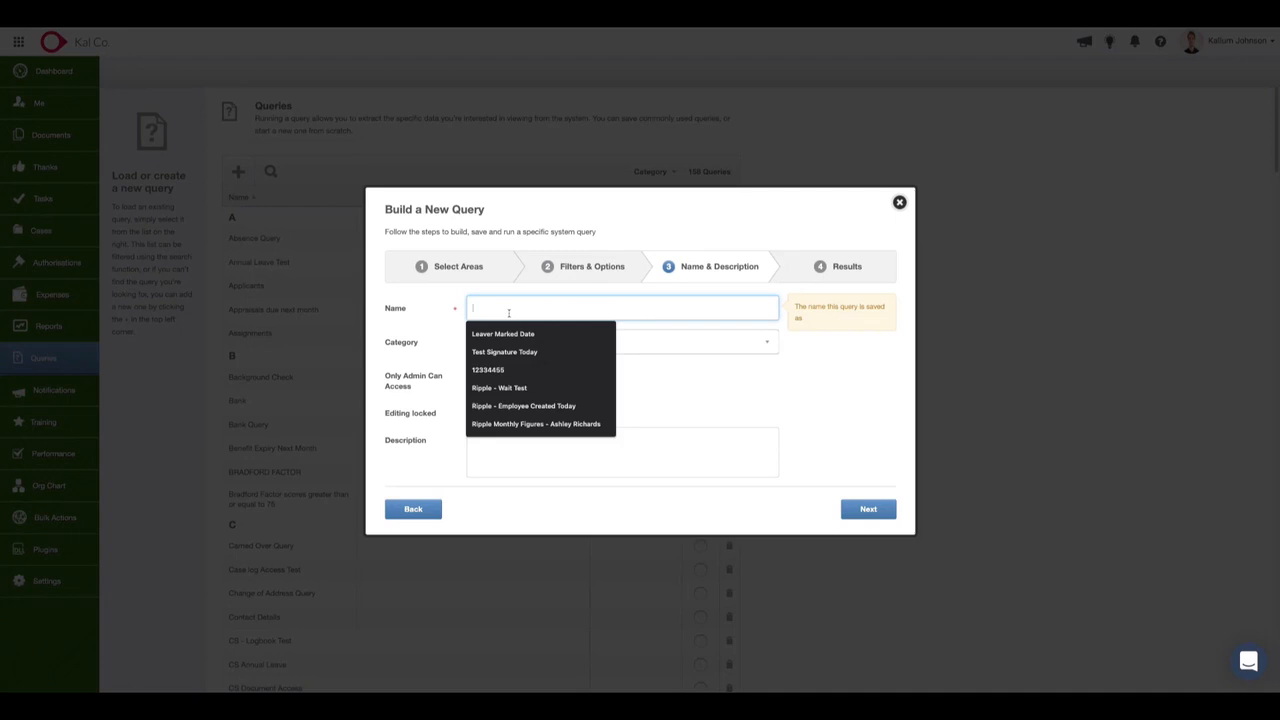
{"action": "type", "text": "Holiday R"}
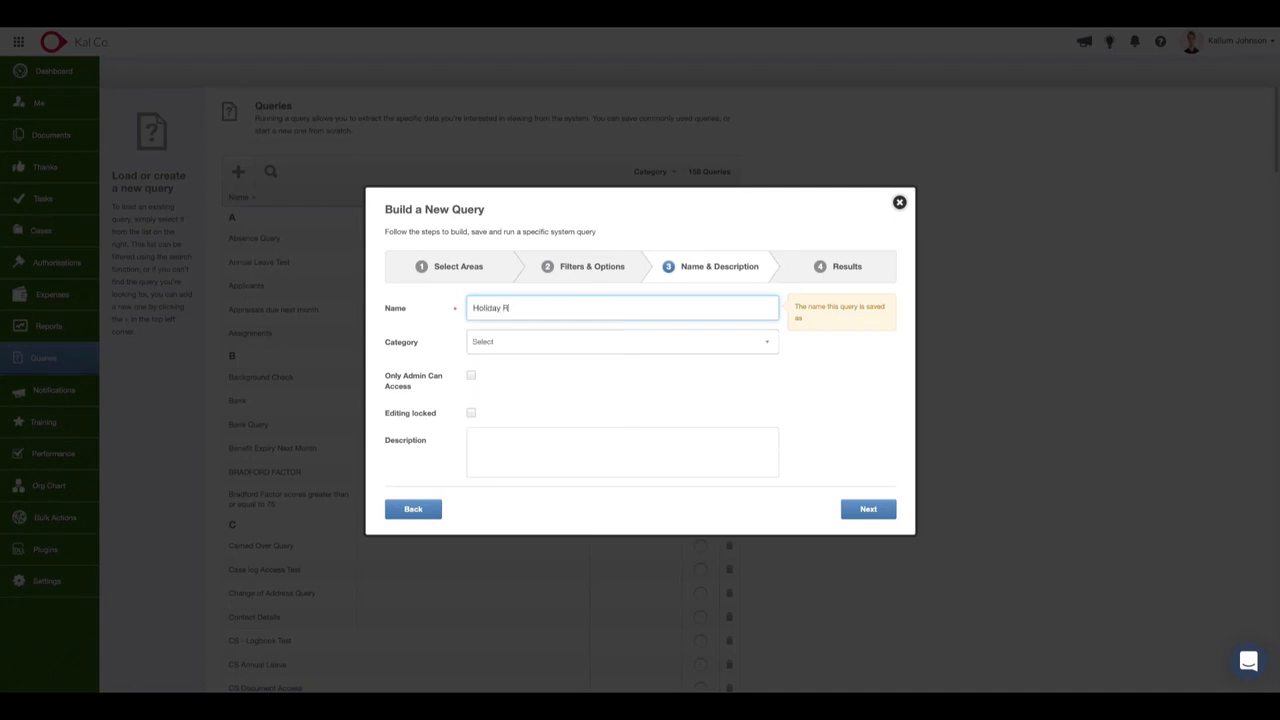
{"action": "type", "text": "eport"}
{"action": "left_click", "coordinate": [557, 341]}
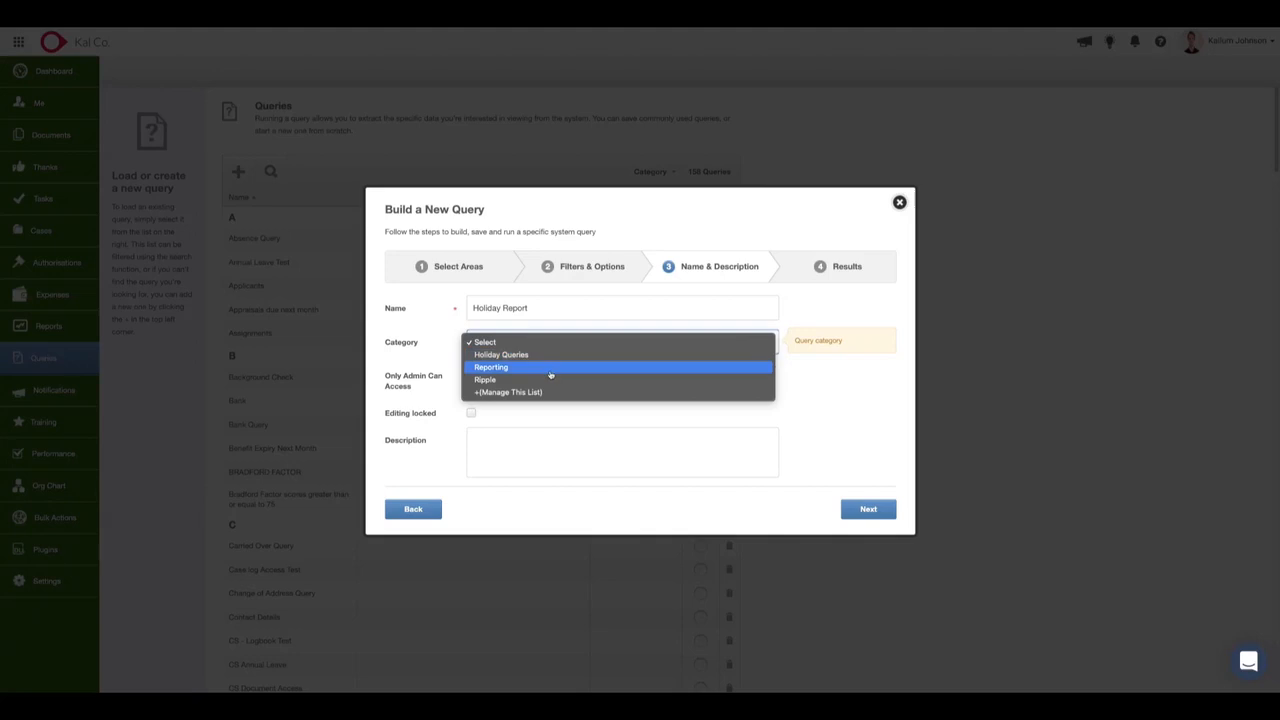
{"action": "left_click", "coordinate": [550, 368]}
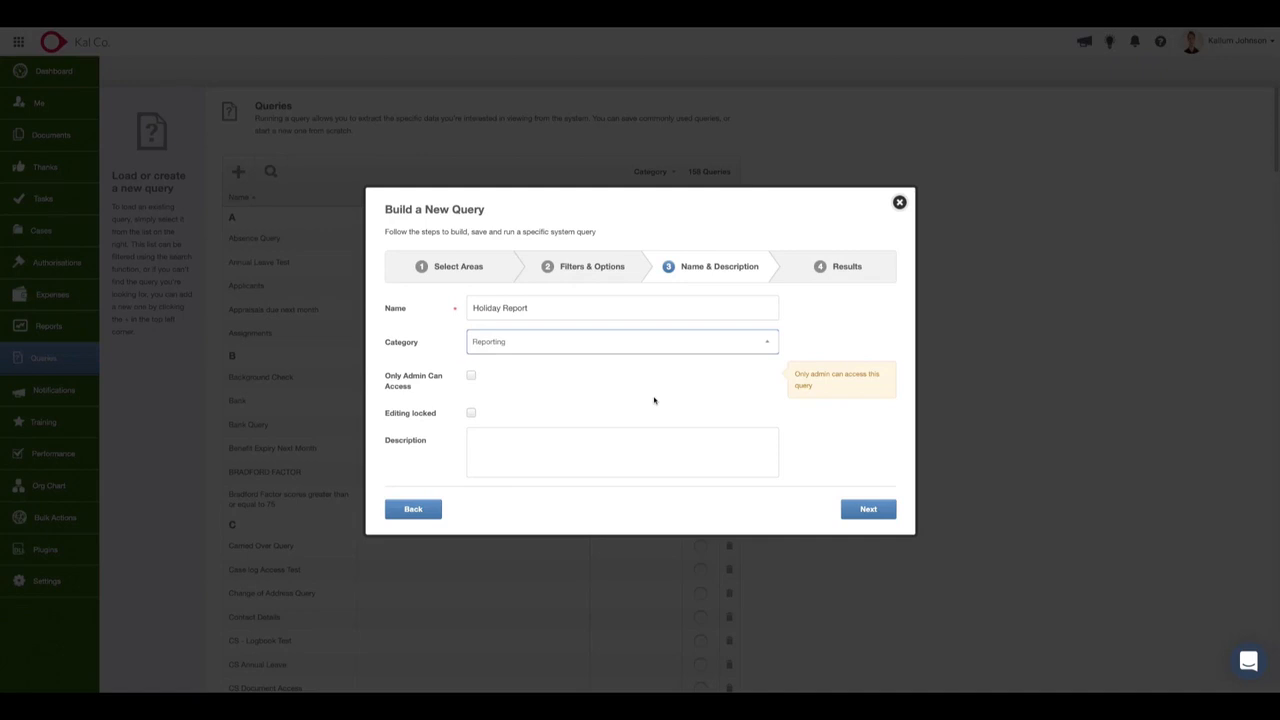
Lock editing of the query without restricting its access to admins, and make the description ready for text.
{"action": "left_click", "coordinate": [471, 375]}
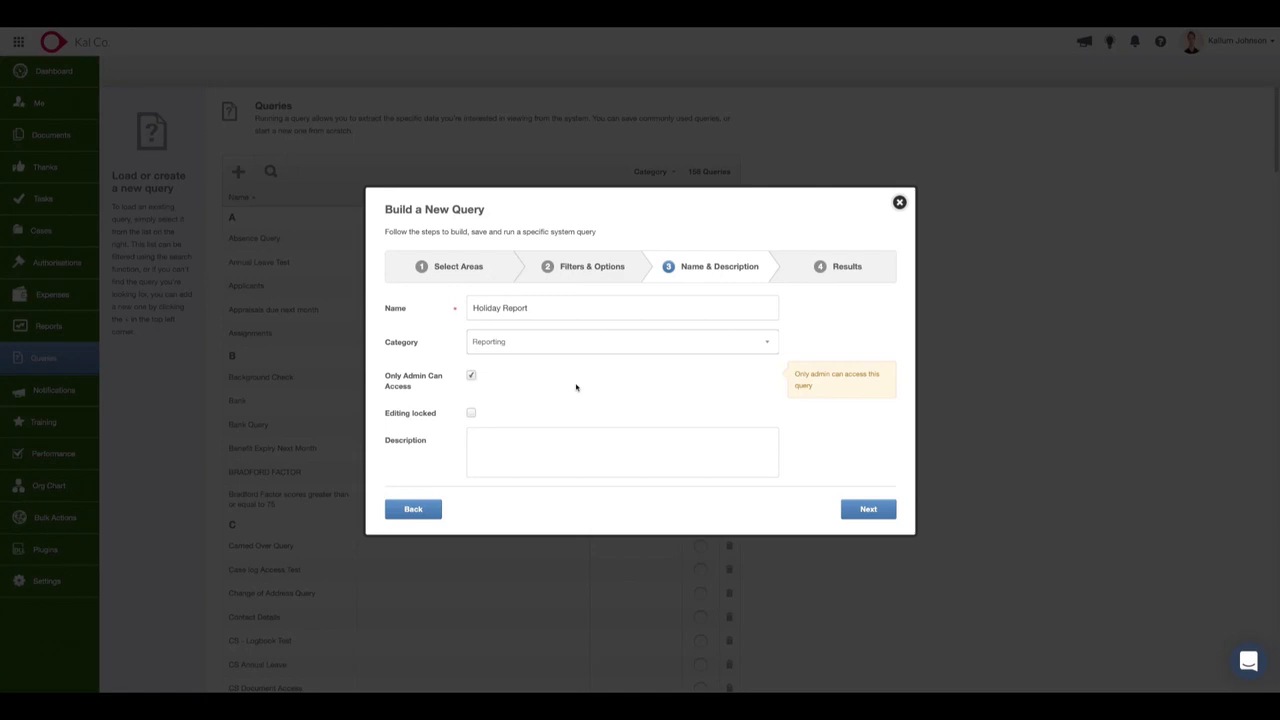
{"action": "left_click", "coordinate": [471, 376]}
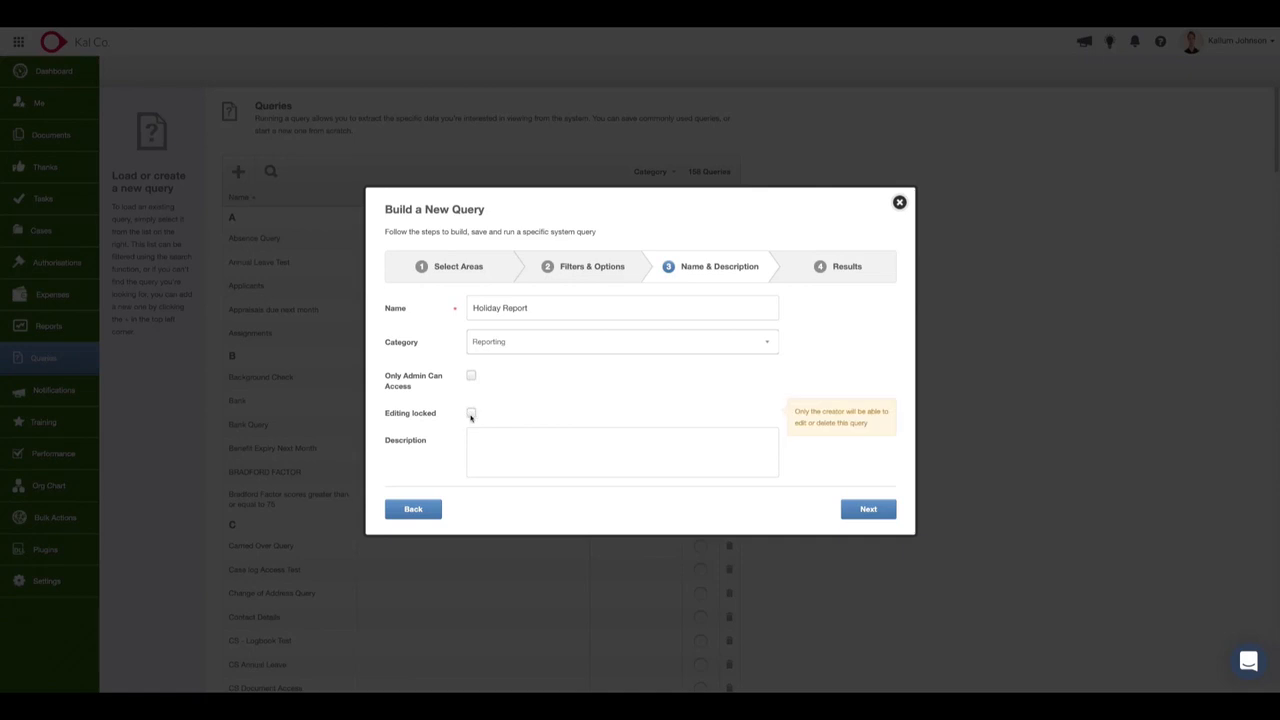
{"action": "left_click", "coordinate": [470, 414]}
{"action": "left_click", "coordinate": [471, 414]}
{"action": "left_click", "coordinate": [473, 415]}
{"action": "left_click", "coordinate": [473, 413]}
{"action": "left_click", "coordinate": [561, 443]}
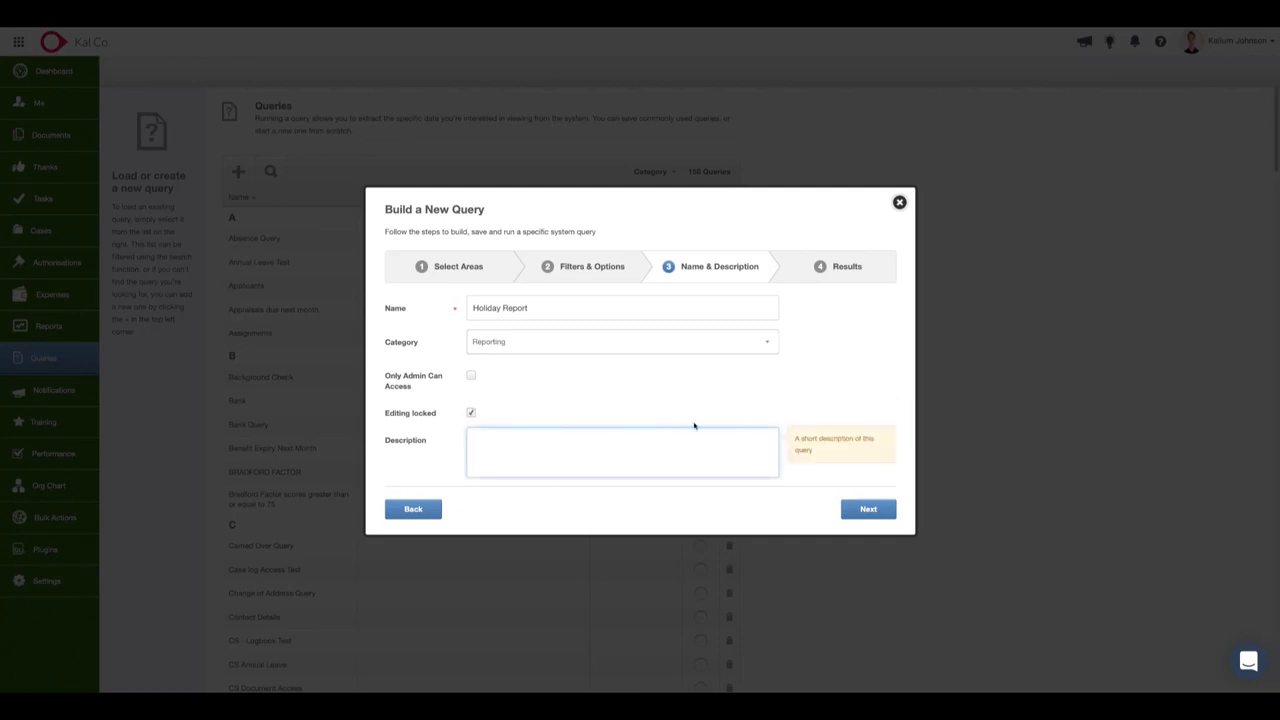
Describe the query as "This report is to show the last 12 month of booked holidays." and generate its results.
{"action": "type", "text": "This report is to show the last 12 monthnof booked holidays."}
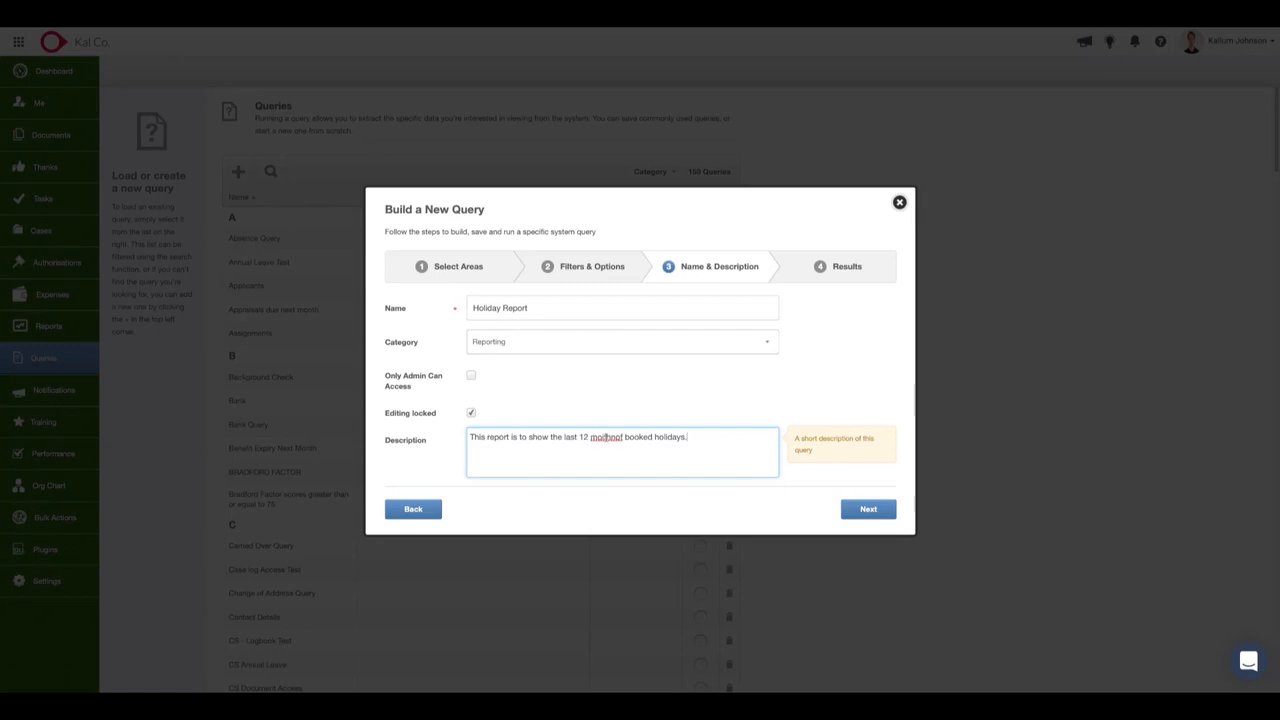
{"action": "double_click", "coordinate": [607, 438]}
{"action": "type", "text": "month of"}
{"action": "left_click", "coordinate": [868, 510]}
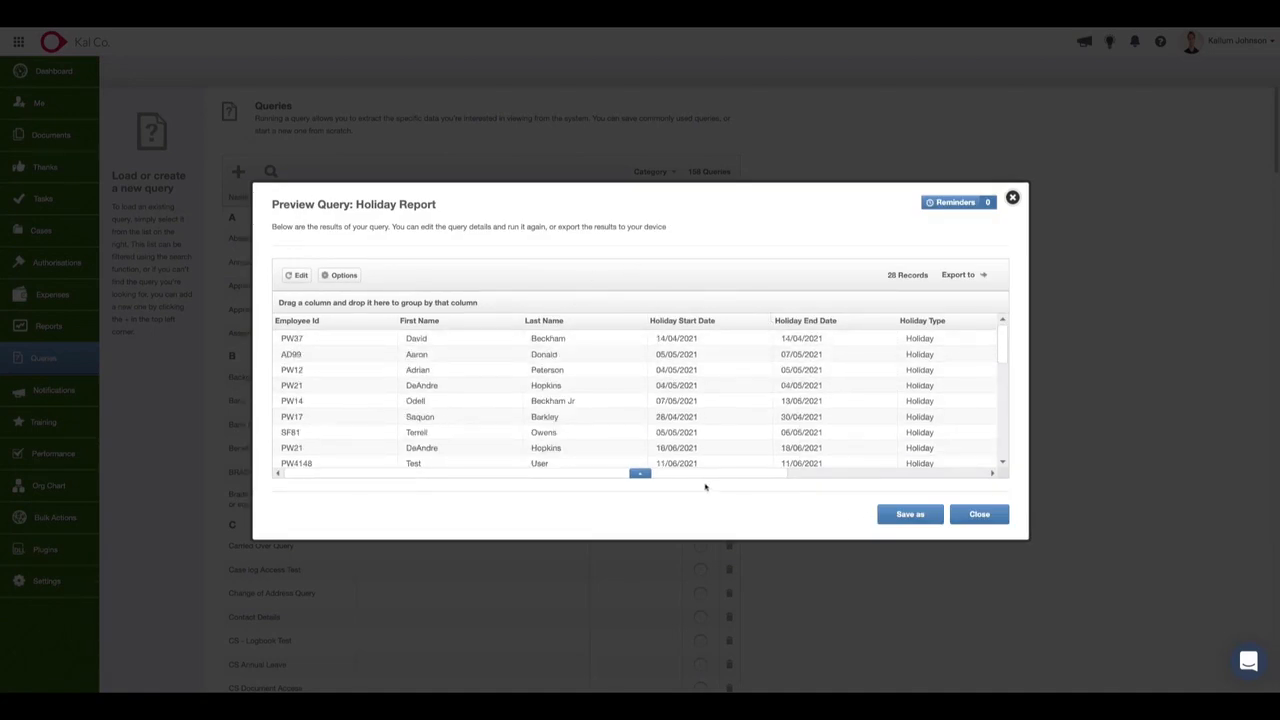
Review the Holiday Report preview across its columns through Holiday Status and down all its rows.
{"action": "left_click_drag", "start_coordinate": [711, 476], "coordinate": [943, 451]}
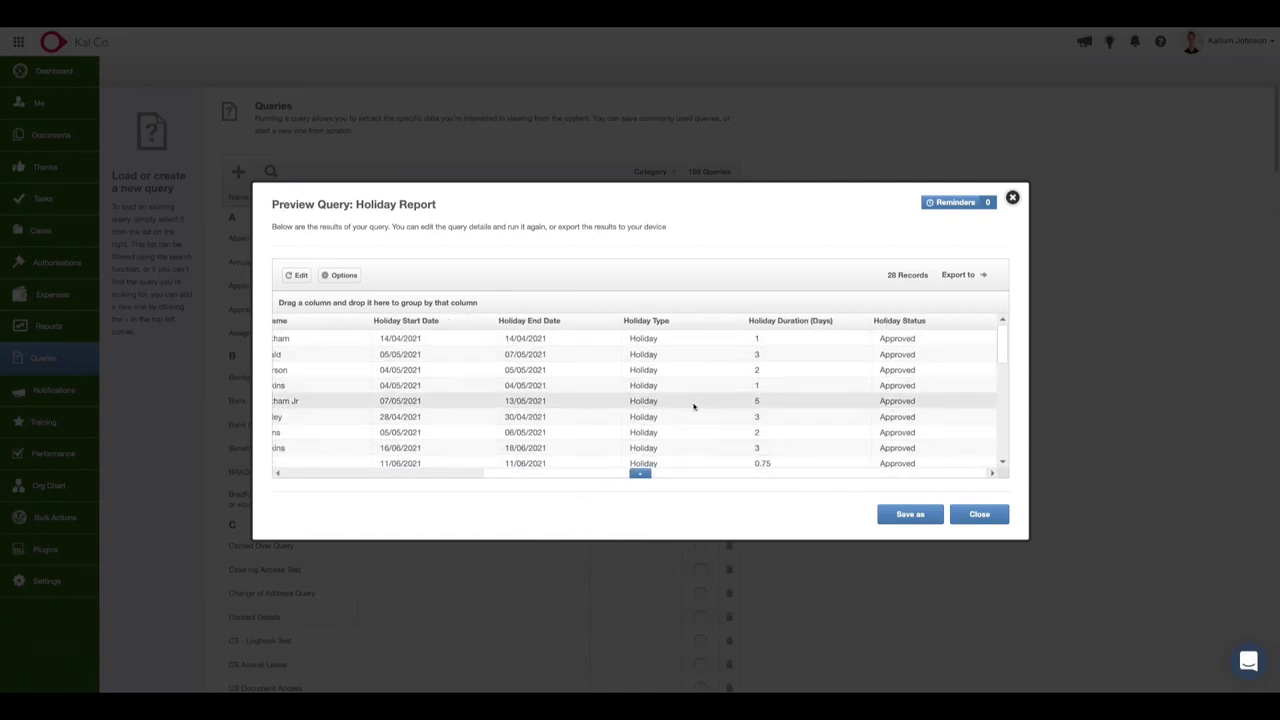
{"action": "scroll", "coordinate": [703, 407], "scroll_direction": "down", "scroll_amount": 5}
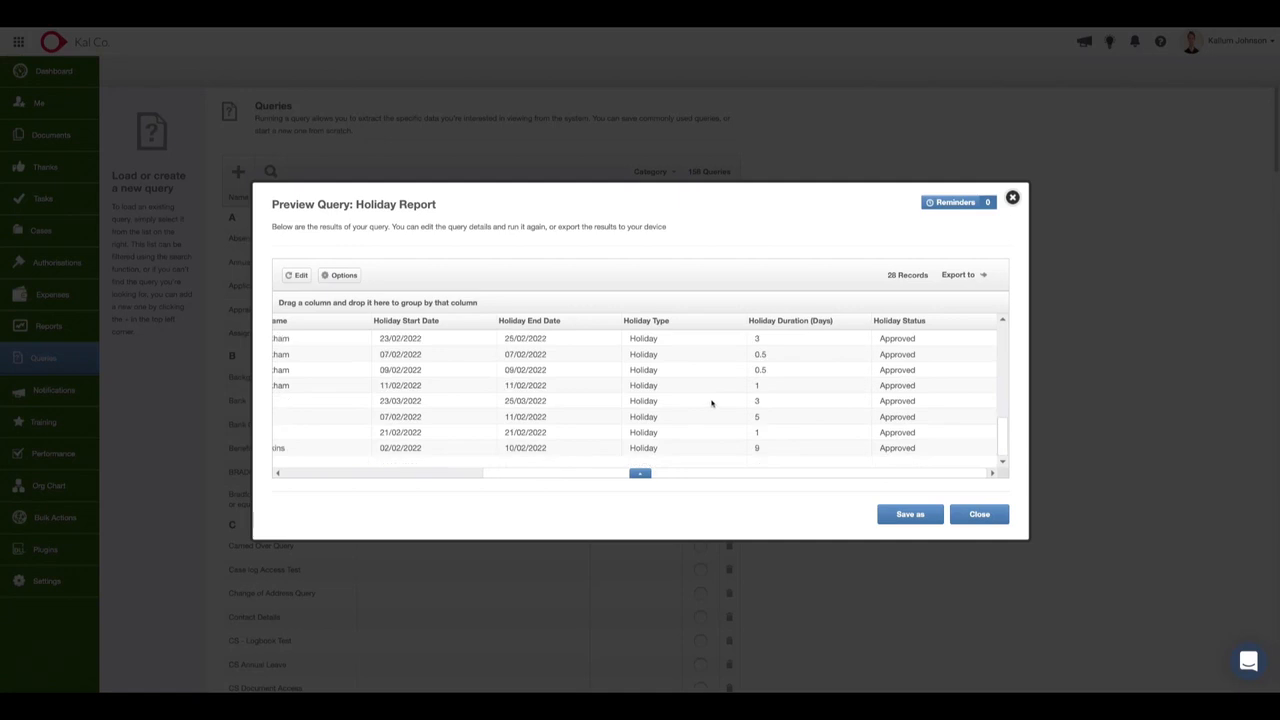
{"action": "scroll", "coordinate": [719, 391], "scroll_direction": "up", "scroll_amount": 5}
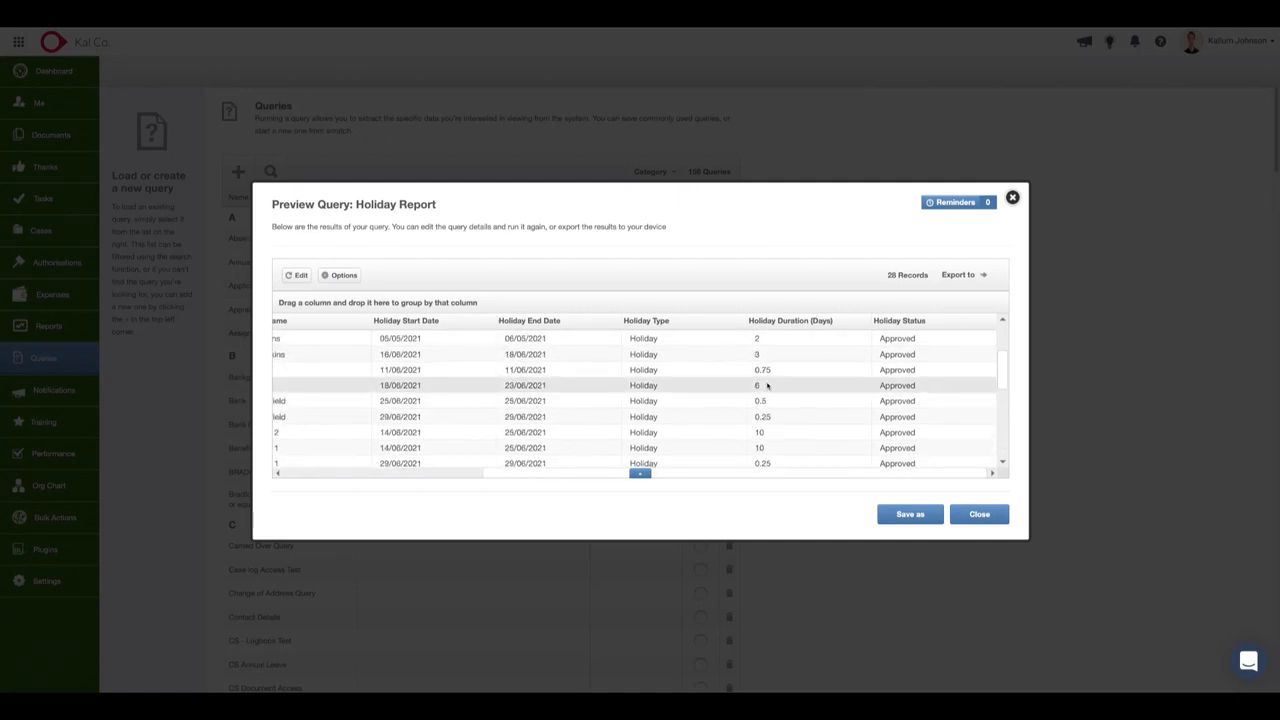
{"action": "scroll", "coordinate": [687, 381], "scroll_direction": "up", "scroll_amount": 2}
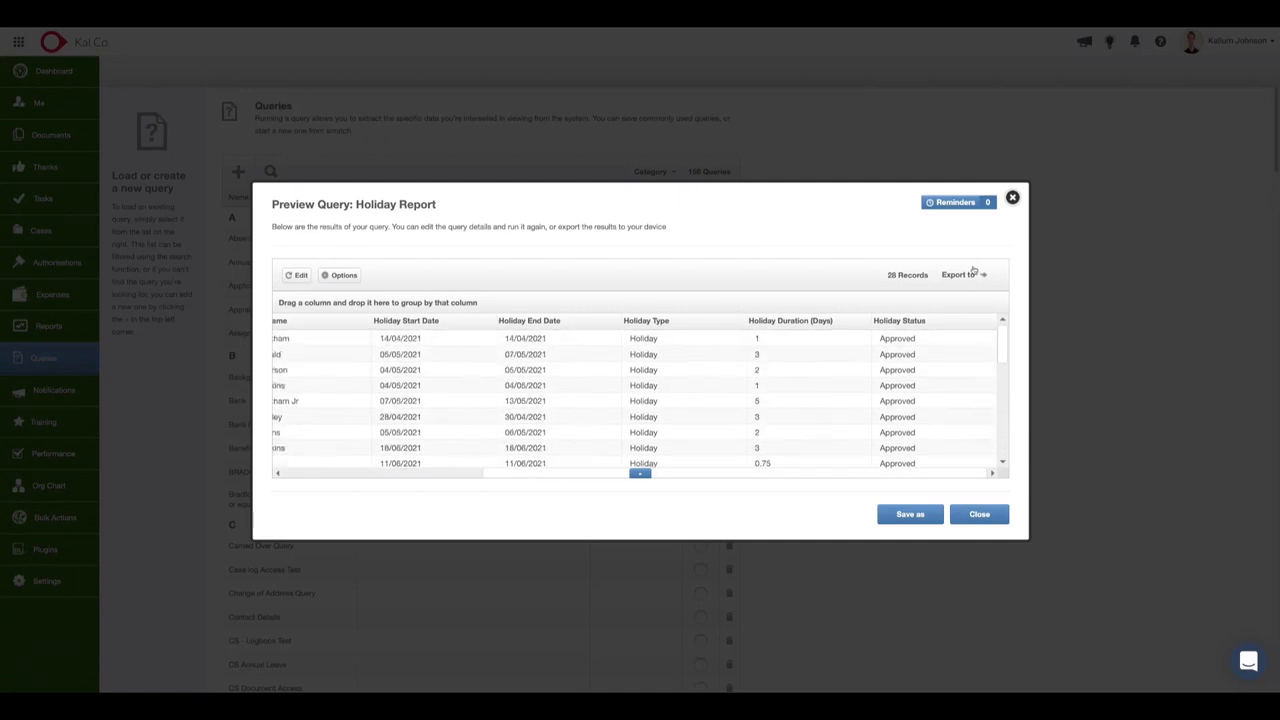
Look at the report's export choices and reminder scheduling options, leaving without setting a reminder.
{"action": "left_click", "coordinate": [940, 274]}
{"action": "left_click", "coordinate": [942, 202]}
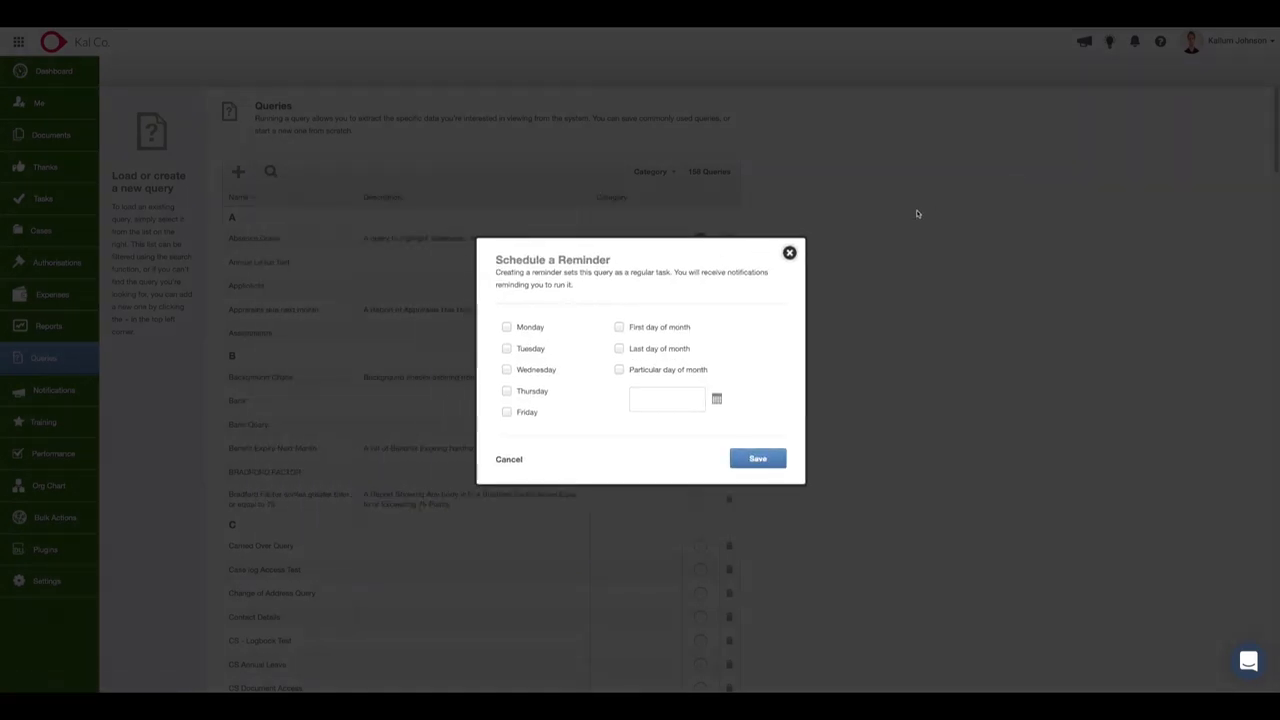
{"action": "left_click", "coordinate": [789, 253]}
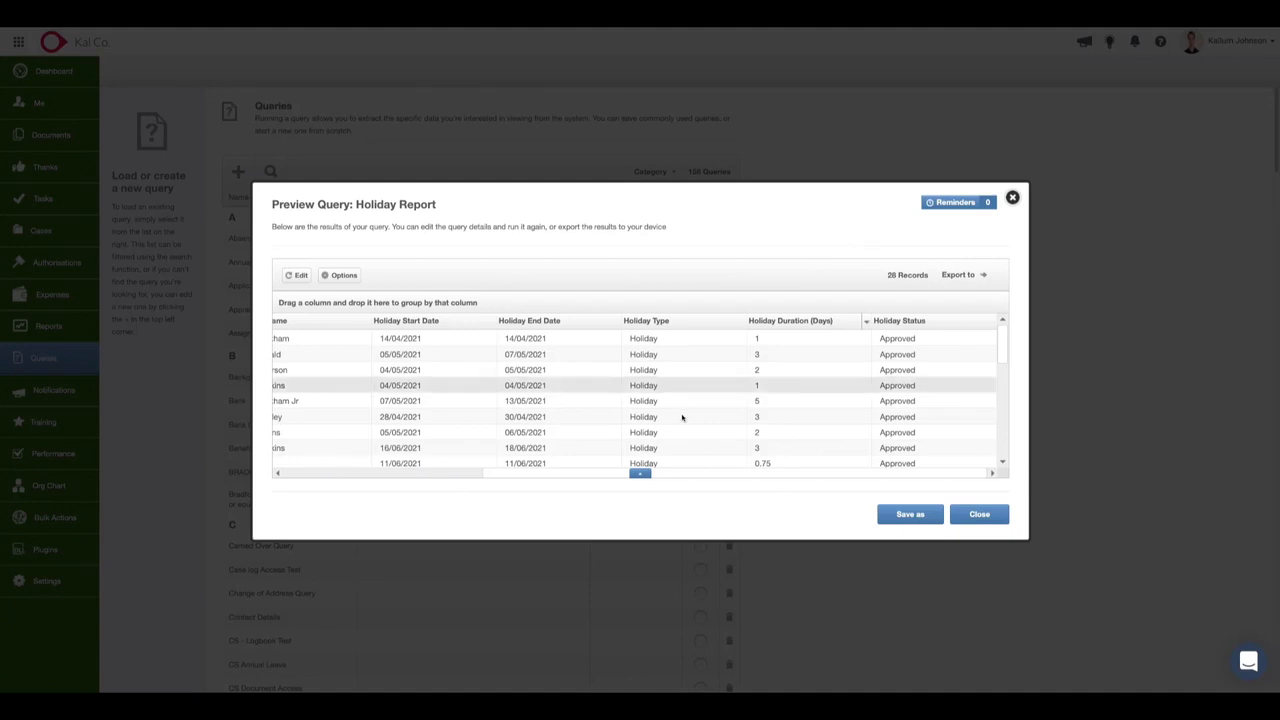
Include leavers in the Holiday Report through its additional result options and review the refreshed records.
{"action": "left_click_drag", "start_coordinate": [599, 475], "coordinate": [388, 472]}
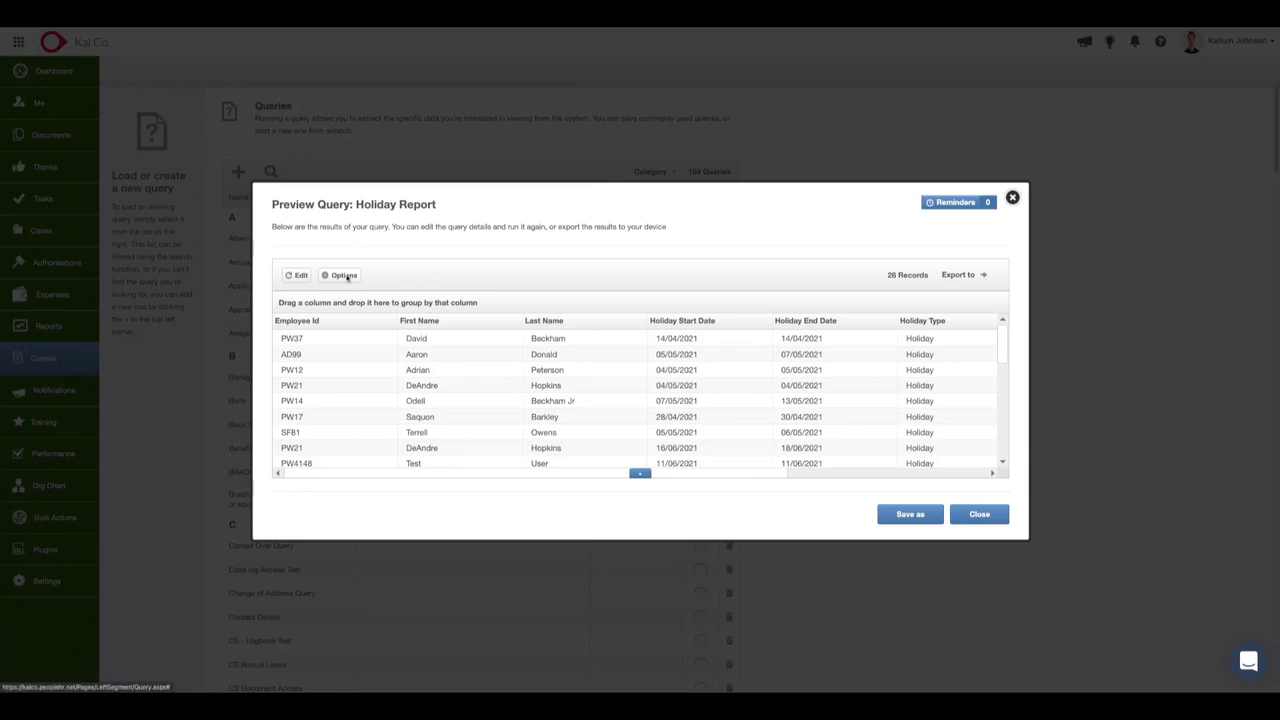
{"action": "left_click", "coordinate": [344, 275]}
{"action": "left_click_drag", "start_coordinate": [675, 371], "coordinate": [609, 367]}
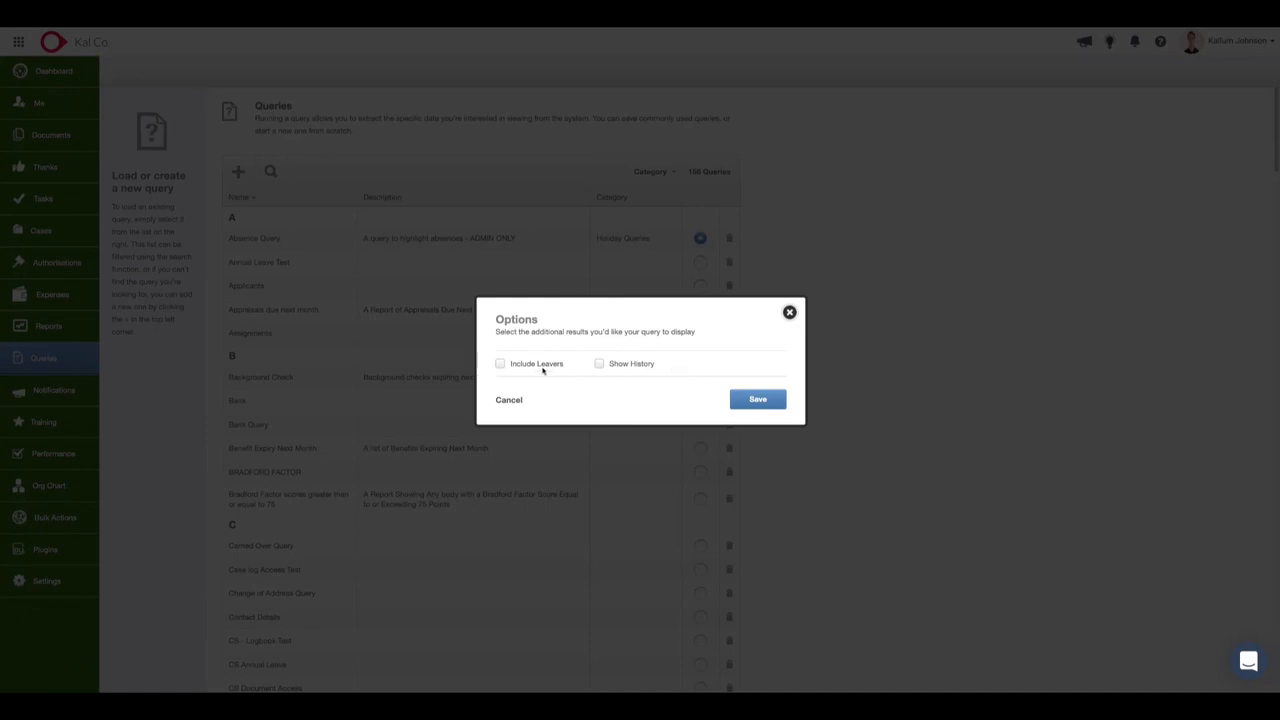
{"action": "left_click_drag", "start_coordinate": [567, 365], "coordinate": [511, 364]}
{"action": "left_click", "coordinate": [500, 364]}
{"action": "left_click", "coordinate": [586, 369]}
{"action": "left_click", "coordinate": [736, 397]}
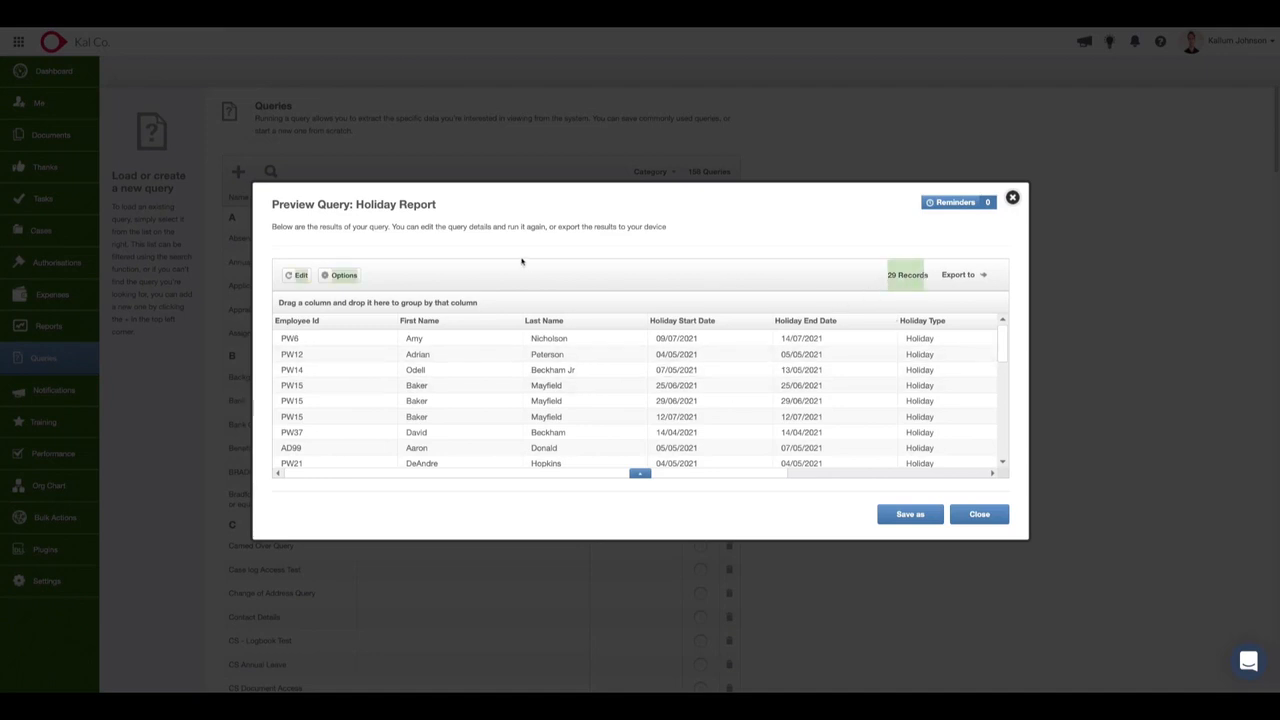
{"action": "scroll", "coordinate": [606, 408], "scroll_direction": "down", "scroll_amount": 5}
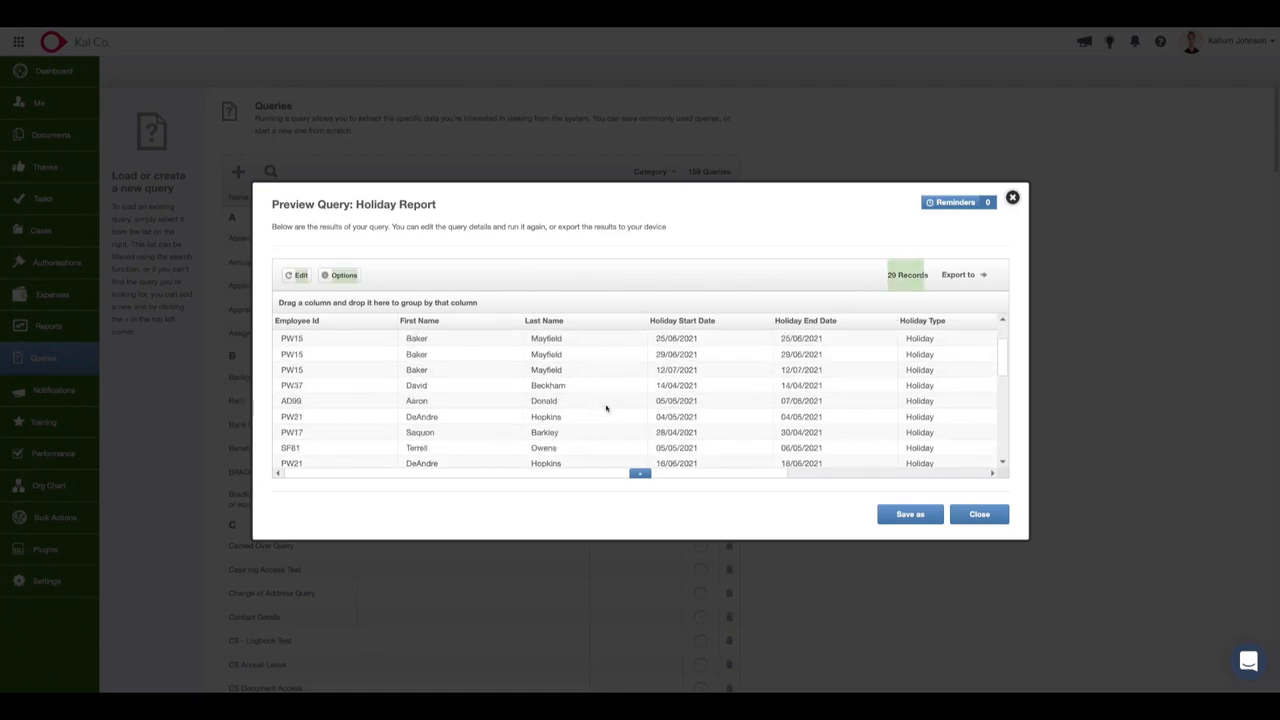
{"action": "scroll", "coordinate": [606, 408], "scroll_direction": "up", "scroll_amount": 5}
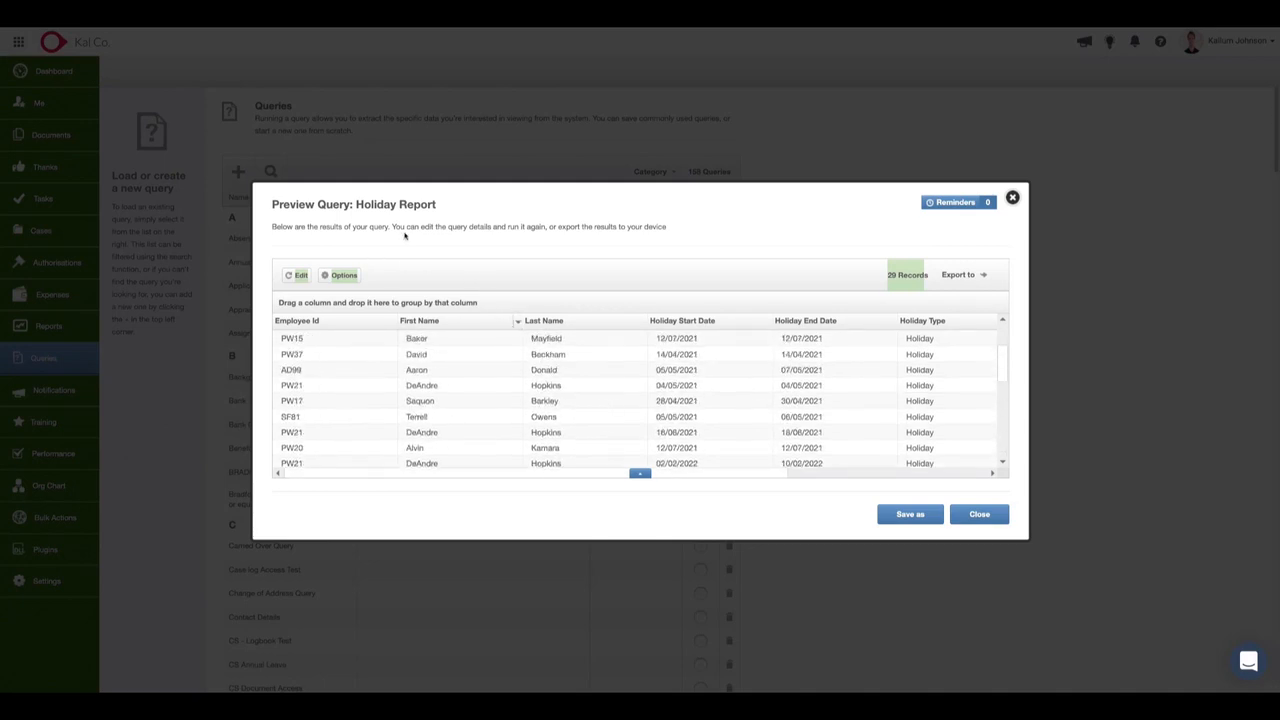
Check the query's selected areas and its Holiday Start Date filter, and save the query.
{"action": "left_click", "coordinate": [288, 275]}
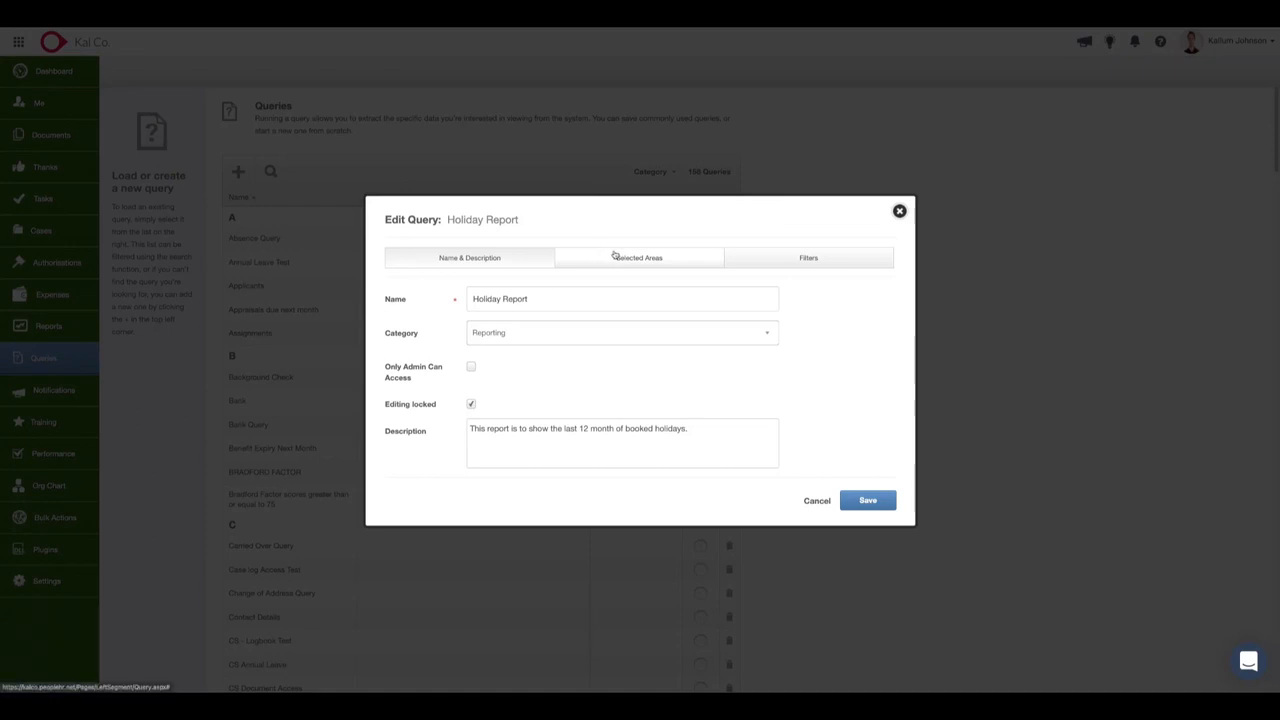
{"action": "left_click", "coordinate": [769, 257]}
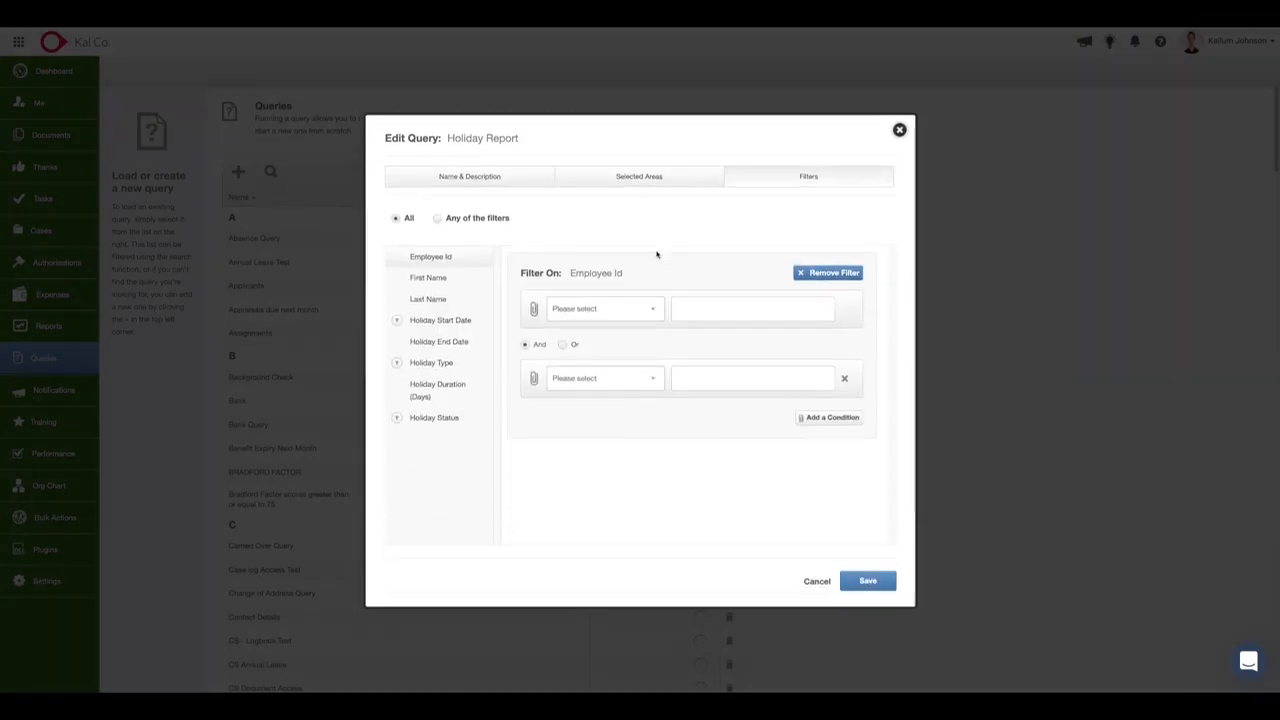
{"action": "left_click", "coordinate": [614, 180]}
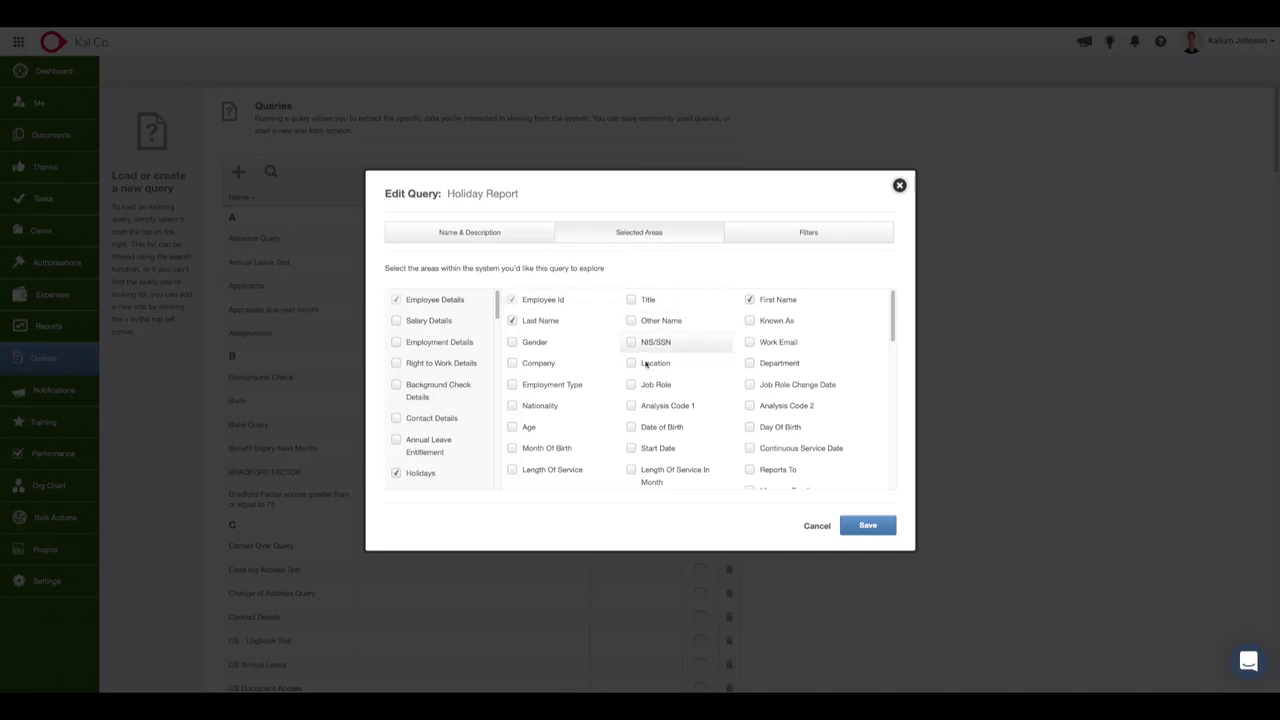
{"action": "scroll", "coordinate": [717, 403], "scroll_direction": "down", "scroll_amount": 5}
{"action": "scroll", "coordinate": [720, 403], "scroll_direction": "up", "scroll_amount": 4}
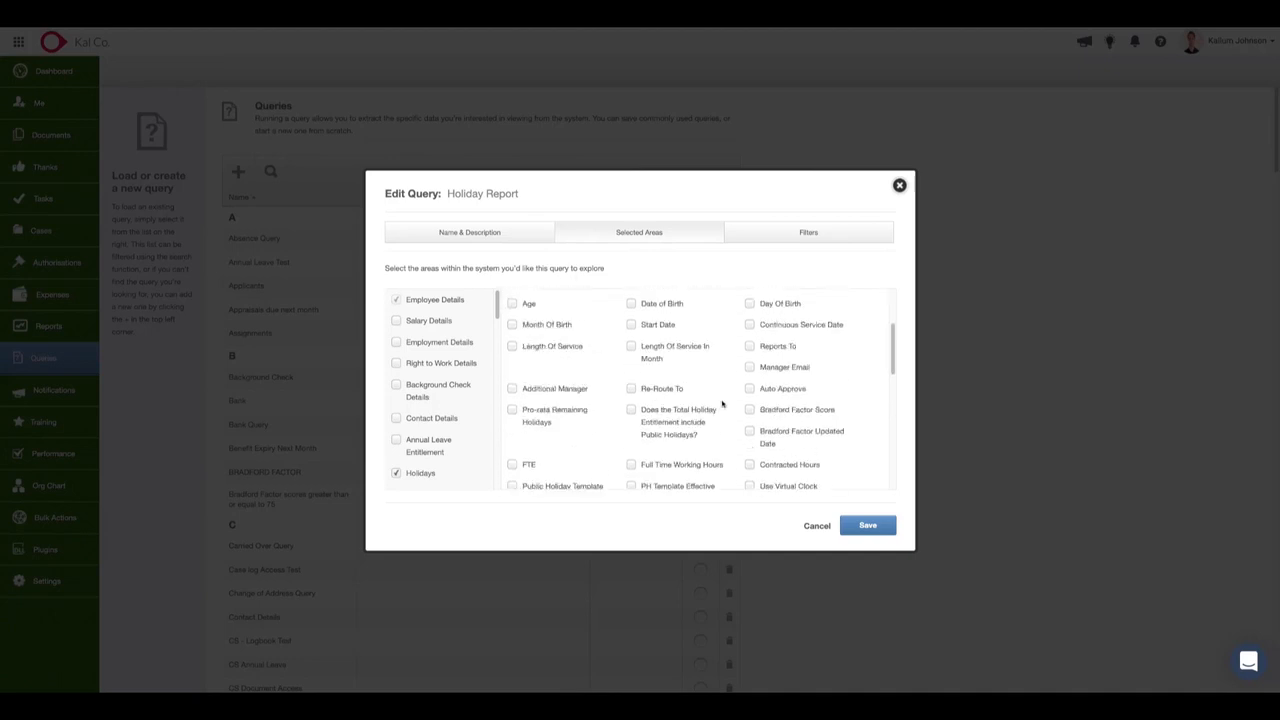
{"action": "scroll", "coordinate": [720, 403], "scroll_direction": "up", "scroll_amount": 3}
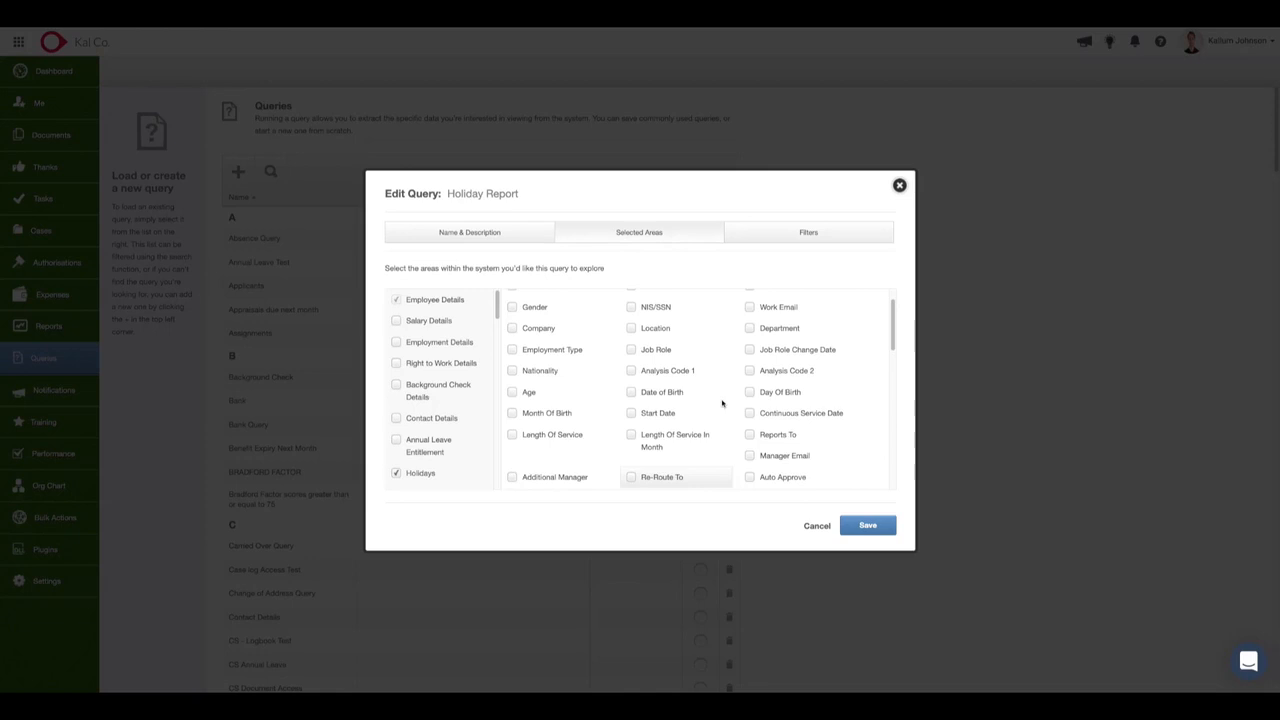
{"action": "left_click", "coordinate": [795, 229]}
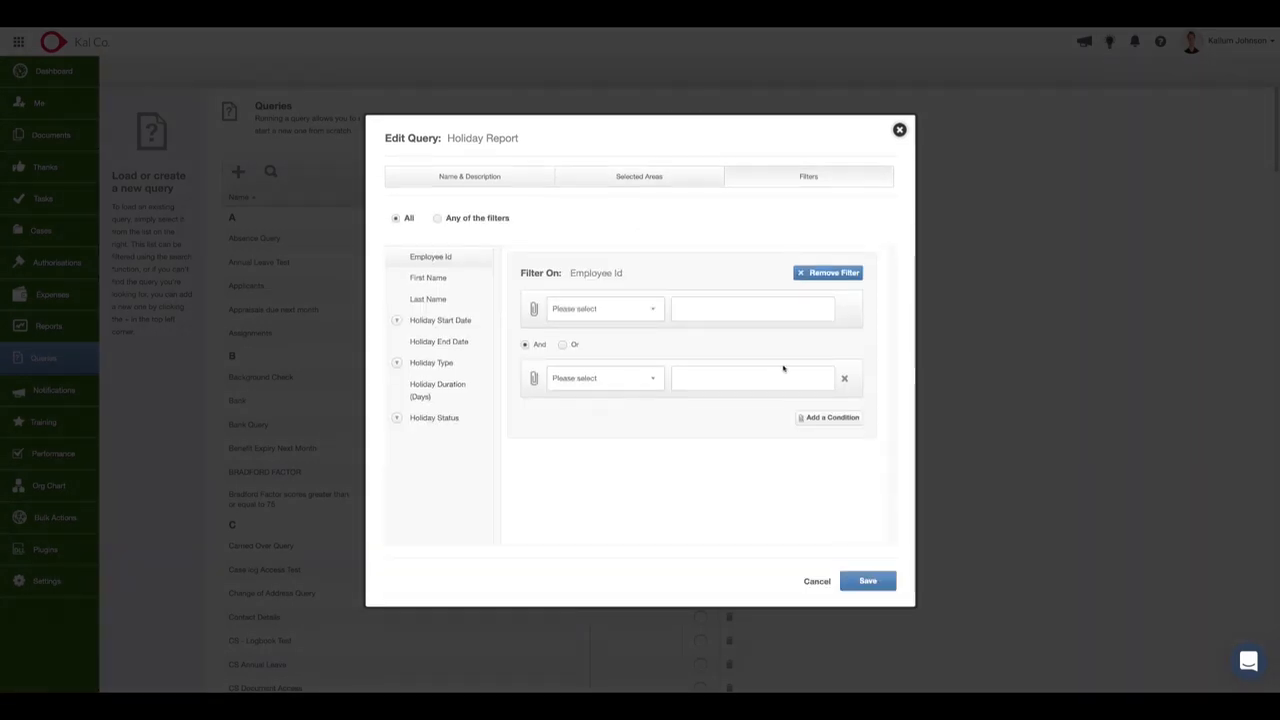
{"action": "left_click", "coordinate": [443, 320]}
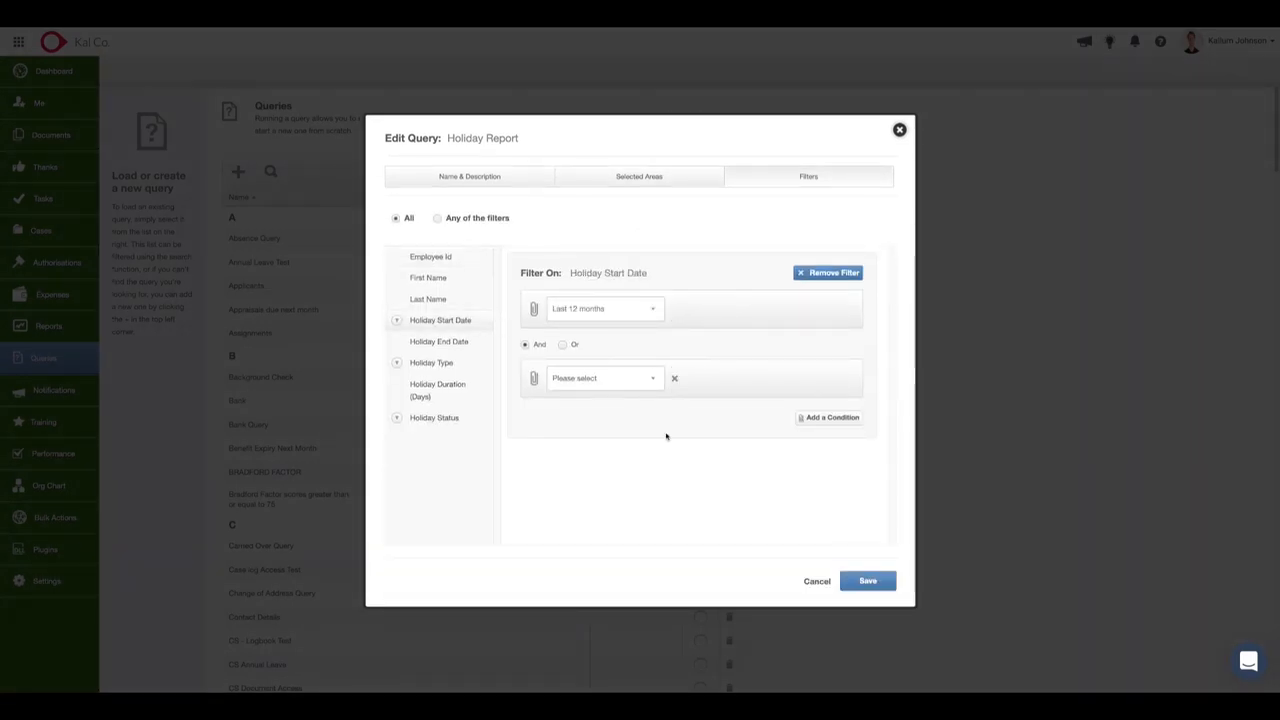
{"action": "left_click", "coordinate": [872, 582]}
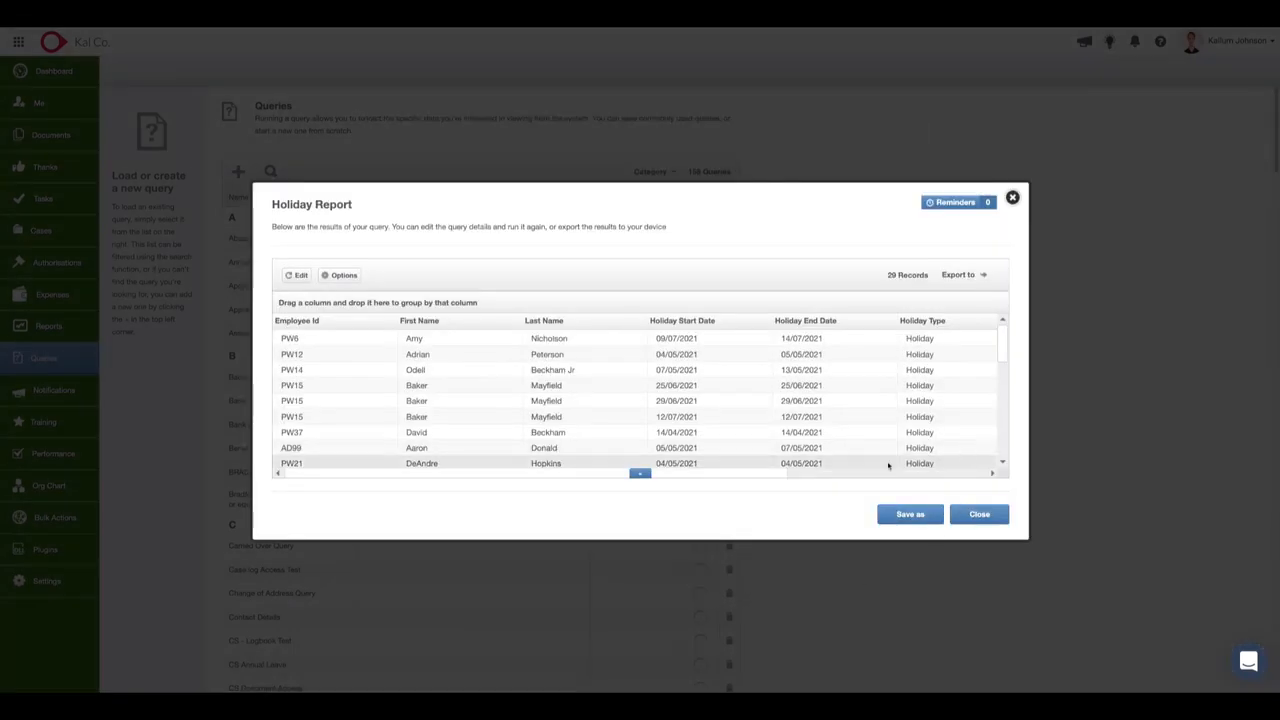
Look at the form for saving the Holiday Report as a copy, and dismiss it without saving.
{"action": "left_click", "coordinate": [911, 514]}
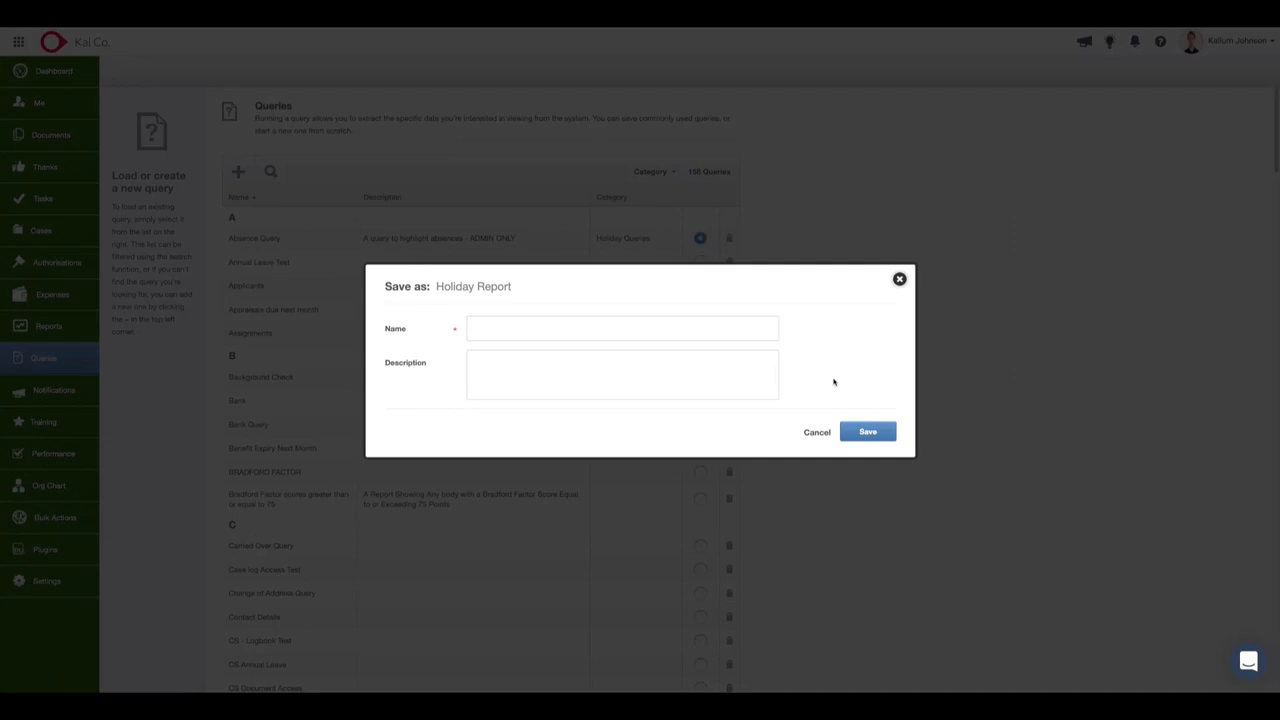
{"action": "left_click", "coordinate": [688, 328]}
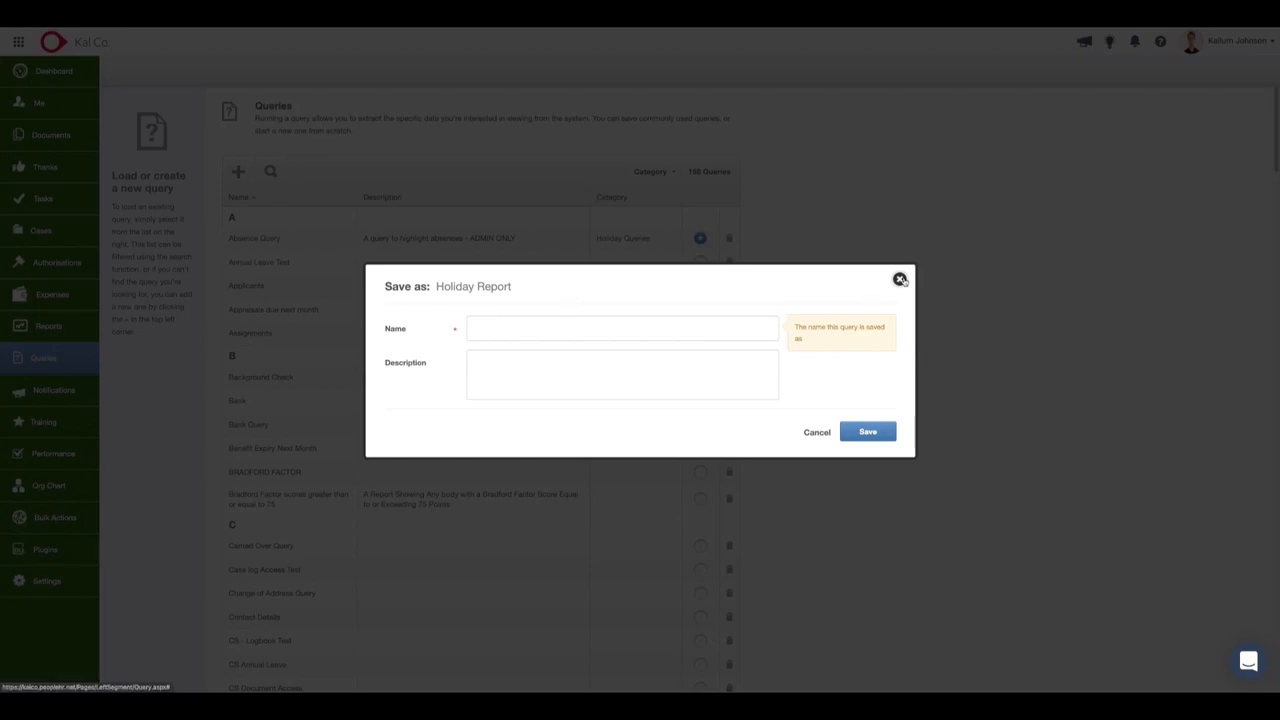
{"action": "left_click", "coordinate": [900, 280]}
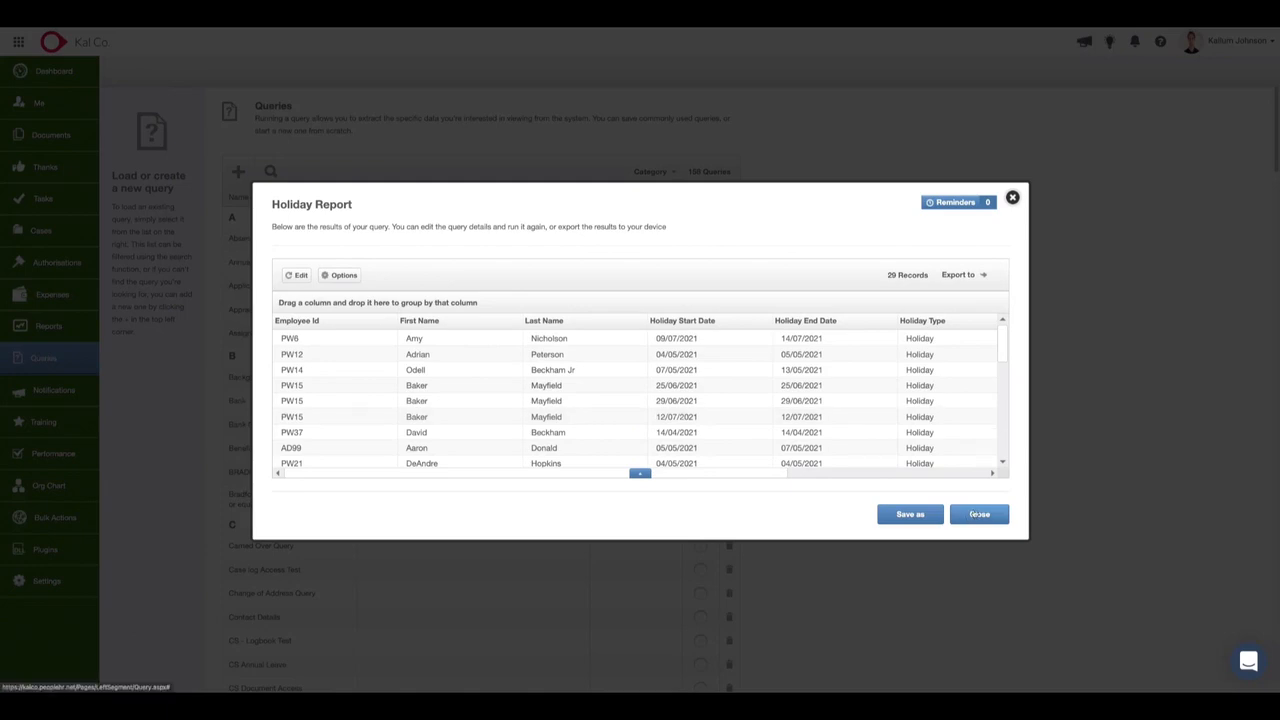
Return to the query list, find the saved Holiday Report by searching for Holiday, and view its results.
{"action": "left_click", "coordinate": [976, 514]}
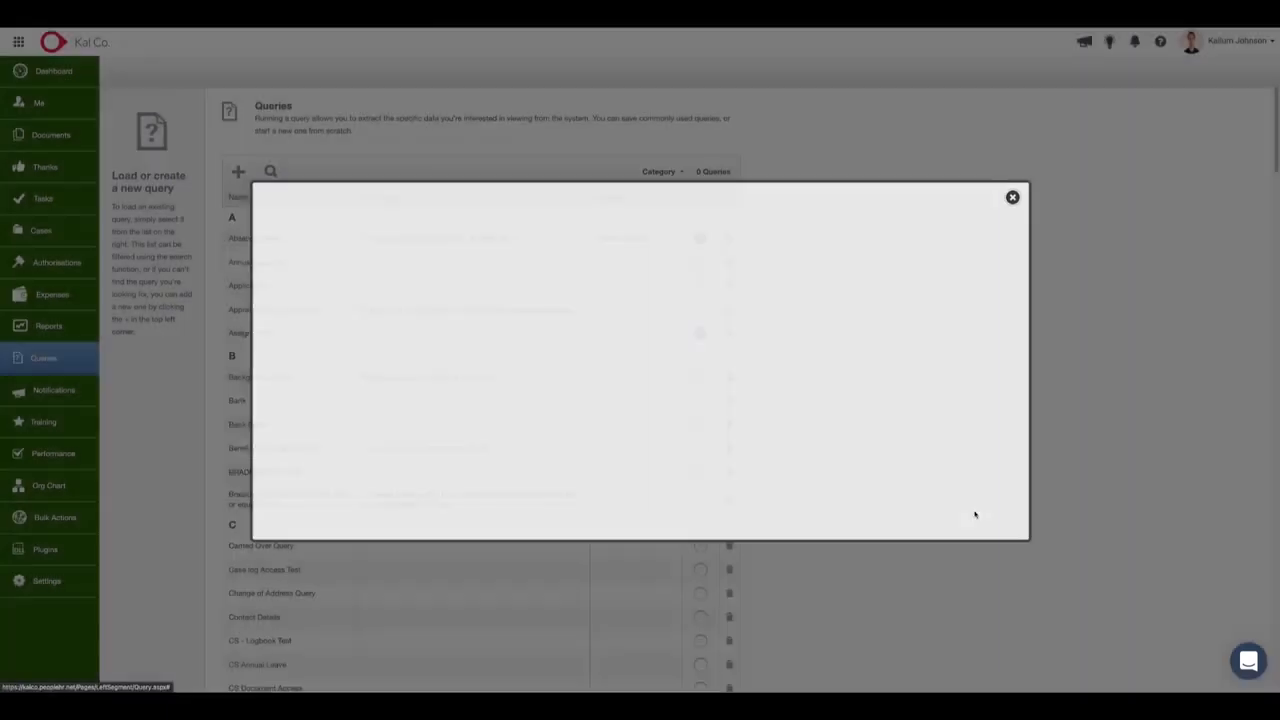
{"action": "left_click", "coordinate": [272, 175]}
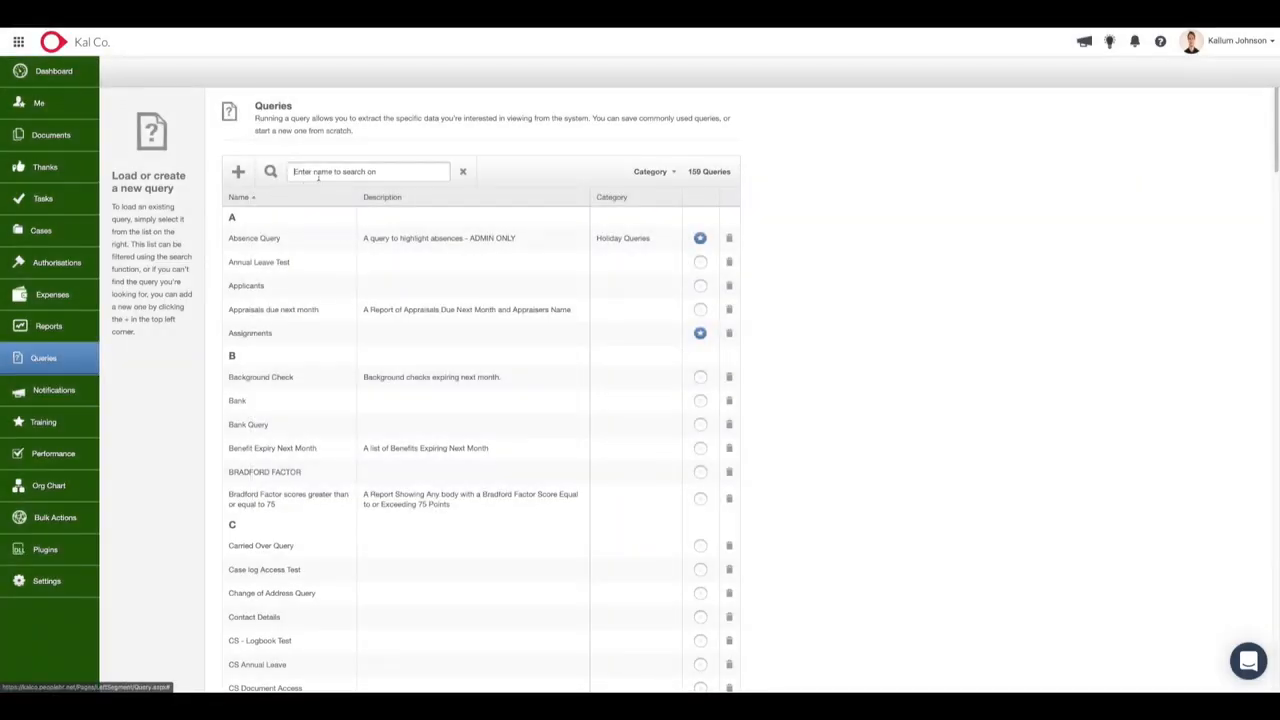
{"action": "type", "text": "Holiday"}
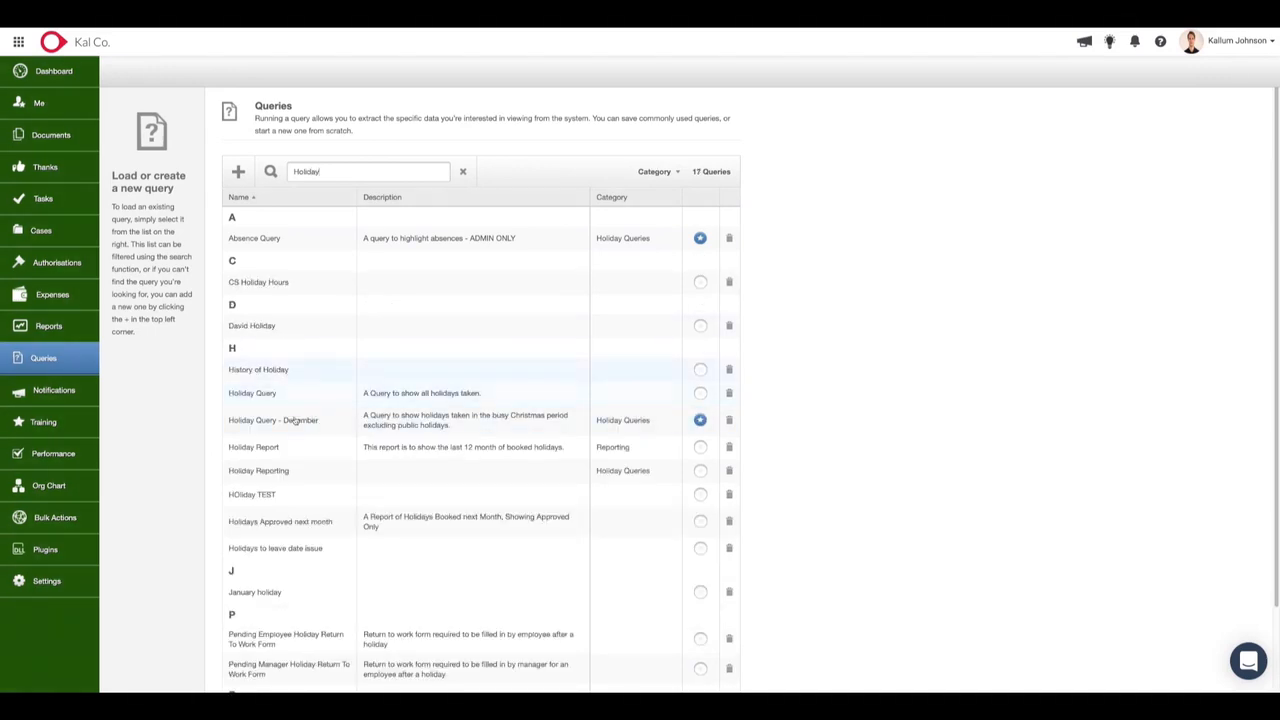
{"action": "left_click", "coordinate": [293, 455]}
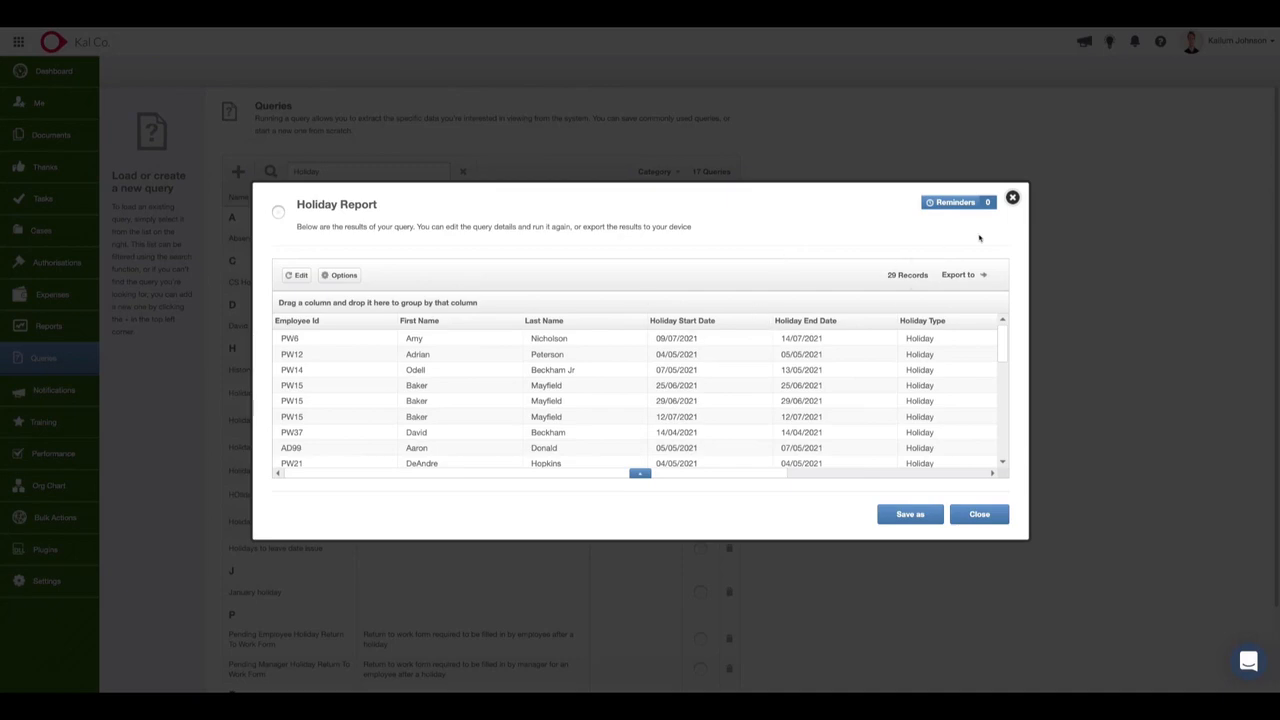
{"action": "left_click", "coordinate": [1013, 199]}
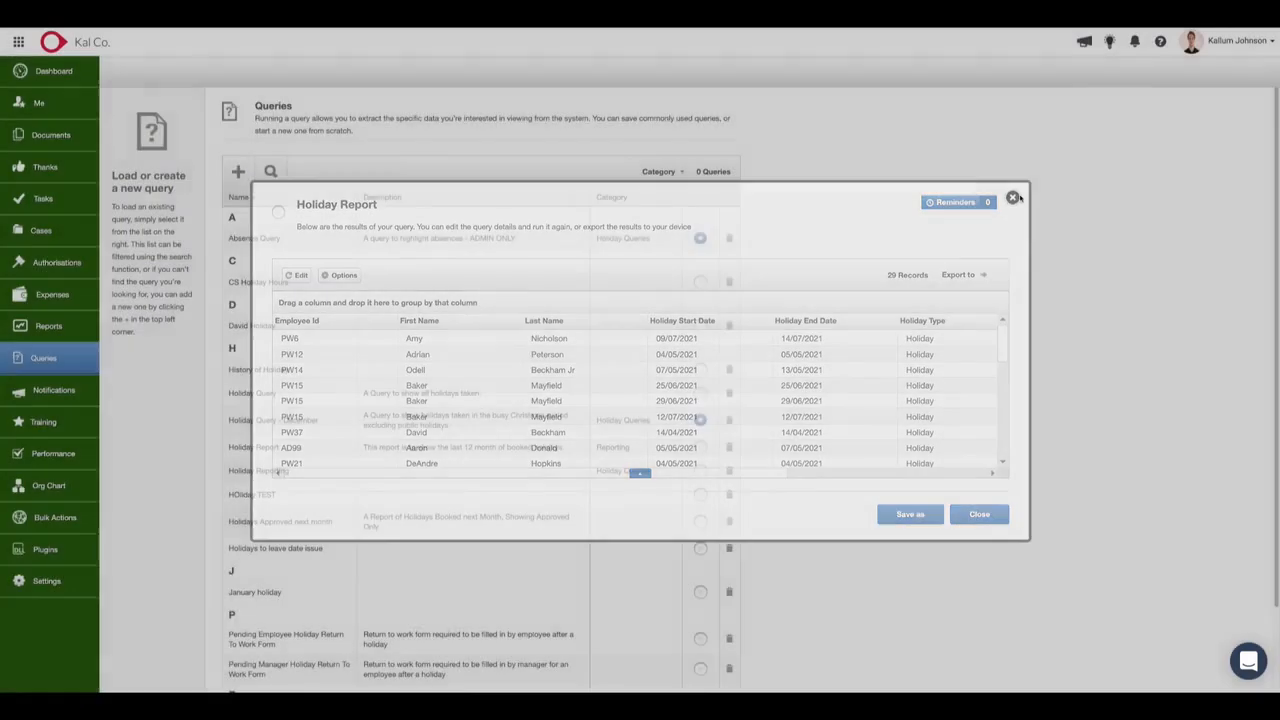
Search the query list for Holiday again and narrow the list to the Reporting category.
{"action": "left_click", "coordinate": [270, 171]}
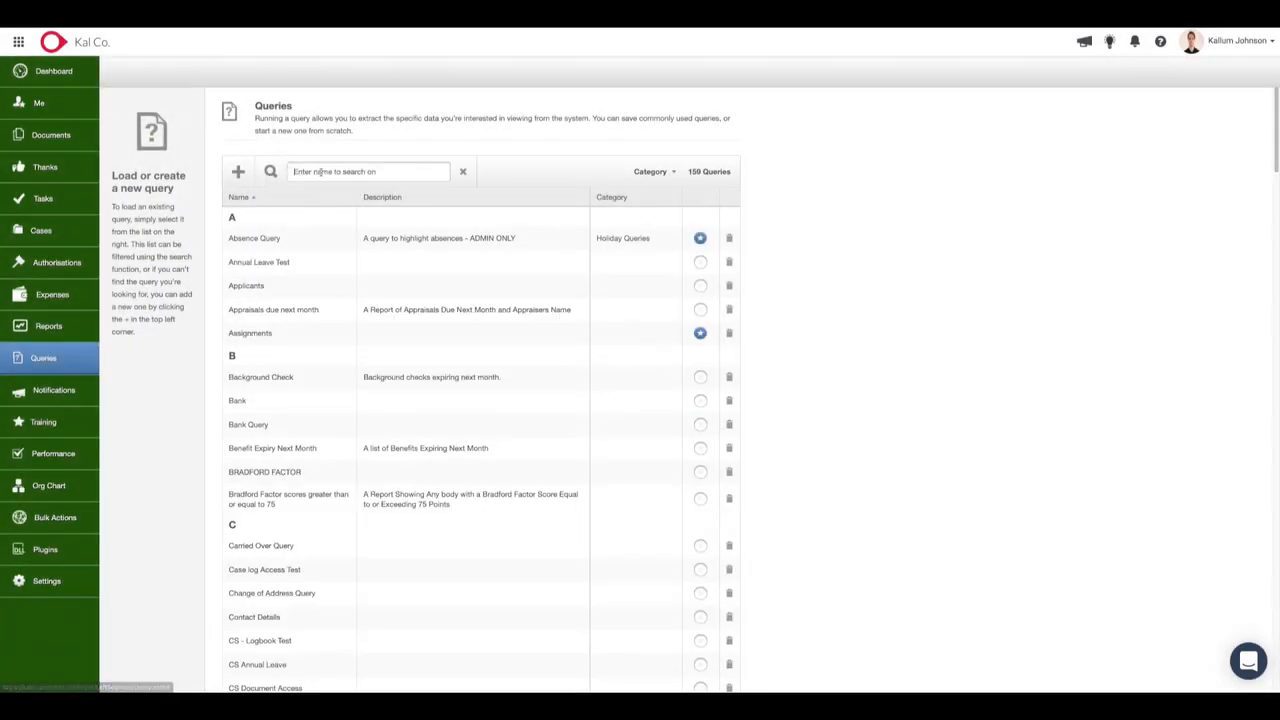
{"action": "type", "text": "Holiday"}
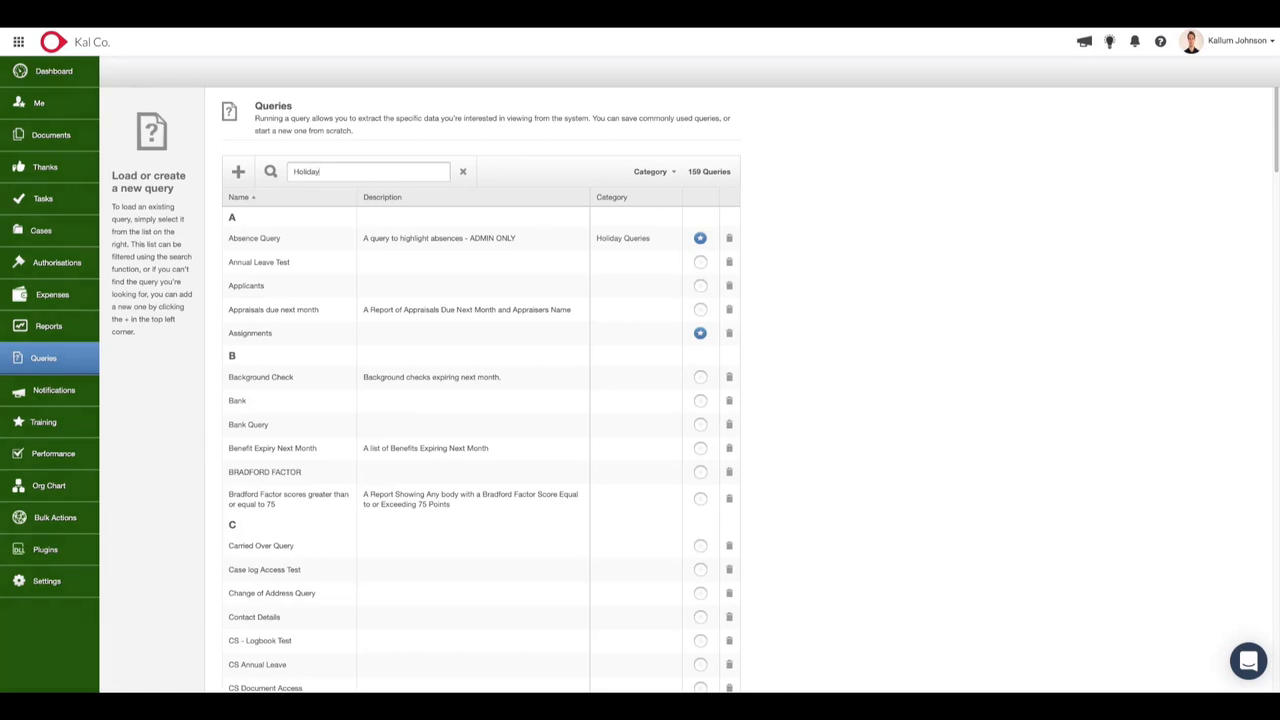
{"action": "left_click", "coordinate": [661, 172]}
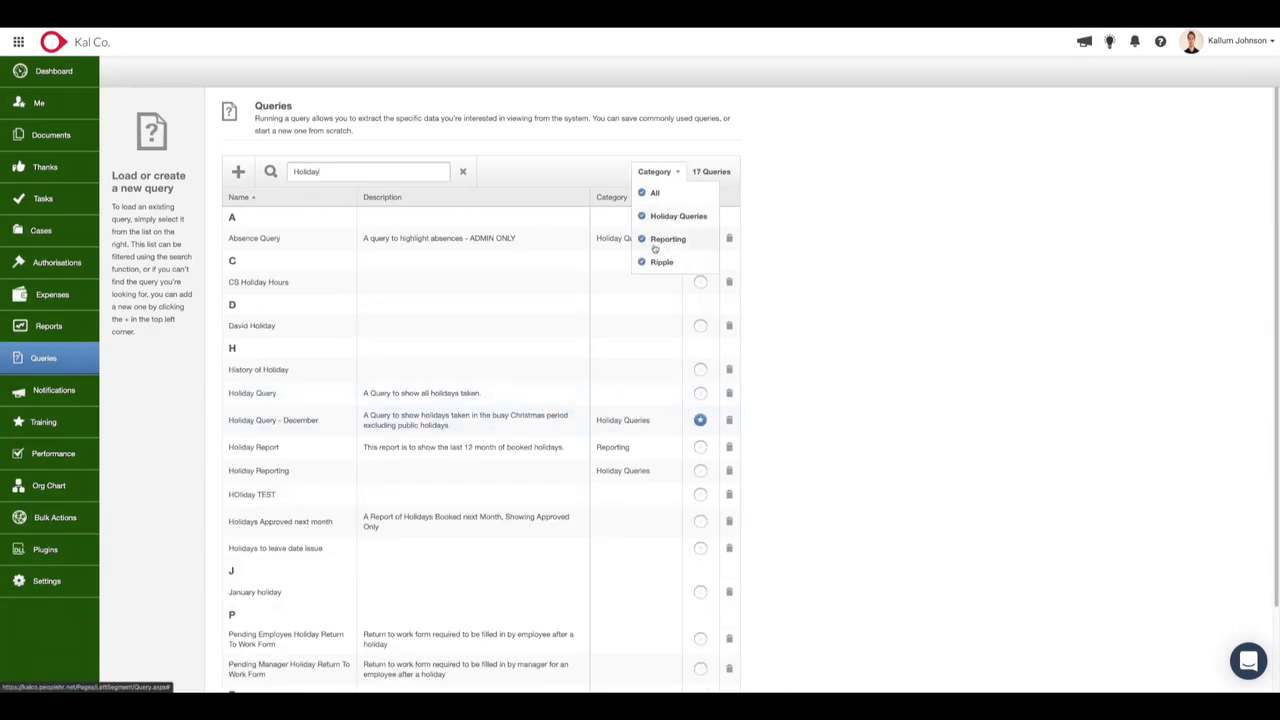
{"action": "left_click", "coordinate": [652, 197]}
{"action": "left_click", "coordinate": [661, 178]}
{"action": "left_click", "coordinate": [668, 240]}
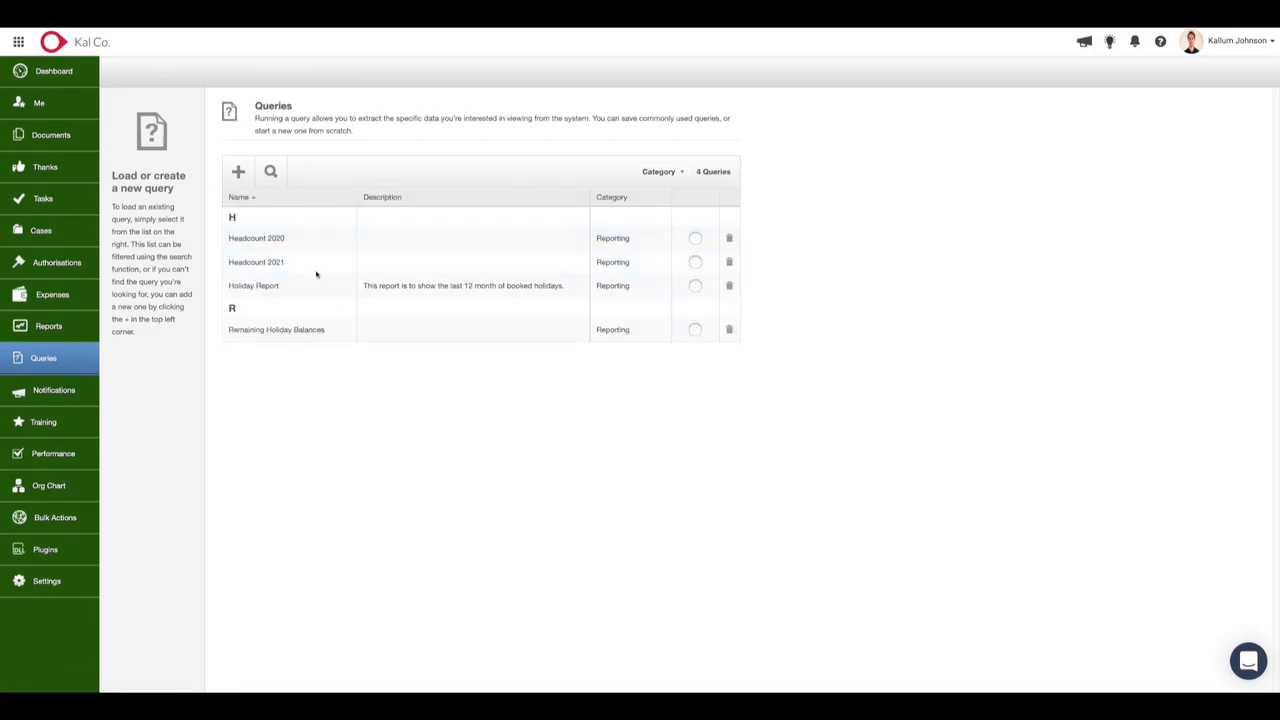
Mark the Holiday Report as a favourite, and view the deletion form for Headcount 2021 without deleting that query.
{"action": "left_click", "coordinate": [695, 287]}
{"action": "left_click", "coordinate": [695, 287]}
{"action": "left_click", "coordinate": [730, 264]}
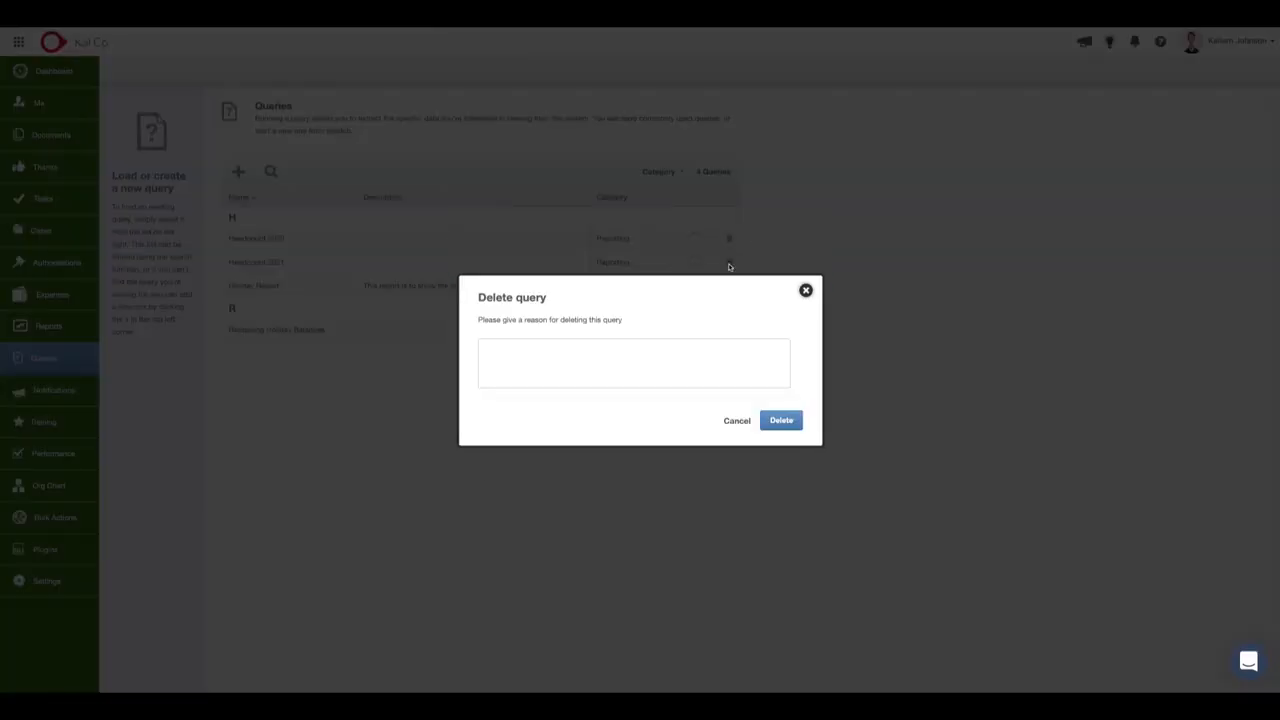
{"action": "left_click", "coordinate": [806, 291]}
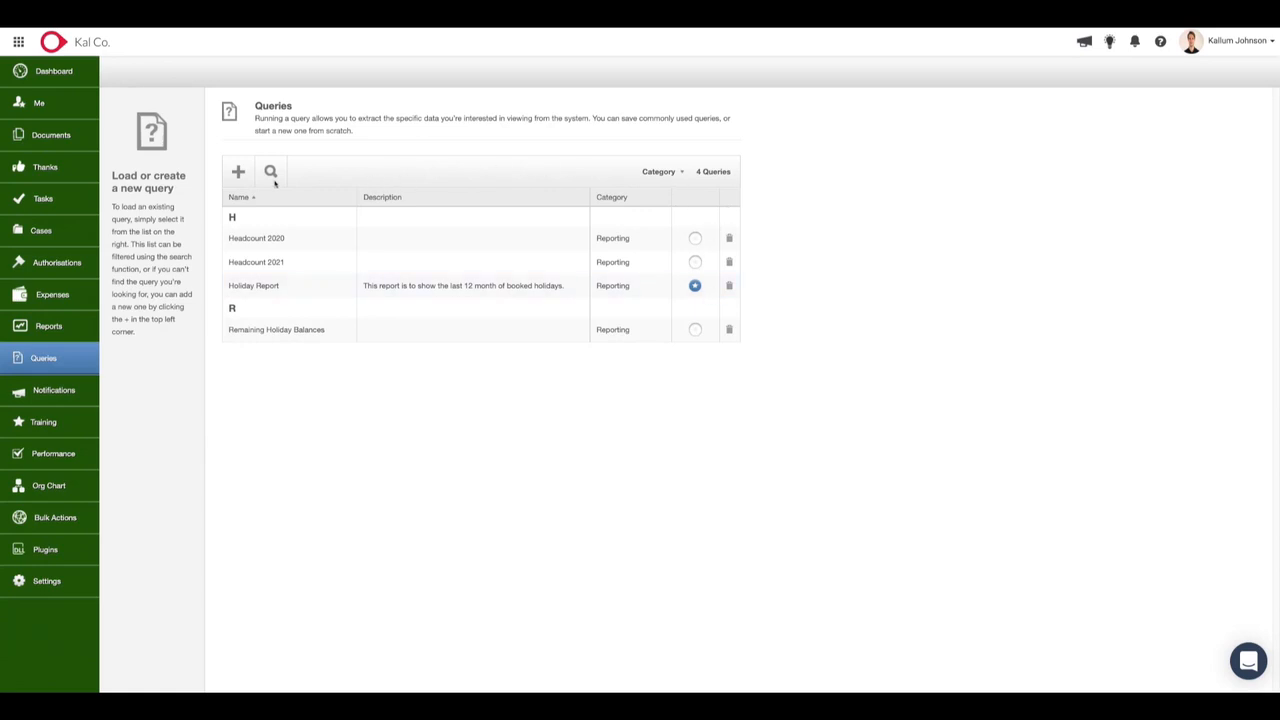
Start a new query, include the Absences area, and select the Sick Start Date, Sick End Date and Sick Duration (Days) fields.
{"action": "left_click", "coordinate": [240, 171]}
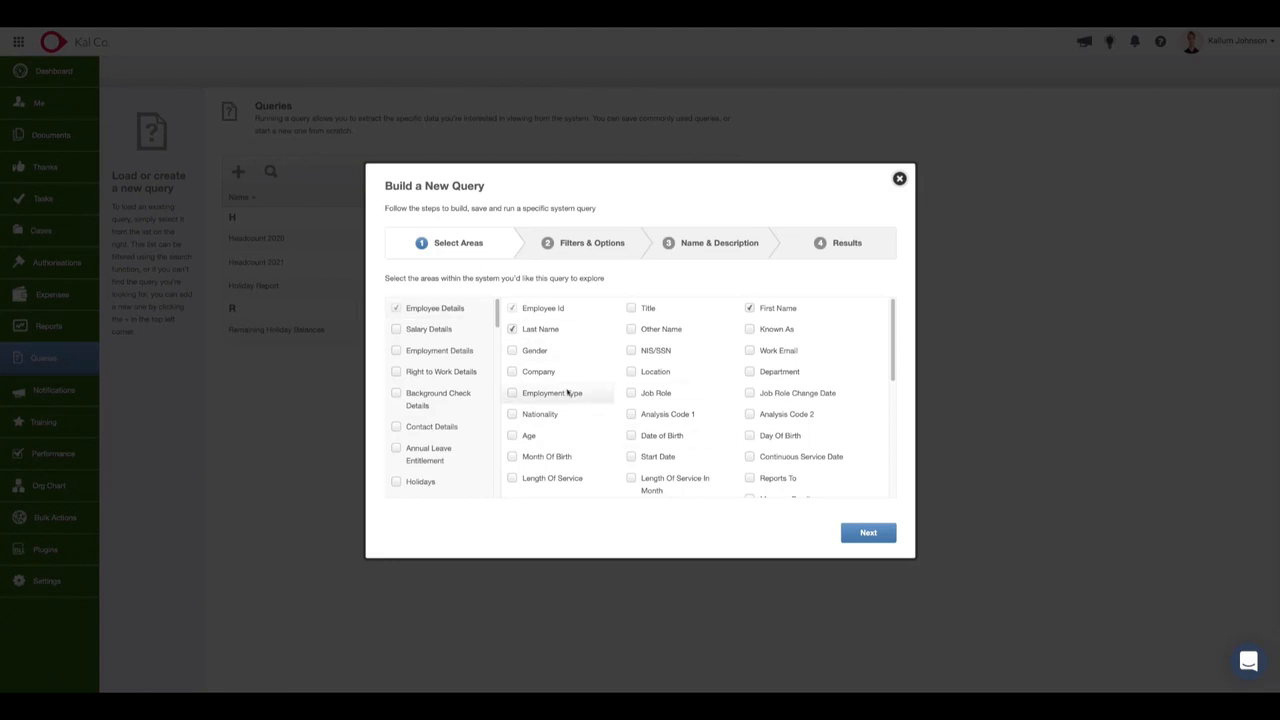
{"action": "scroll", "coordinate": [469, 417], "scroll_direction": "down", "scroll_amount": 4}
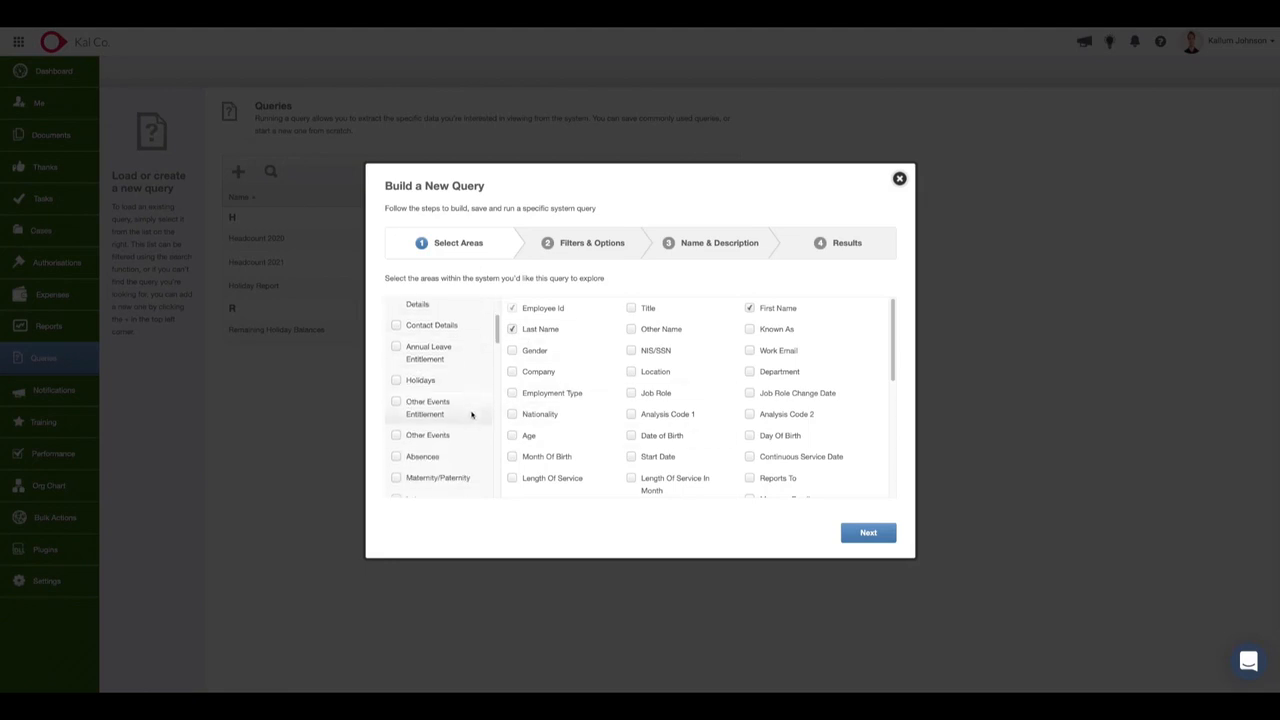
{"action": "left_click", "coordinate": [396, 458]}
{"action": "scroll", "coordinate": [753, 428], "scroll_direction": "down", "scroll_amount": 10}
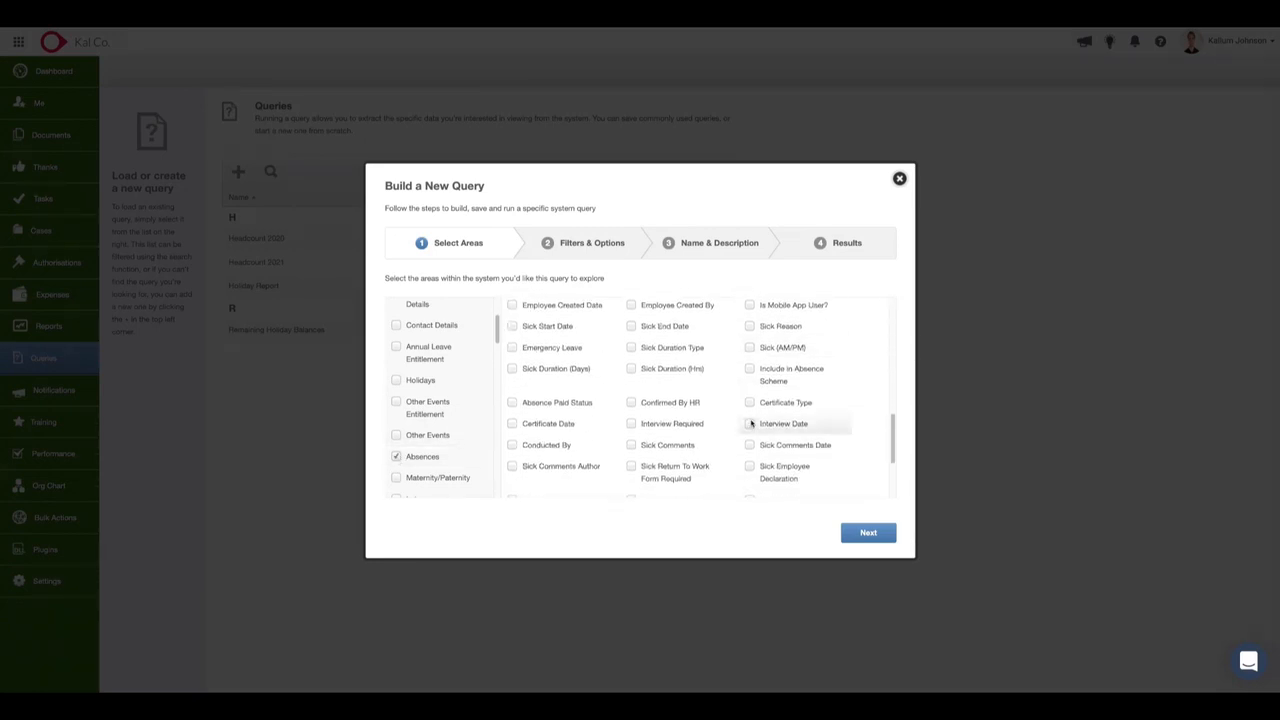
{"action": "scroll", "coordinate": [645, 375], "scroll_direction": "up", "scroll_amount": 1}
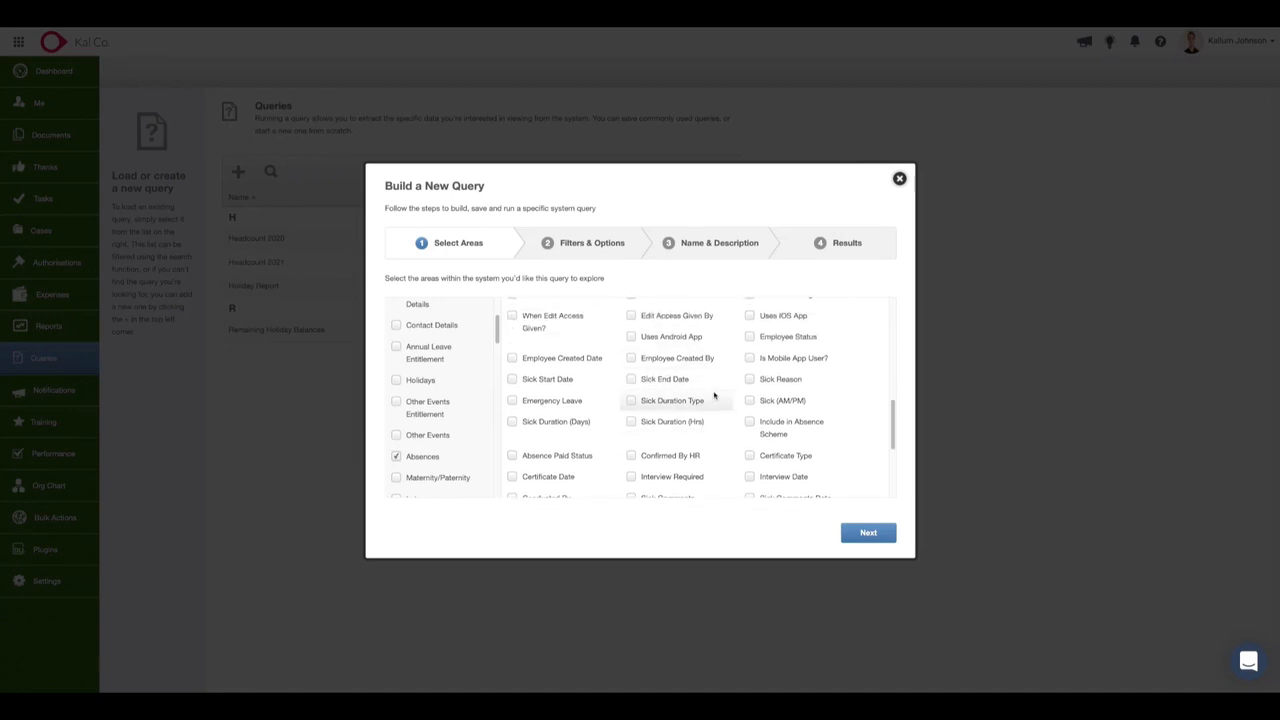
{"action": "scroll", "coordinate": [700, 398], "scroll_direction": "down", "scroll_amount": 1}
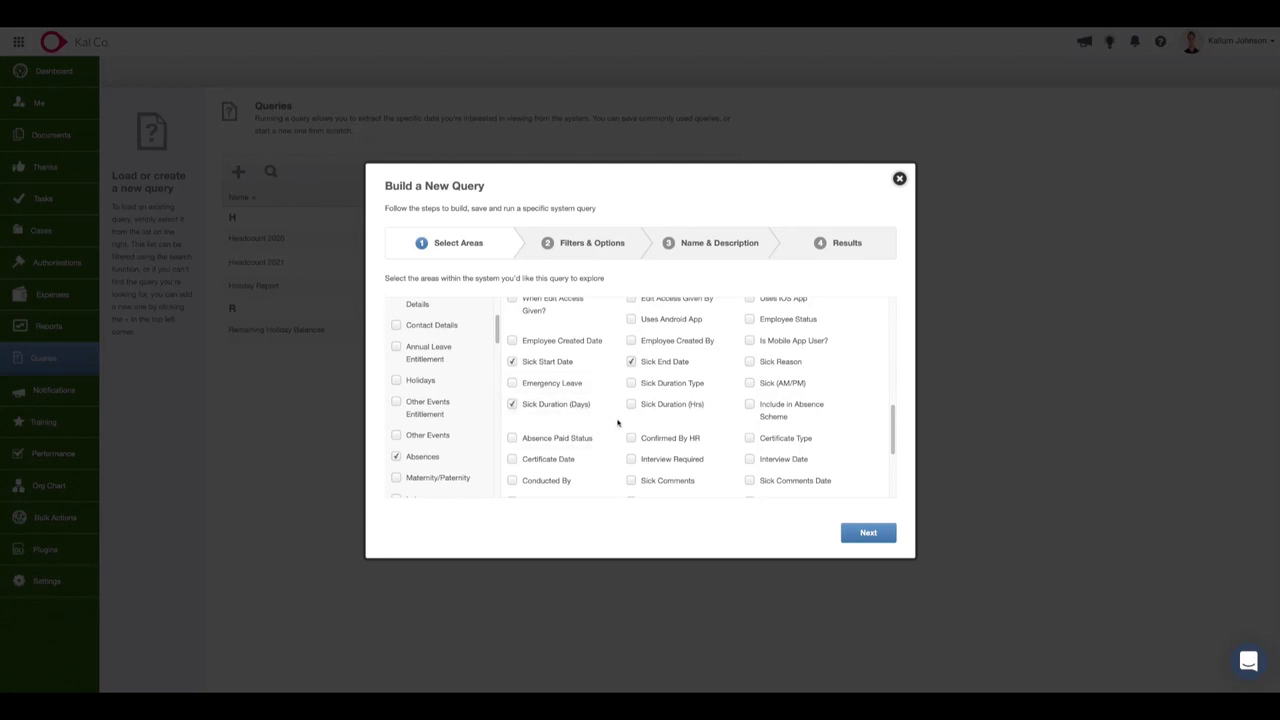
Look through the remaining absence fields, add Sick Reason to the query, and proceed to its filters.
{"action": "scroll", "coordinate": [704, 425], "scroll_direction": "down", "scroll_amount": 3}
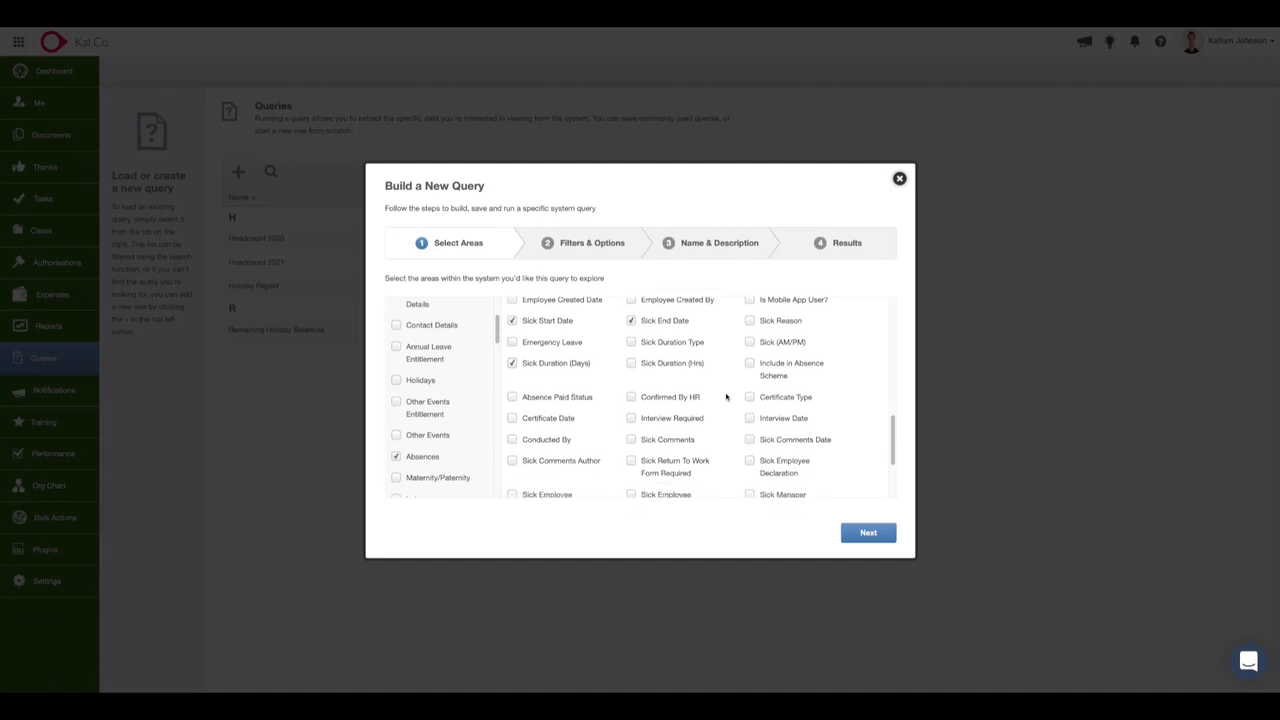
{"action": "scroll", "coordinate": [724, 395], "scroll_direction": "down", "scroll_amount": 2}
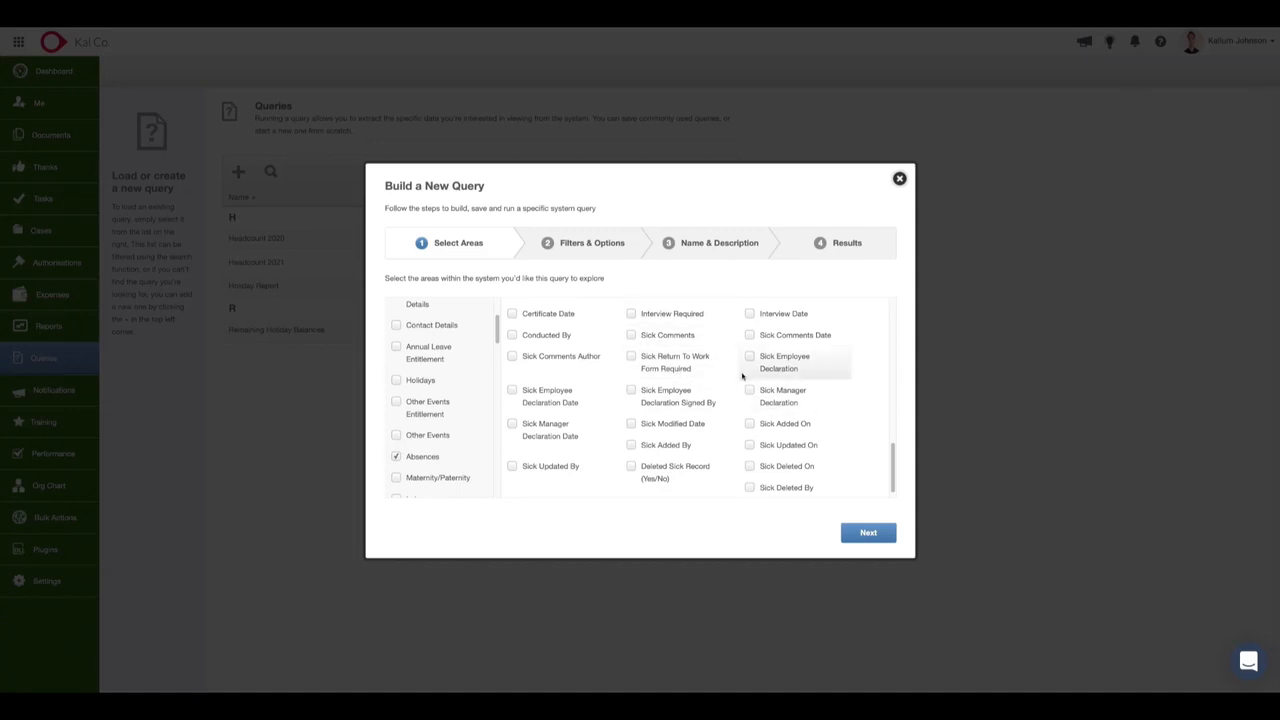
{"action": "scroll", "coordinate": [688, 409], "scroll_direction": "down", "scroll_amount": 1}
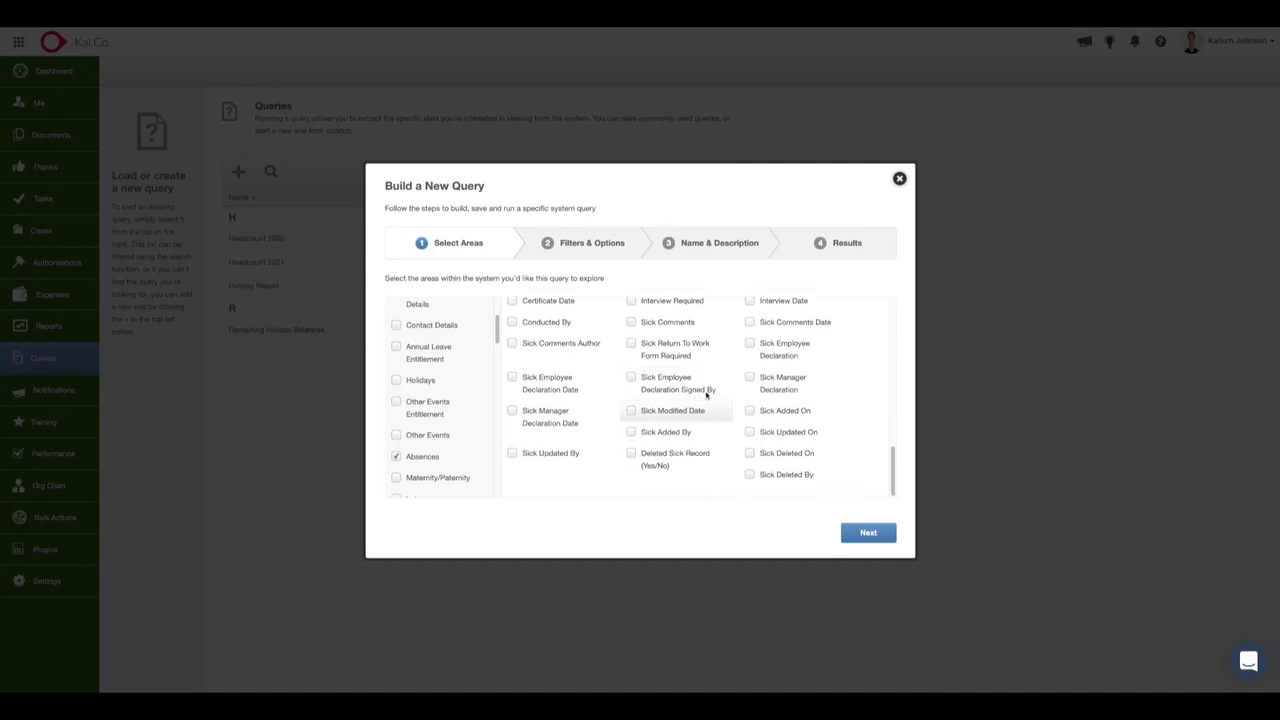
{"action": "scroll", "coordinate": [664, 352], "scroll_direction": "up", "scroll_amount": 4}
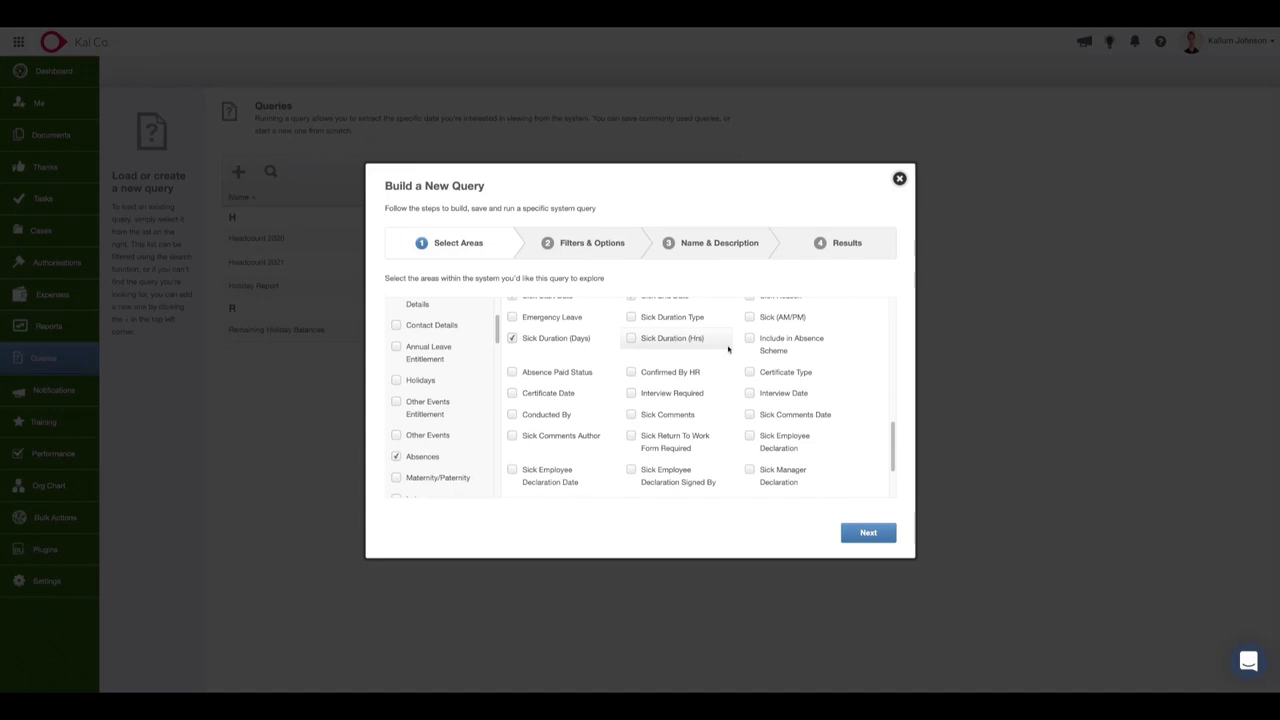
{"action": "scroll", "coordinate": [726, 359], "scroll_direction": "up", "scroll_amount": 1}
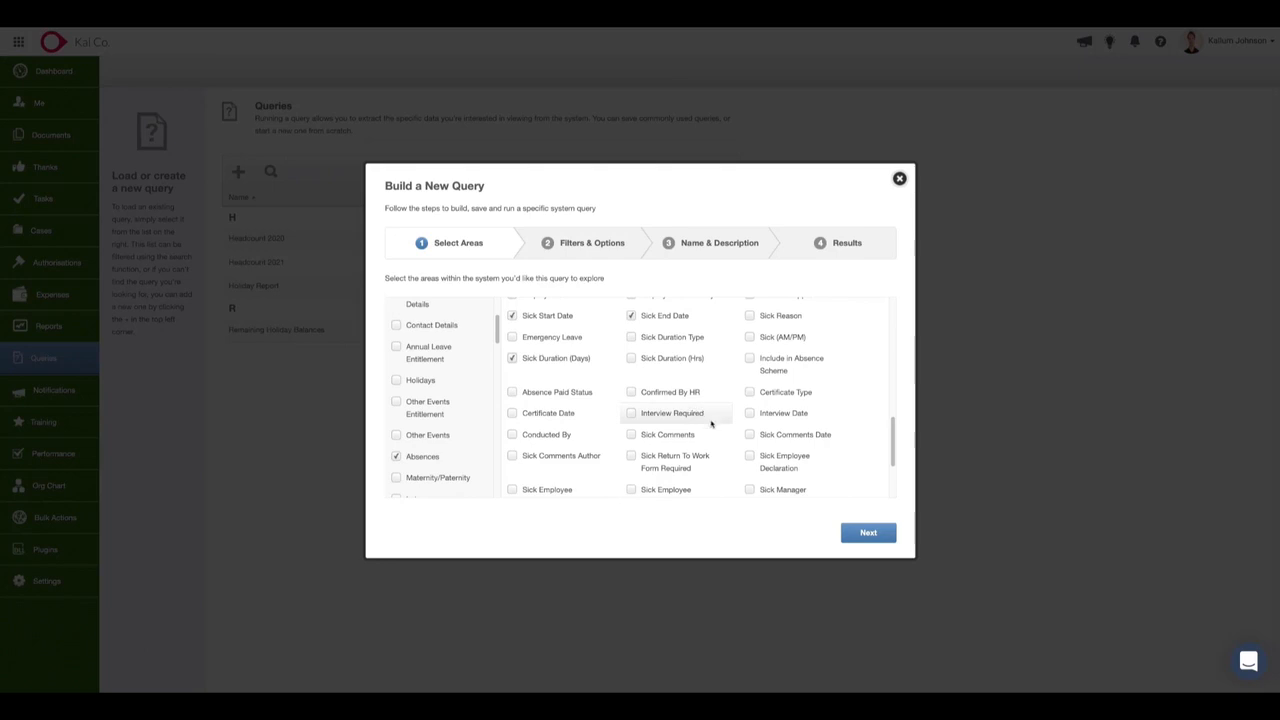
{"action": "scroll", "coordinate": [716, 430], "scroll_direction": "down", "scroll_amount": 1}
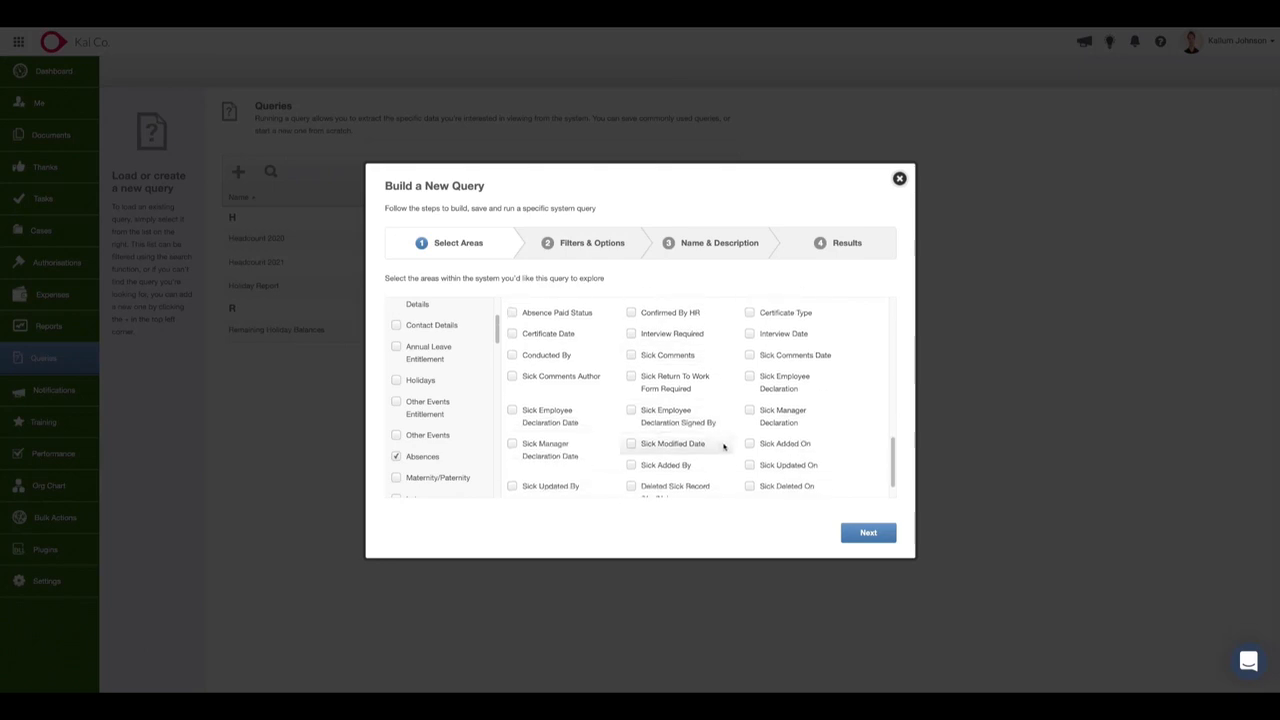
{"action": "scroll", "coordinate": [723, 447], "scroll_direction": "down", "scroll_amount": 1}
{"action": "scroll", "coordinate": [700, 350], "scroll_direction": "up", "scroll_amount": 3}
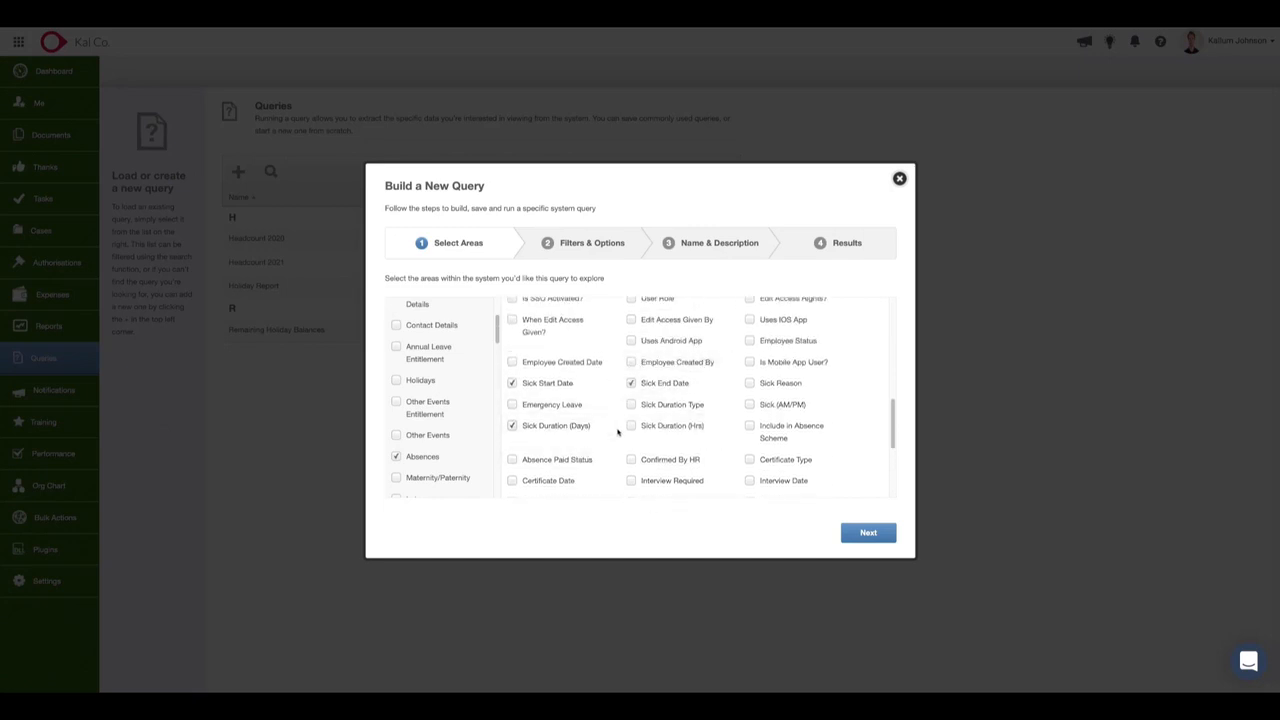
{"action": "left_click", "coordinate": [760, 383]}
{"action": "left_click", "coordinate": [868, 533]}
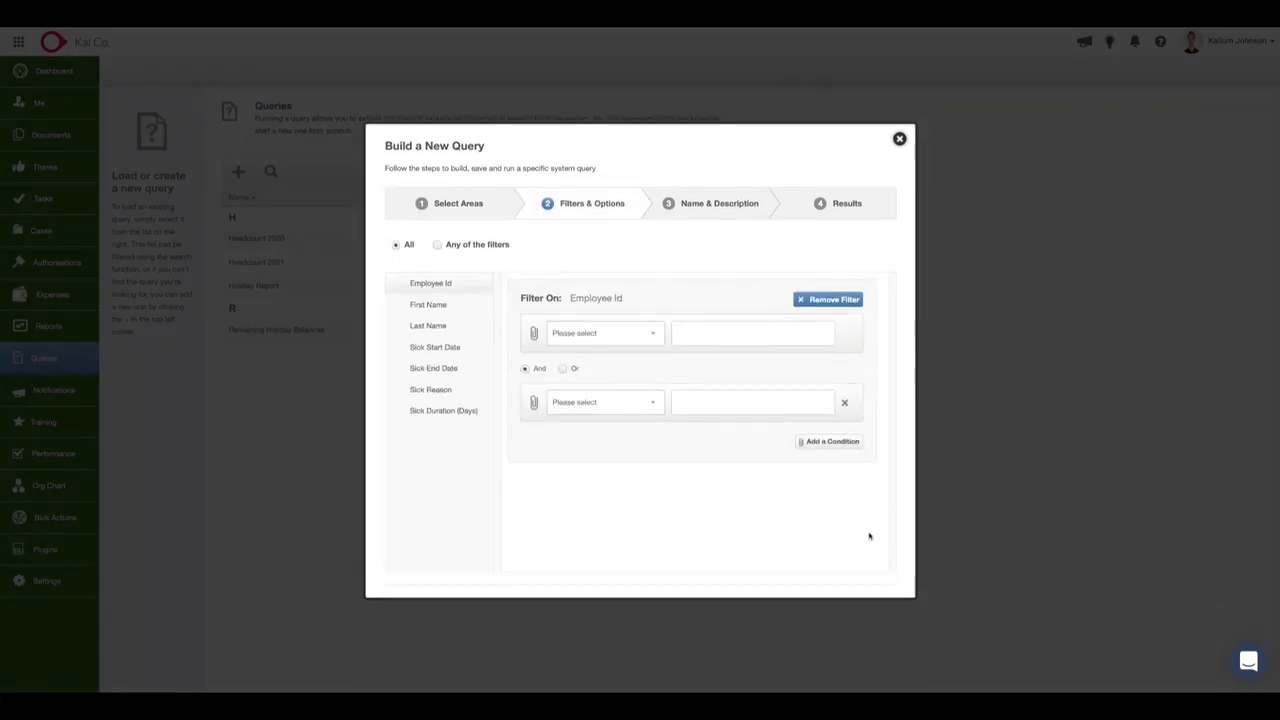
Filter the query's Sick Start Date to Last 12 months and proceed to the naming stage.
{"action": "left_click", "coordinate": [440, 329]}
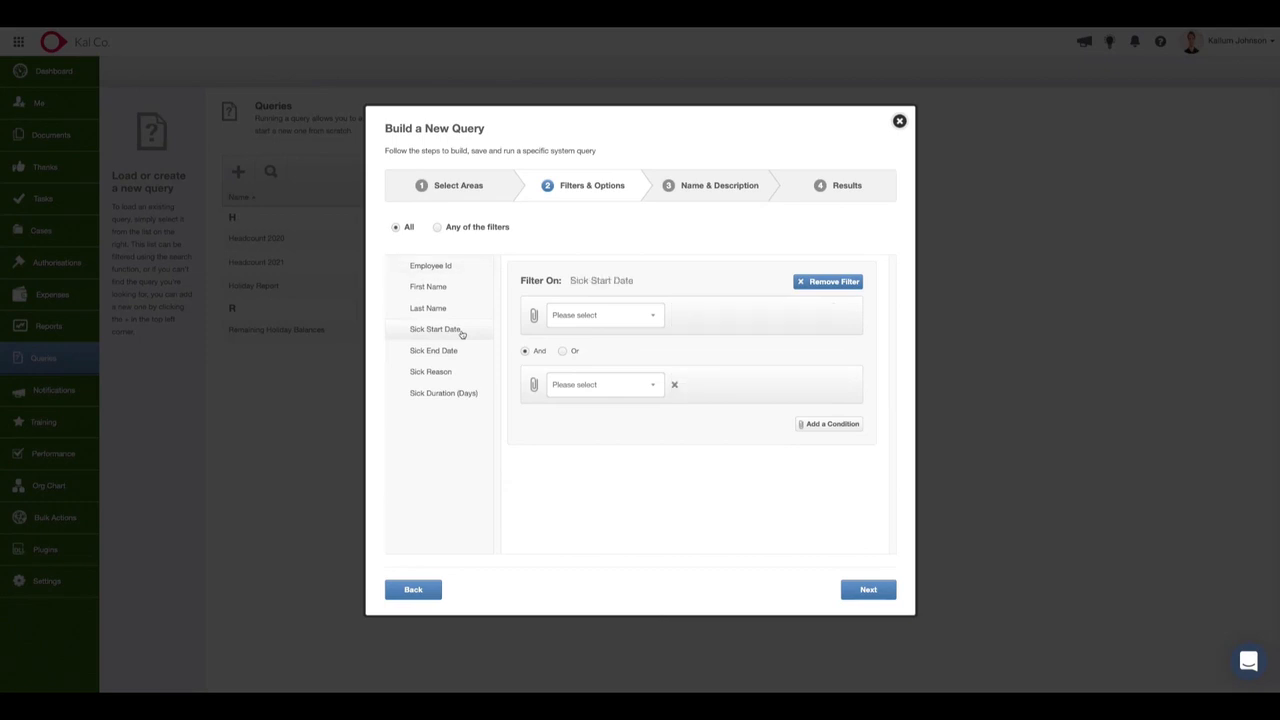
{"action": "left_click", "coordinate": [622, 315]}
{"action": "left_click", "coordinate": [601, 480]}
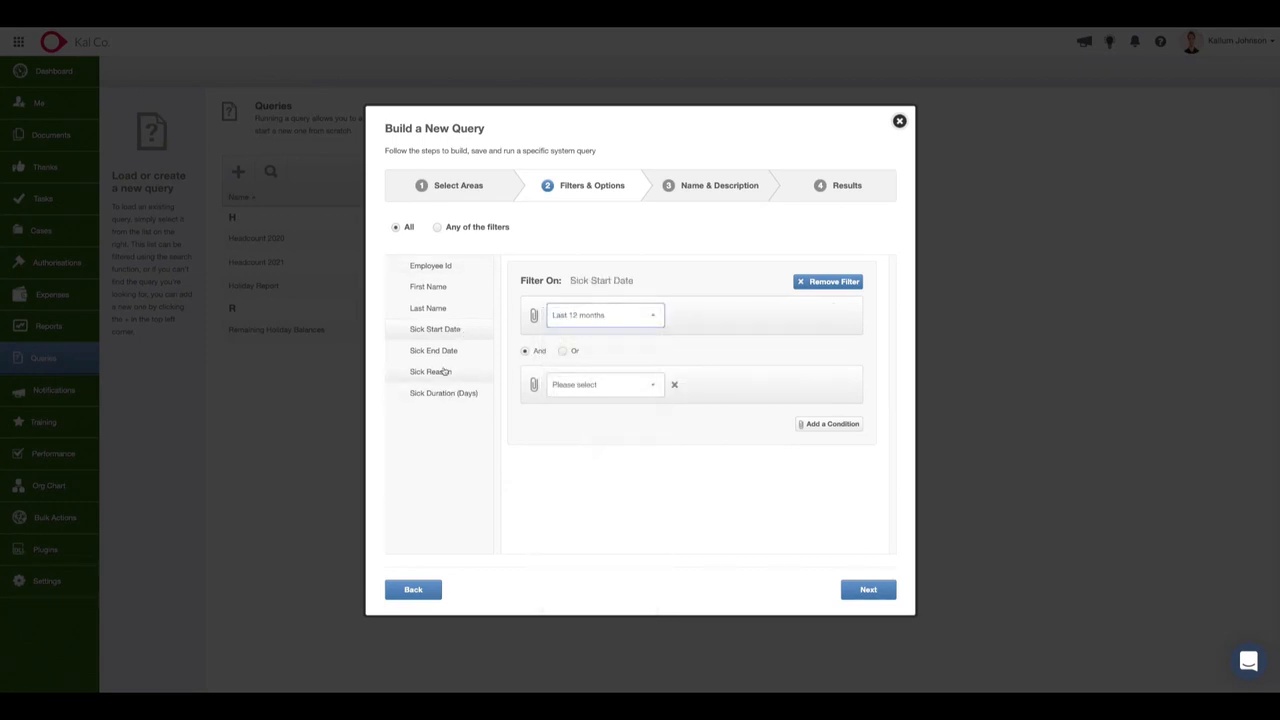
{"action": "left_click", "coordinate": [594, 486]}
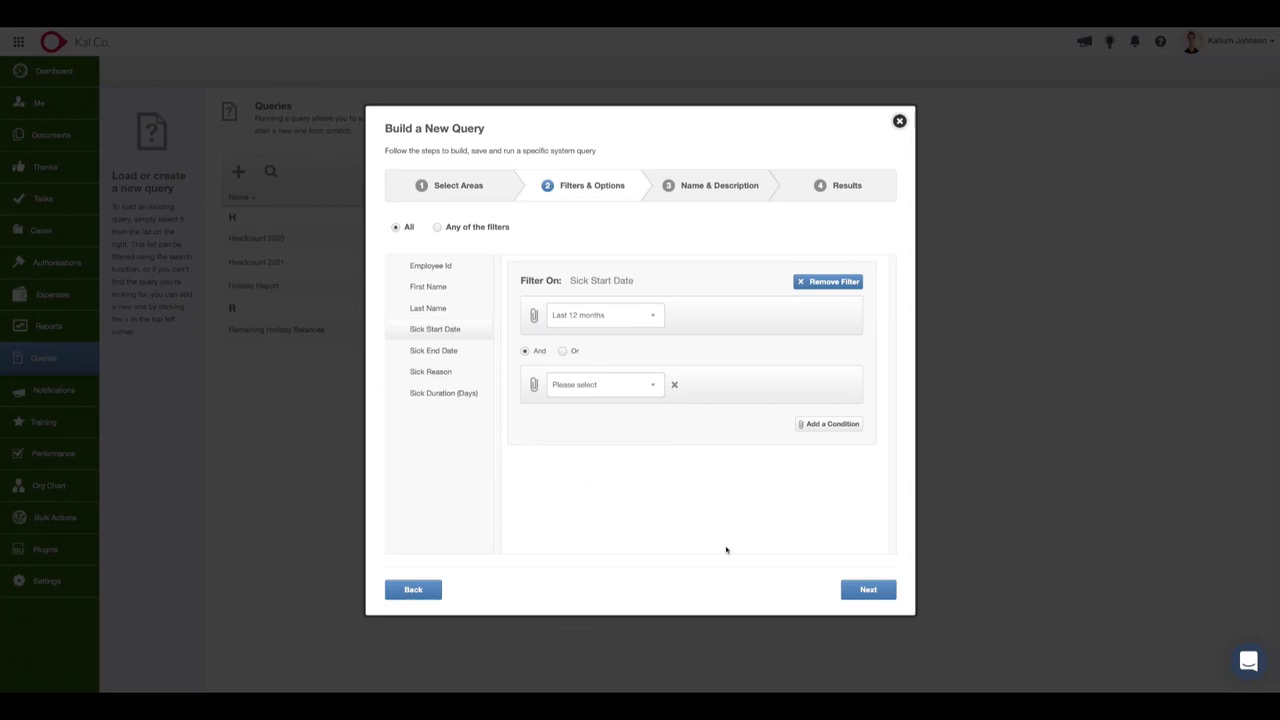
{"action": "left_click", "coordinate": [868, 590]}
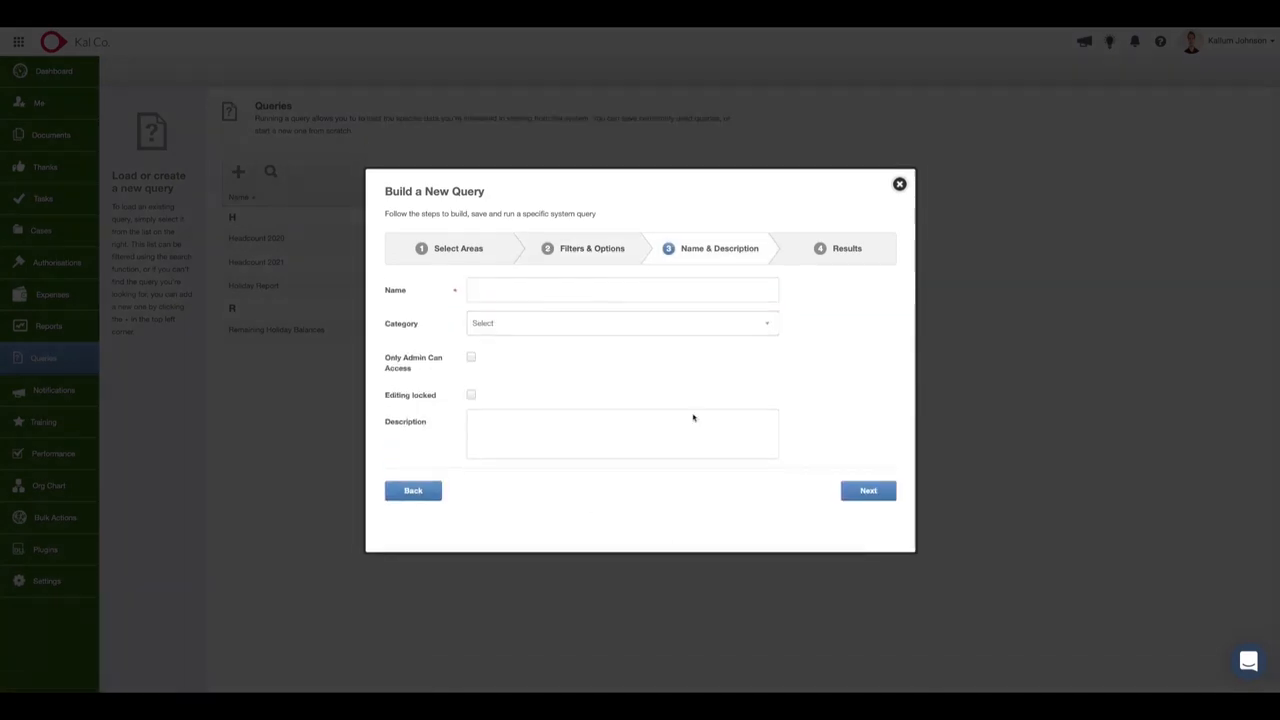
Name the query "Absences last 12 months" and assign it to the Reporting category.
{"action": "left_click", "coordinate": [535, 310]}
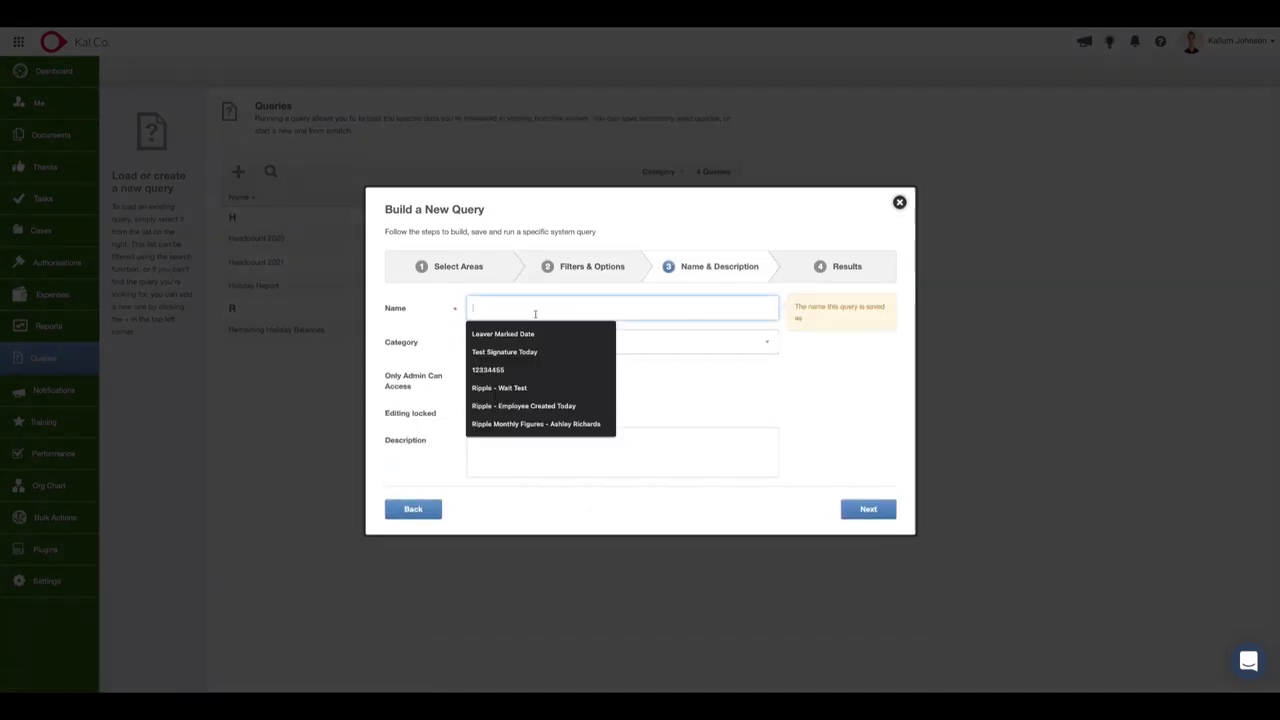
{"action": "type", "text": "AAbsences last 12 m"}
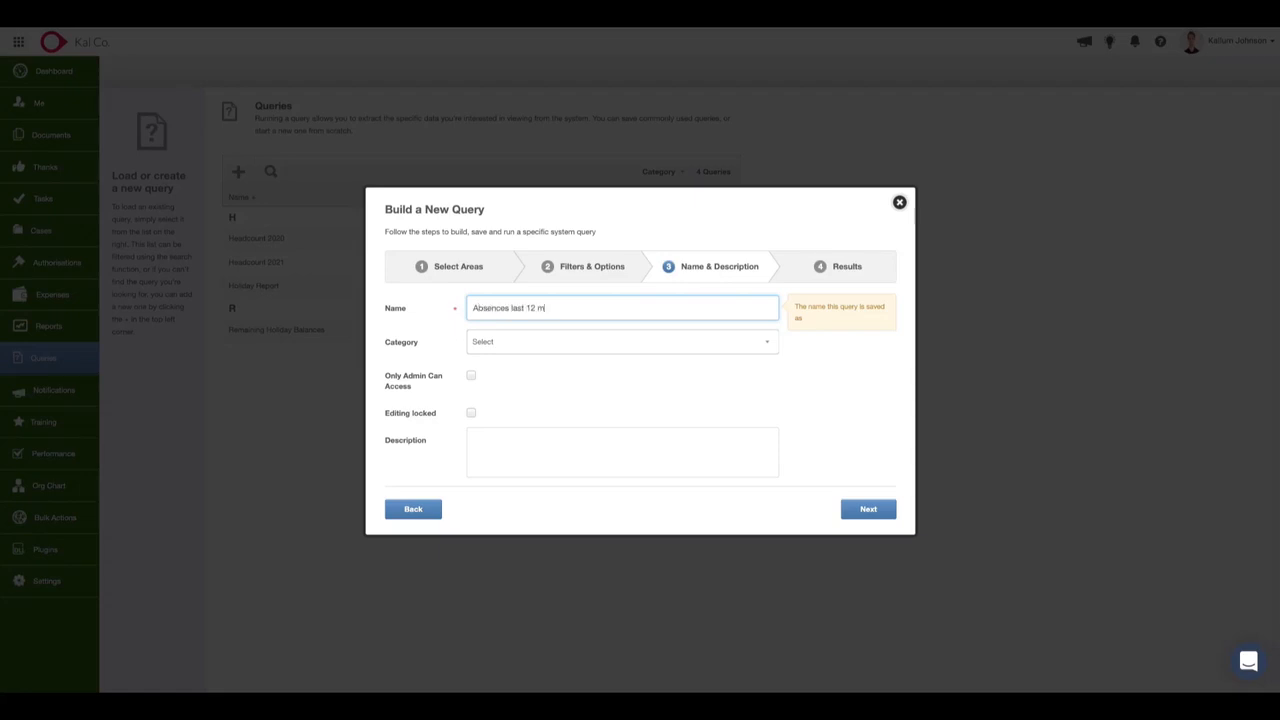
{"action": "type", "text": "onths"}
{"action": "left_click", "coordinate": [543, 340]}
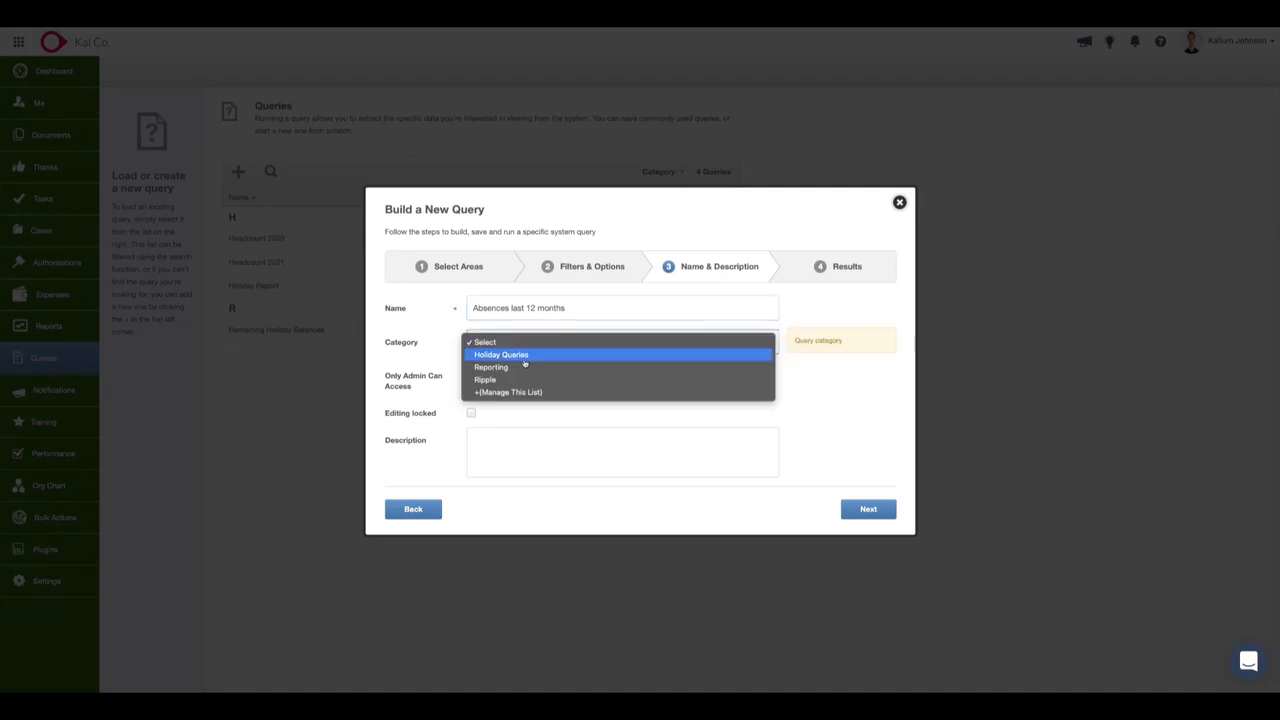
{"action": "left_click", "coordinate": [529, 368]}
Run the absence query and view all result columns through to Sick Duration (Days).
{"action": "left_click", "coordinate": [864, 513]}
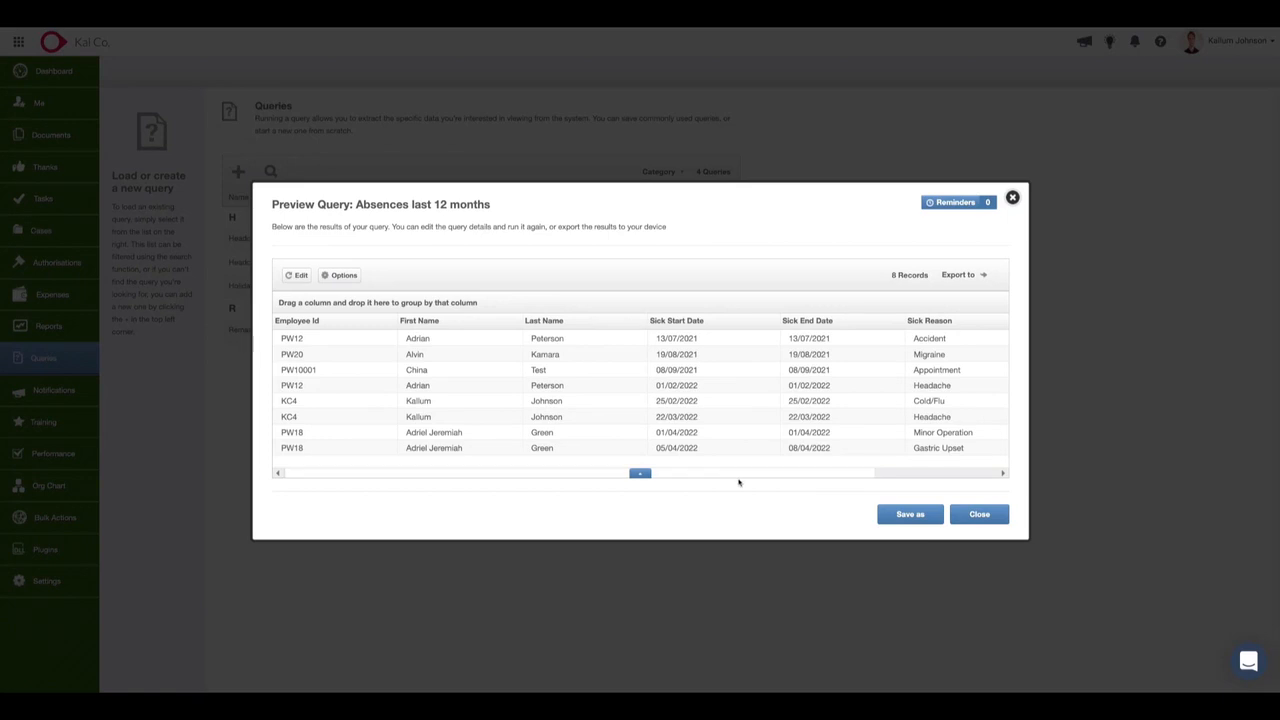
{"action": "left_click_drag", "start_coordinate": [743, 475], "coordinate": [862, 474]}
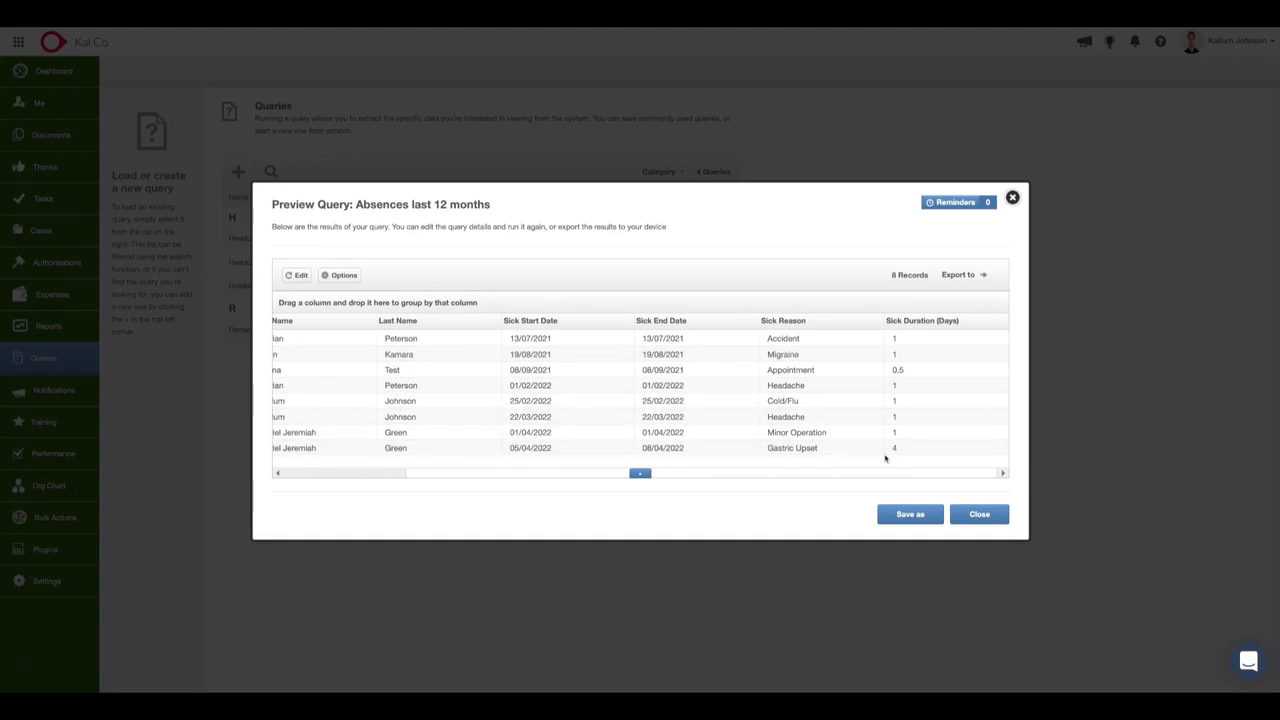
{"action": "left_click_drag", "start_coordinate": [814, 473], "coordinate": [580, 477]}
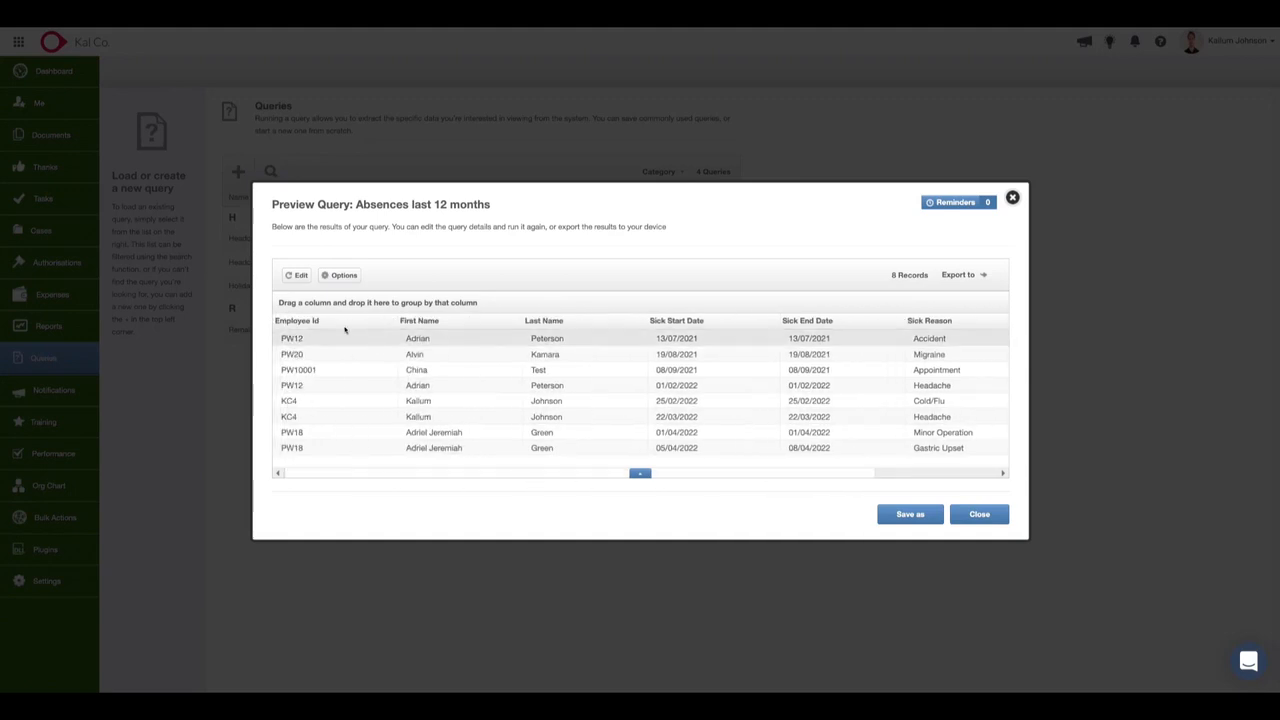
Edit the absence query's selected areas to add Sick (AM/PM), Emergency Leave, Include in Absence Scheme and Absence Paid Status.
{"action": "left_click", "coordinate": [301, 276]}
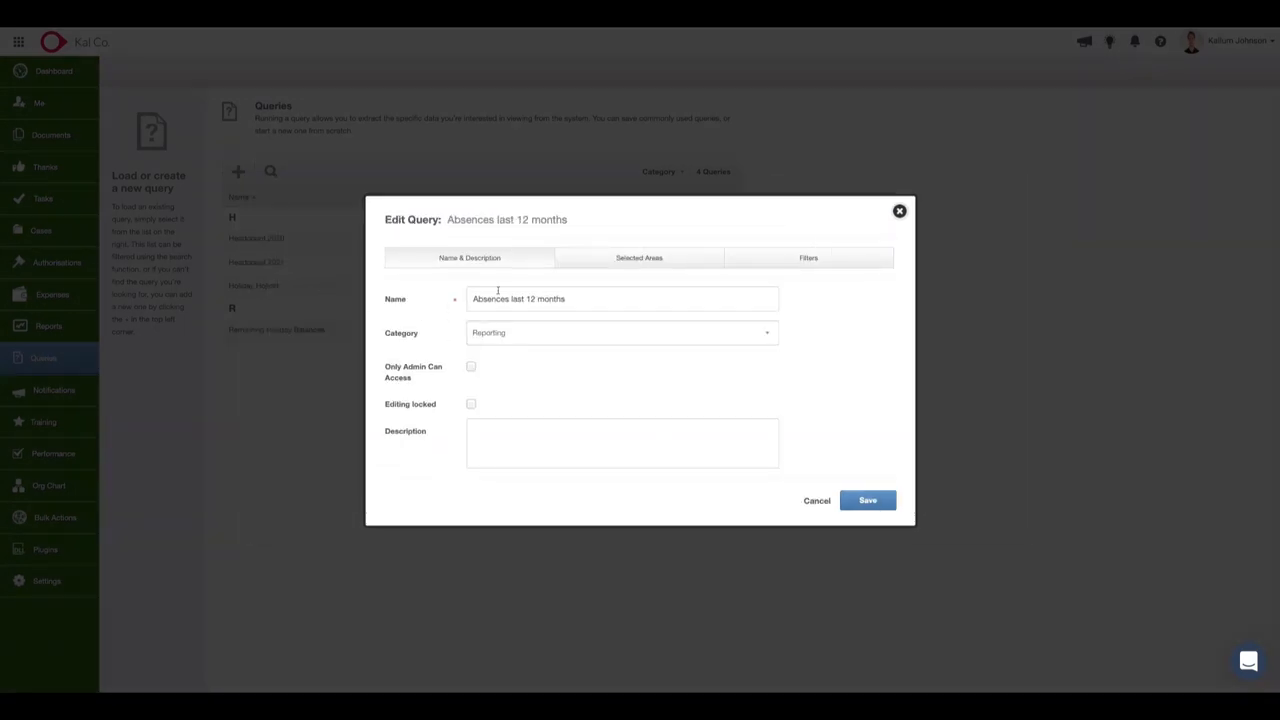
{"action": "left_click", "coordinate": [651, 263]}
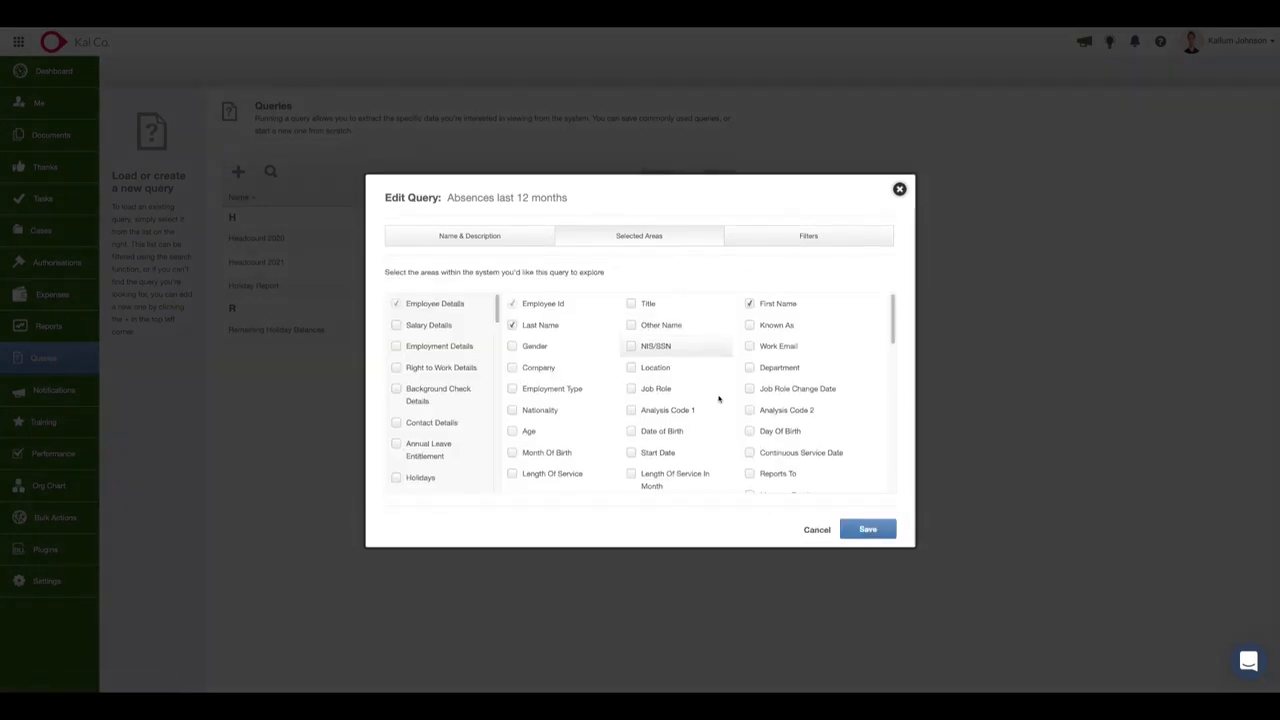
{"action": "scroll", "coordinate": [798, 452], "scroll_direction": "down", "scroll_amount": 10}
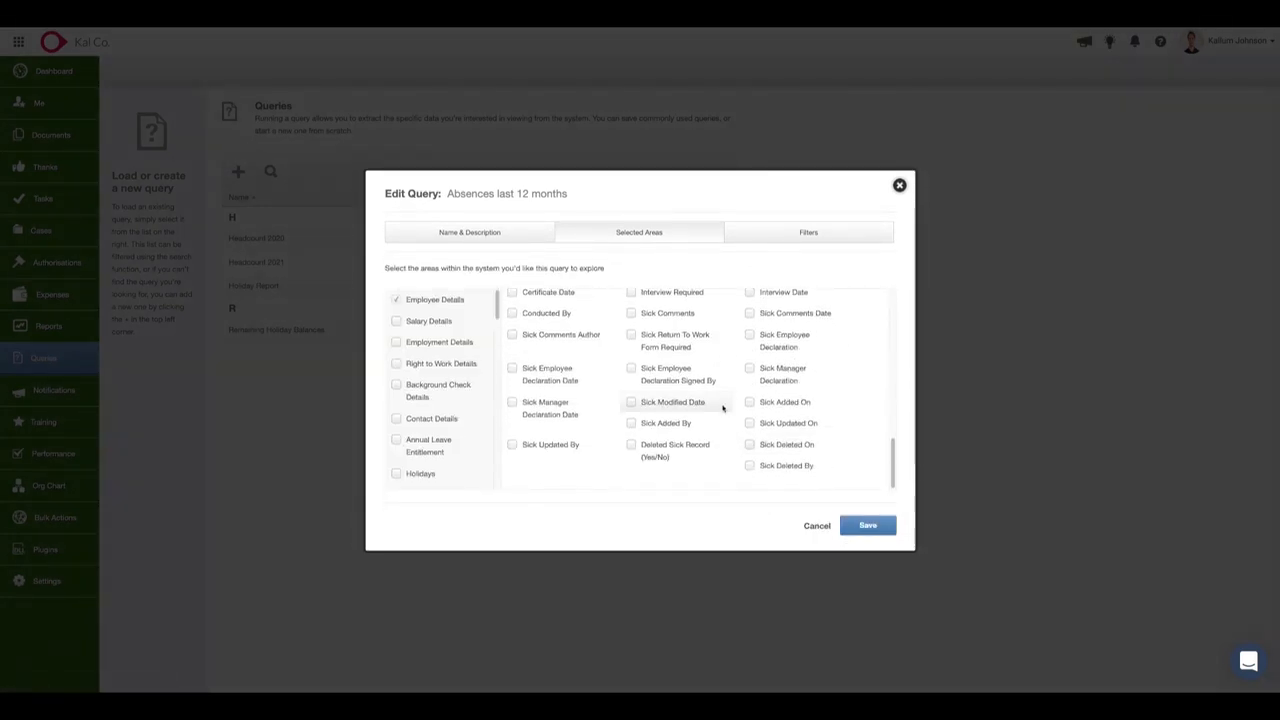
{"action": "scroll", "coordinate": [680, 360], "scroll_direction": "up", "scroll_amount": 4}
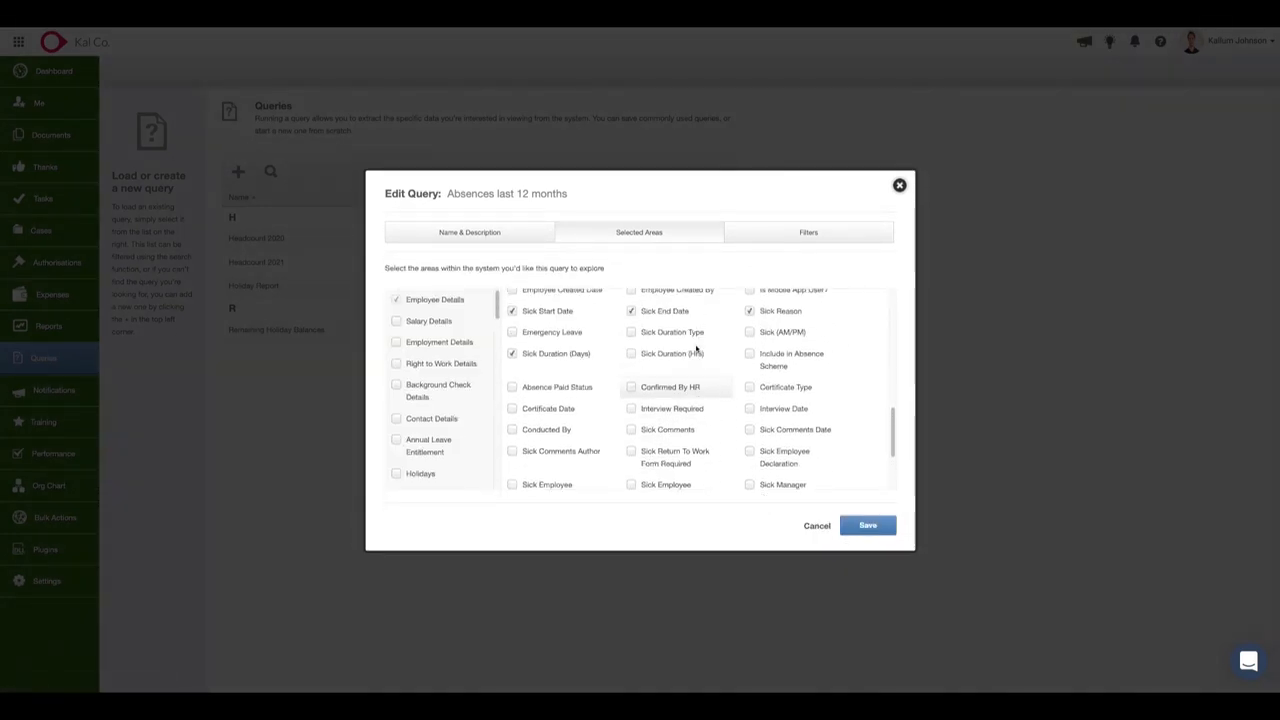
{"action": "scroll", "coordinate": [700, 360], "scroll_direction": "up", "scroll_amount": 2}
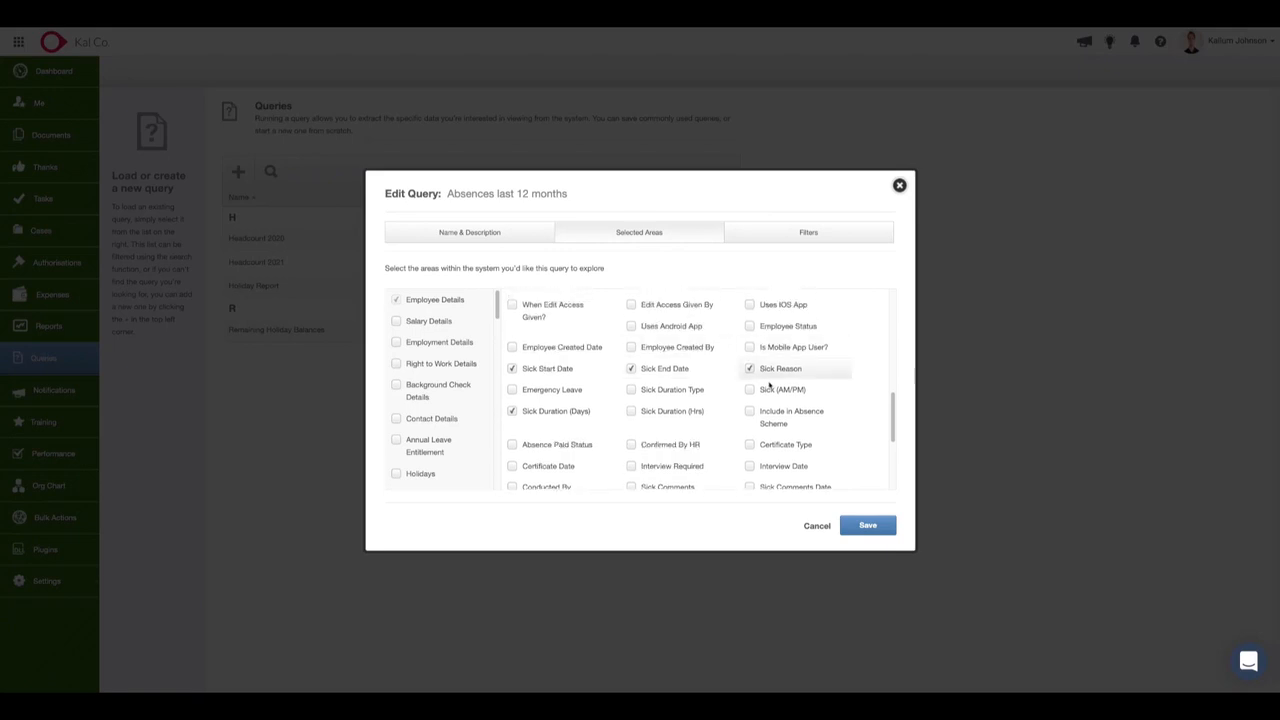
{"action": "left_click", "coordinate": [753, 392]}
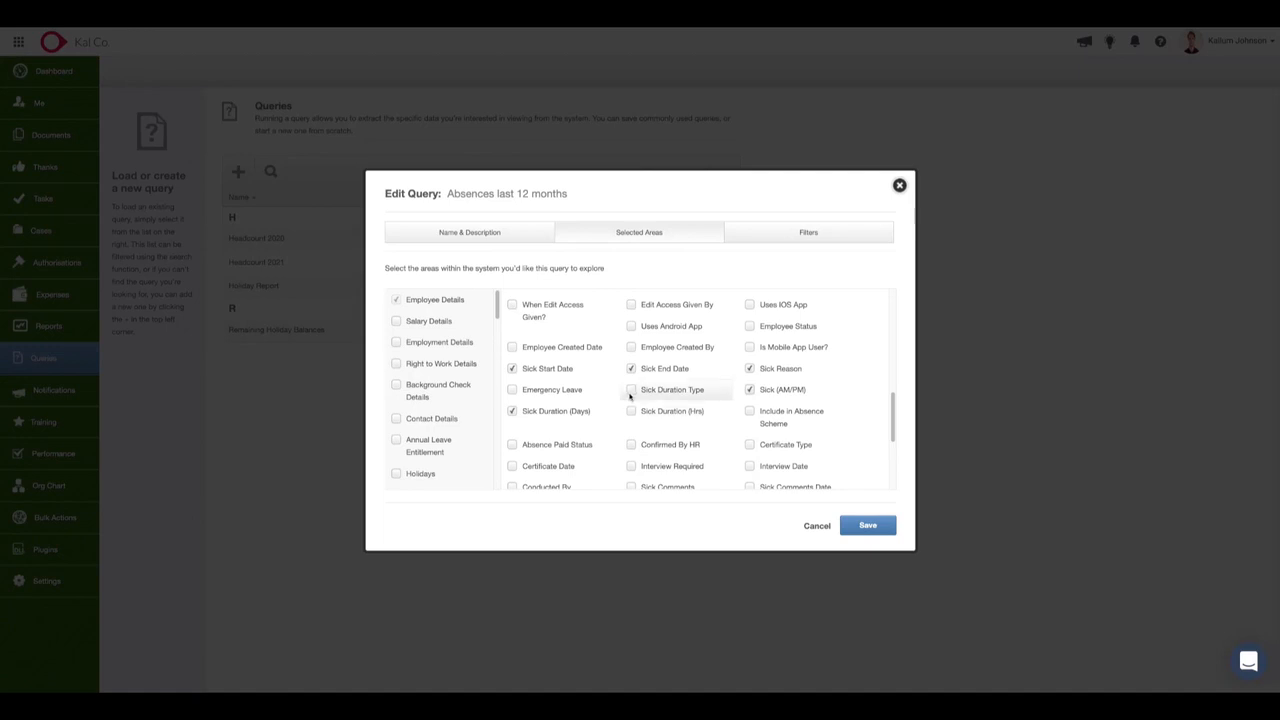
{"action": "left_click", "coordinate": [555, 391]}
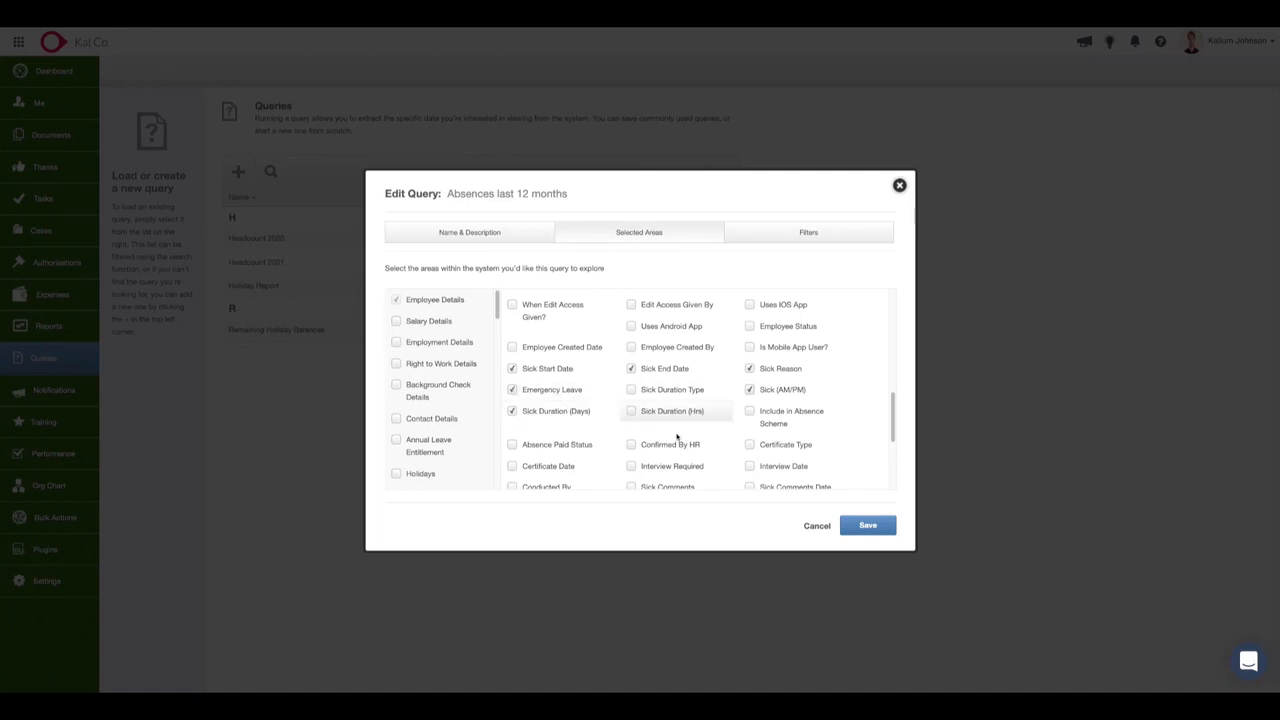
{"action": "scroll", "coordinate": [718, 440], "scroll_direction": "down", "scroll_amount": 1}
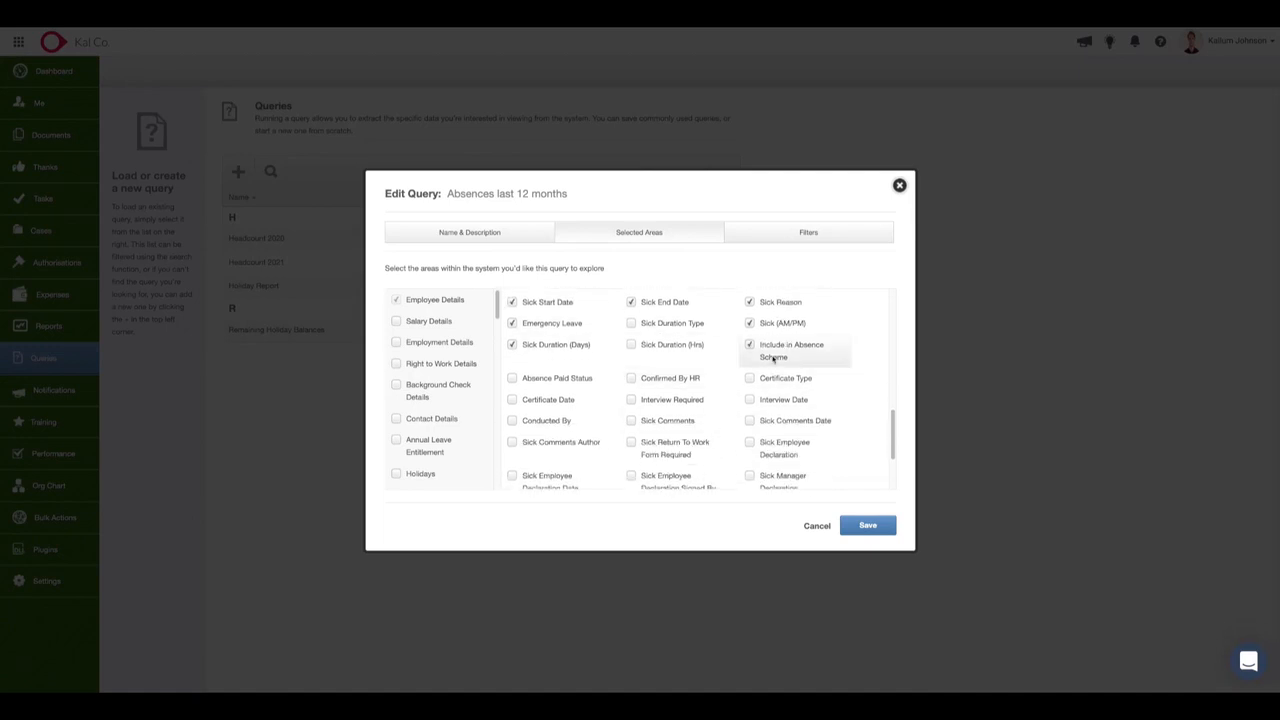
{"action": "scroll", "coordinate": [640, 440], "scroll_direction": "down", "scroll_amount": 1}
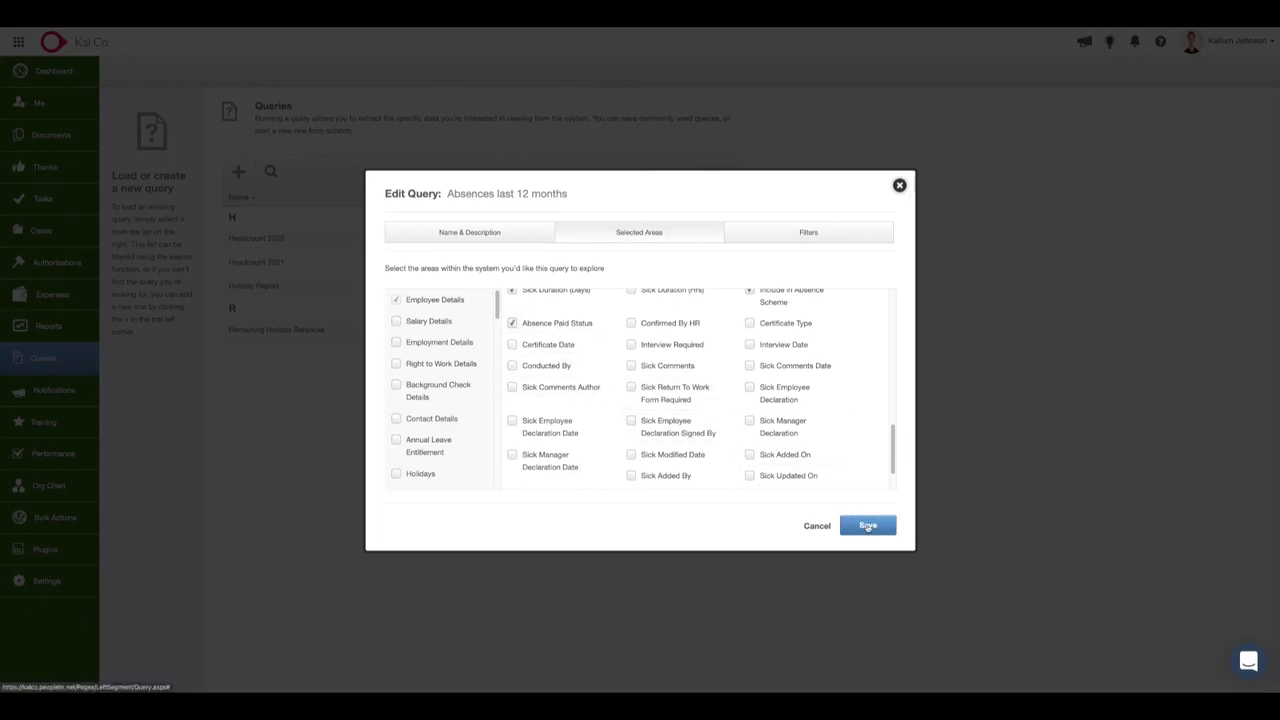
Try an Equals condition on Absence Paid Status in the query's filters and remove that filter.
{"action": "left_click", "coordinate": [804, 234]}
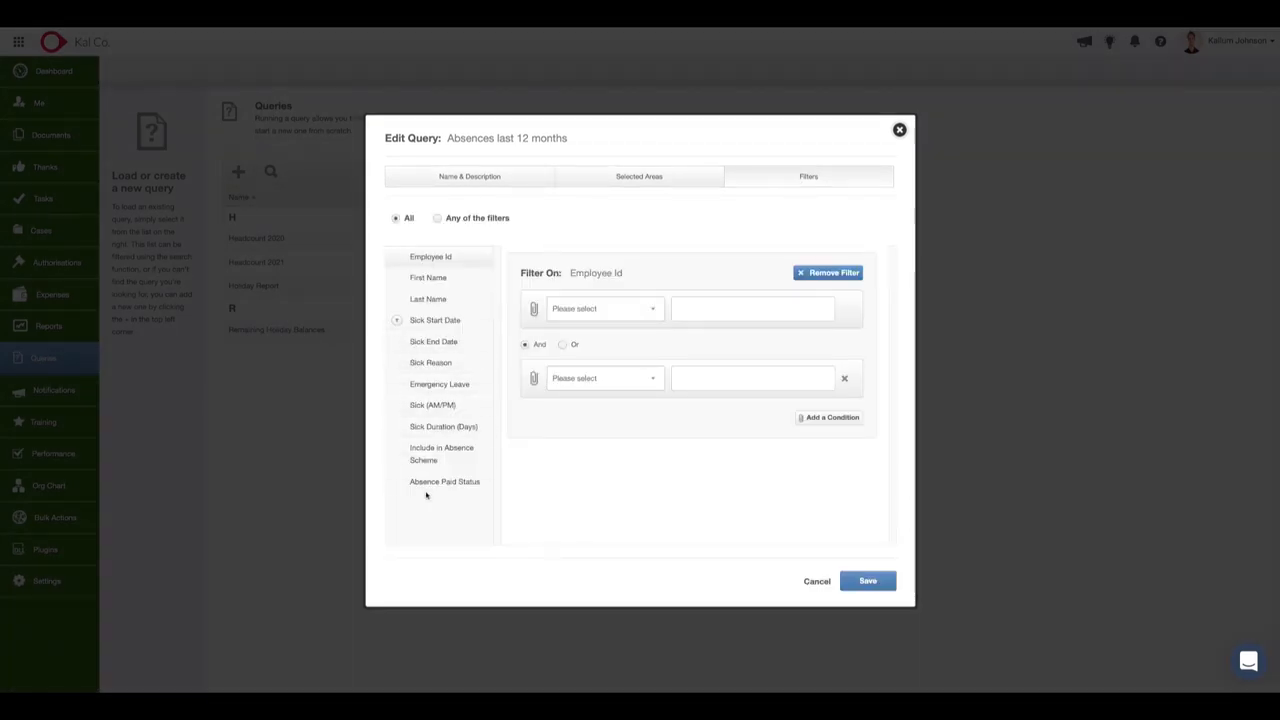
{"action": "left_click", "coordinate": [452, 487]}
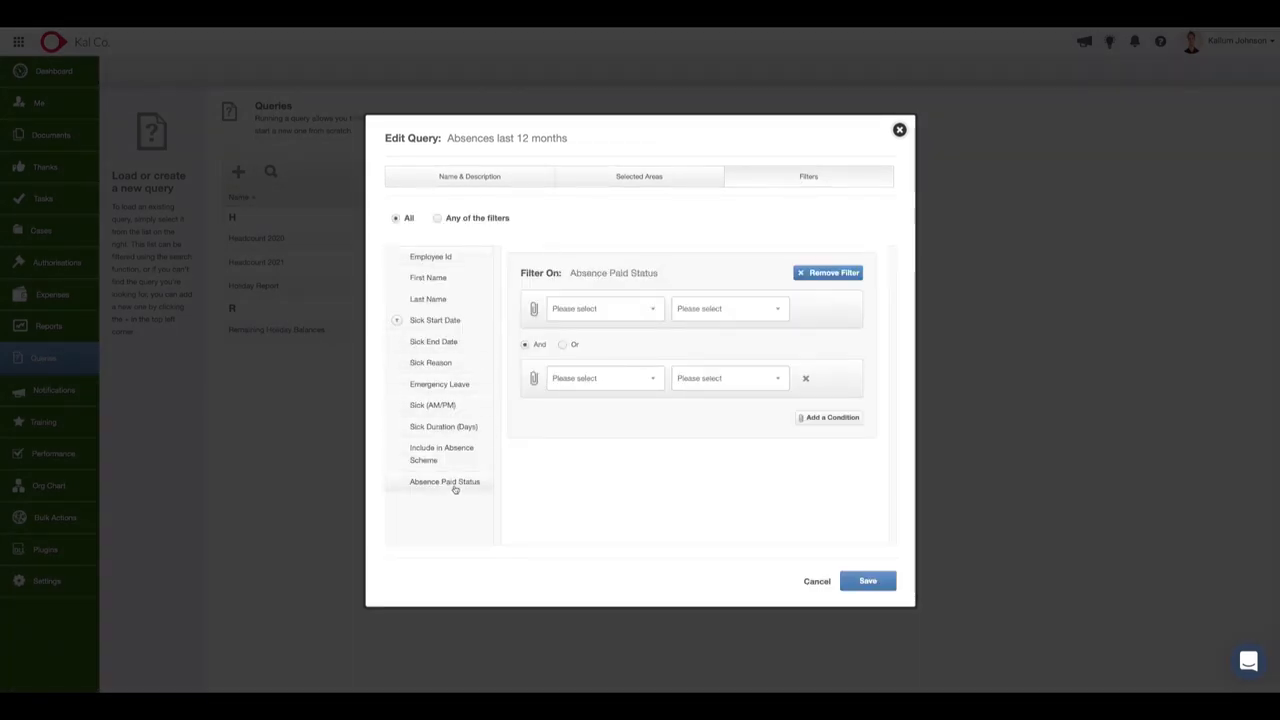
{"action": "left_click", "coordinate": [643, 314]}
{"action": "left_click", "coordinate": [634, 322]}
{"action": "left_click", "coordinate": [708, 308]}
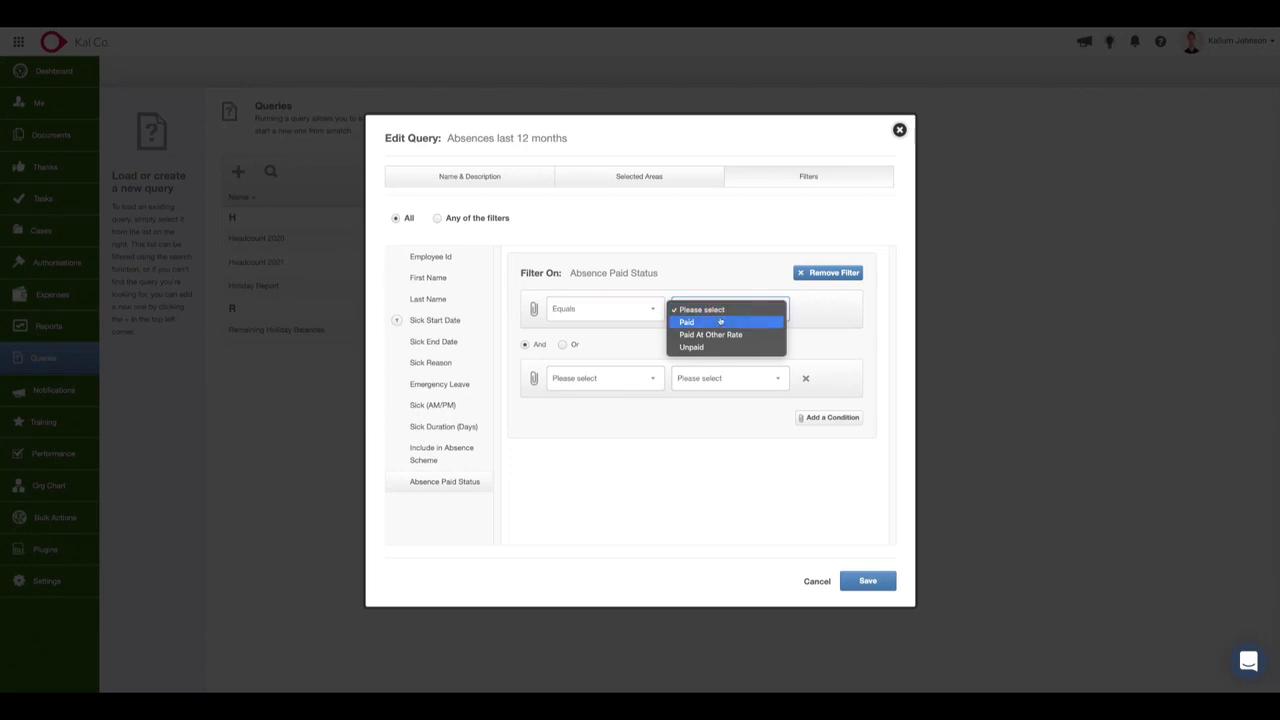
{"action": "left_click", "coordinate": [727, 271]}
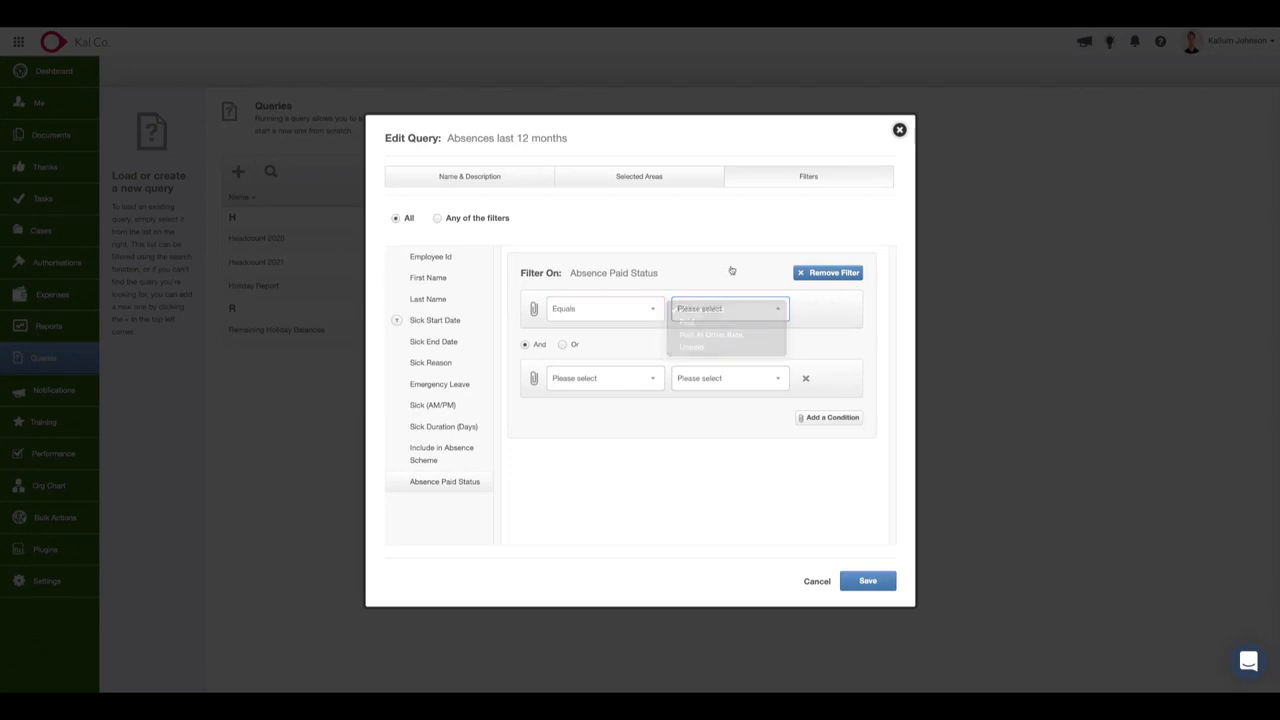
{"action": "left_click", "coordinate": [834, 273]}
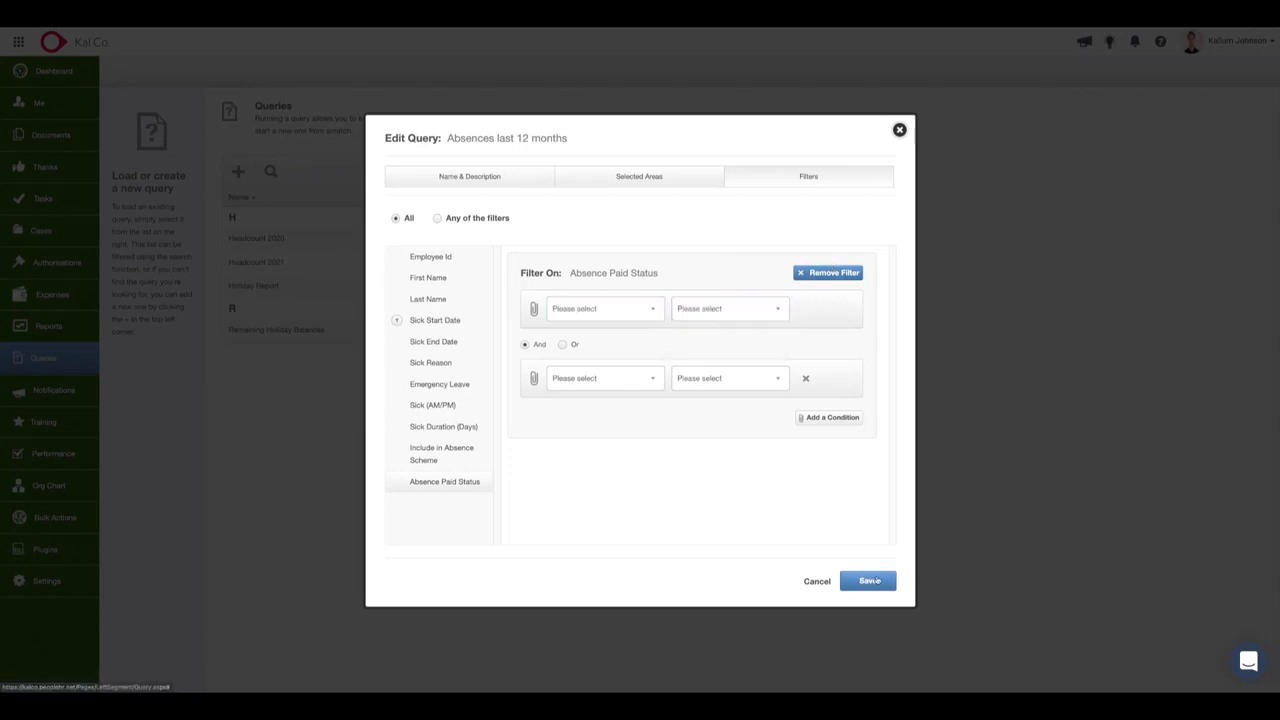
Save the edited absence query, review its result columns through to Absence Paid Status, and close the results.
{"action": "left_click", "coordinate": [870, 580]}
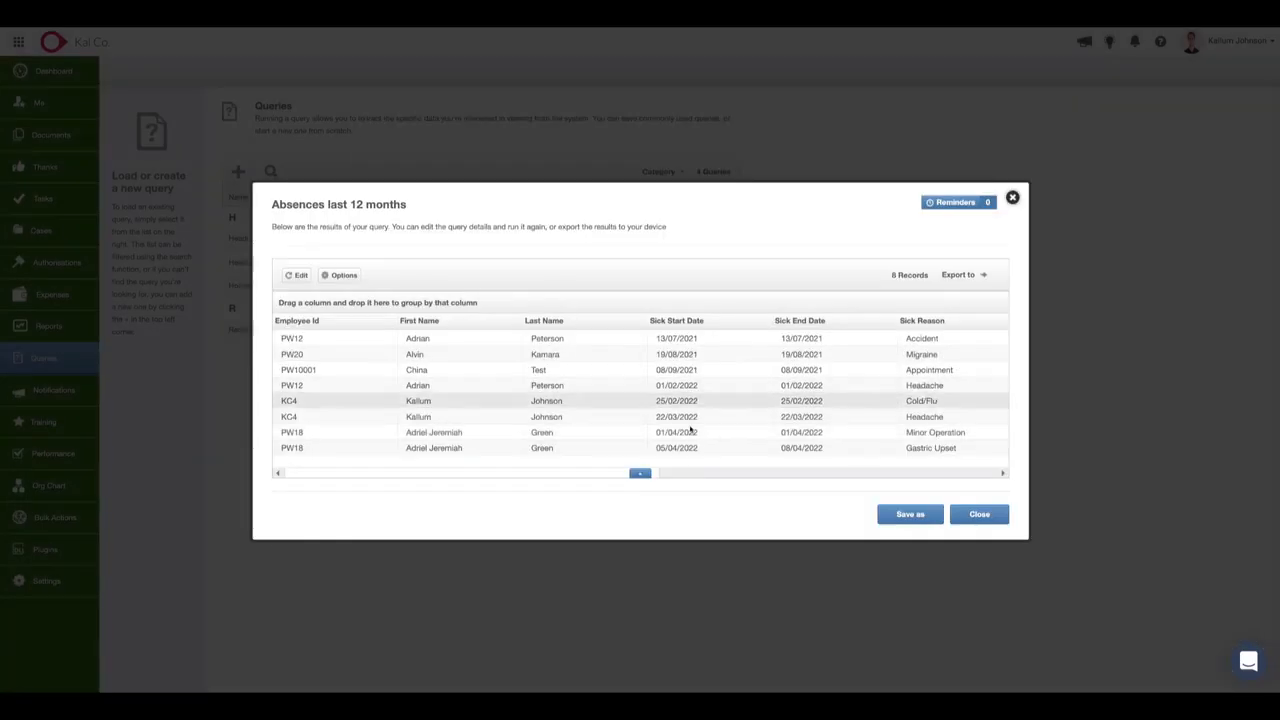
{"action": "left_click_drag", "start_coordinate": [610, 476], "coordinate": [794, 471]}
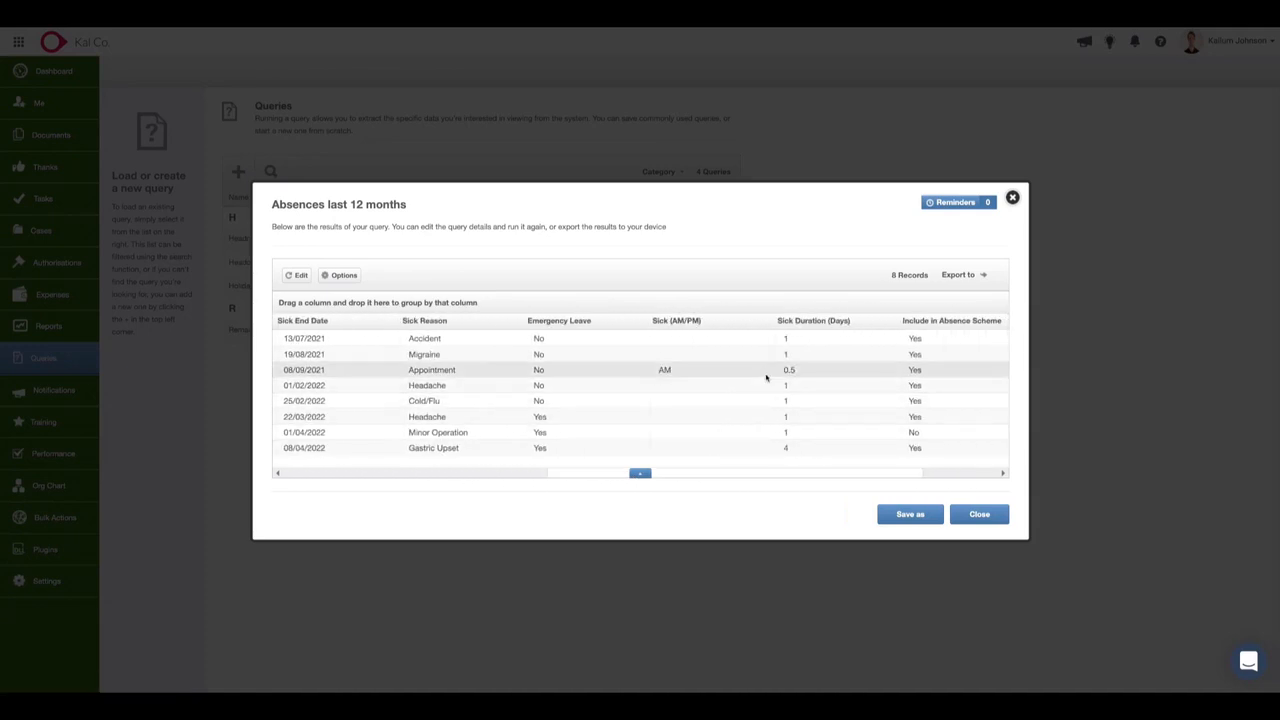
{"action": "left_click", "coordinate": [758, 478]}
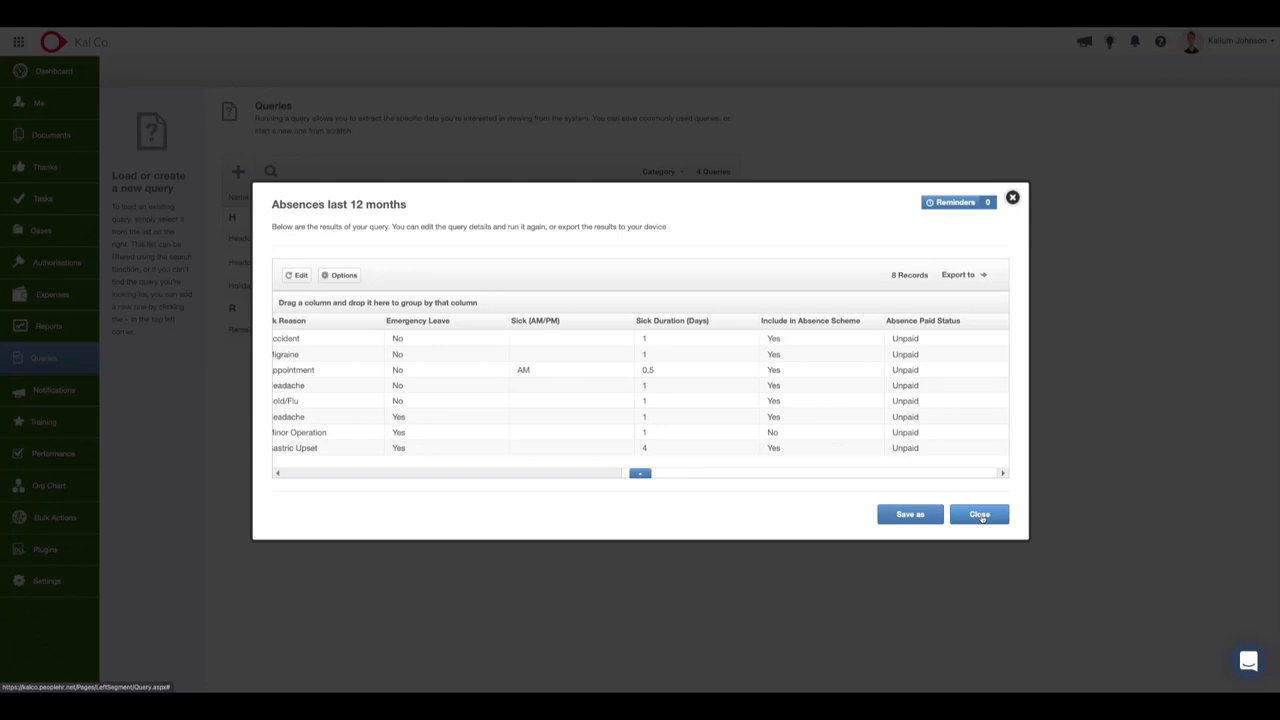
{"action": "left_click", "coordinate": [980, 515]}
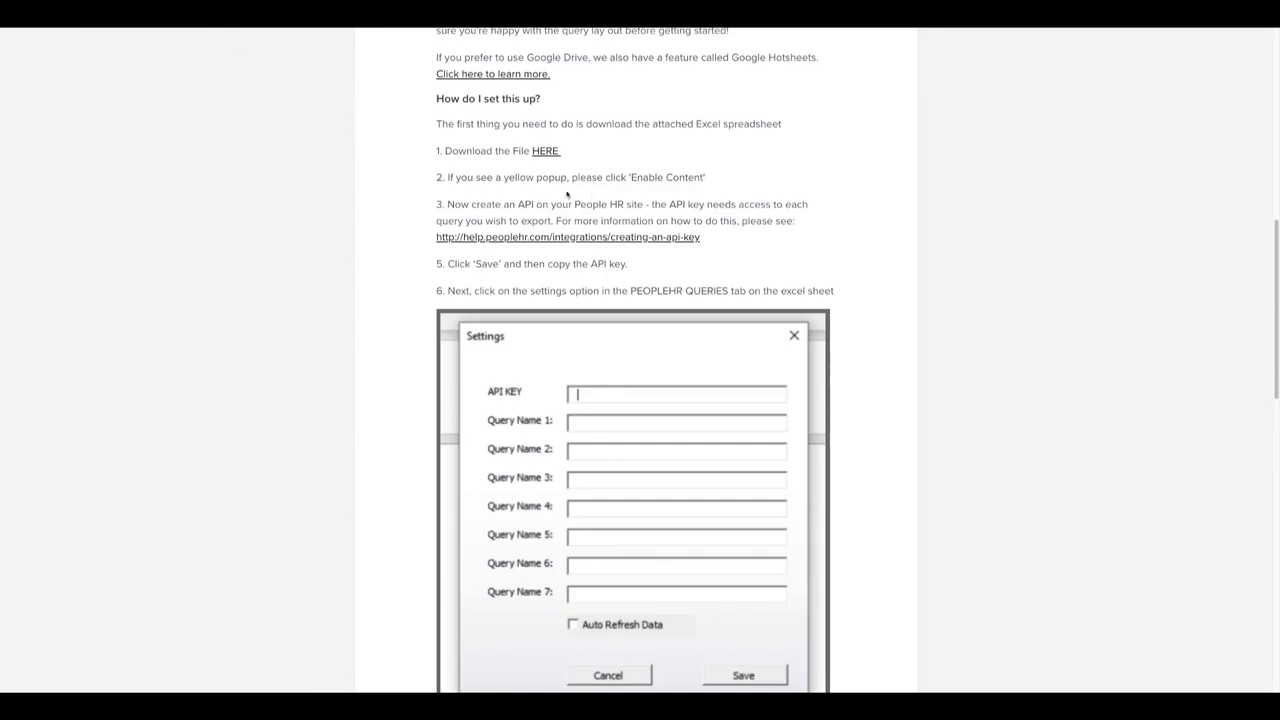
Read the Excel Hotsheets help article's explanation and setup steps, from downloading the spreadsheet to running all queries.
{"action": "scroll", "coordinate": [683, 172], "scroll_direction": "up", "scroll_amount": 5}
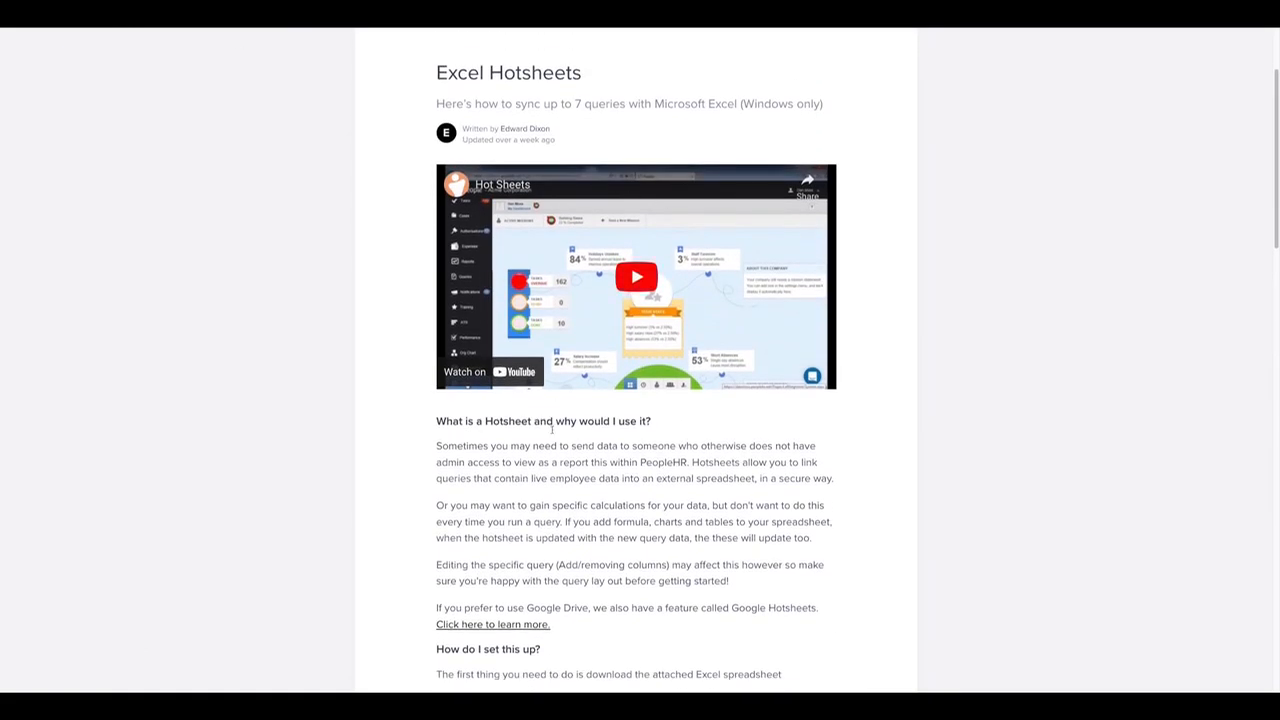
{"action": "scroll", "coordinate": [631, 533], "scroll_direction": "down", "scroll_amount": 1}
{"action": "scroll", "coordinate": [631, 533], "scroll_direction": "down", "scroll_amount": 2}
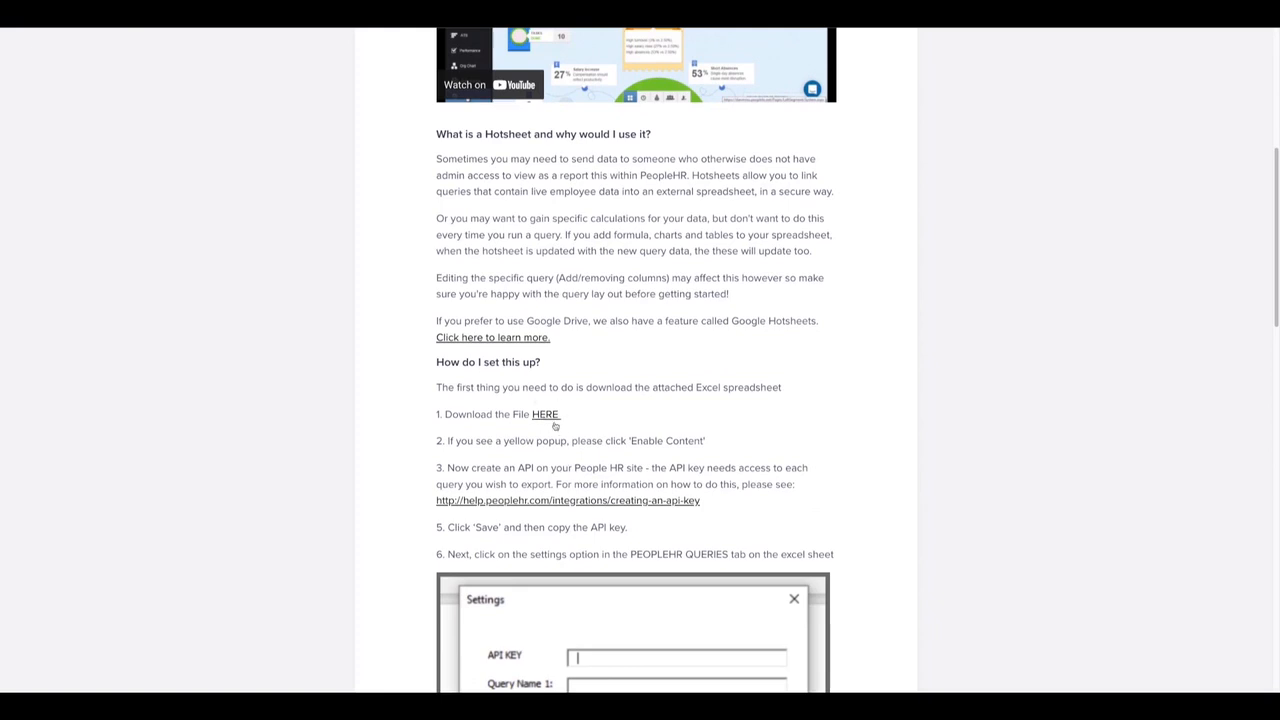
{"action": "scroll", "coordinate": [786, 472], "scroll_direction": "down", "scroll_amount": 2}
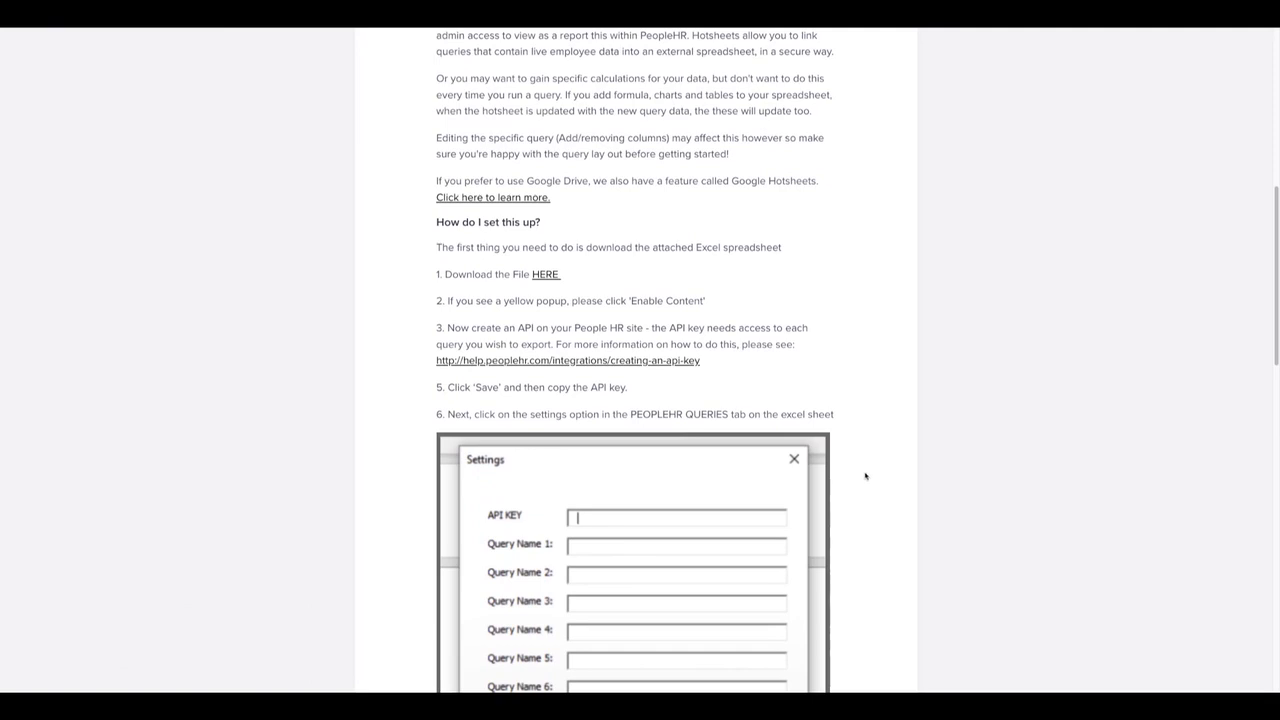
{"action": "scroll", "coordinate": [884, 502], "scroll_direction": "down", "scroll_amount": 2}
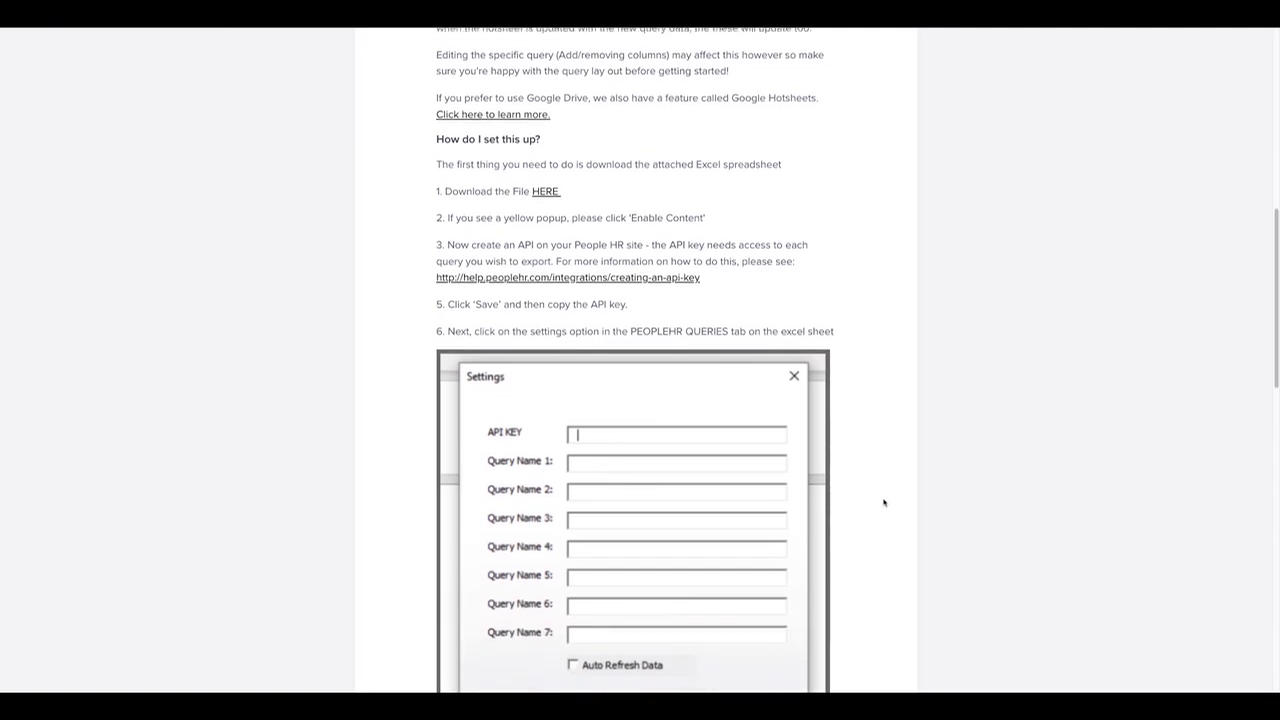
{"action": "left_click_drag", "start_coordinate": [632, 151], "coordinate": [707, 146]}
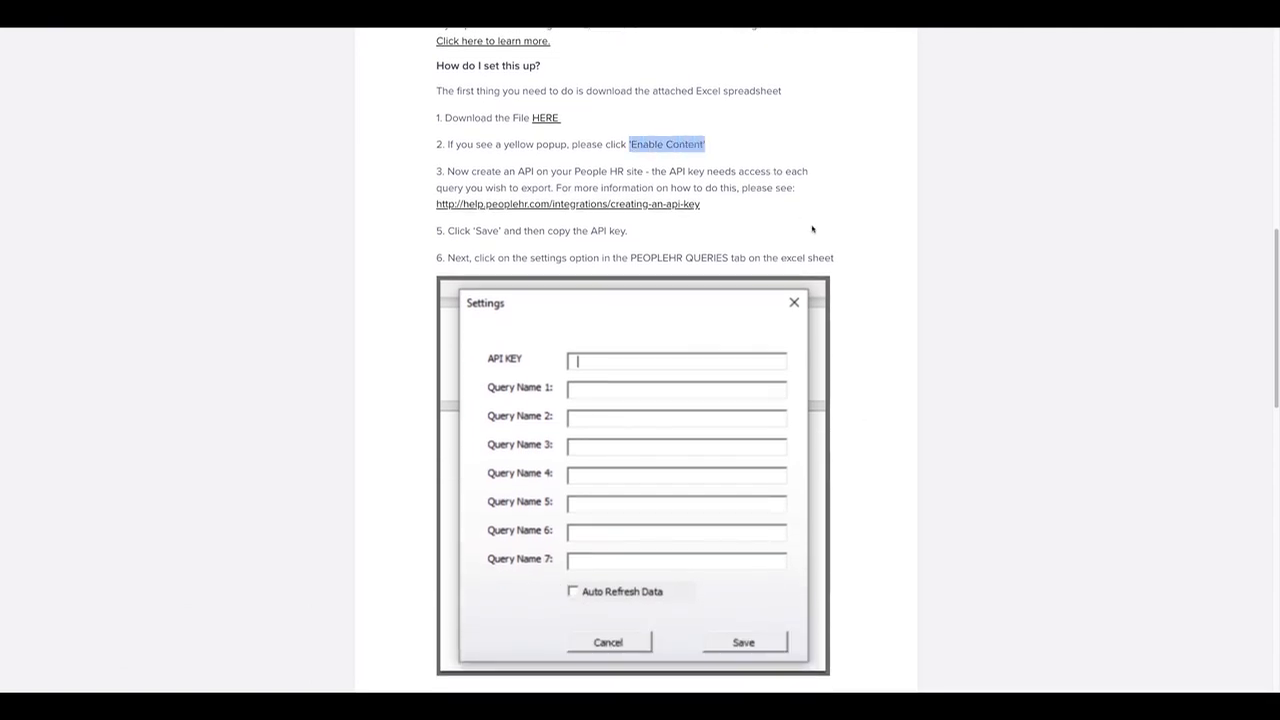
{"action": "scroll", "coordinate": [949, 441], "scroll_direction": "down", "scroll_amount": 2}
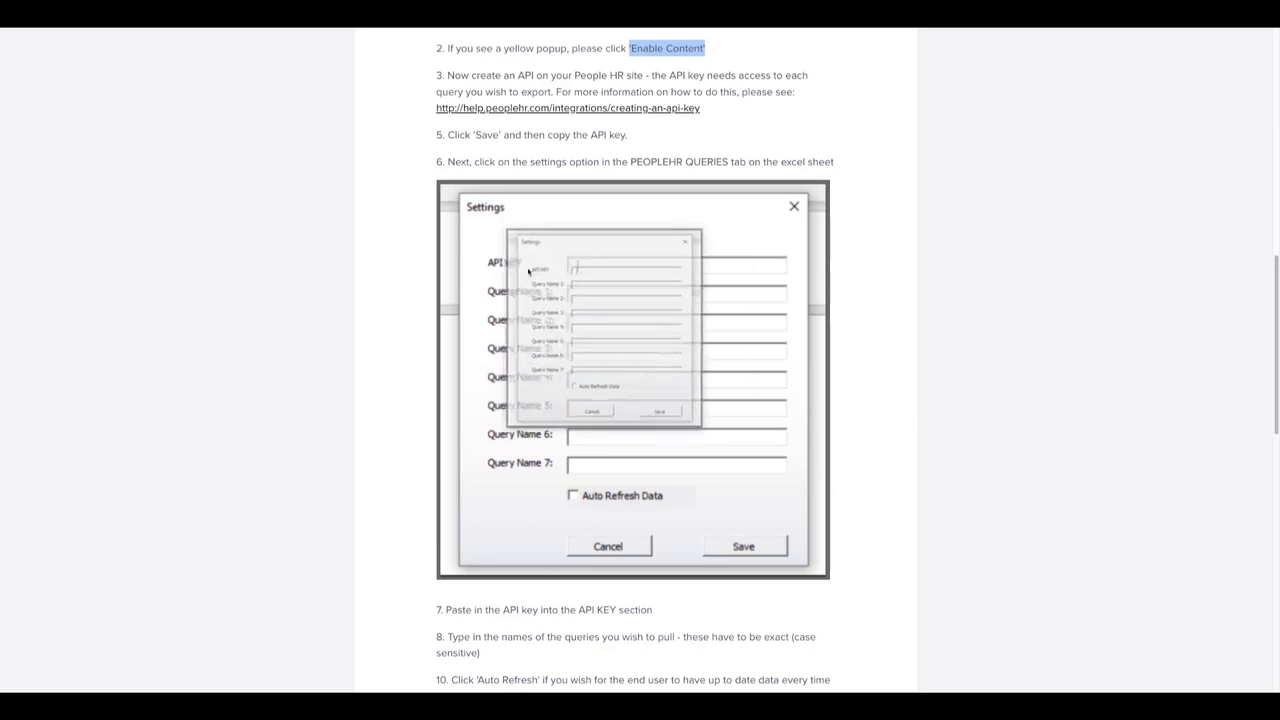
{"action": "scroll", "coordinate": [698, 318], "scroll_direction": "down", "scroll_amount": 5}
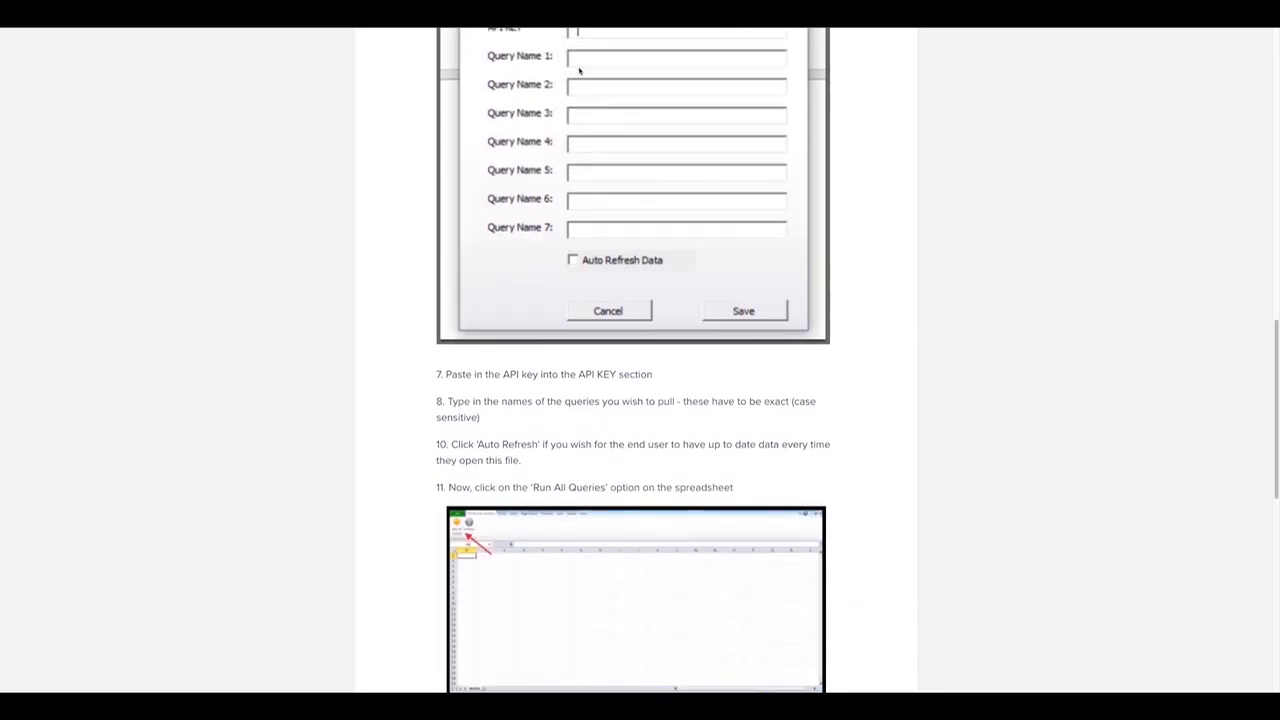
{"action": "scroll", "coordinate": [620, 230], "scroll_direction": "down", "scroll_amount": 7}
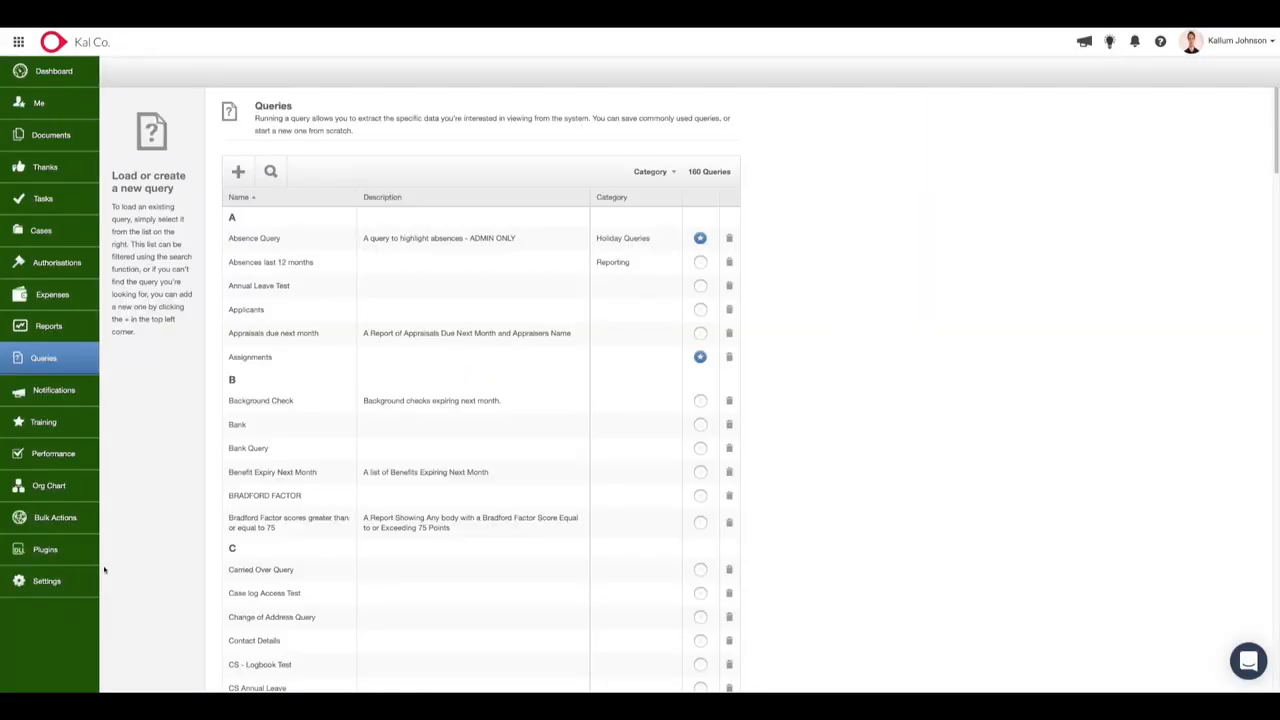
Create a new API key in the system settings and name it "Hotsheet".
{"action": "left_click", "coordinate": [40, 588]}
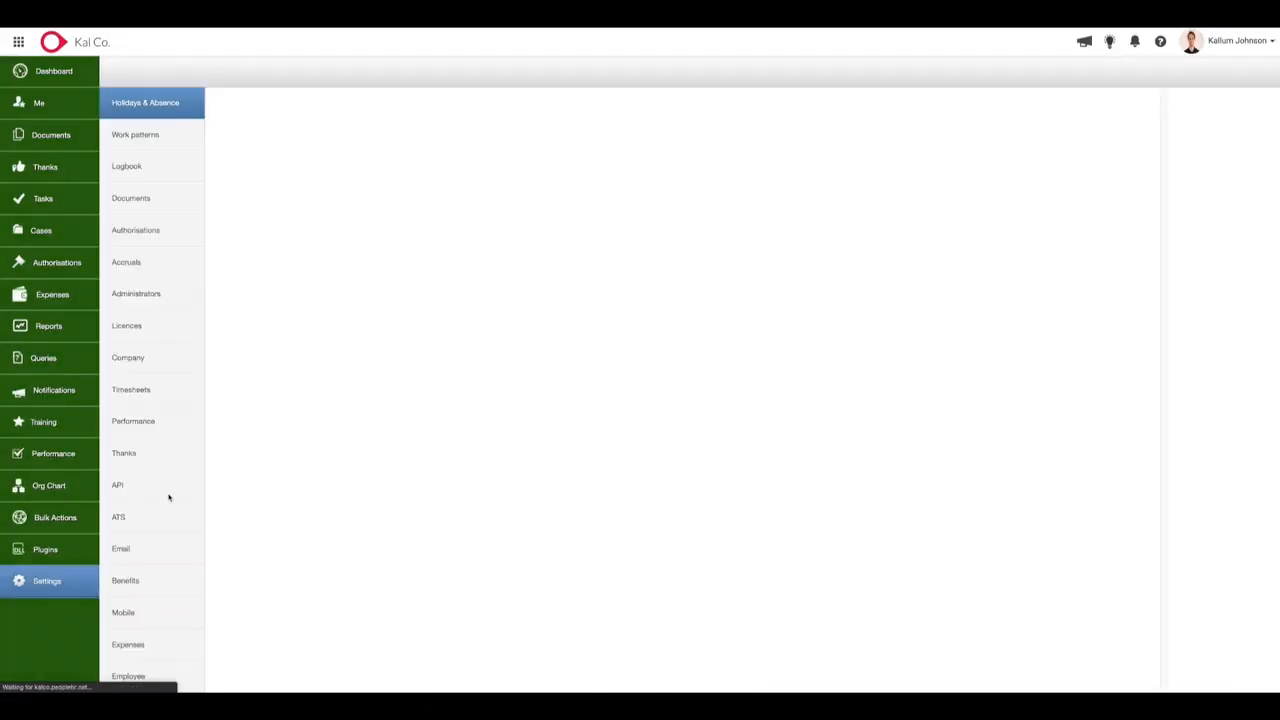
{"action": "left_click", "coordinate": [160, 490]}
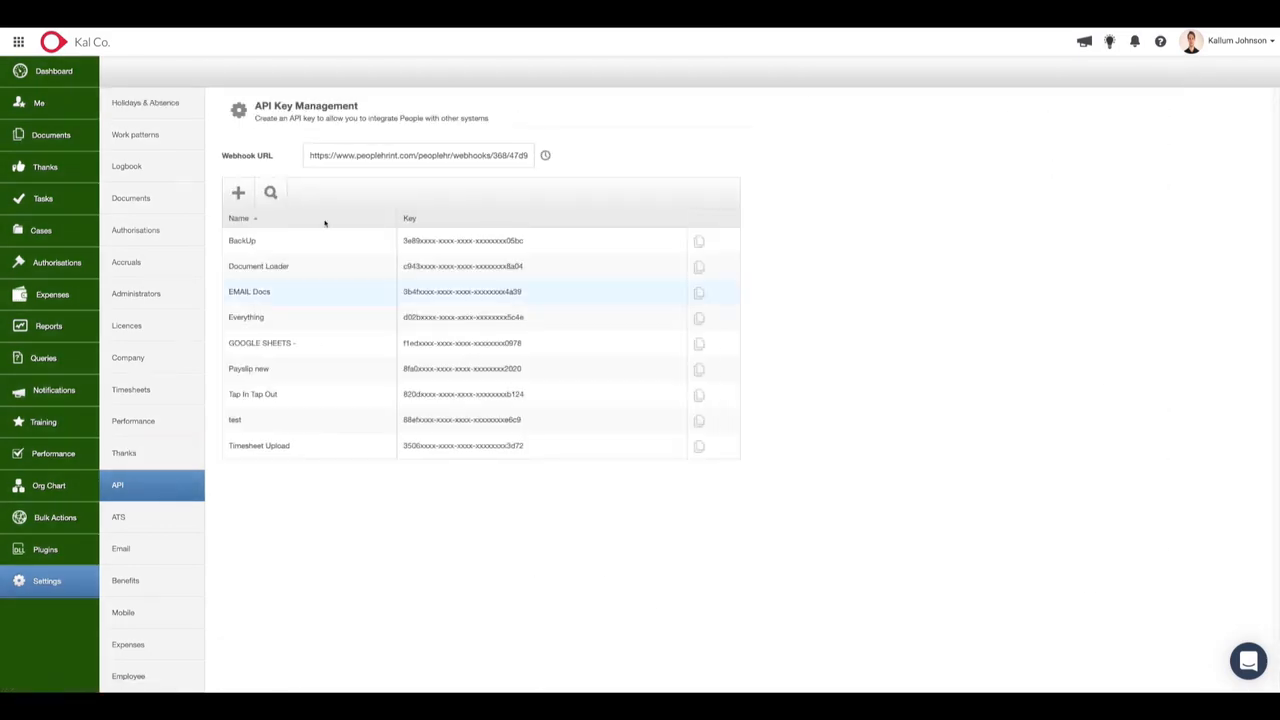
{"action": "left_click", "coordinate": [238, 193]}
{"action": "left_click", "coordinate": [542, 211]}
{"action": "type", "text": "Hotshe"}
{"action": "key", "text": "Tab"}
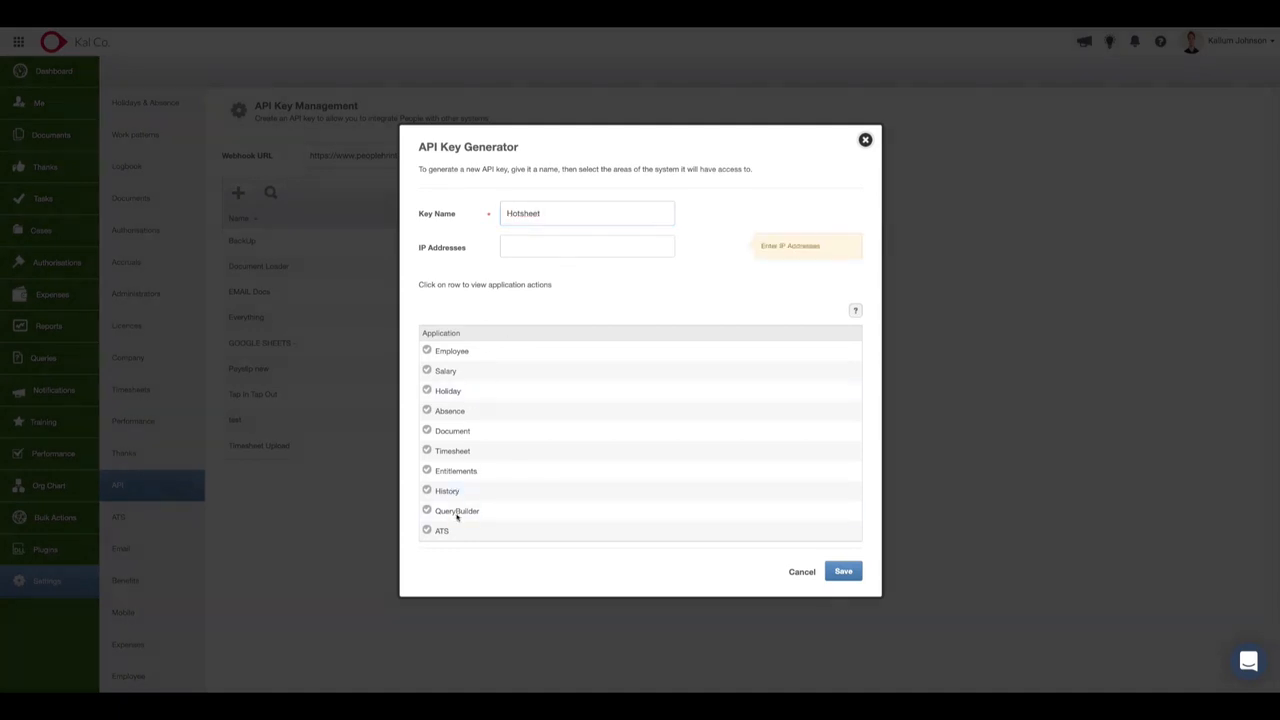
Give the API key QueryBuilder access to the Absences last 12 months and Holiday Report queries, and save the key.
{"action": "left_click", "coordinate": [457, 512]}
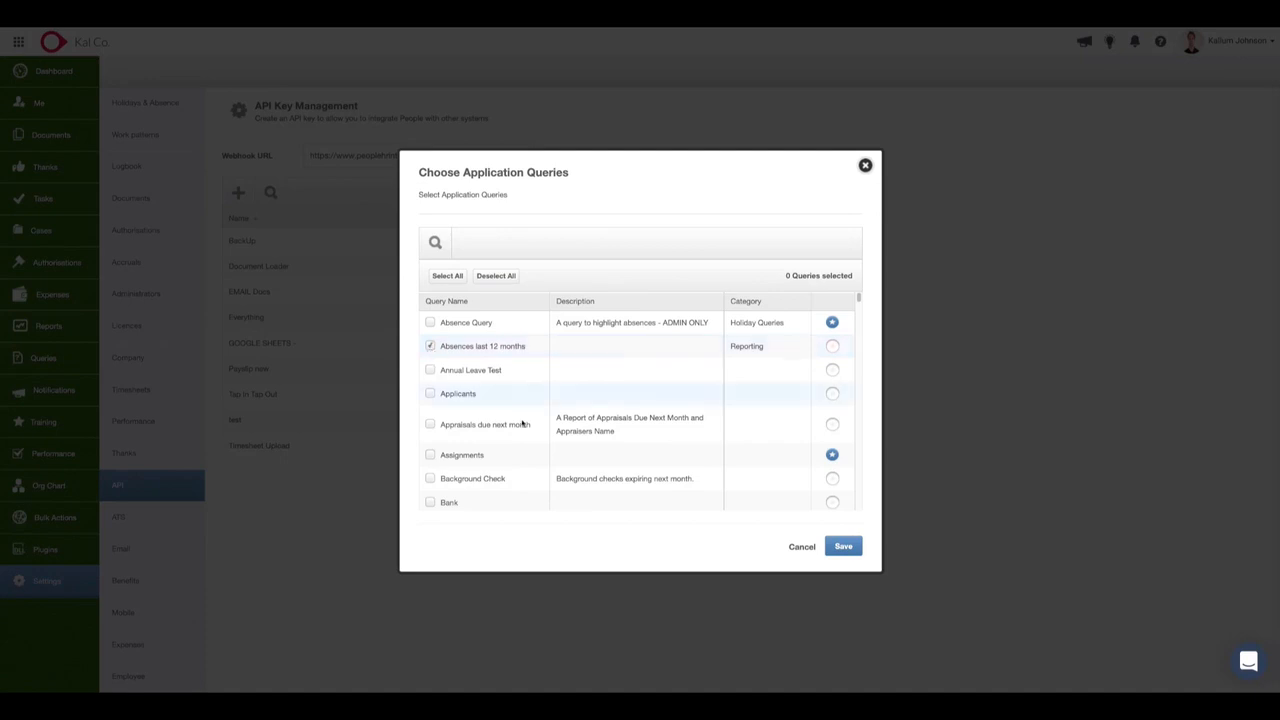
{"action": "scroll", "coordinate": [531, 449], "scroll_direction": "down", "scroll_amount": 4}
{"action": "scroll", "coordinate": [531, 449], "scroll_direction": "down", "scroll_amount": 2}
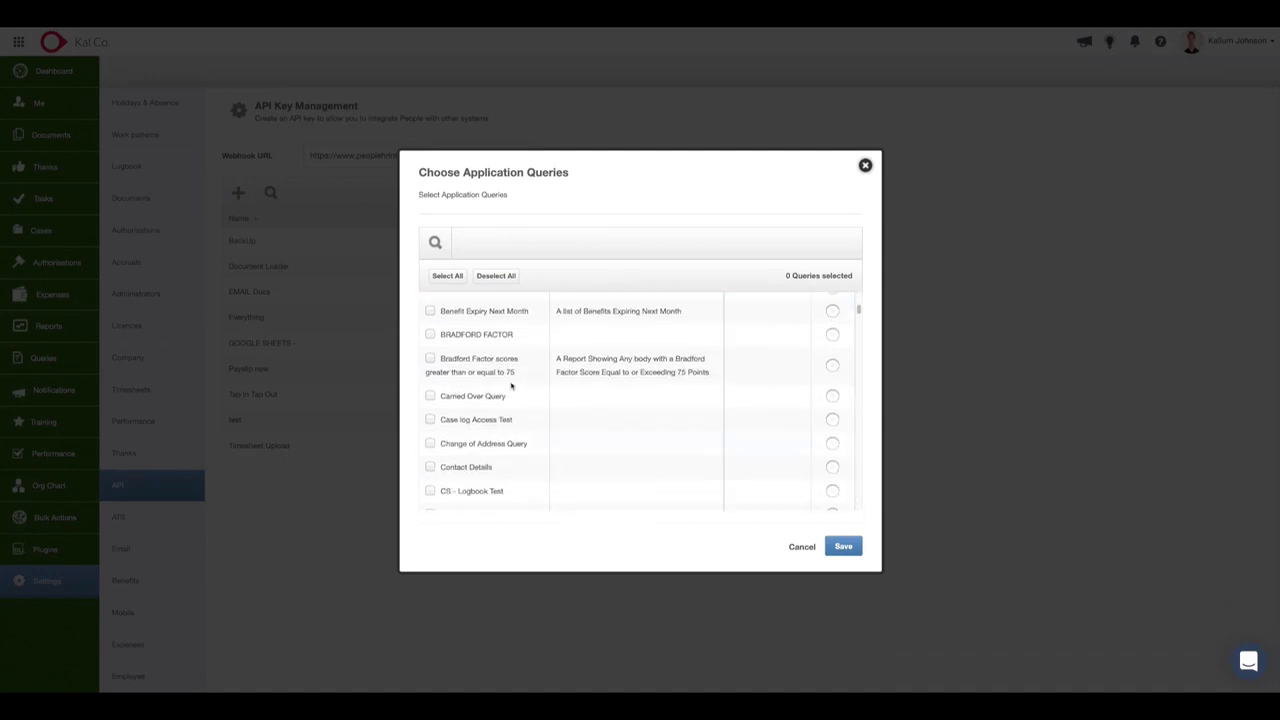
{"action": "left_click", "coordinate": [430, 242]}
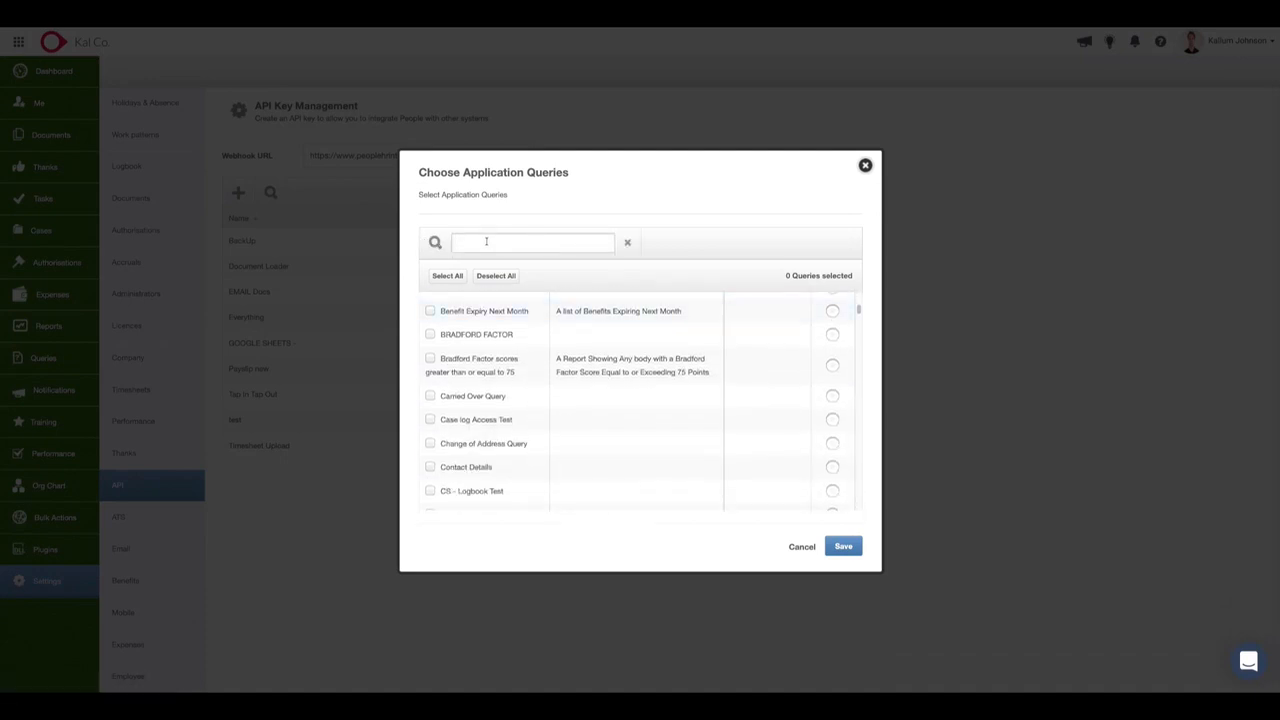
{"action": "type", "text": "holiday"}
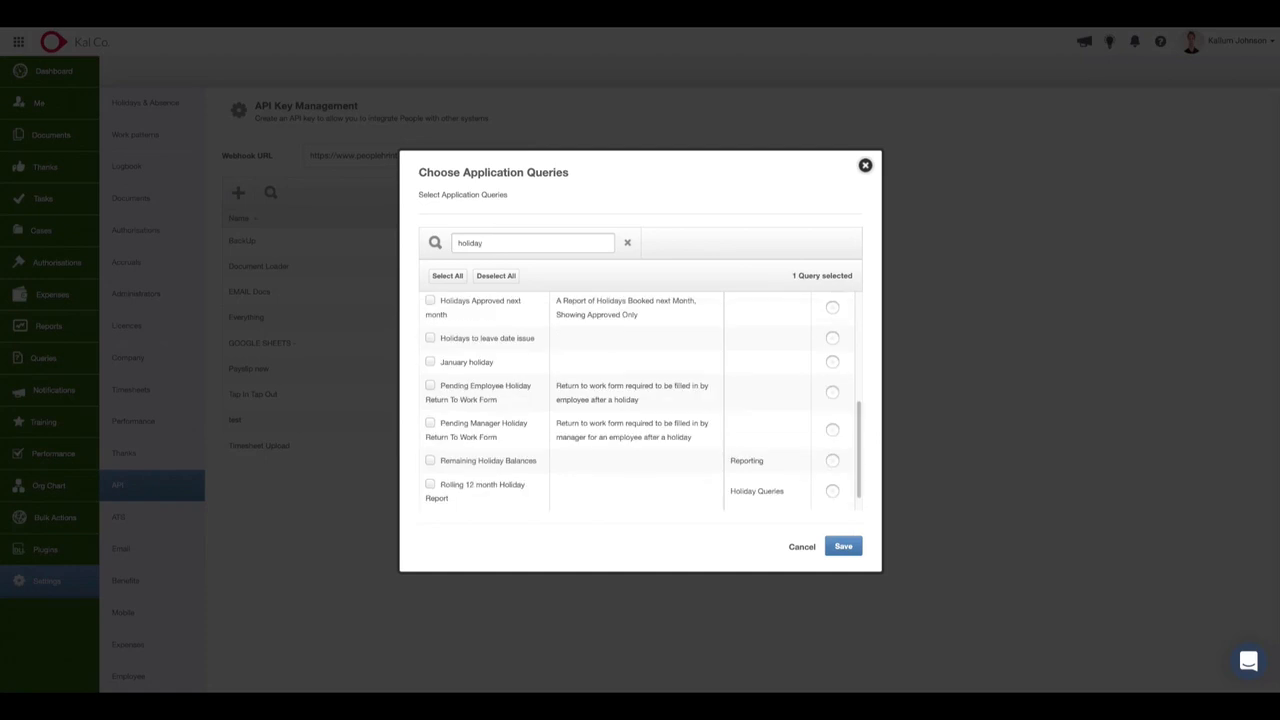
{"action": "scroll", "coordinate": [456, 478], "scroll_direction": "down", "scroll_amount": 1}
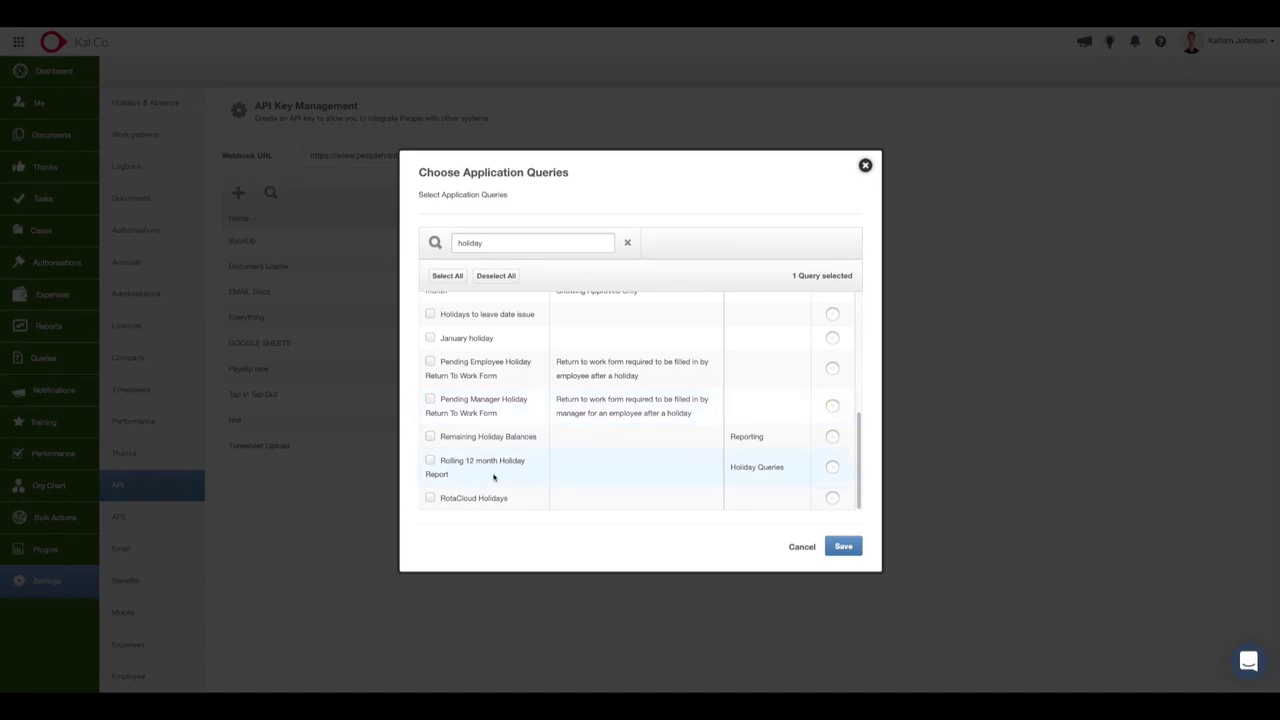
{"action": "scroll", "coordinate": [496, 450], "scroll_direction": "up", "scroll_amount": 3}
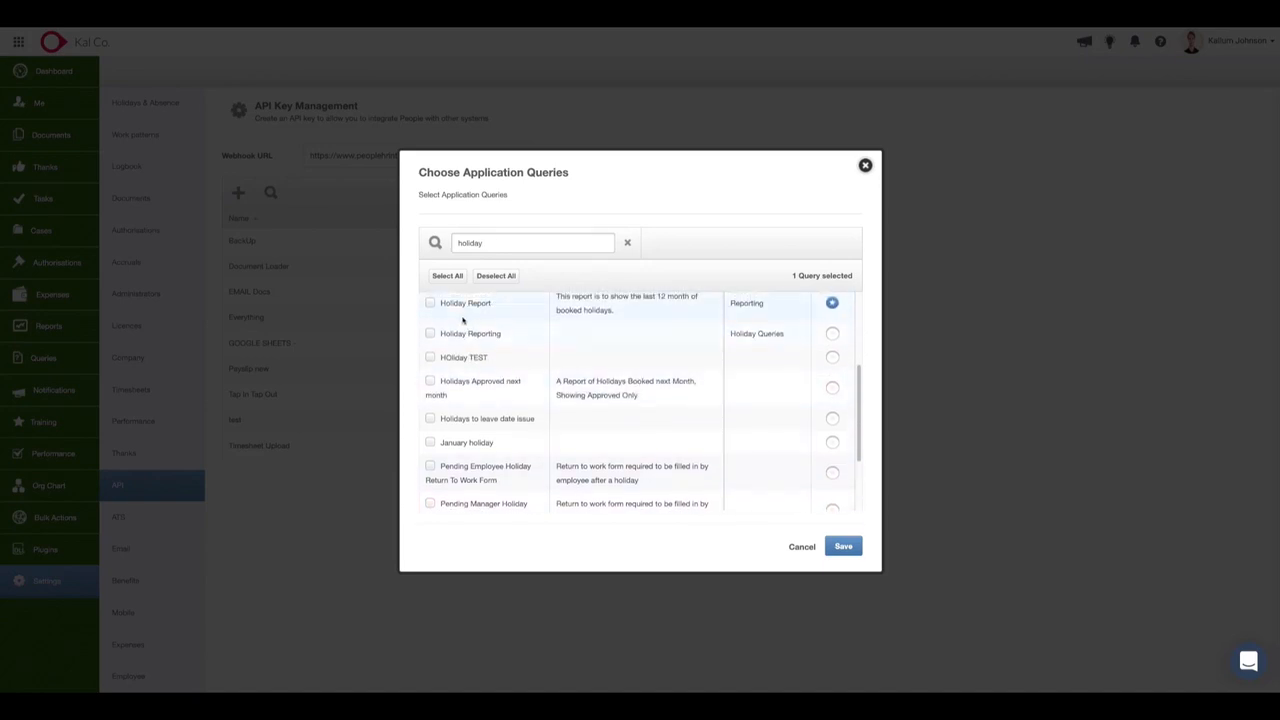
{"action": "left_click", "coordinate": [452, 310]}
{"action": "scroll", "coordinate": [828, 308], "scroll_direction": "up", "scroll_amount": 5}
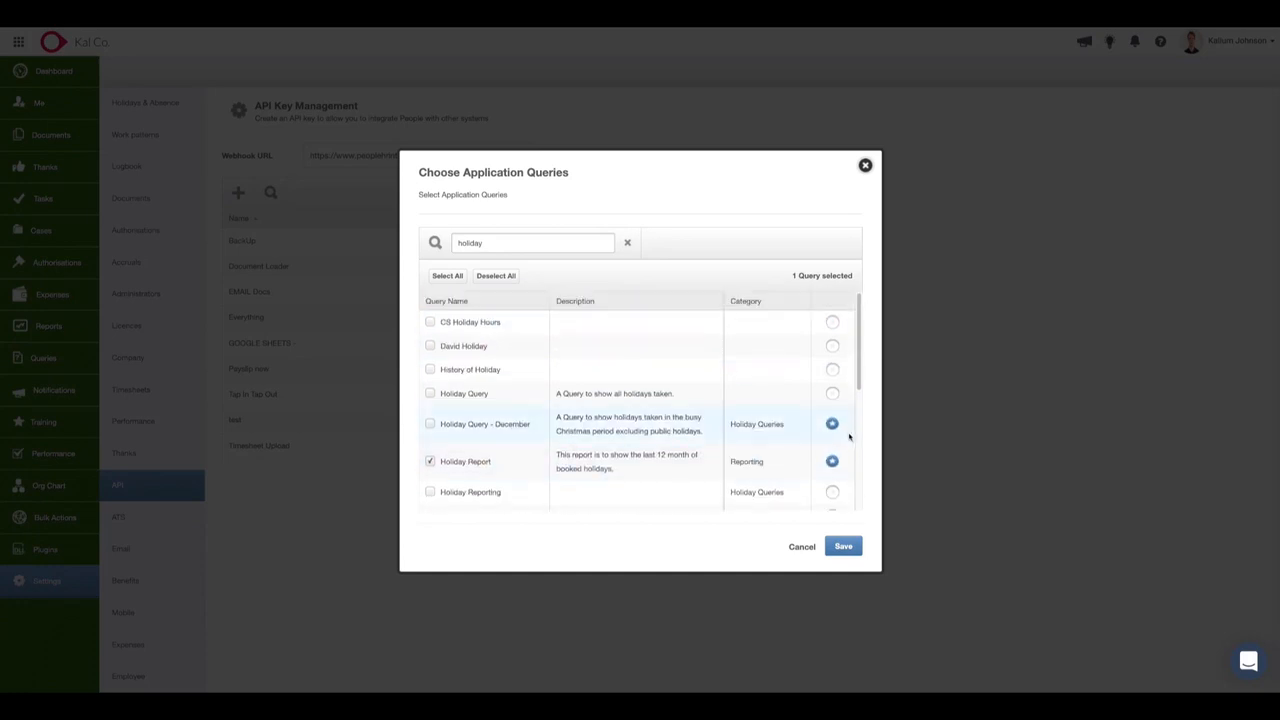
{"action": "left_click", "coordinate": [843, 548]}
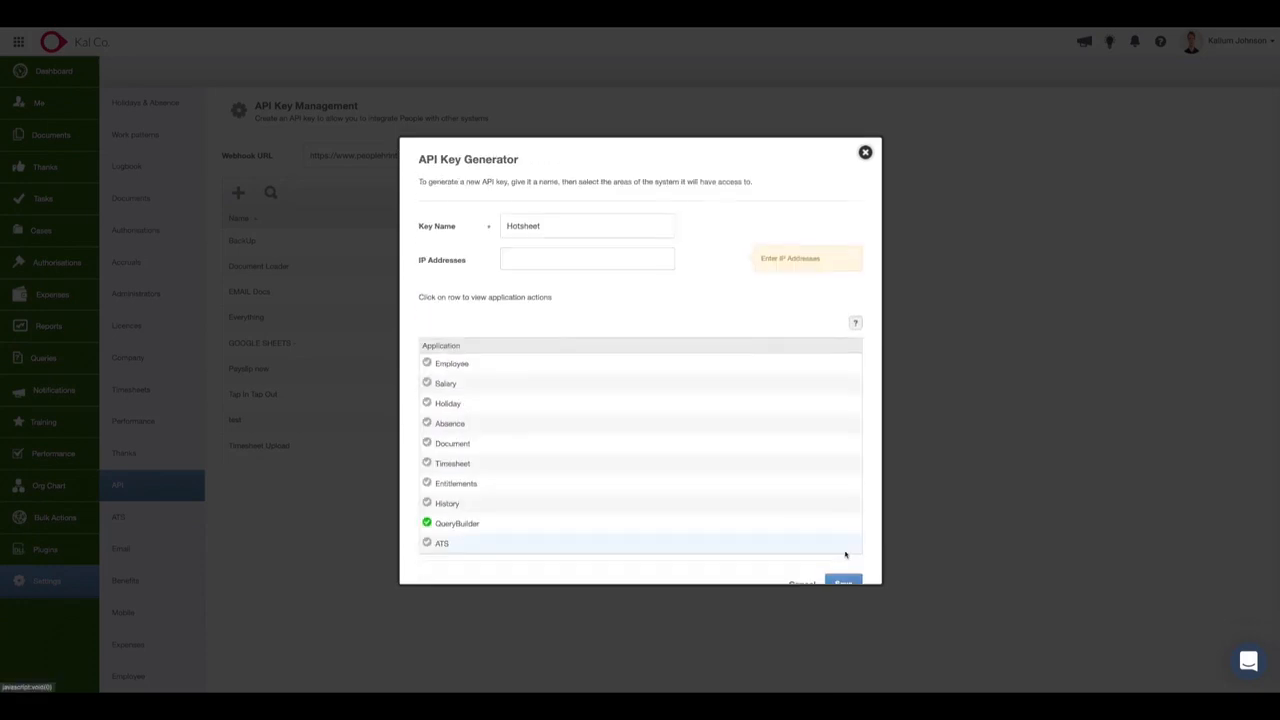
{"action": "left_click", "coordinate": [843, 573]}
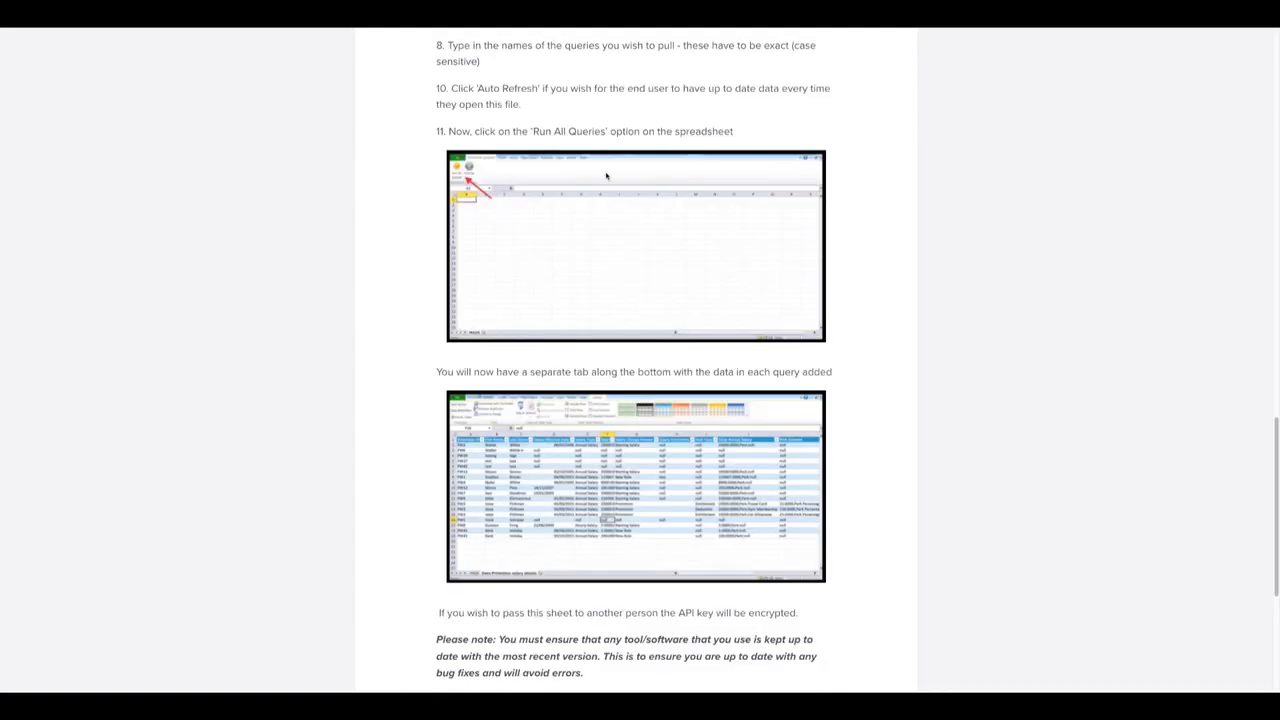
Review the Hotsheets article's steps on entering the API key and query names, auto refresh and running all queries.
{"action": "scroll", "coordinate": [606, 176], "scroll_direction": "up", "scroll_amount": 5}
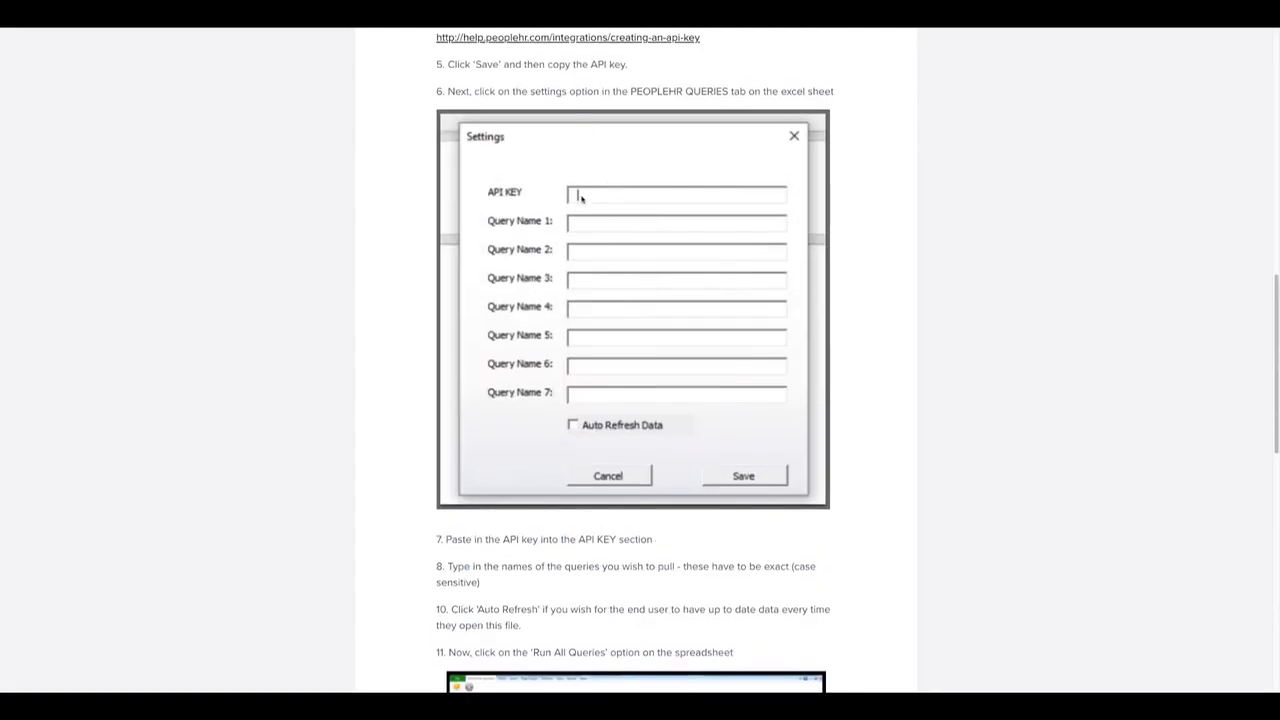
{"action": "scroll", "coordinate": [563, 225], "scroll_direction": "down", "scroll_amount": 1}
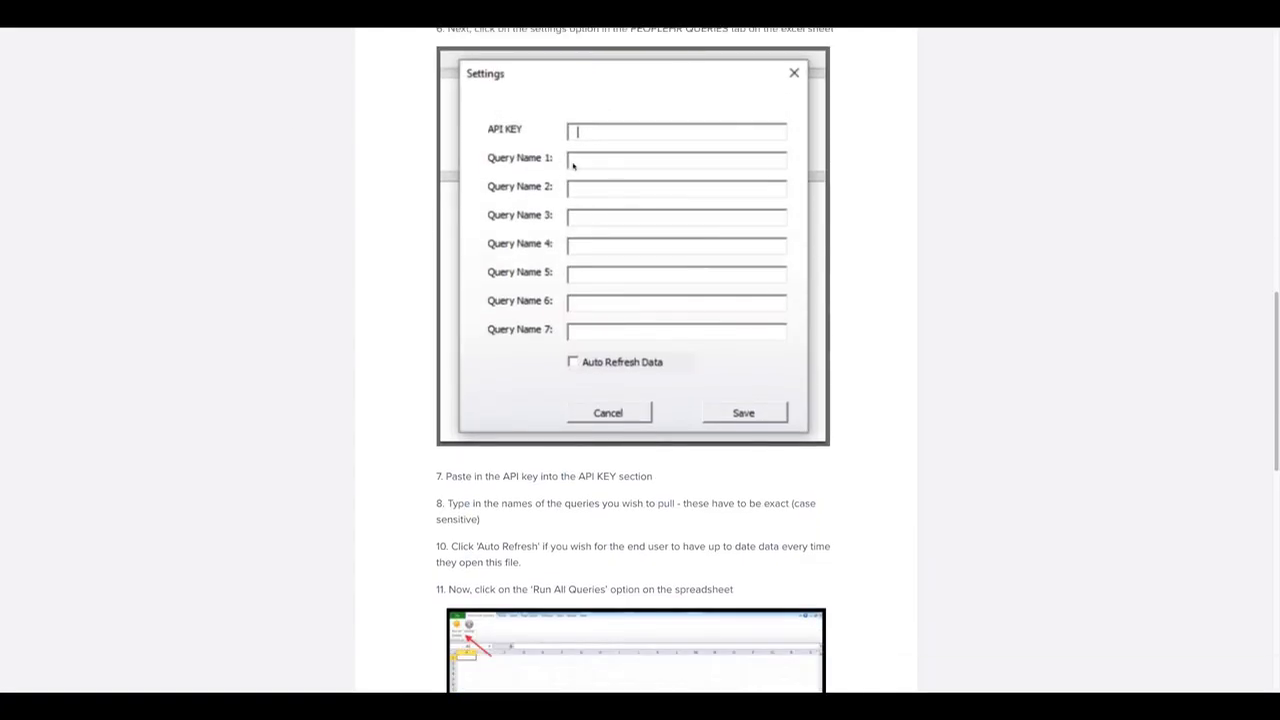
{"action": "scroll", "coordinate": [620, 209], "scroll_direction": "down", "scroll_amount": 3}
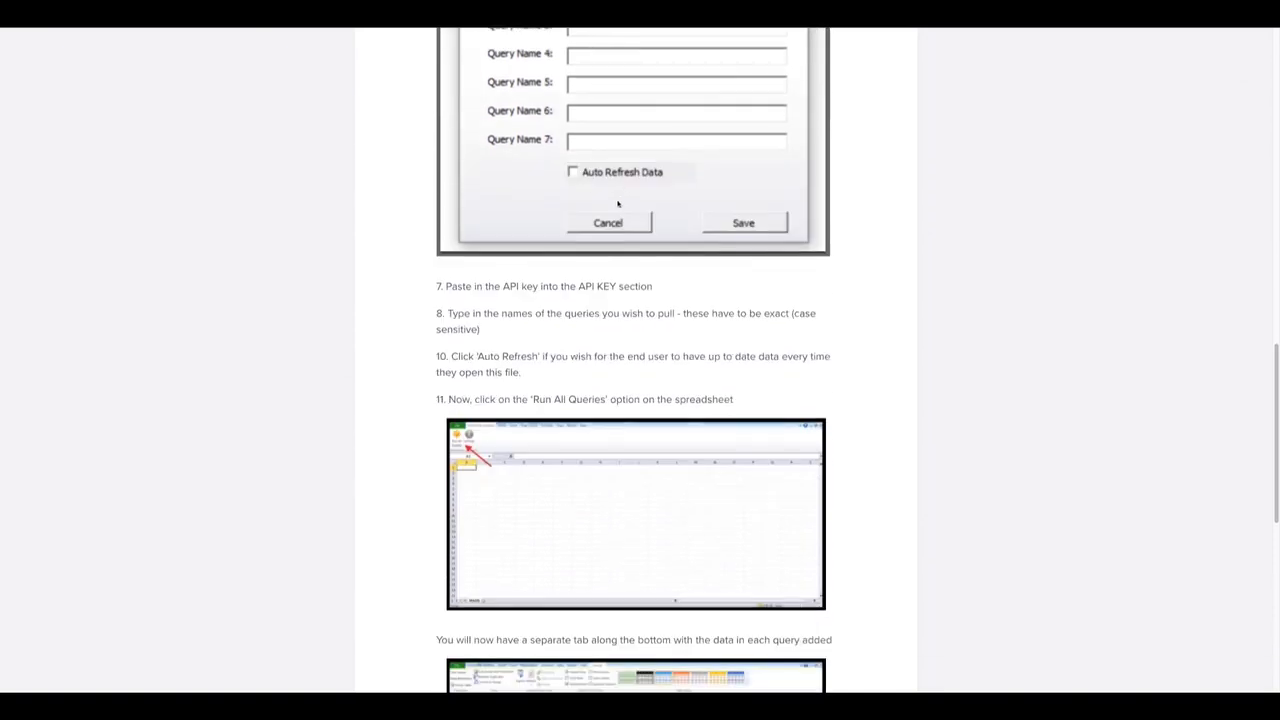
{"action": "scroll", "coordinate": [640, 346], "scroll_direction": "down", "scroll_amount": 9}
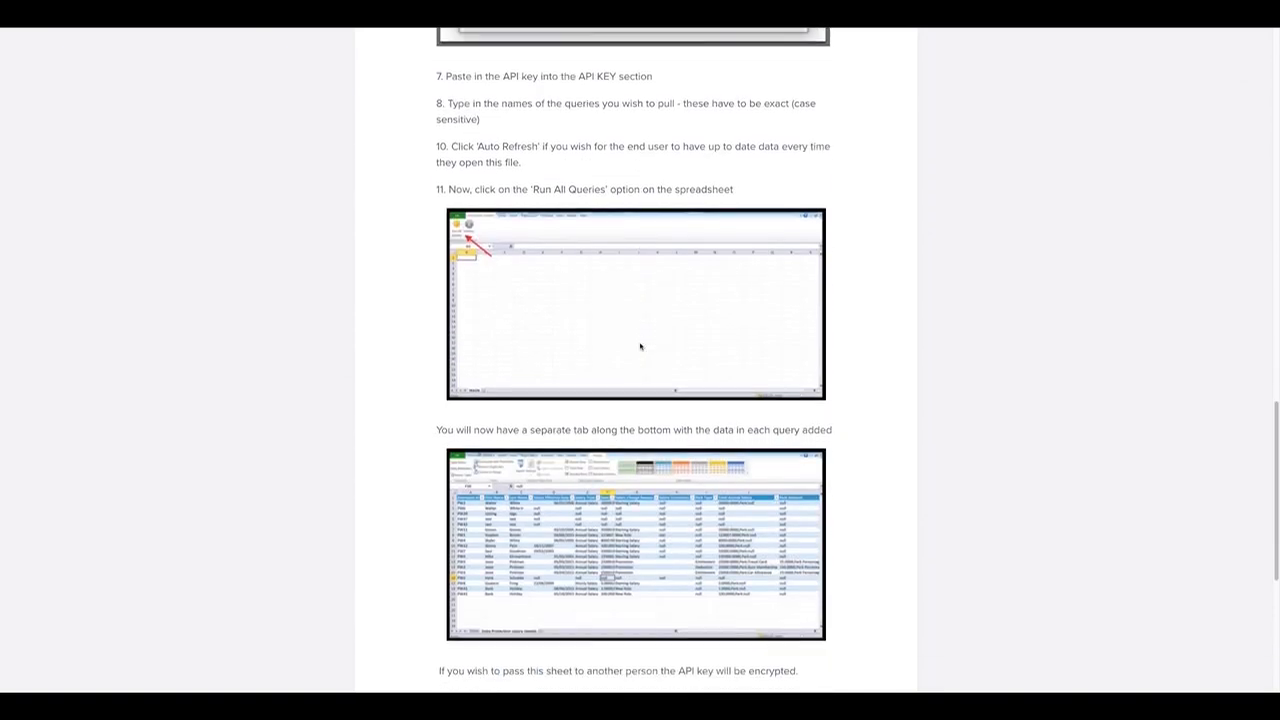
{"action": "scroll", "coordinate": [640, 311], "scroll_direction": "up", "scroll_amount": 3}
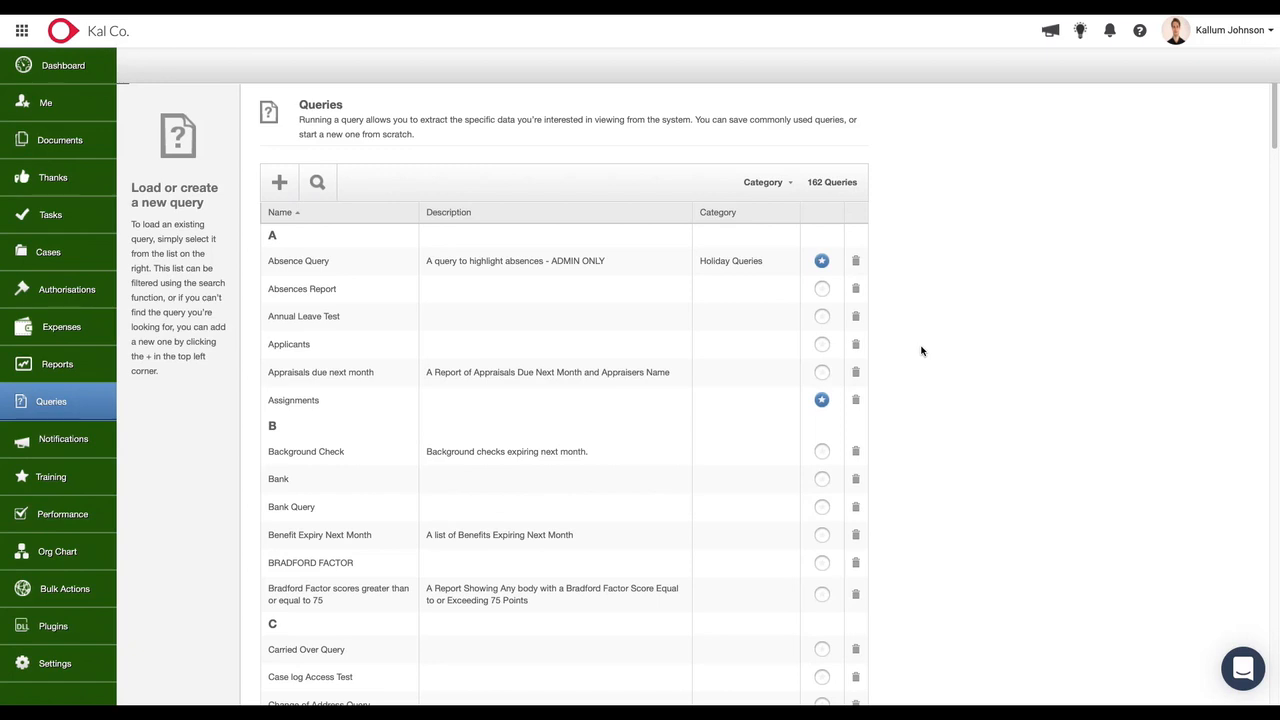
Start building a new query and include the Annual Leave Entitlement area.
{"action": "left_click", "coordinate": [279, 182]}
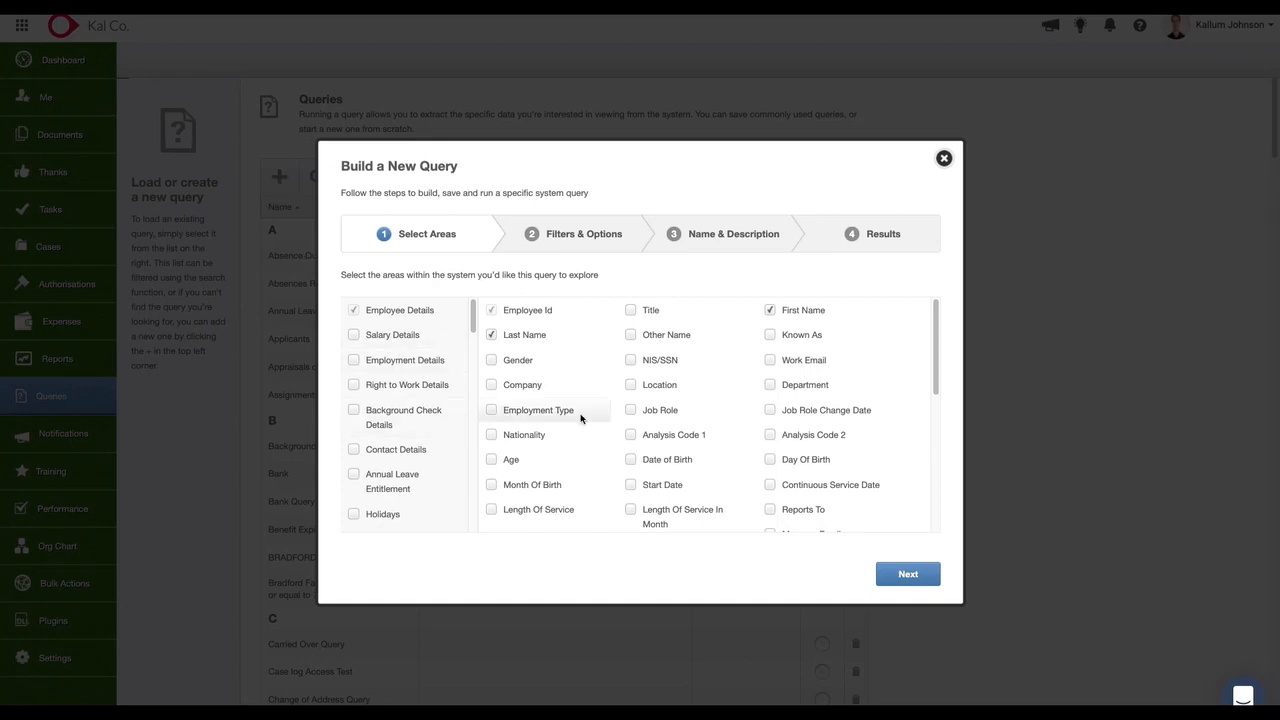
{"action": "scroll", "coordinate": [405, 442], "scroll_direction": "down", "scroll_amount": 1}
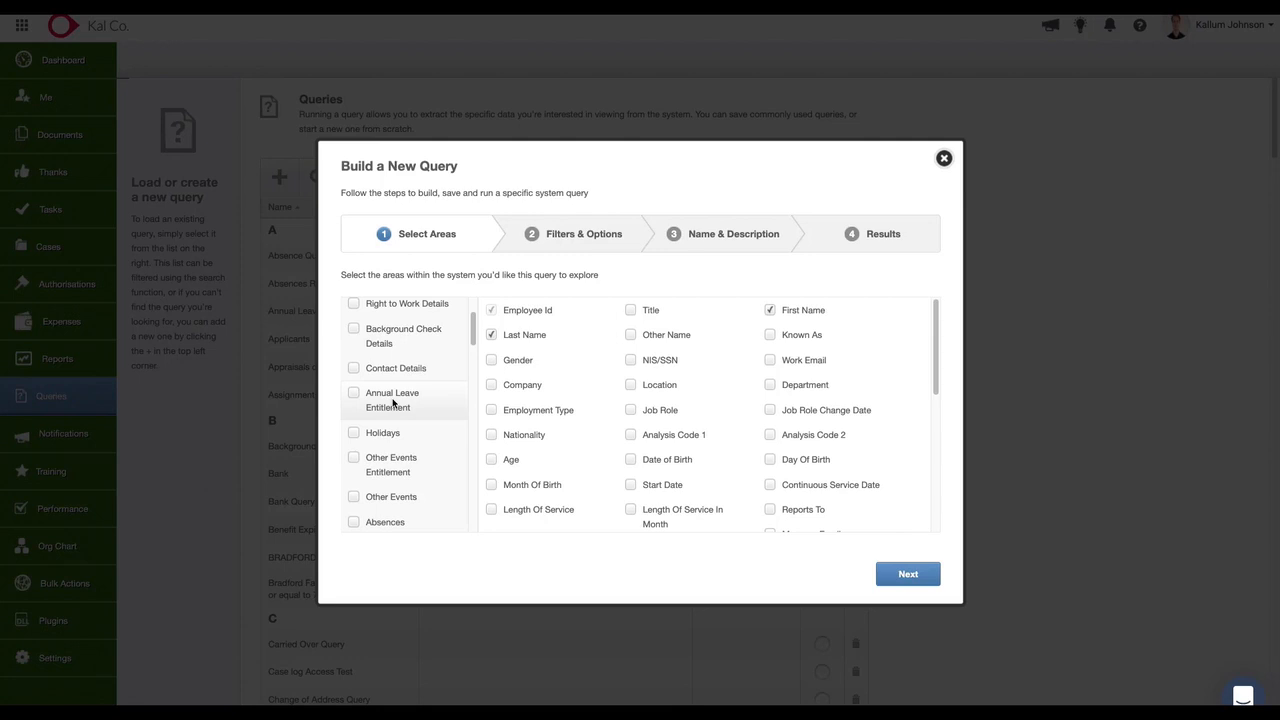
{"action": "left_click", "coordinate": [393, 403]}
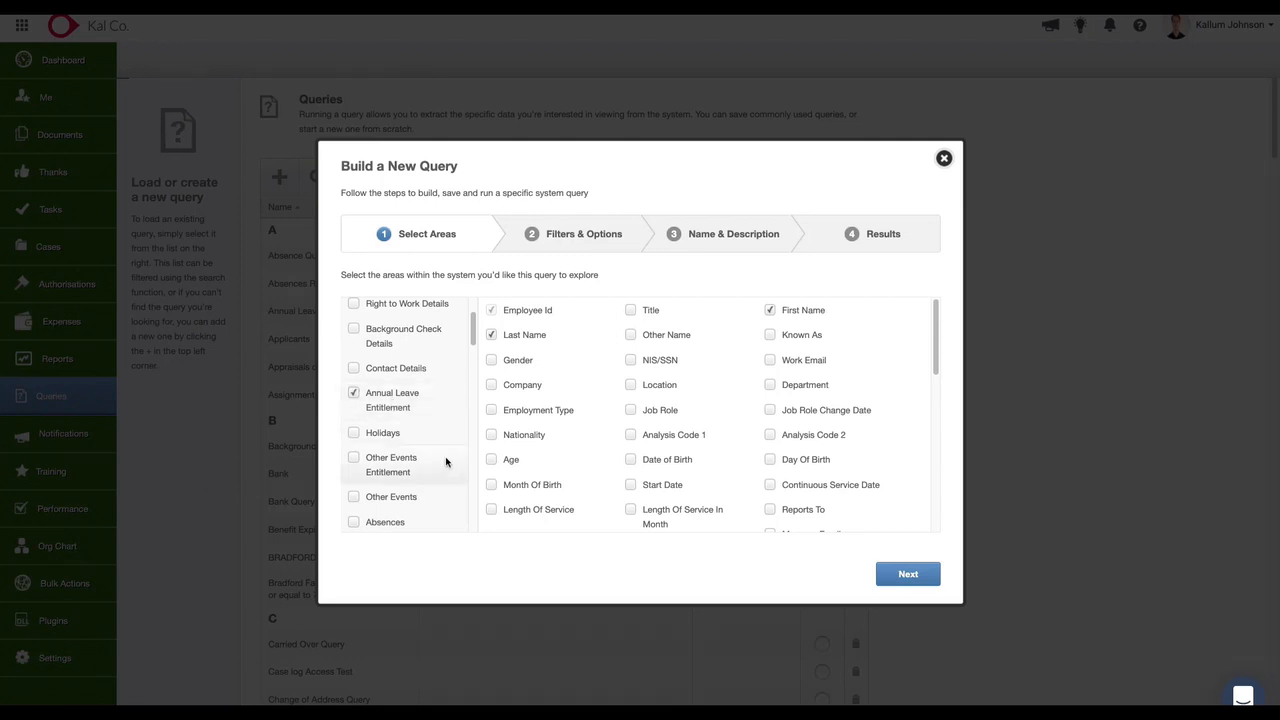
{"action": "scroll", "coordinate": [405, 455], "scroll_direction": "down", "scroll_amount": 1}
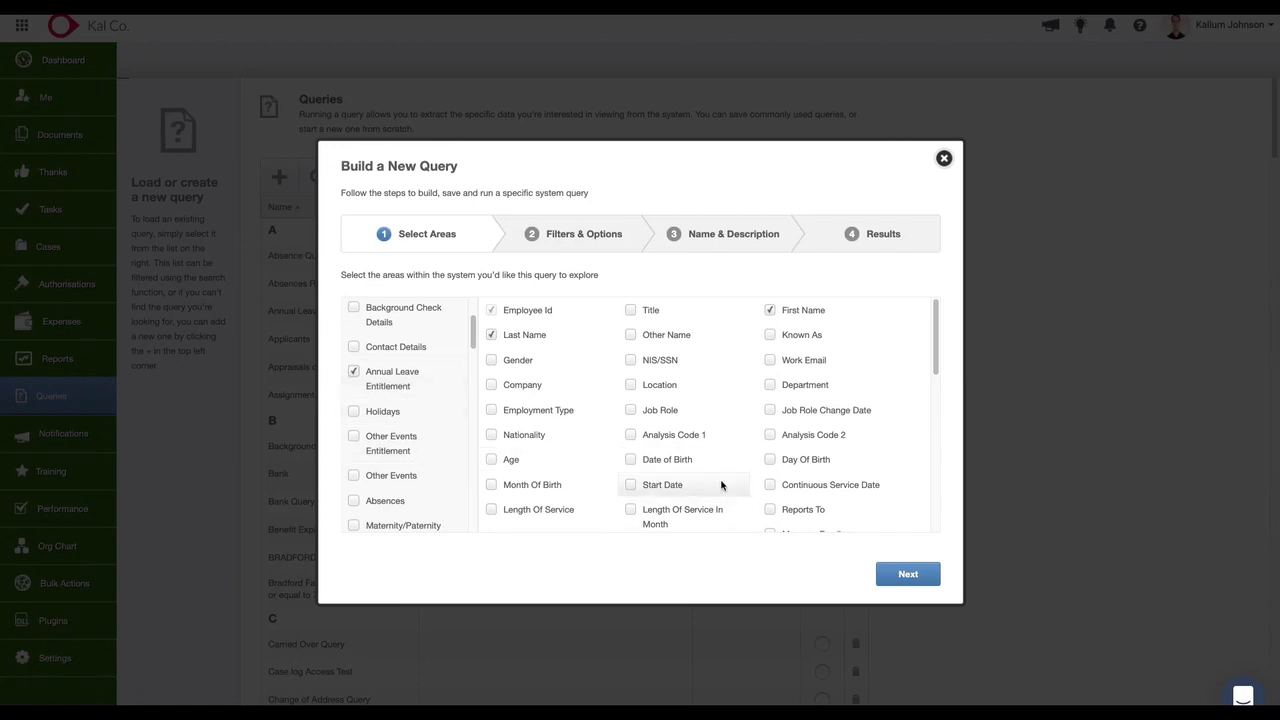
Include How Holidays Recorded, Annual Leave Start Date, Annual Leave End Date, Allowance (Days) and Allowance Remaining (Days), and continue to the filters.
{"action": "scroll", "coordinate": [735, 484], "scroll_direction": "down", "scroll_amount": 5}
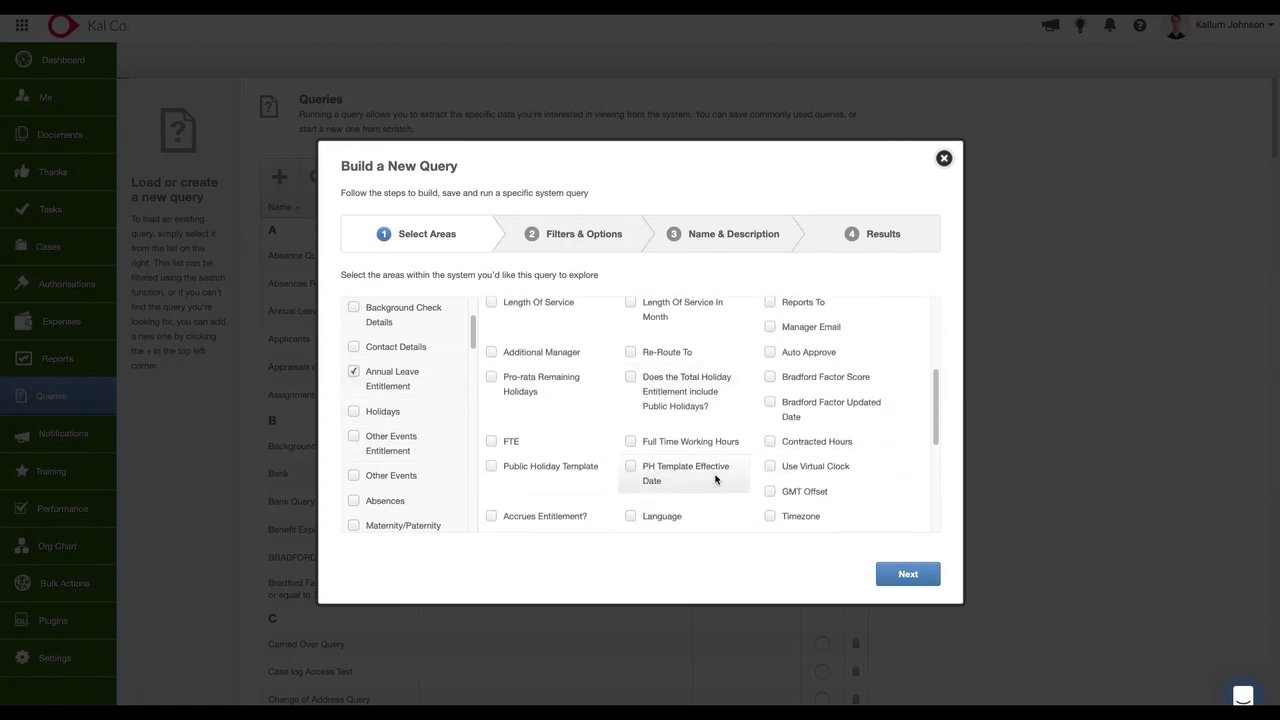
{"action": "scroll", "coordinate": [720, 484], "scroll_direction": "down", "scroll_amount": 6}
{"action": "left_click", "coordinate": [769, 391]}
{"action": "left_click", "coordinate": [521, 415]}
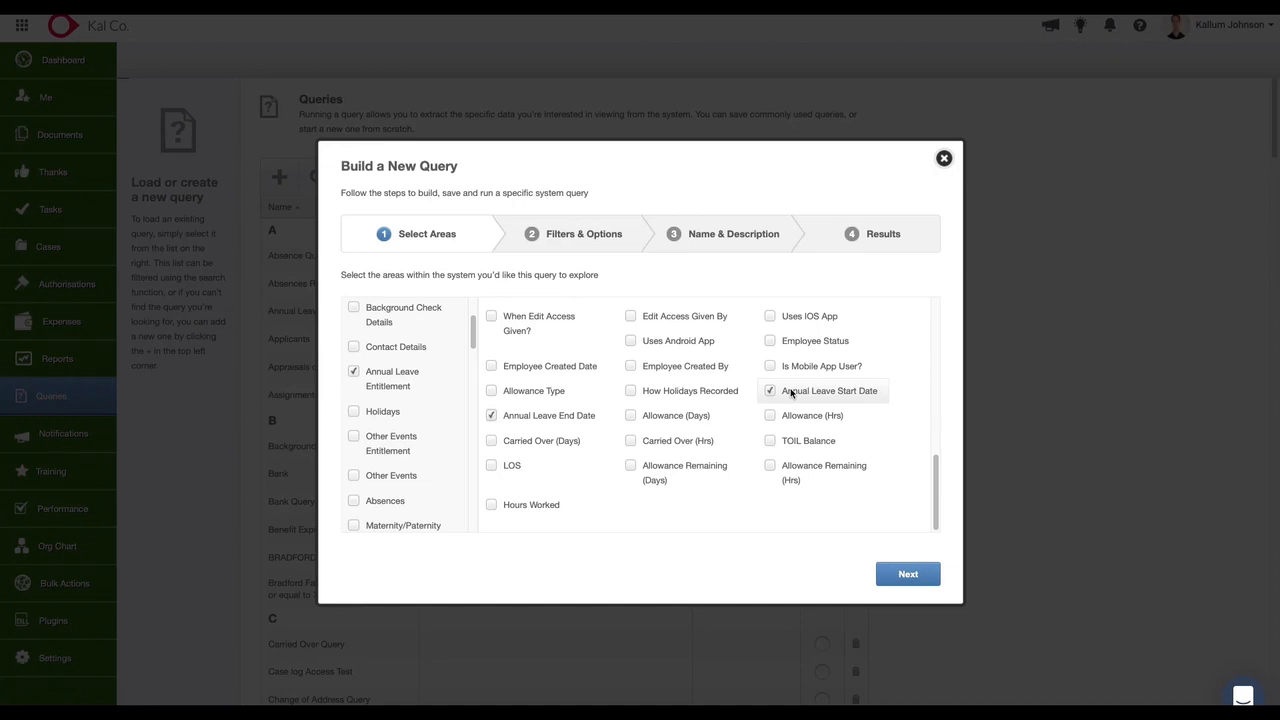
{"action": "left_click", "coordinate": [663, 418]}
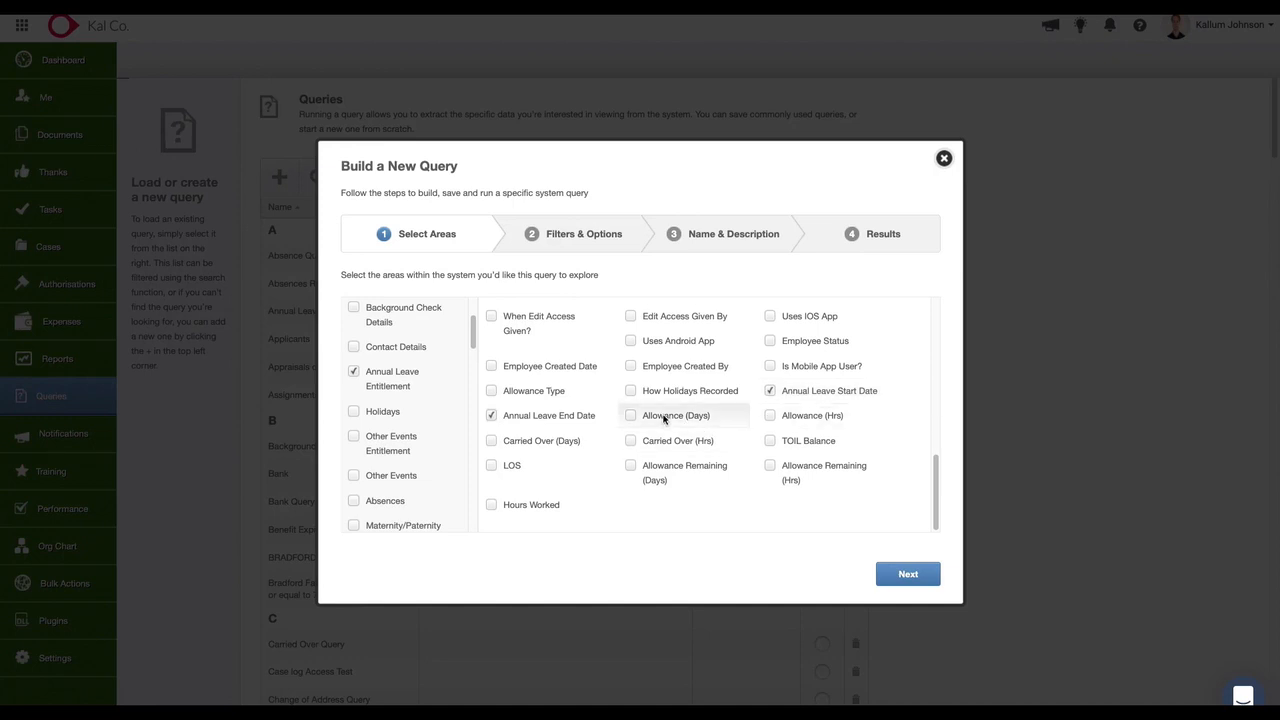
{"action": "left_click", "coordinate": [660, 471]}
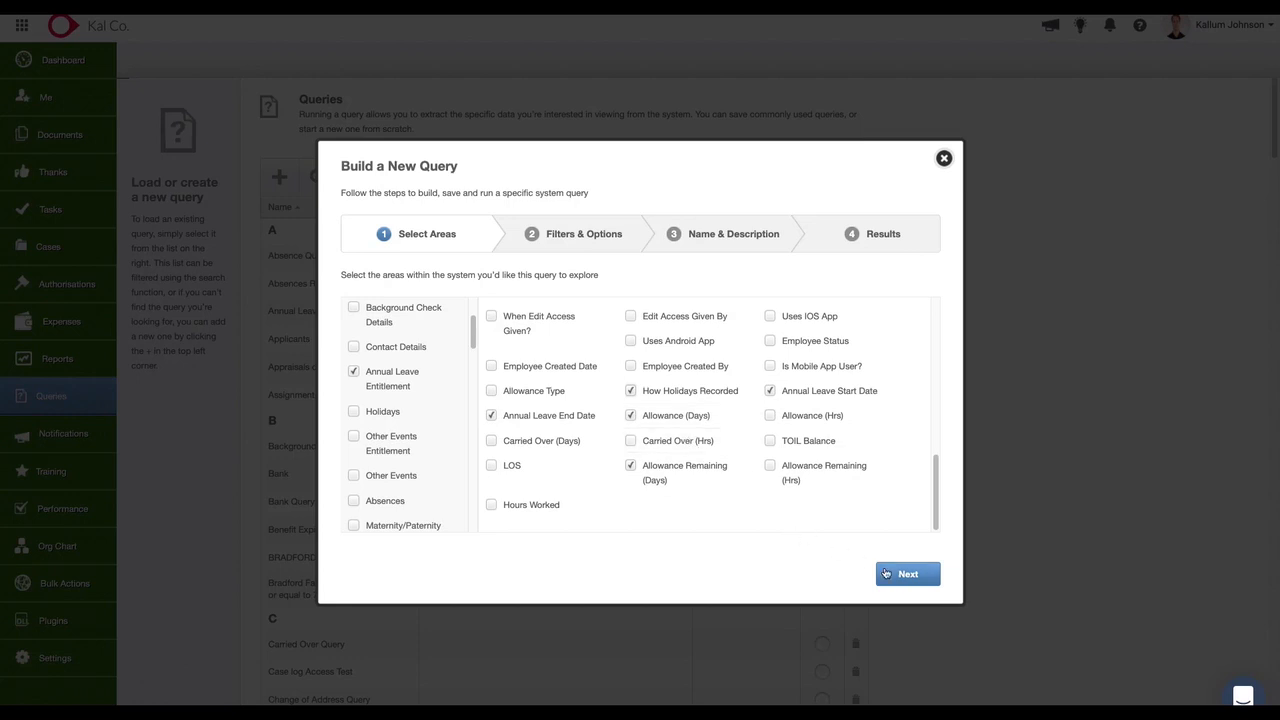
{"action": "left_click", "coordinate": [914, 581]}
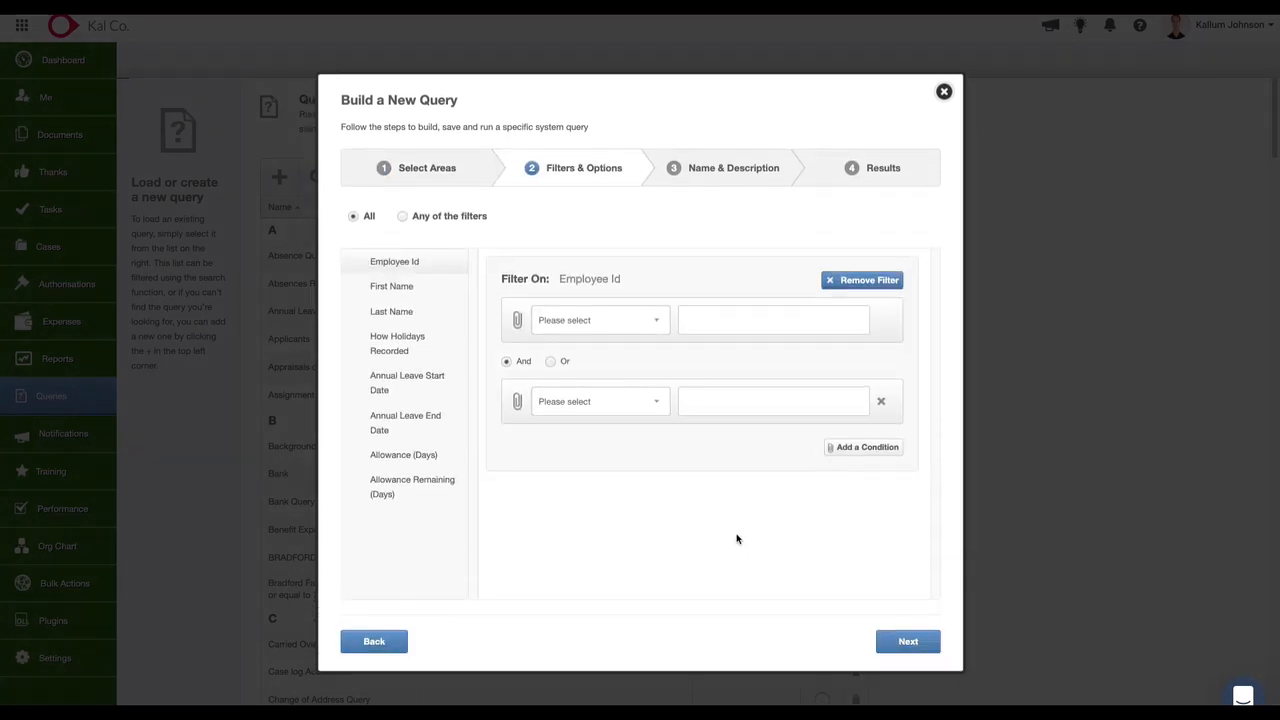
Filter How Holidays Recorded so that it equals Days.
{"action": "left_click", "coordinate": [401, 344]}
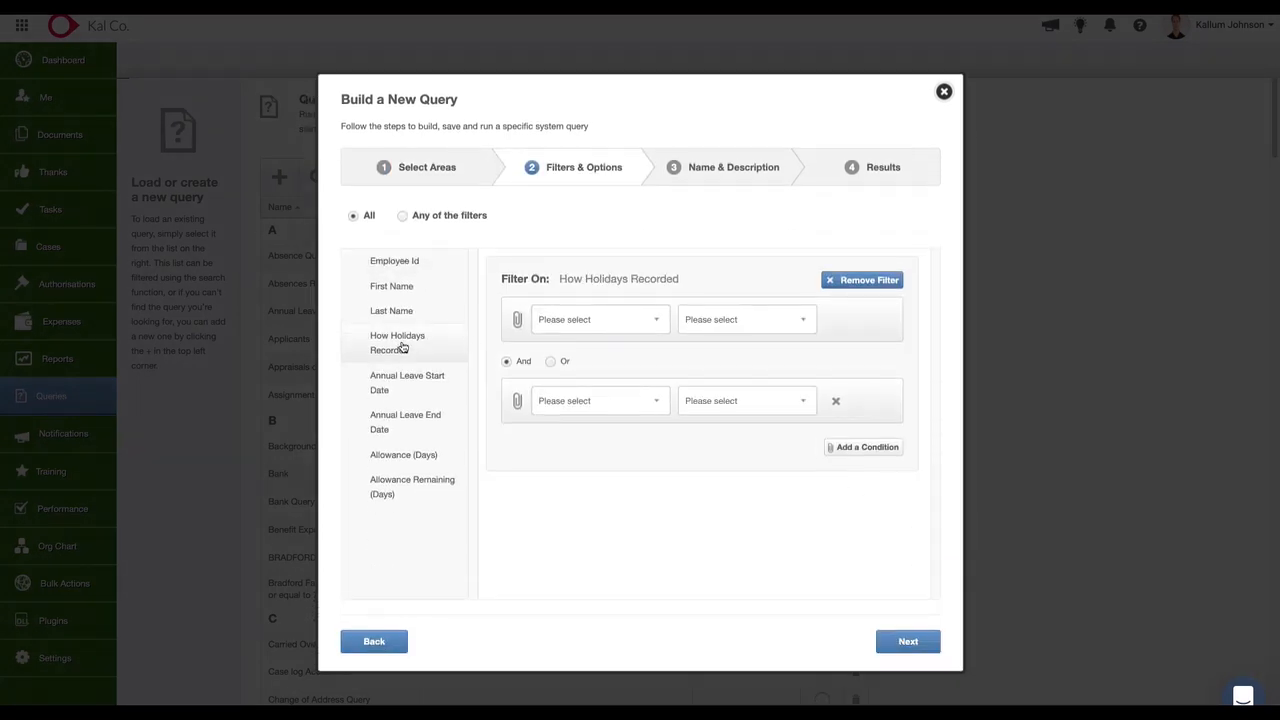
{"action": "left_click", "coordinate": [574, 320]}
{"action": "left_click", "coordinate": [554, 334]}
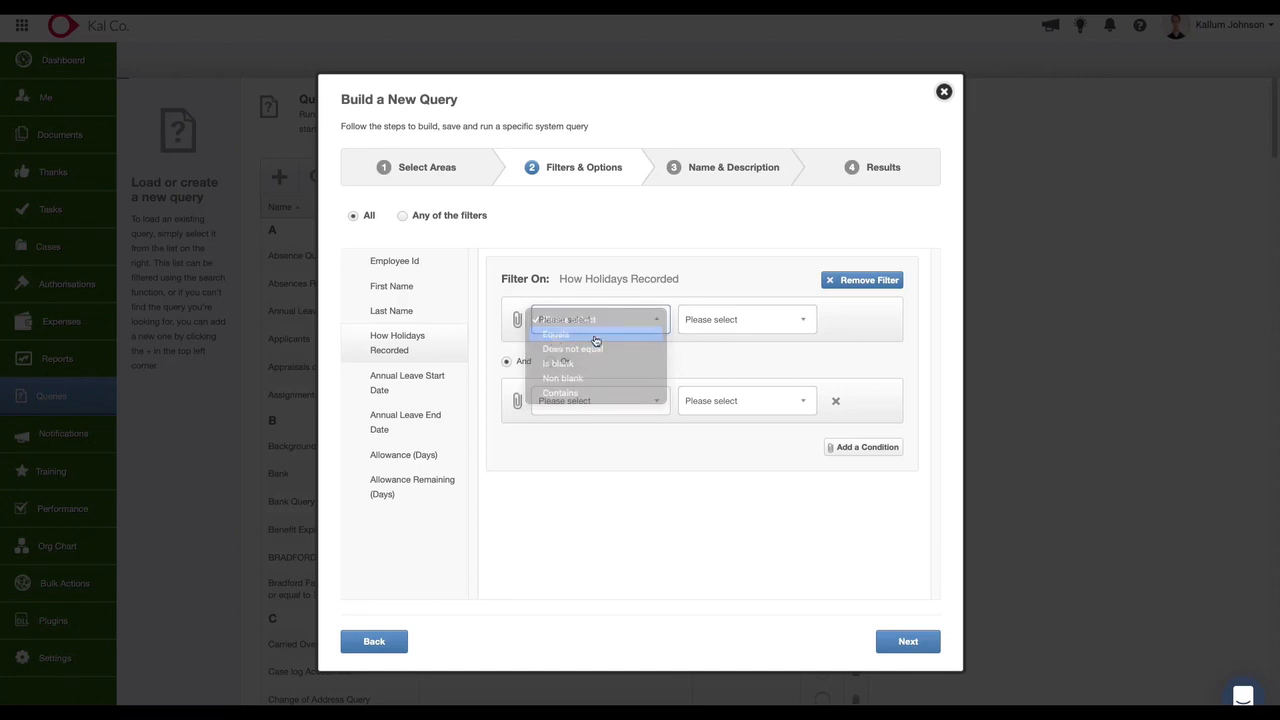
{"action": "left_click", "coordinate": [731, 320]}
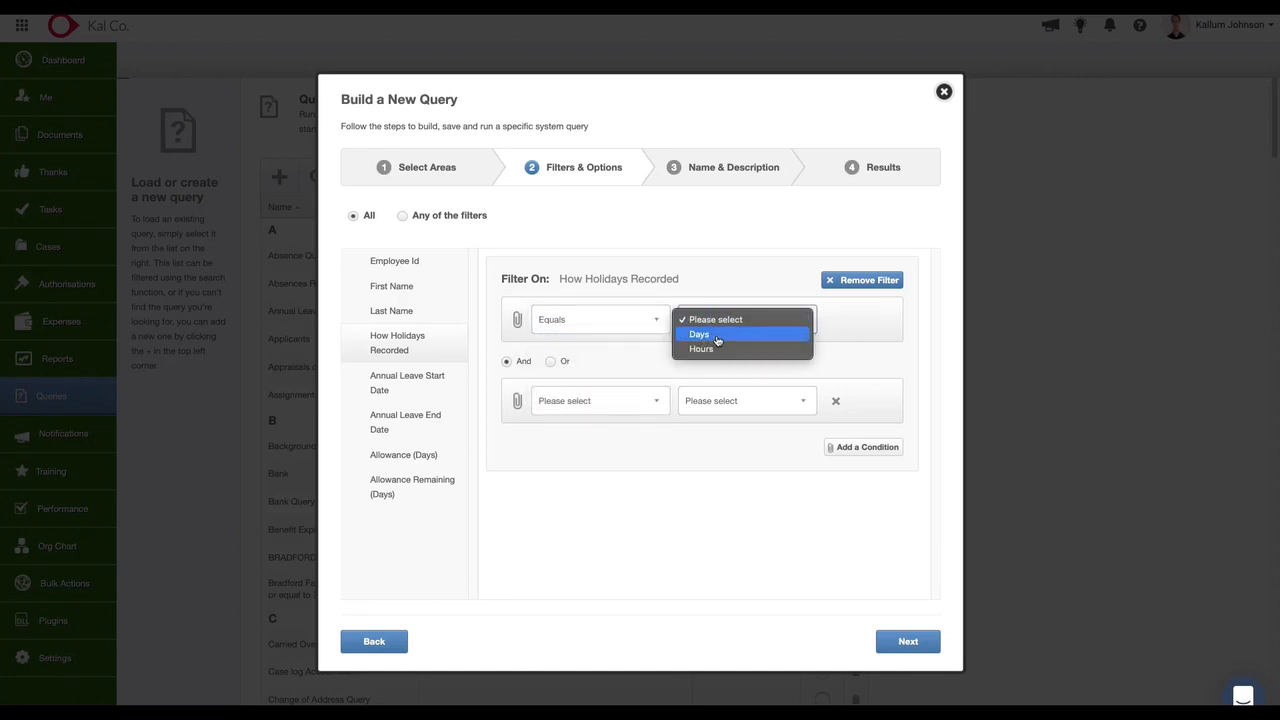
{"action": "left_click", "coordinate": [716, 337]}
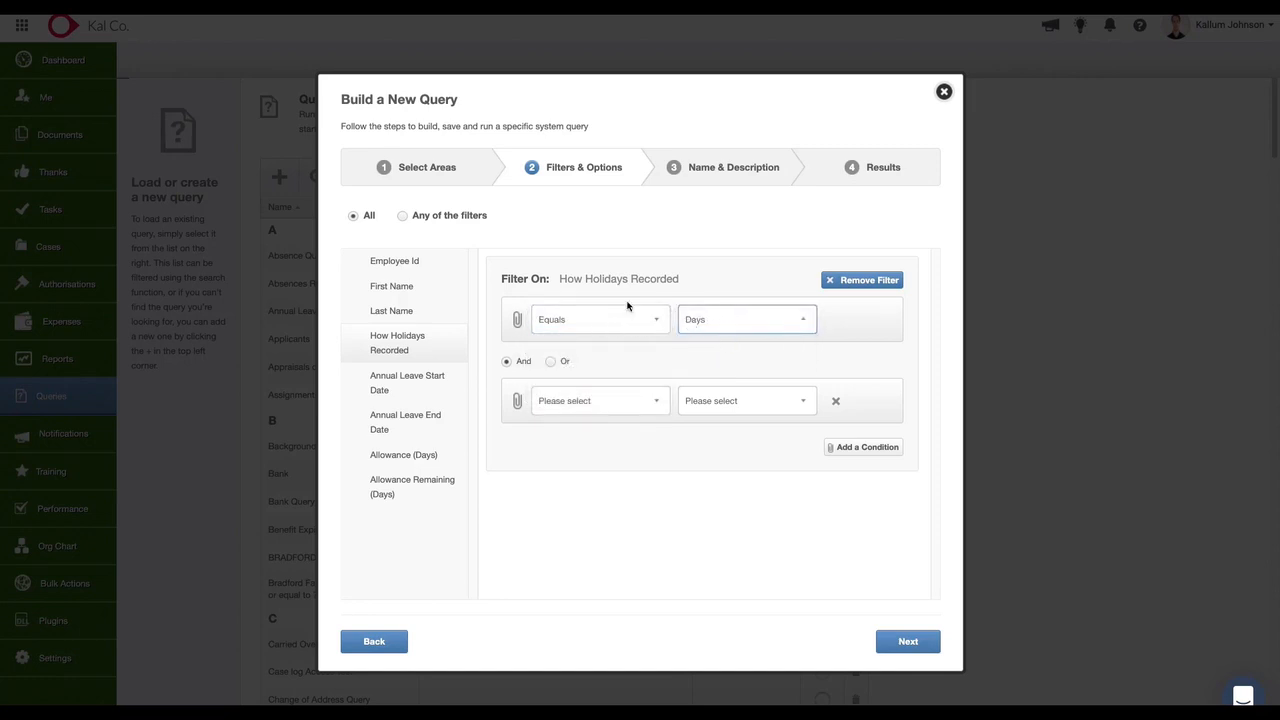
Filter Annual Leave Start Date to This year and continue to the name and description.
{"action": "left_click", "coordinate": [418, 390]}
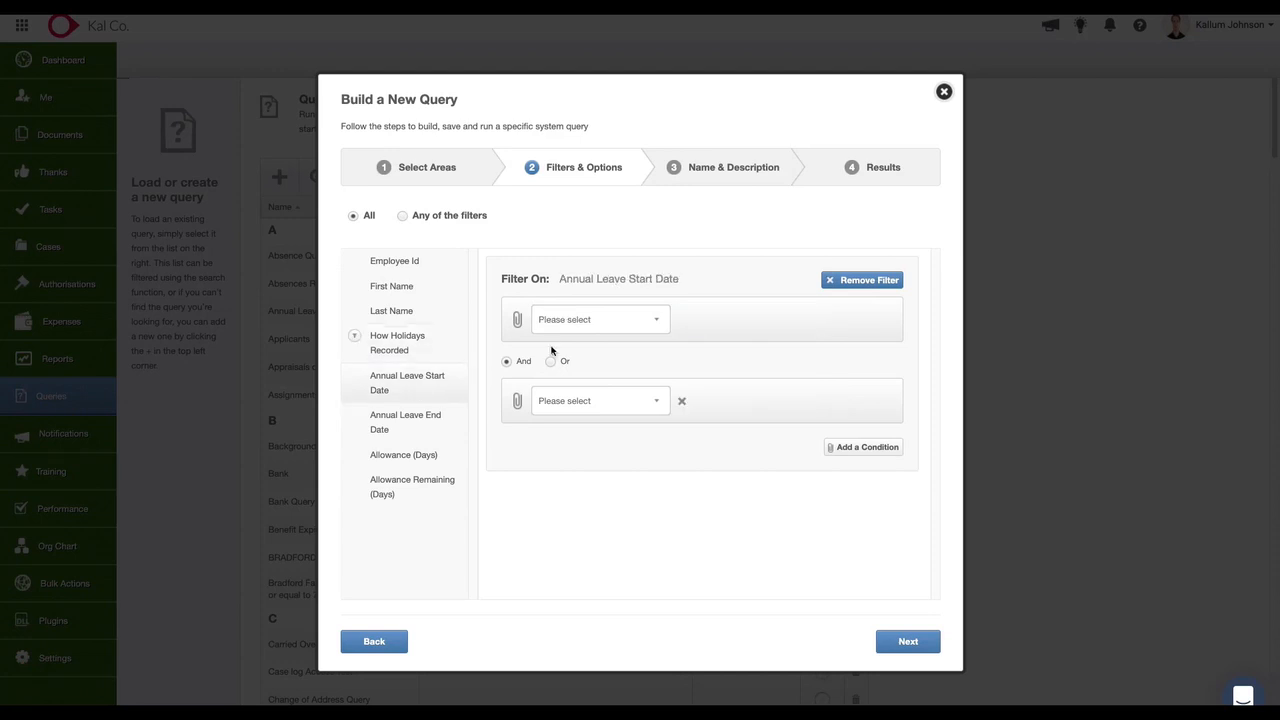
{"action": "left_click", "coordinate": [597, 320]}
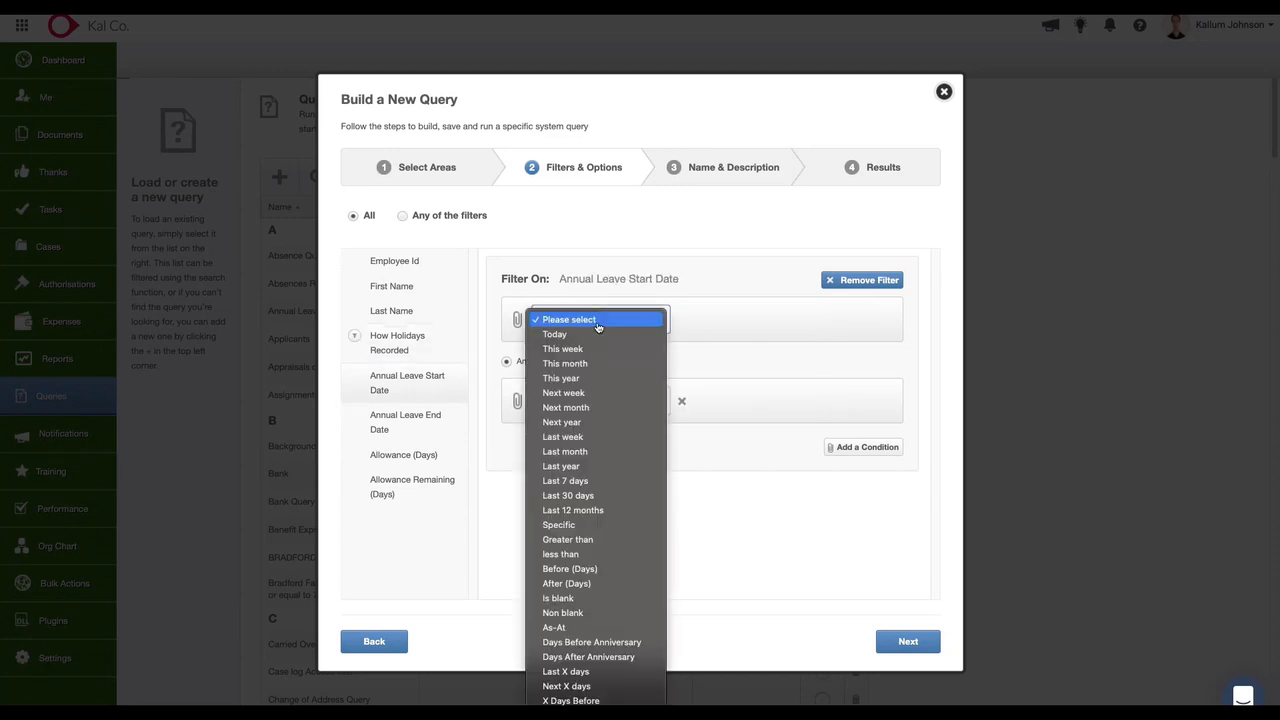
{"action": "left_click", "coordinate": [590, 380]}
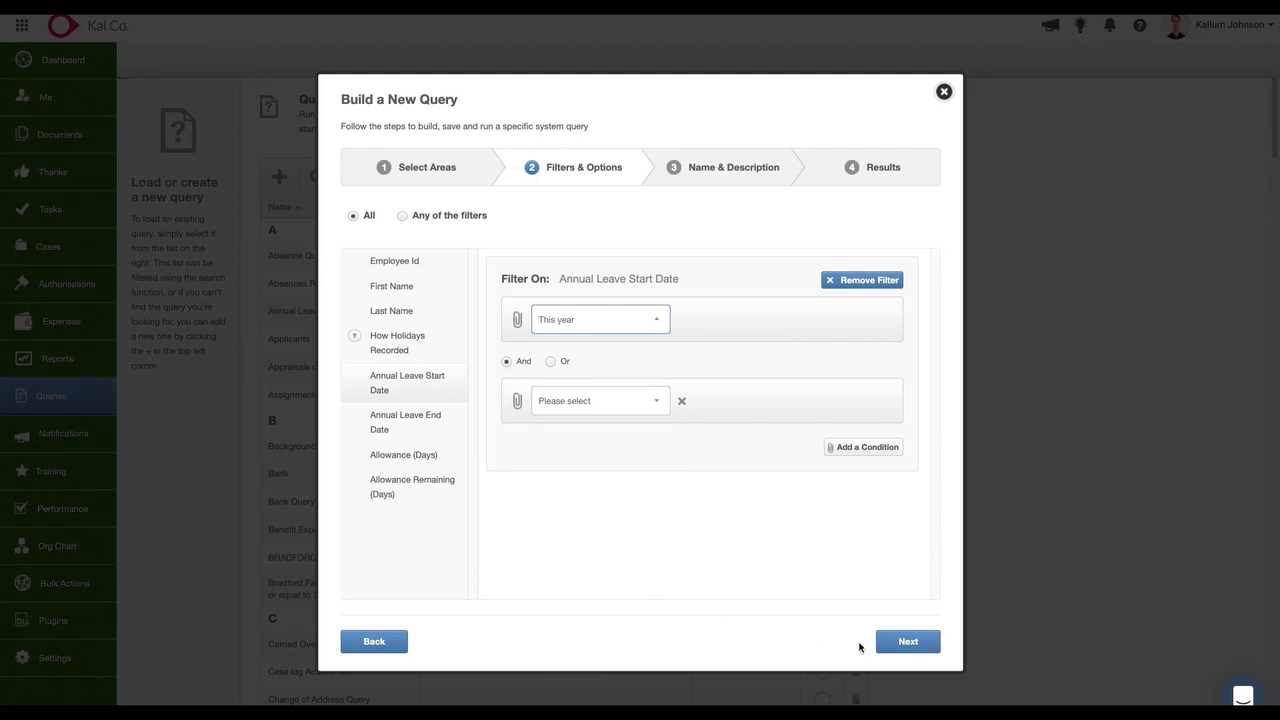
{"action": "left_click", "coordinate": [907, 641]}
Name the query "Remaining Holiday Balances".
{"action": "left_click", "coordinate": [489, 305]}
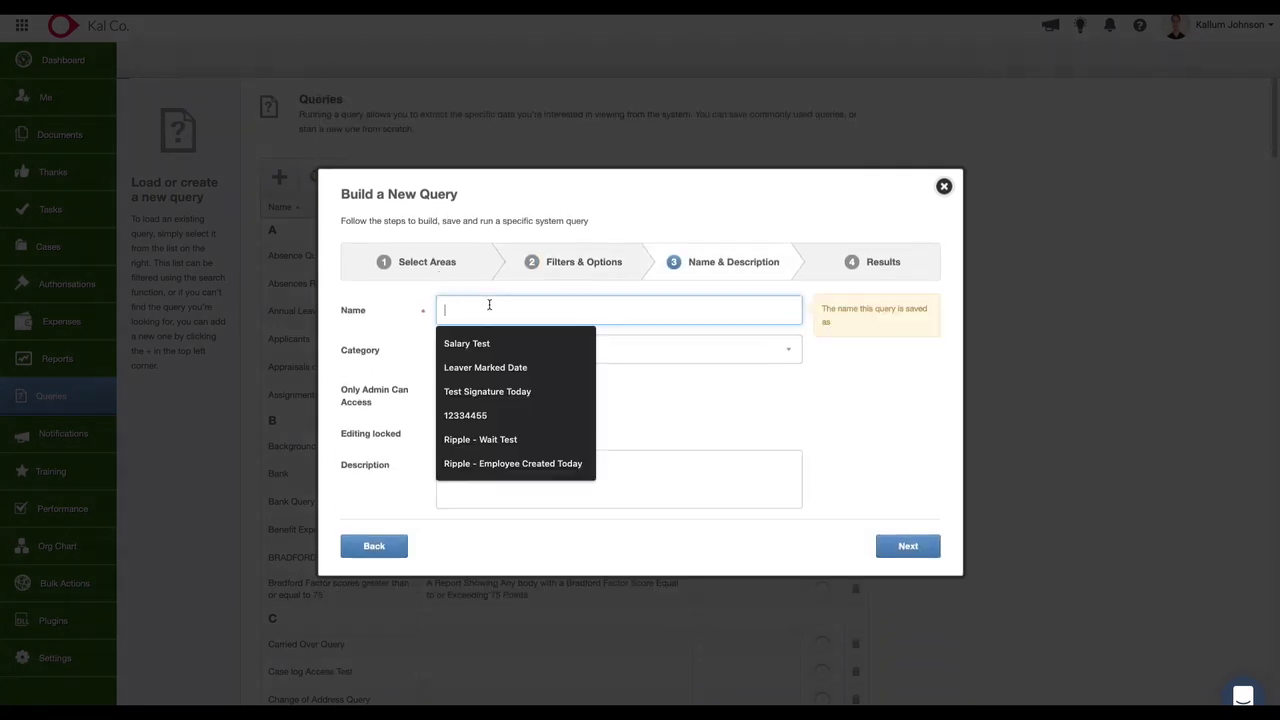
{"action": "type", "text": "Rea"}
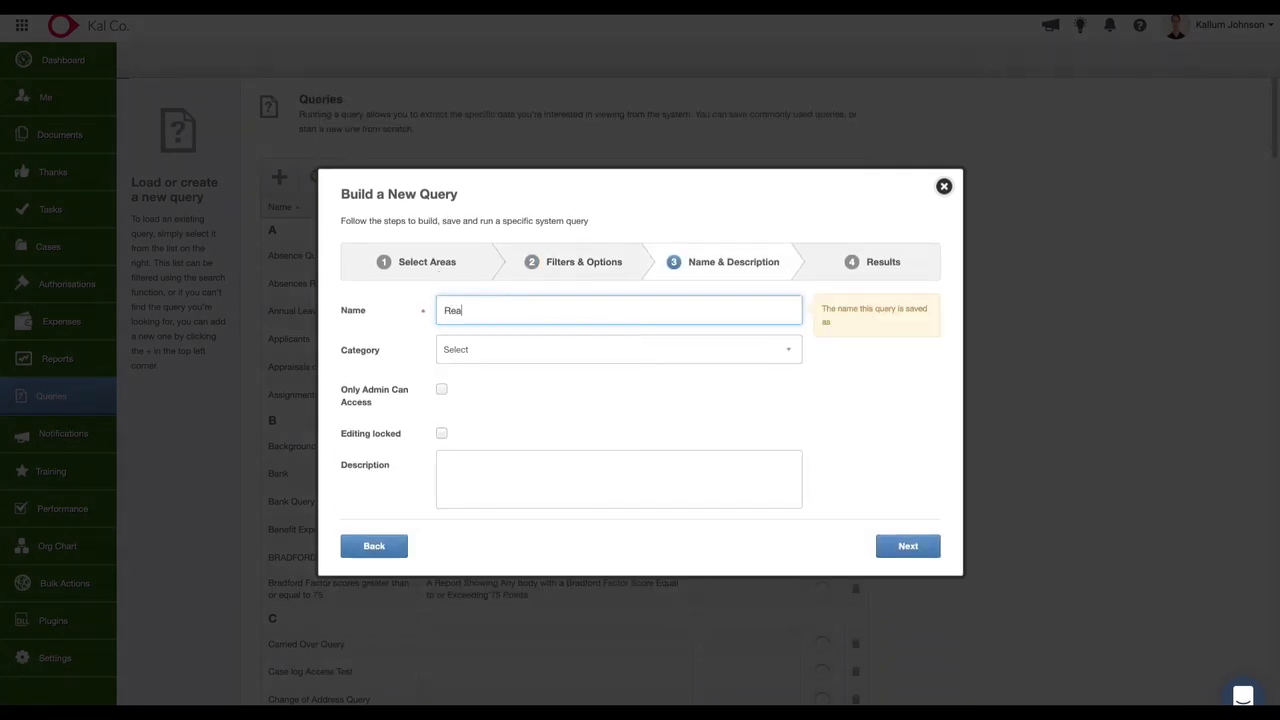
{"action": "type", "text": "mining Holiday Balances"}
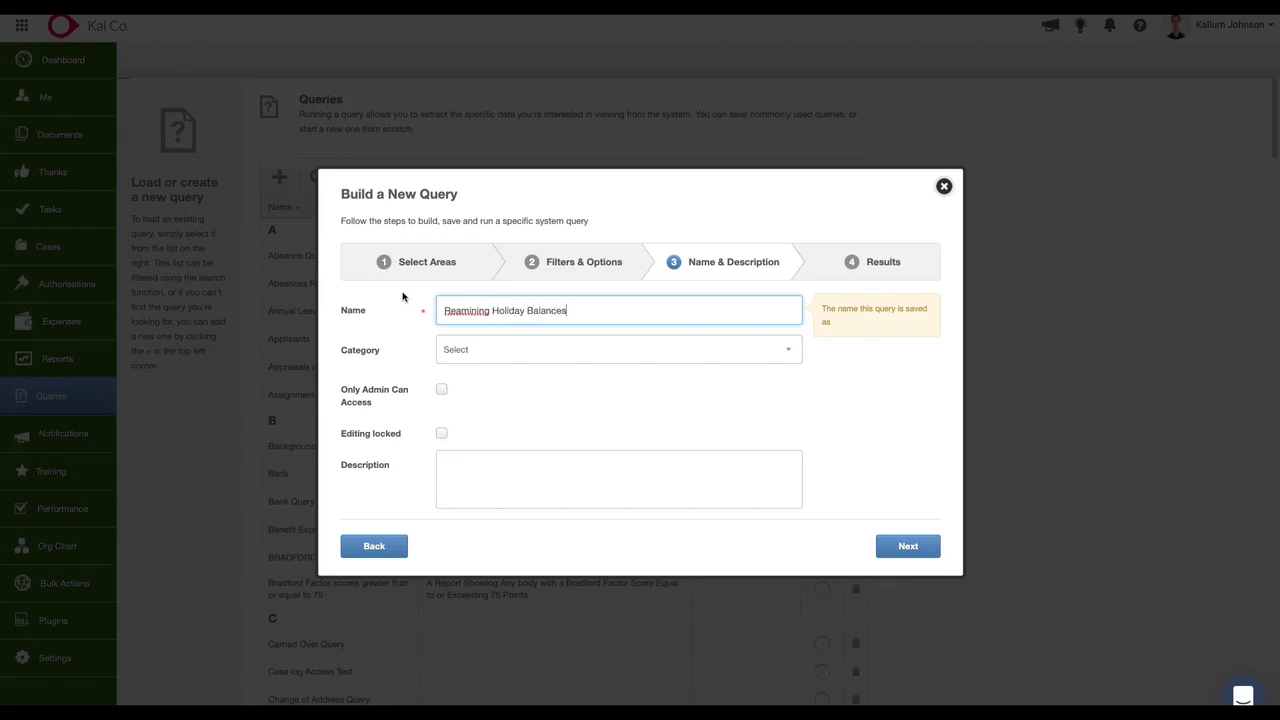
{"action": "left_click", "coordinate": [459, 311]}
{"action": "key", "text": "BackSpace"}
{"action": "key", "text": "Right"}
{"action": "type", "text": "a"}
{"action": "left_click", "coordinate": [643, 245]}
Assign the query to the Reporting category and run it to preview the results.
{"action": "left_click", "coordinate": [633, 361]}
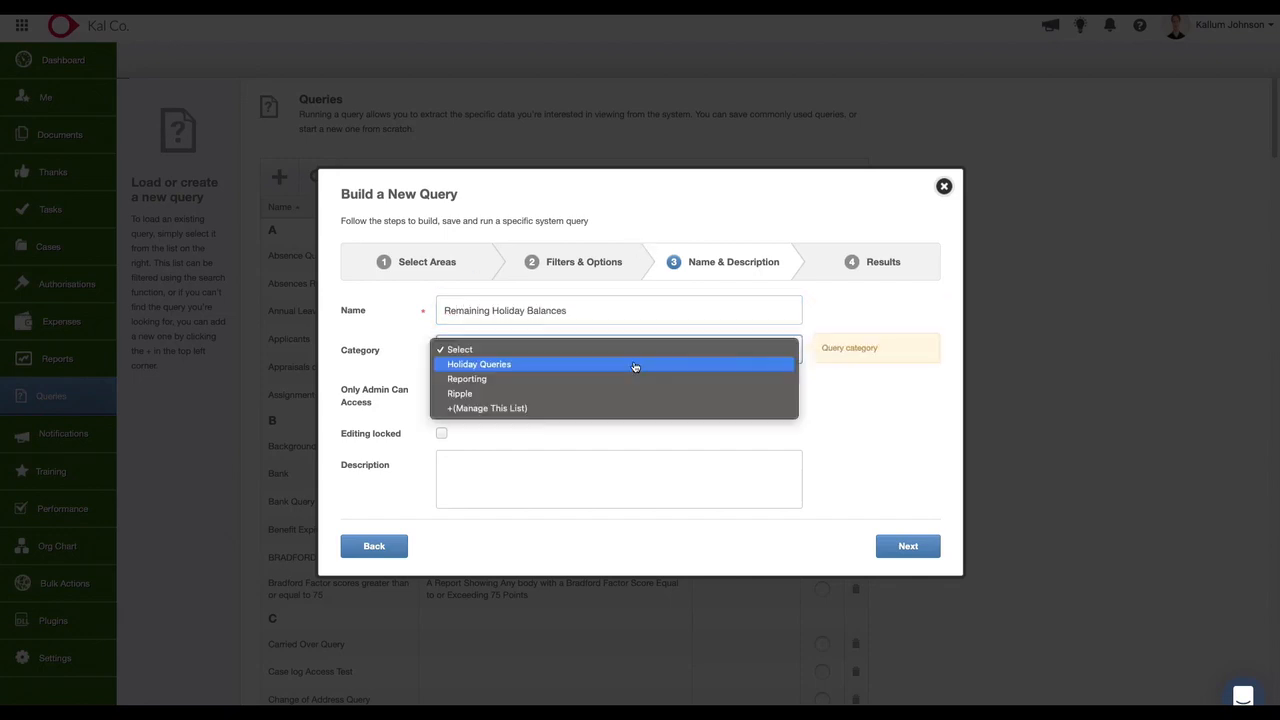
{"action": "left_click", "coordinate": [586, 380]}
{"action": "left_click", "coordinate": [907, 545]}
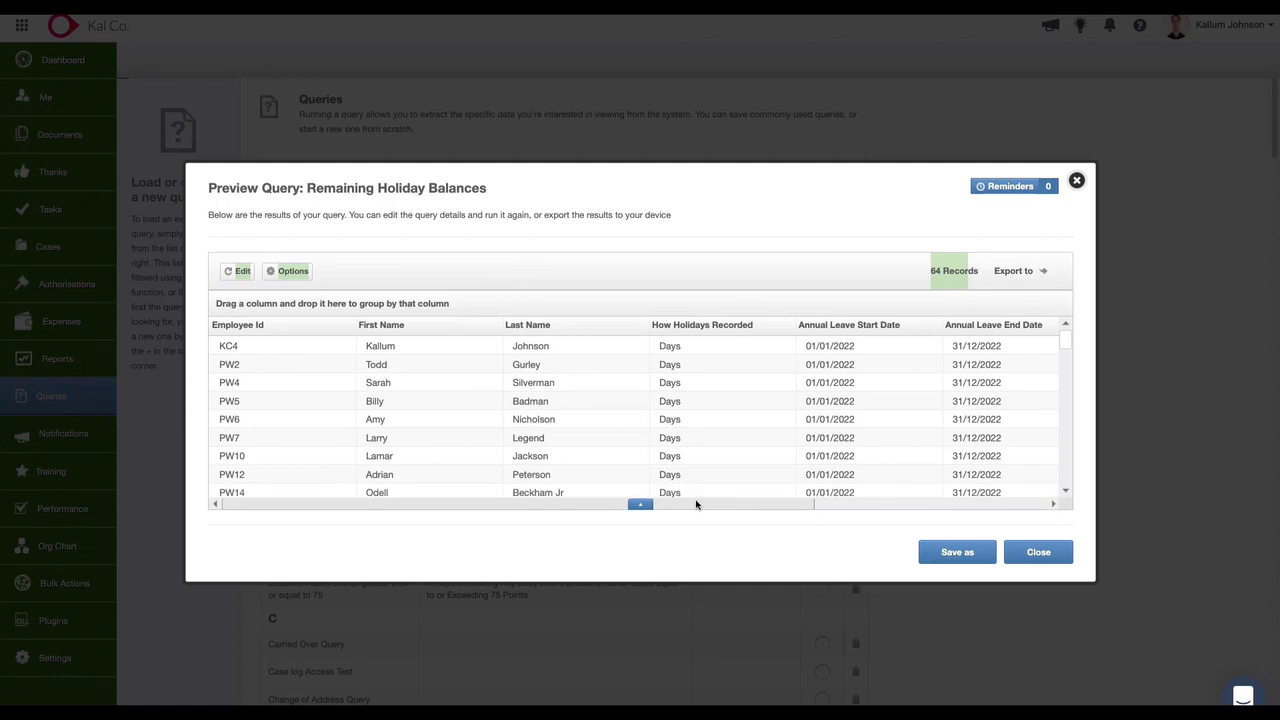
Review the preview's columns, from the employee details across to the allowance and the remaining allowance in days.
{"action": "scroll", "coordinate": [715, 506], "scroll_direction": "right", "scroll_amount": 2}
{"action": "scroll", "coordinate": [790, 507], "scroll_direction": "right", "scroll_amount": 4}
{"action": "left_click_drag", "start_coordinate": [800, 505], "coordinate": [987, 504]}
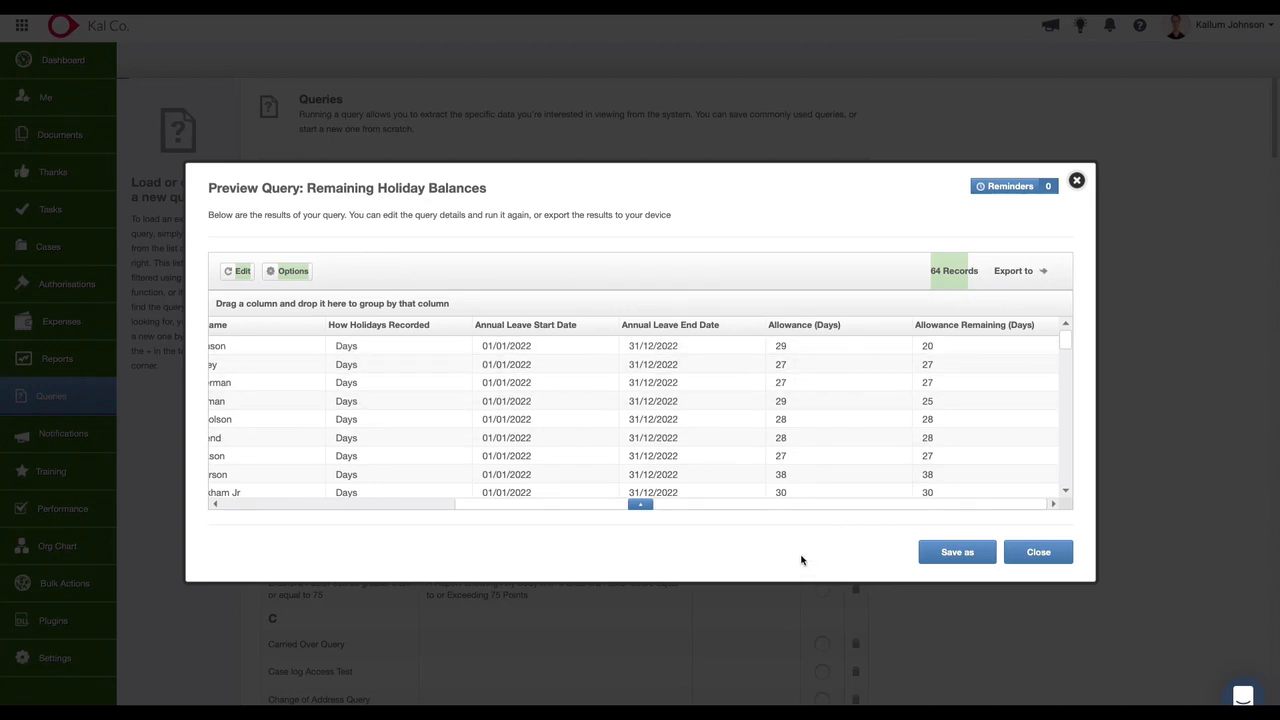
{"action": "left_click_drag", "start_coordinate": [788, 514], "coordinate": [477, 503]}
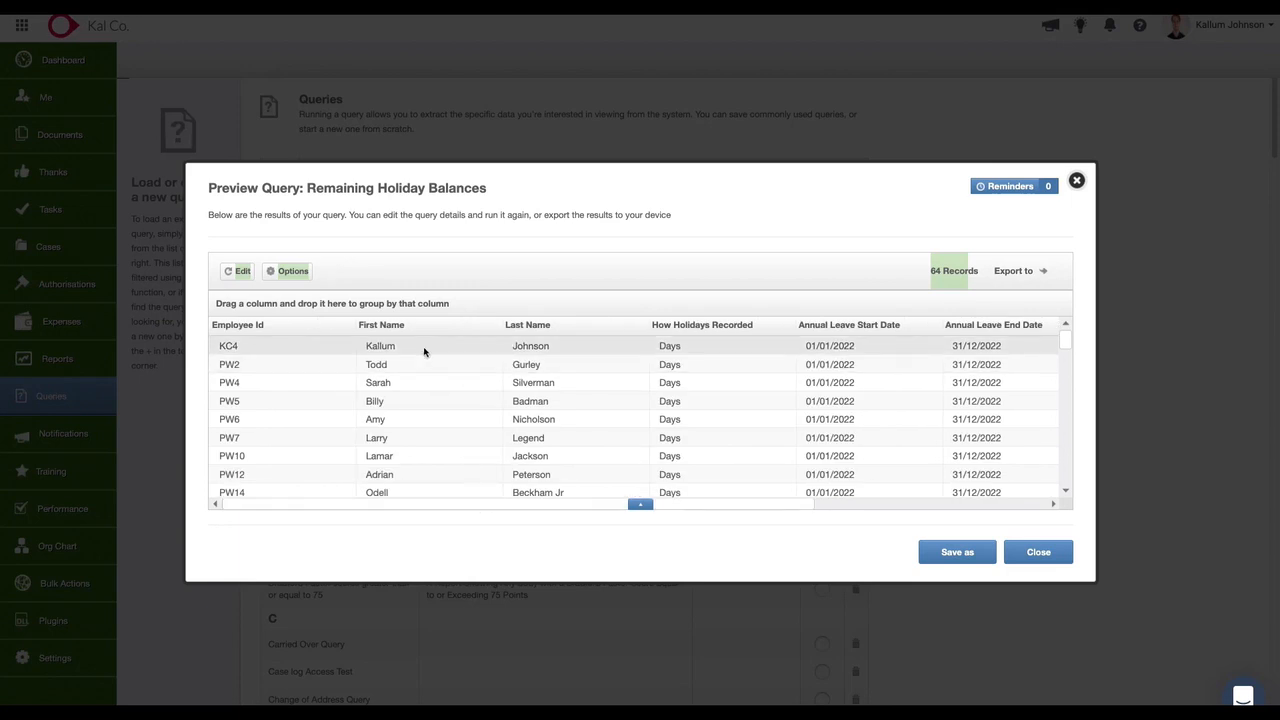
{"action": "left_click_drag", "start_coordinate": [563, 503], "coordinate": [846, 506]}
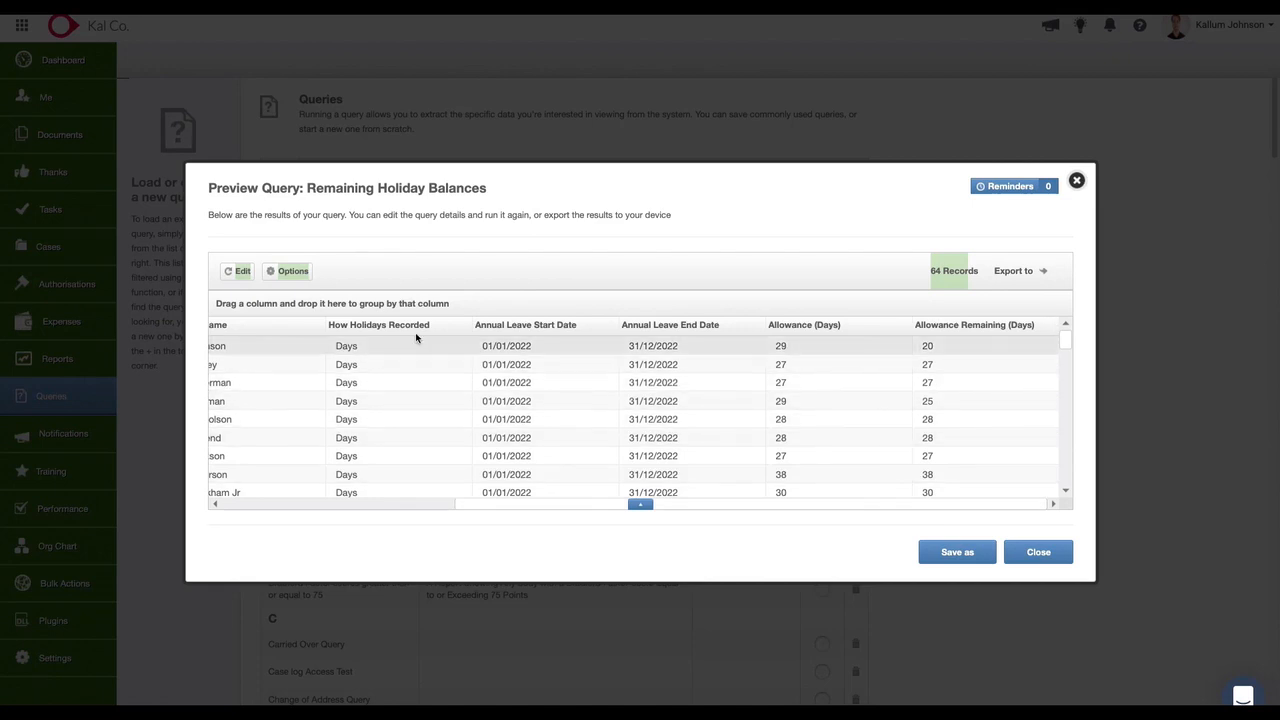
Edit the query and filter Allowance Remaining (Days) to values greater than 5.
{"action": "left_click", "coordinate": [245, 276]}
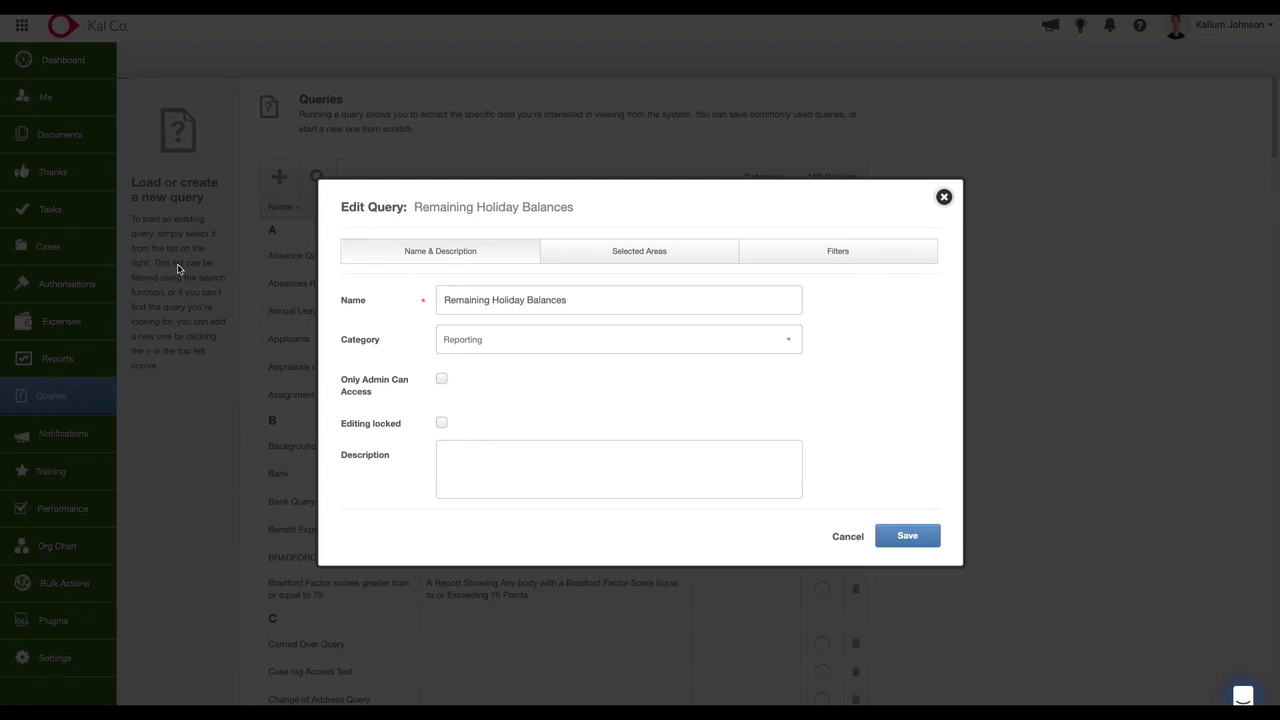
{"action": "left_click", "coordinate": [787, 255]}
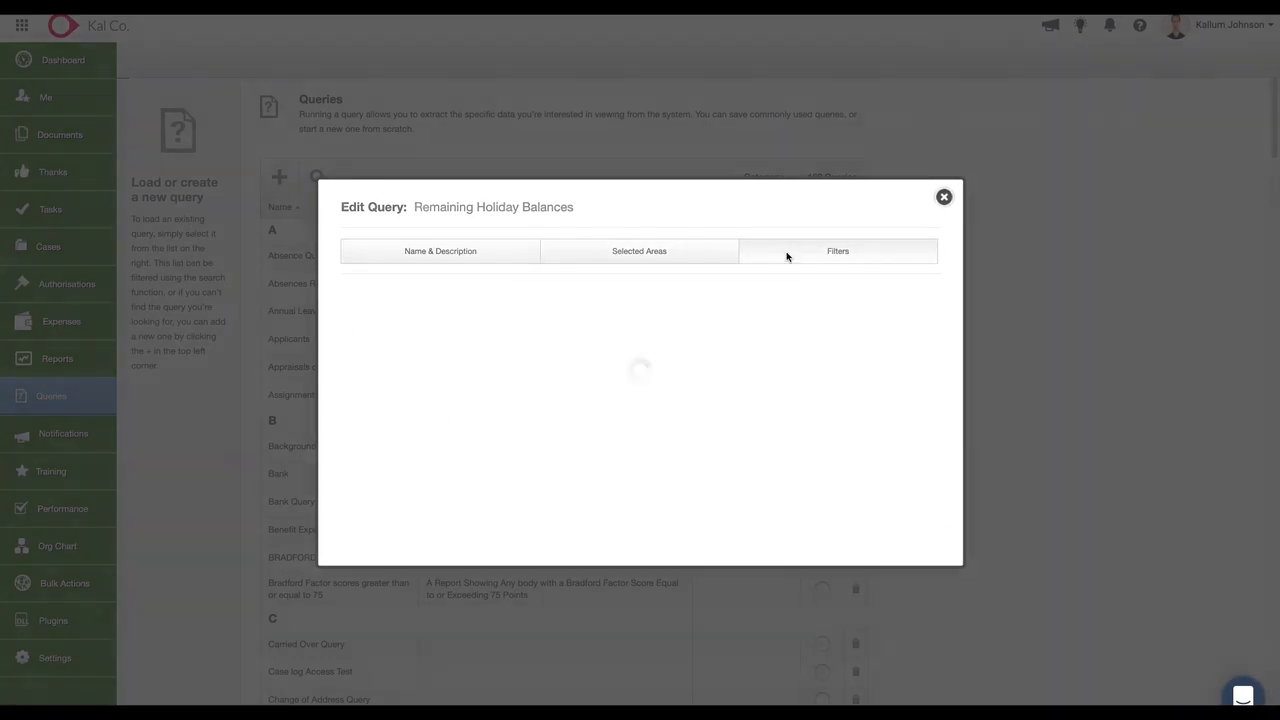
{"action": "left_click", "coordinate": [405, 468]}
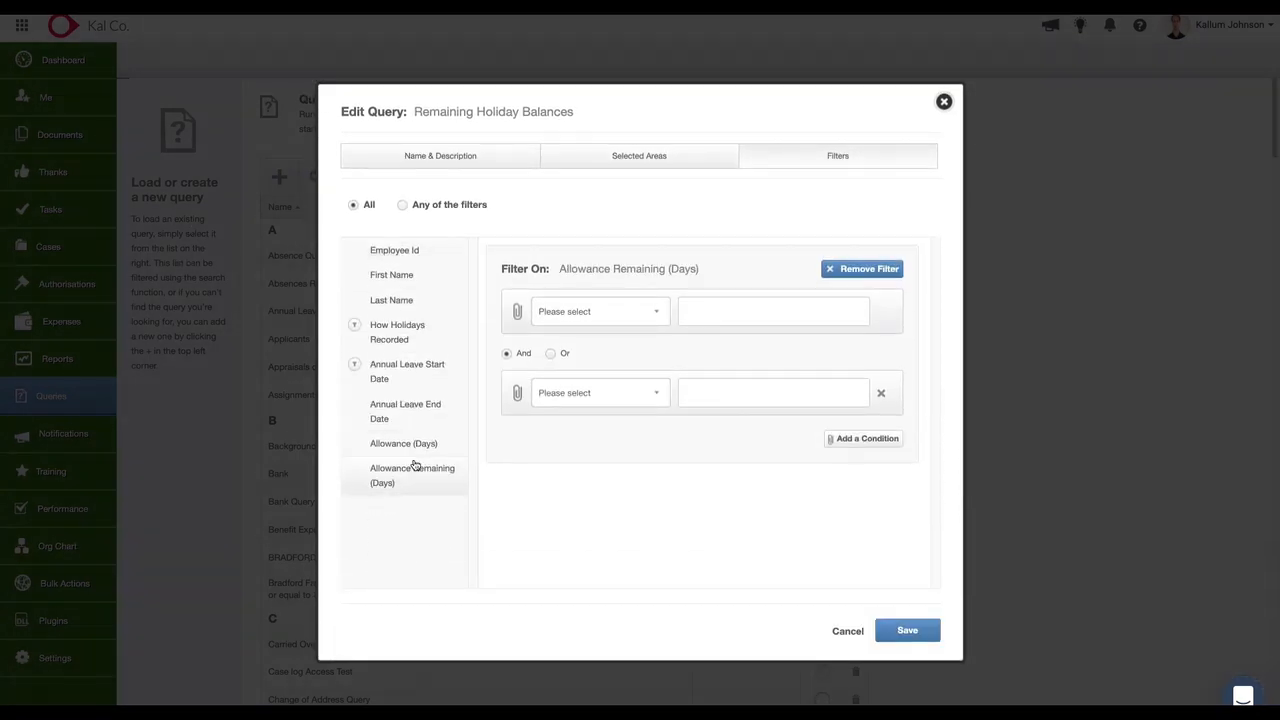
{"action": "left_click", "coordinate": [622, 311]}
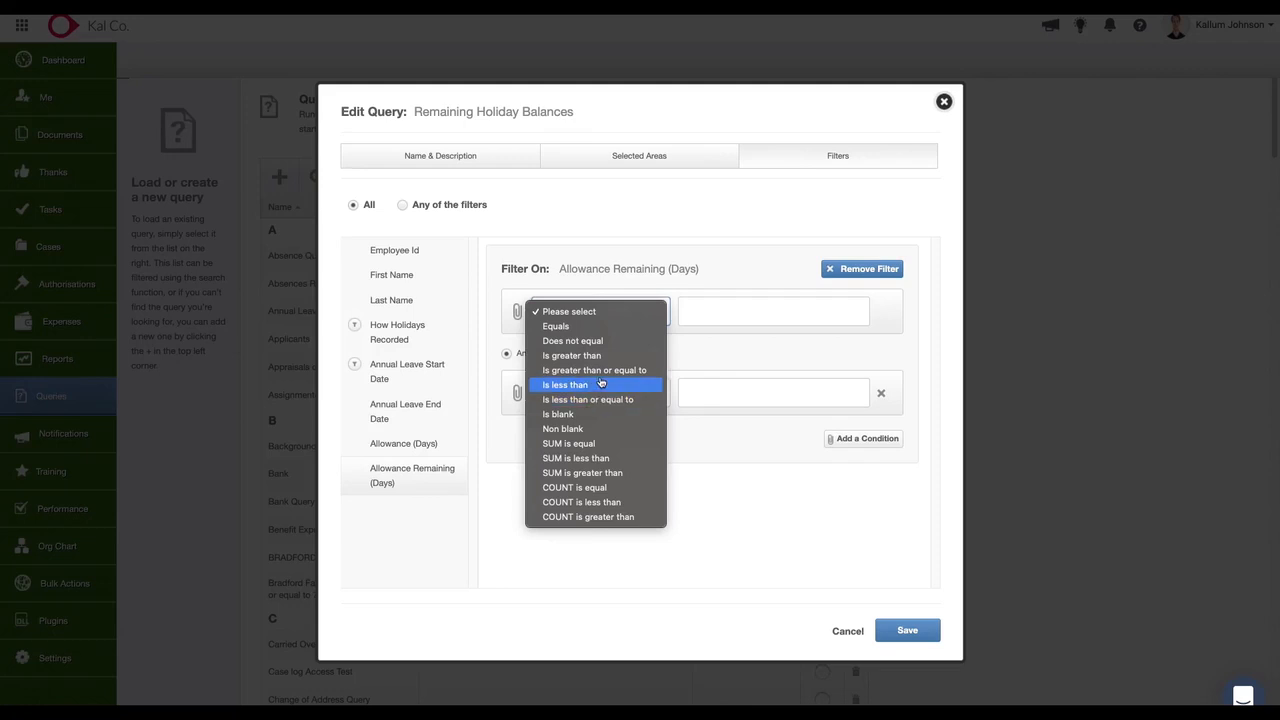
{"action": "left_click", "coordinate": [600, 356]}
{"action": "left_click", "coordinate": [707, 314]}
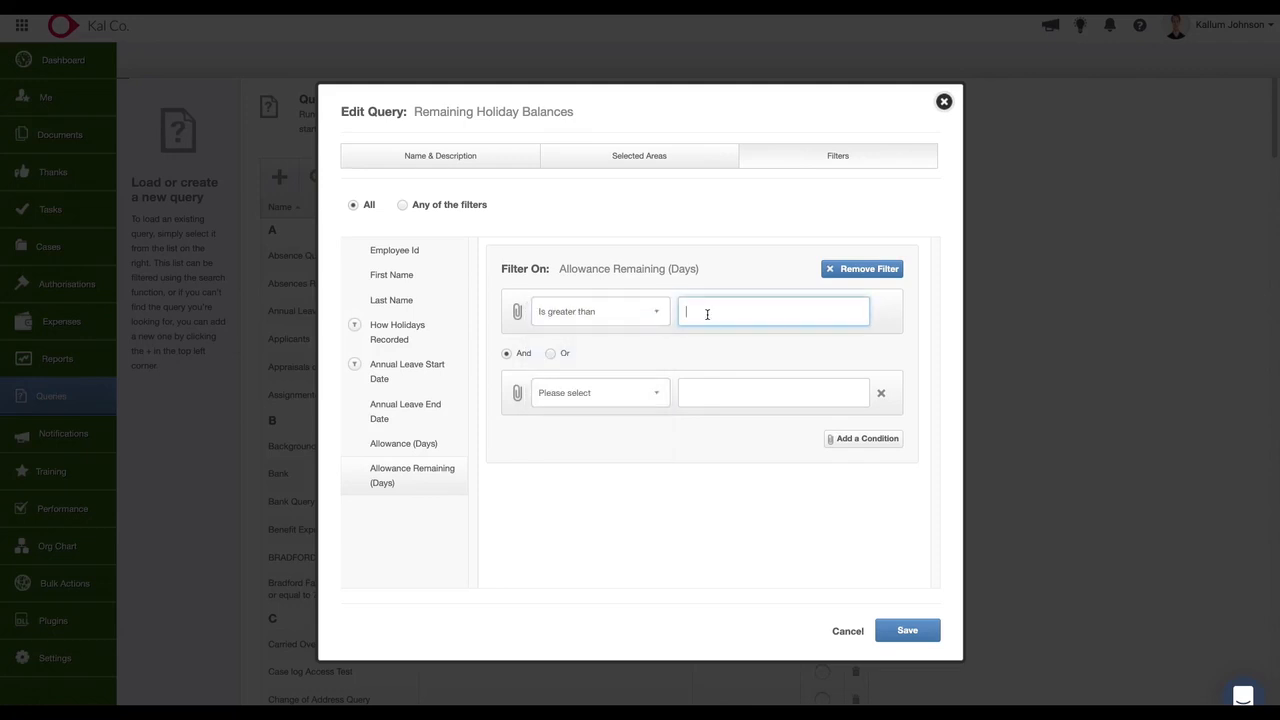
{"action": "left_click", "coordinate": [714, 538]}
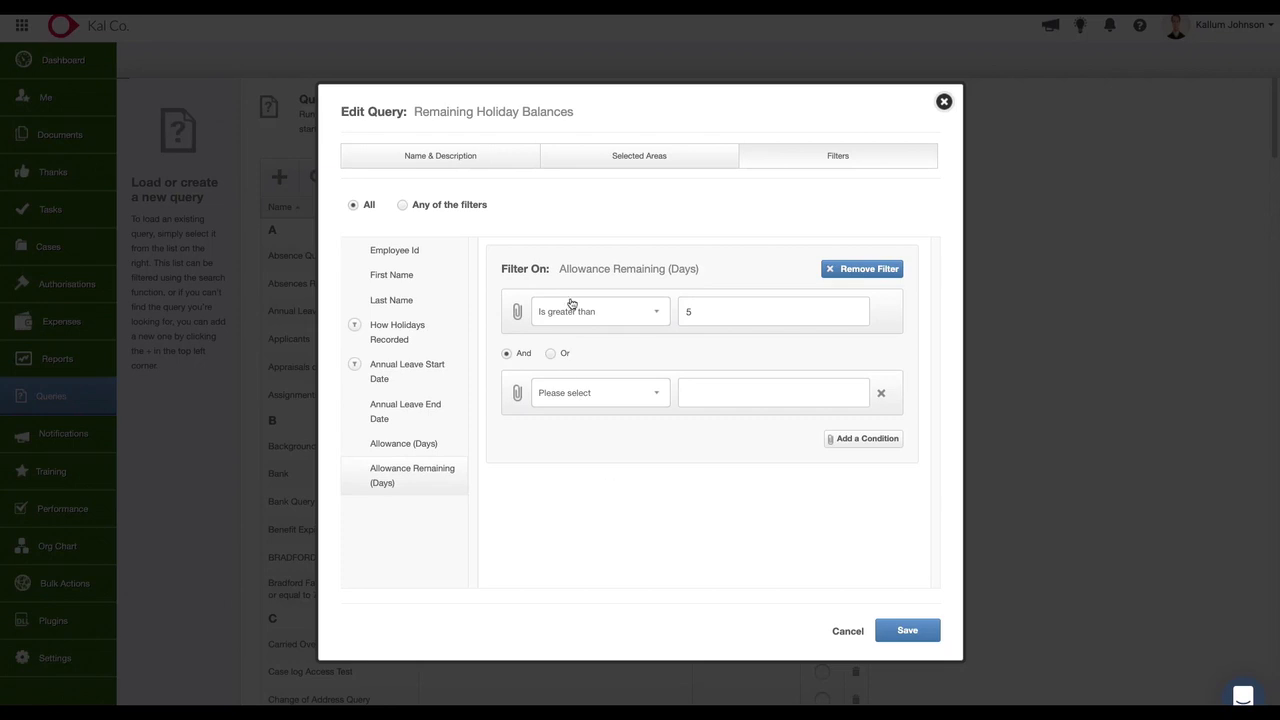
Add the Reports To field to the query's selected areas and set its filter condition to Equals.
{"action": "left_click", "coordinate": [588, 156]}
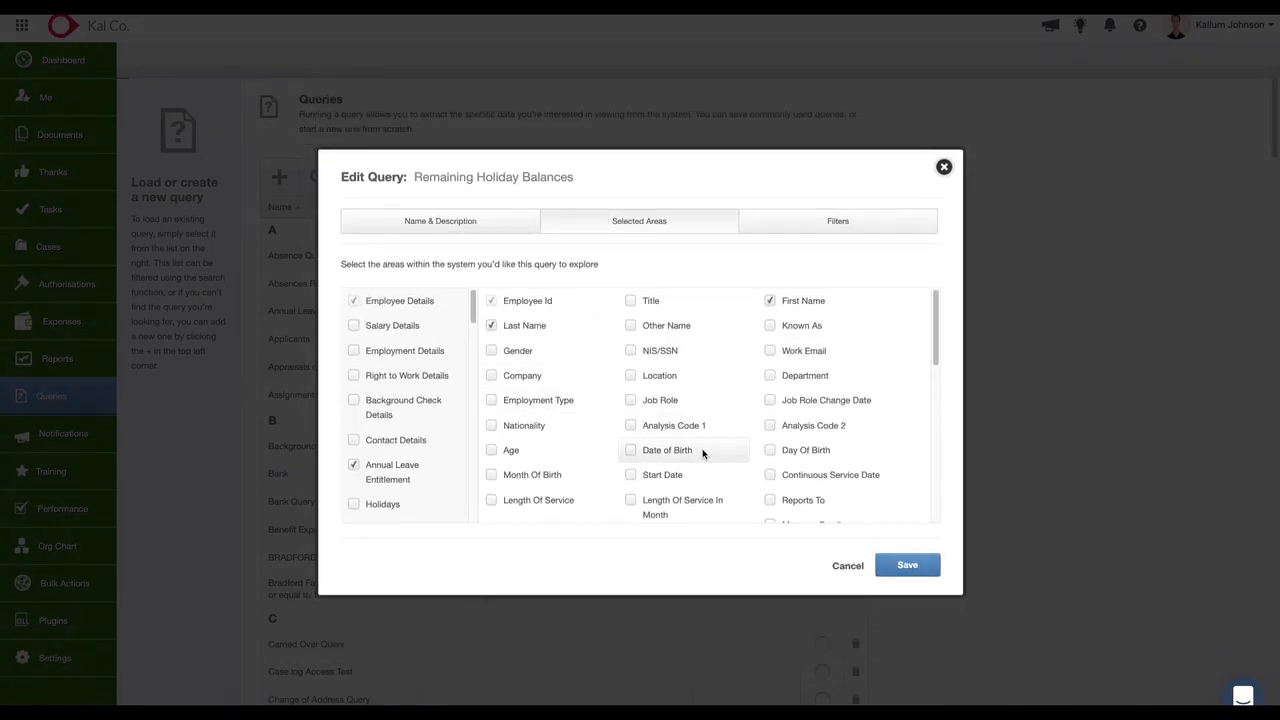
{"action": "left_click", "coordinate": [820, 216]}
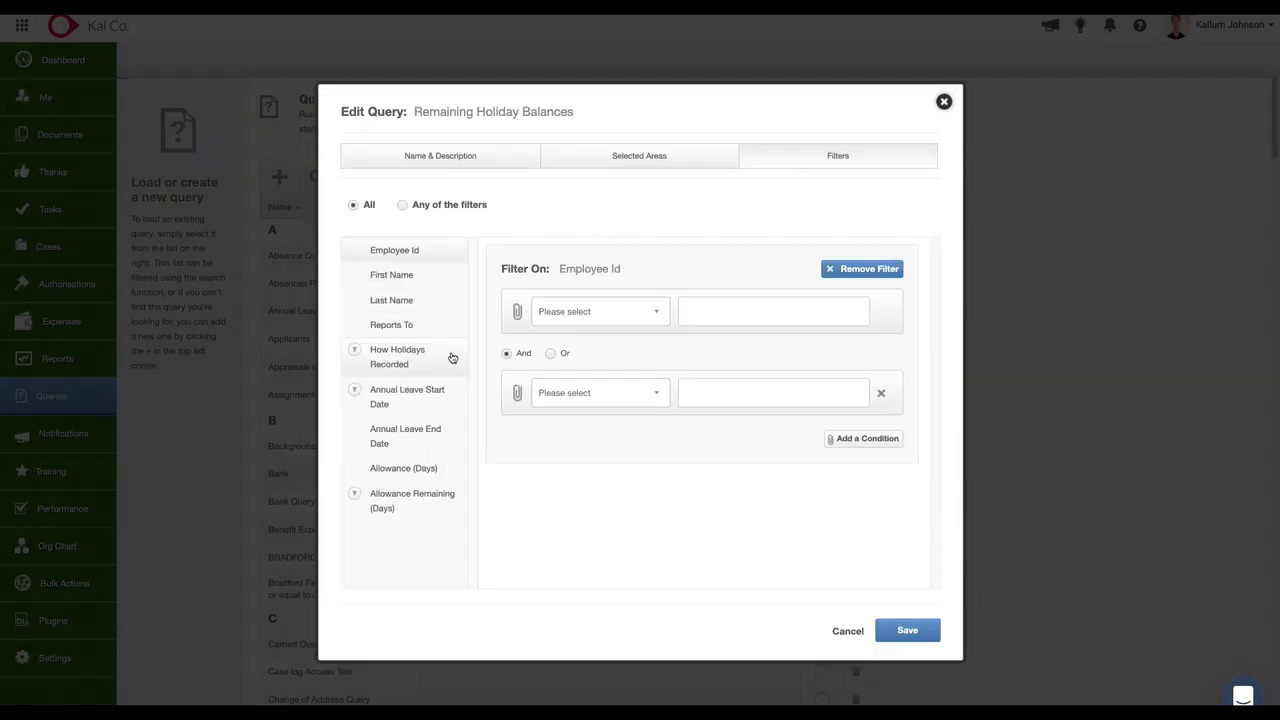
{"action": "left_click", "coordinate": [420, 326]}
{"action": "left_click", "coordinate": [610, 314]}
{"action": "left_click", "coordinate": [598, 327]}
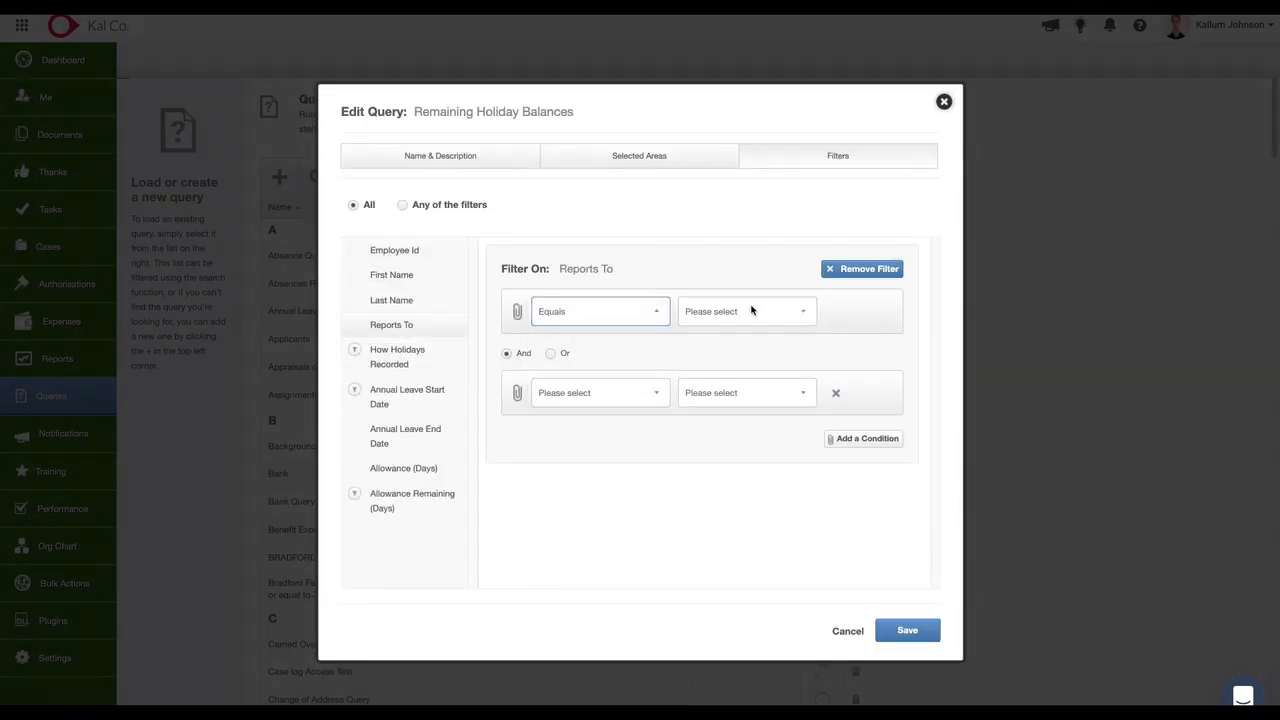
Set the Reports To filter value to the second listed manager, then save the query and review its results across to the allowance columns.
{"action": "left_click", "coordinate": [750, 311]}
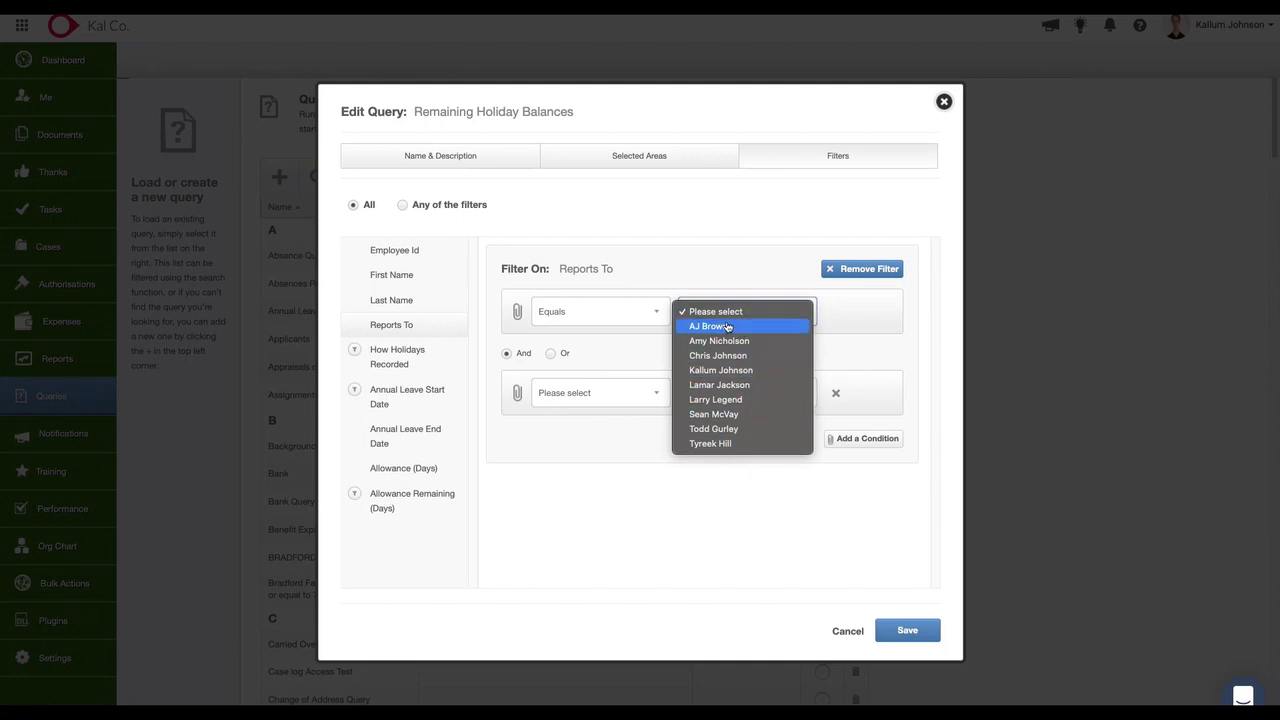
{"action": "left_click", "coordinate": [626, 285]}
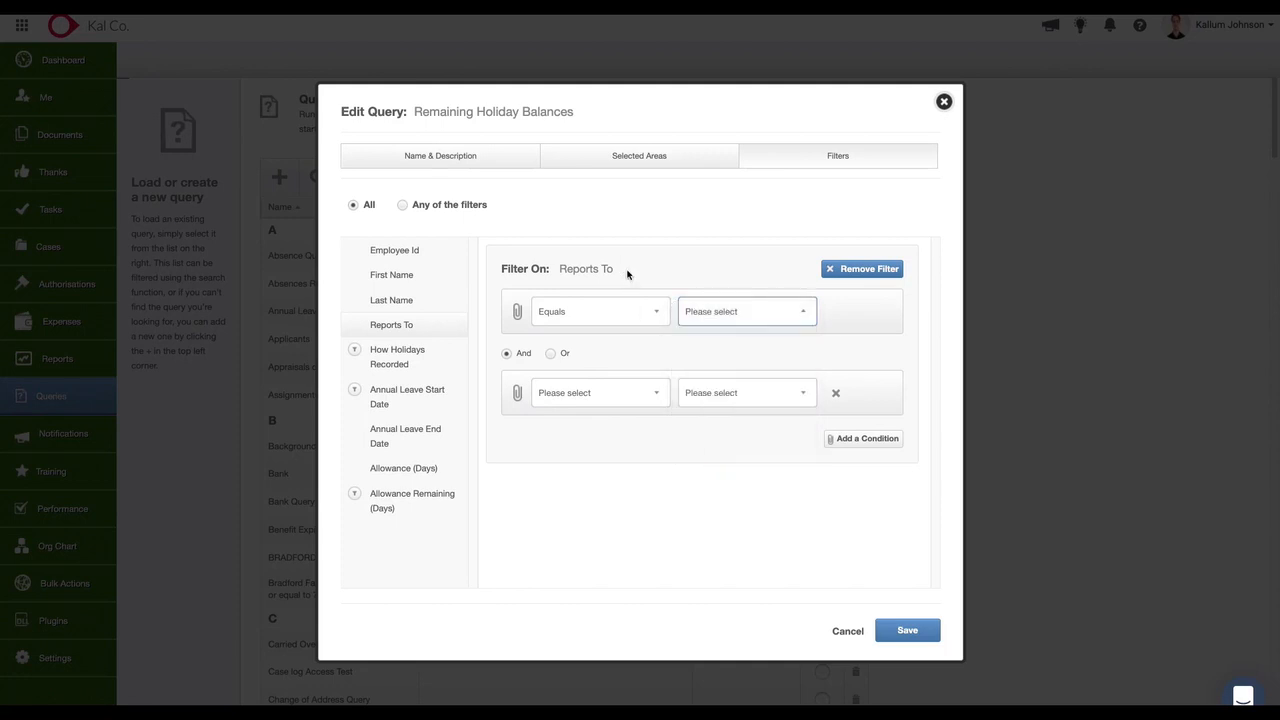
{"action": "left_click_drag", "start_coordinate": [629, 277], "coordinate": [560, 270]}
{"action": "left_click", "coordinate": [772, 307]}
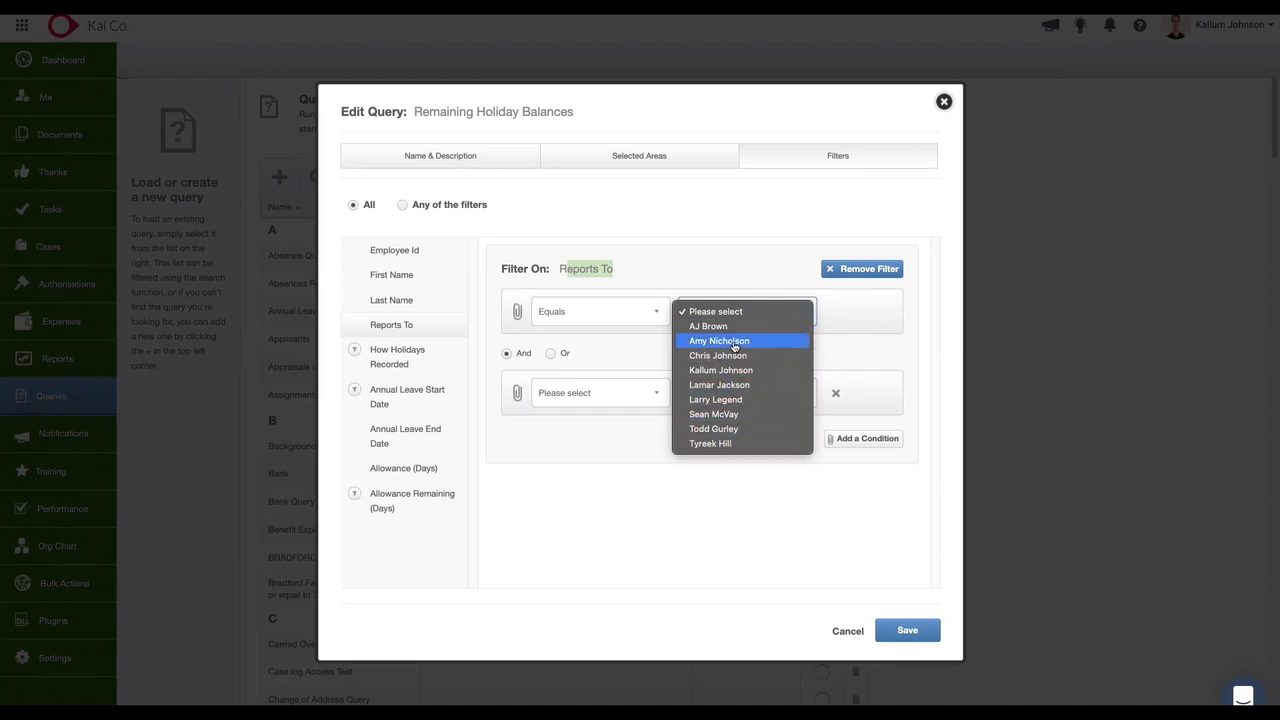
{"action": "left_click", "coordinate": [733, 344]}
{"action": "left_click", "coordinate": [913, 632]}
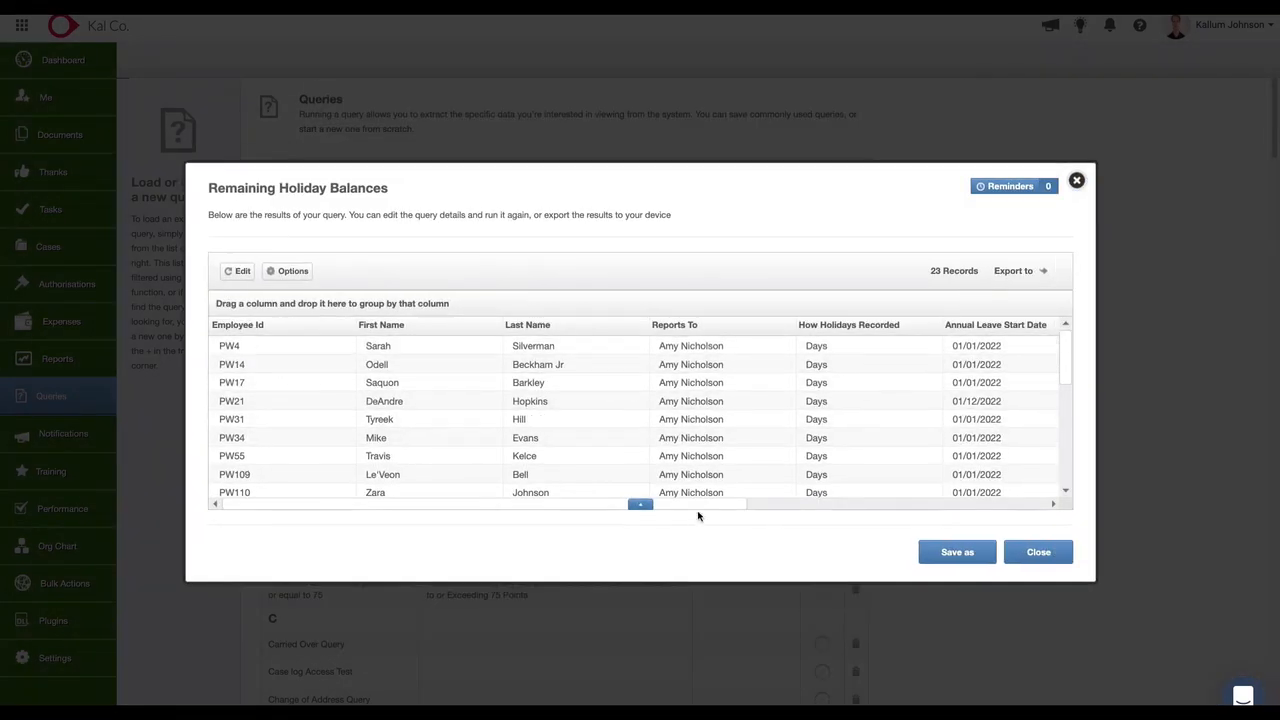
{"action": "left_click_drag", "start_coordinate": [711, 508], "coordinate": [1086, 517]}
{"action": "scroll", "coordinate": [835, 430], "scroll_direction": "down", "scroll_amount": 5}
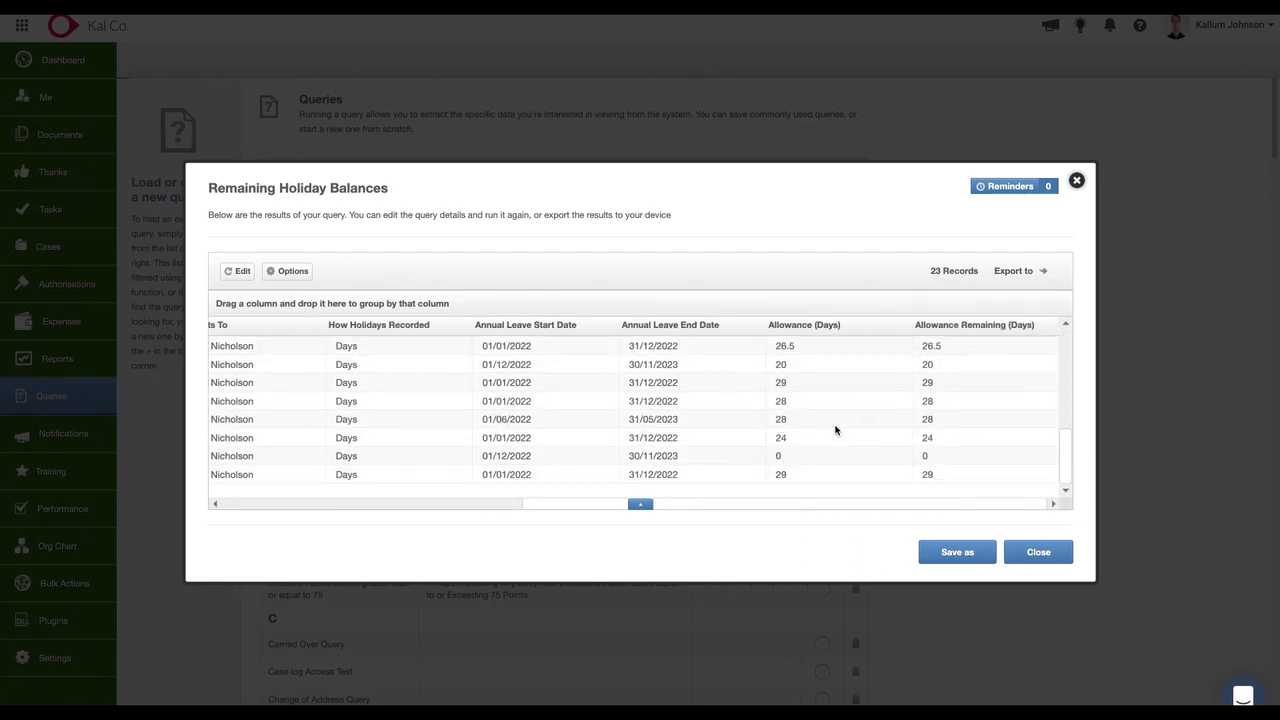
{"action": "scroll", "coordinate": [829, 410], "scroll_direction": "up", "scroll_amount": 5}
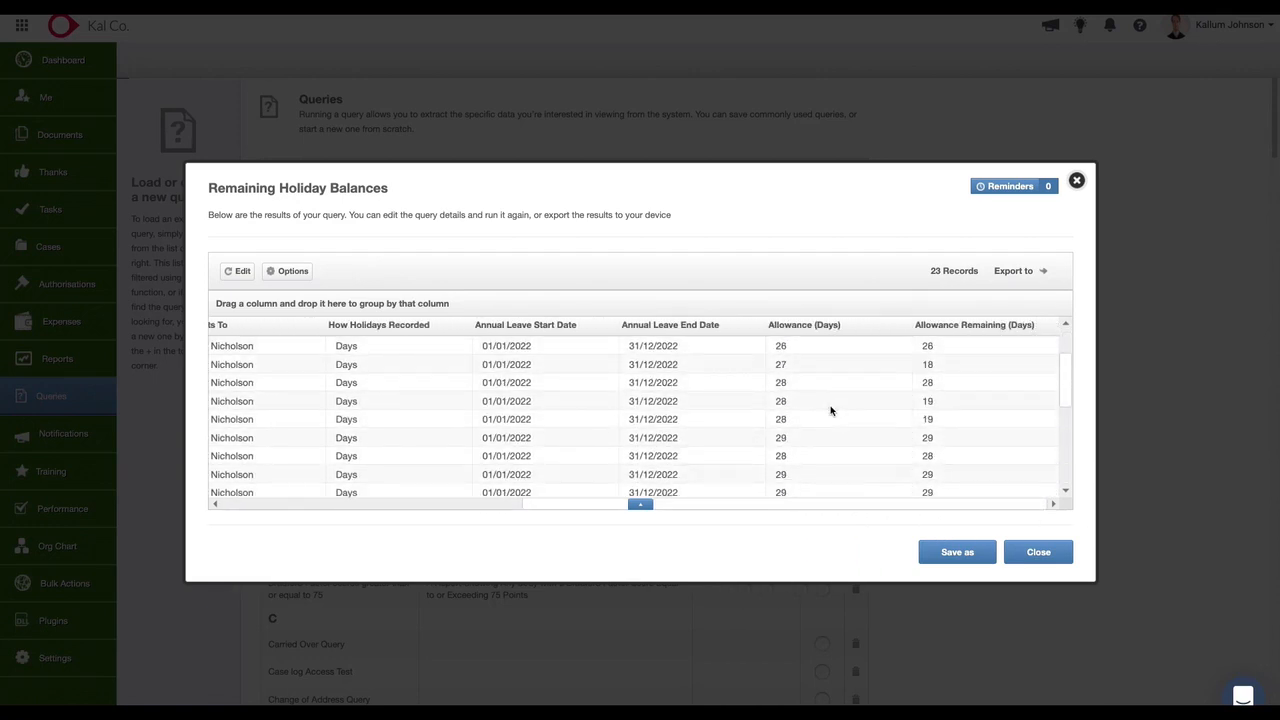
{"action": "left_click_drag", "start_coordinate": [811, 509], "coordinate": [391, 514]}
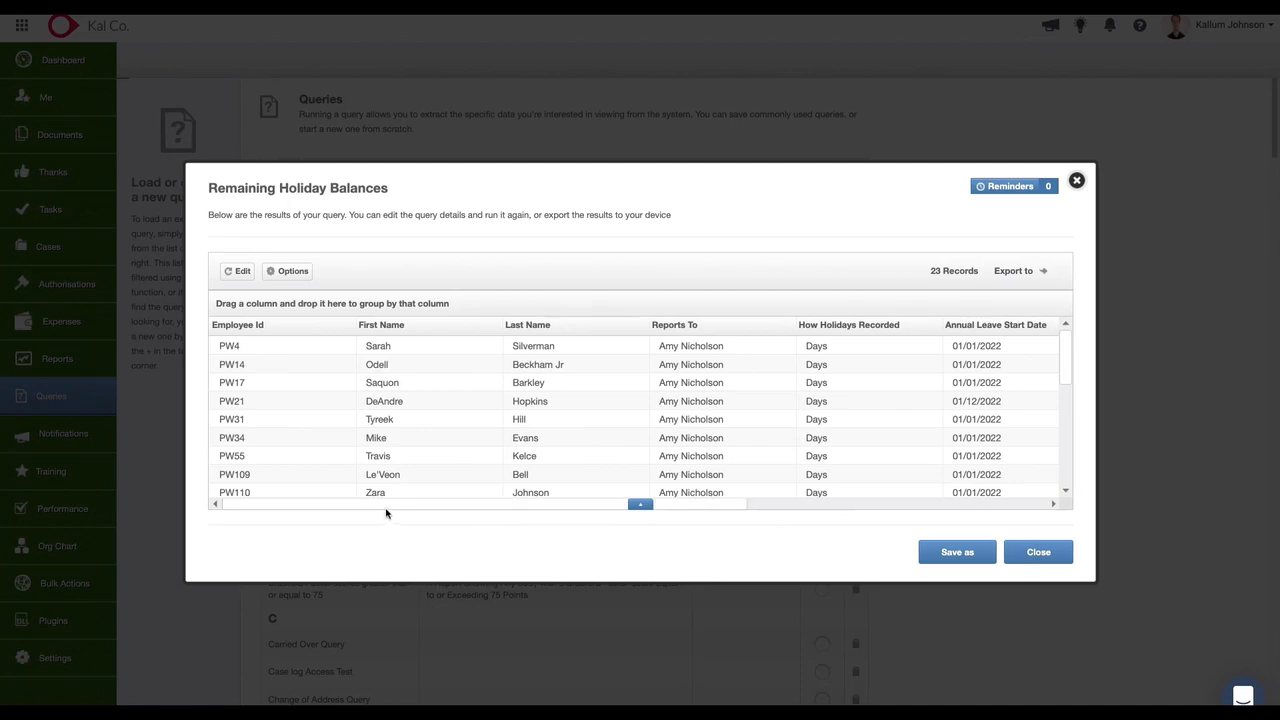
Edit the query again to filter Allowance Remaining (Days) to values greater than 5, and save it.
{"action": "left_click", "coordinate": [231, 271]}
{"action": "left_click", "coordinate": [838, 251]}
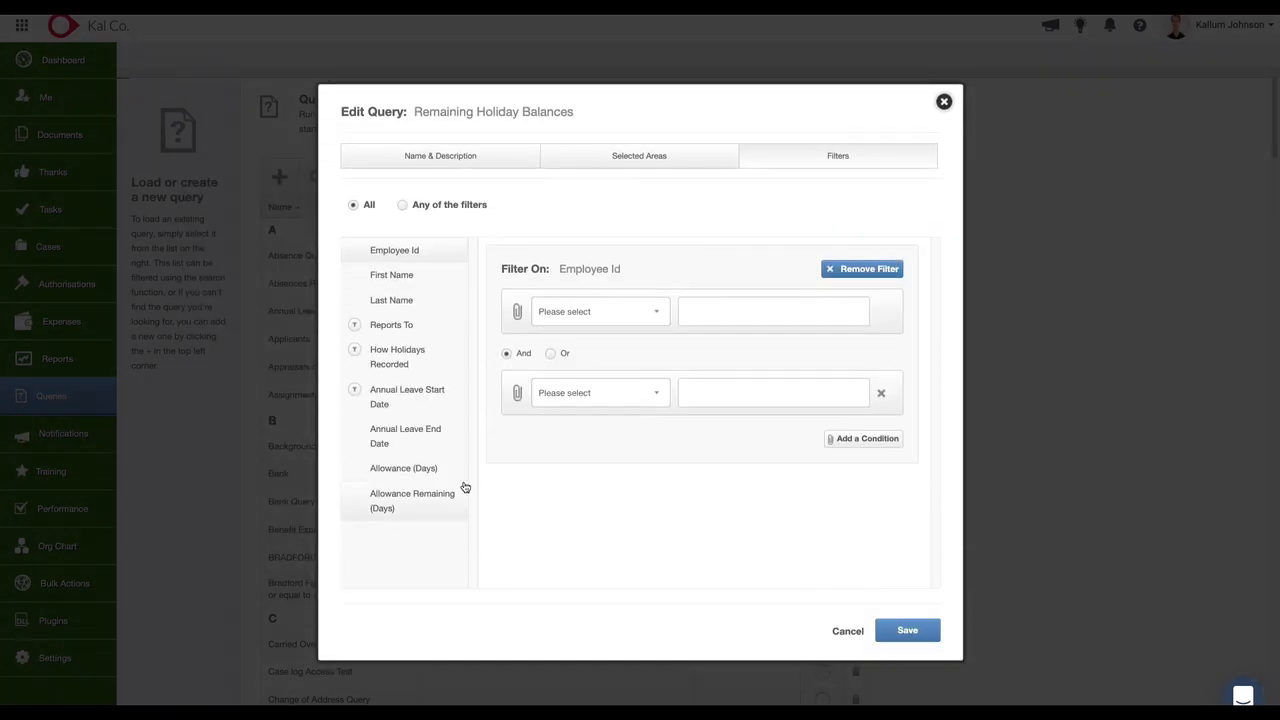
{"action": "left_click", "coordinate": [443, 503]}
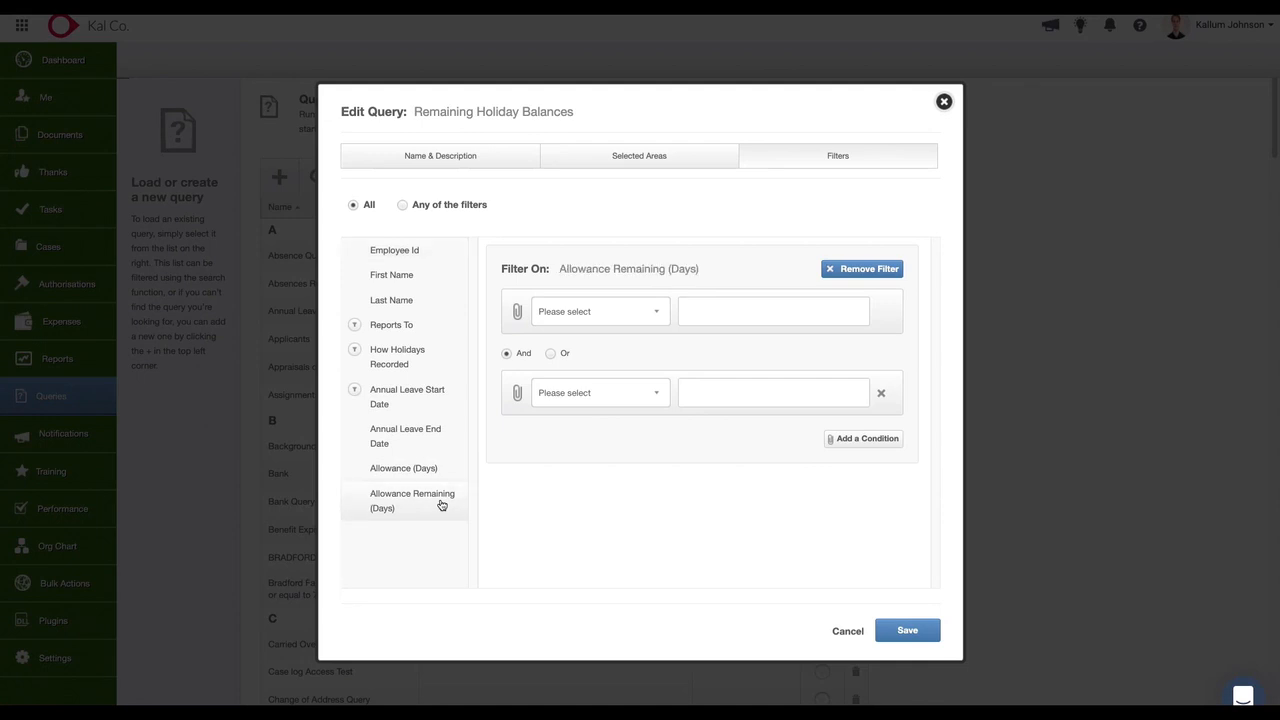
{"action": "left_click", "coordinate": [612, 318]}
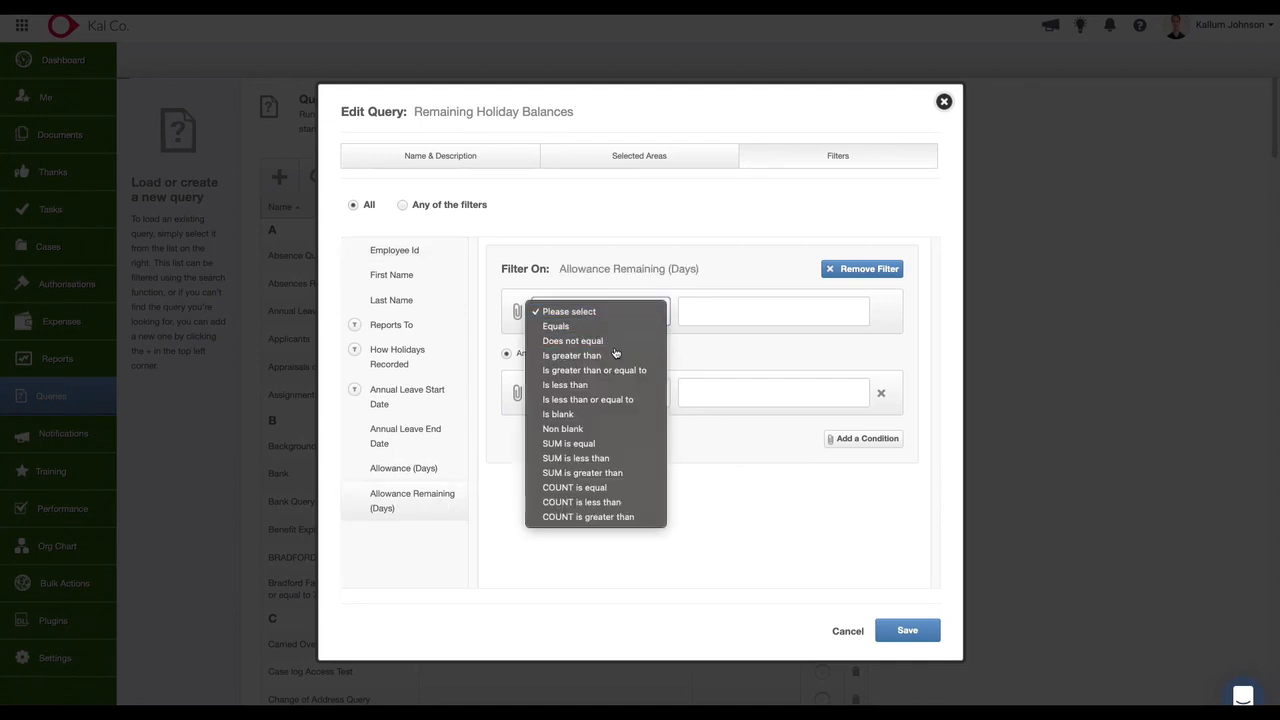
{"action": "left_click", "coordinate": [598, 355]}
{"action": "left_click", "coordinate": [703, 313]}
{"action": "type", "text": "5"}
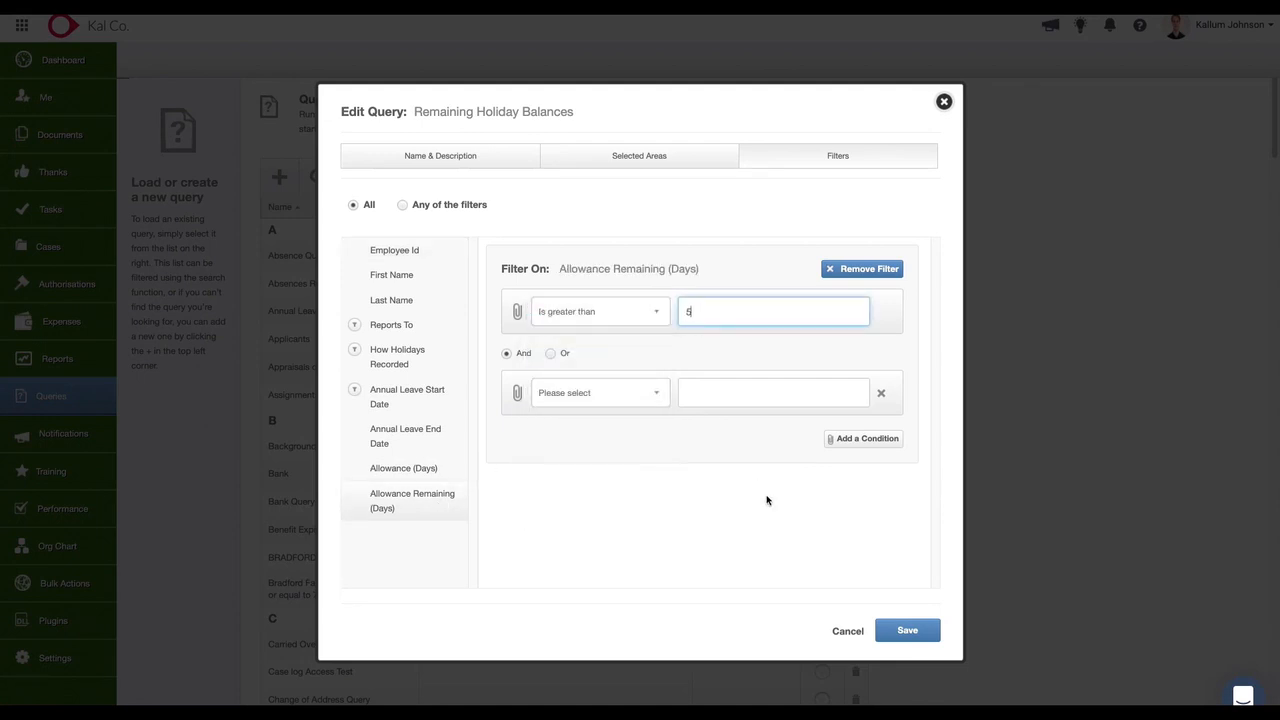
{"action": "left_click", "coordinate": [767, 500]}
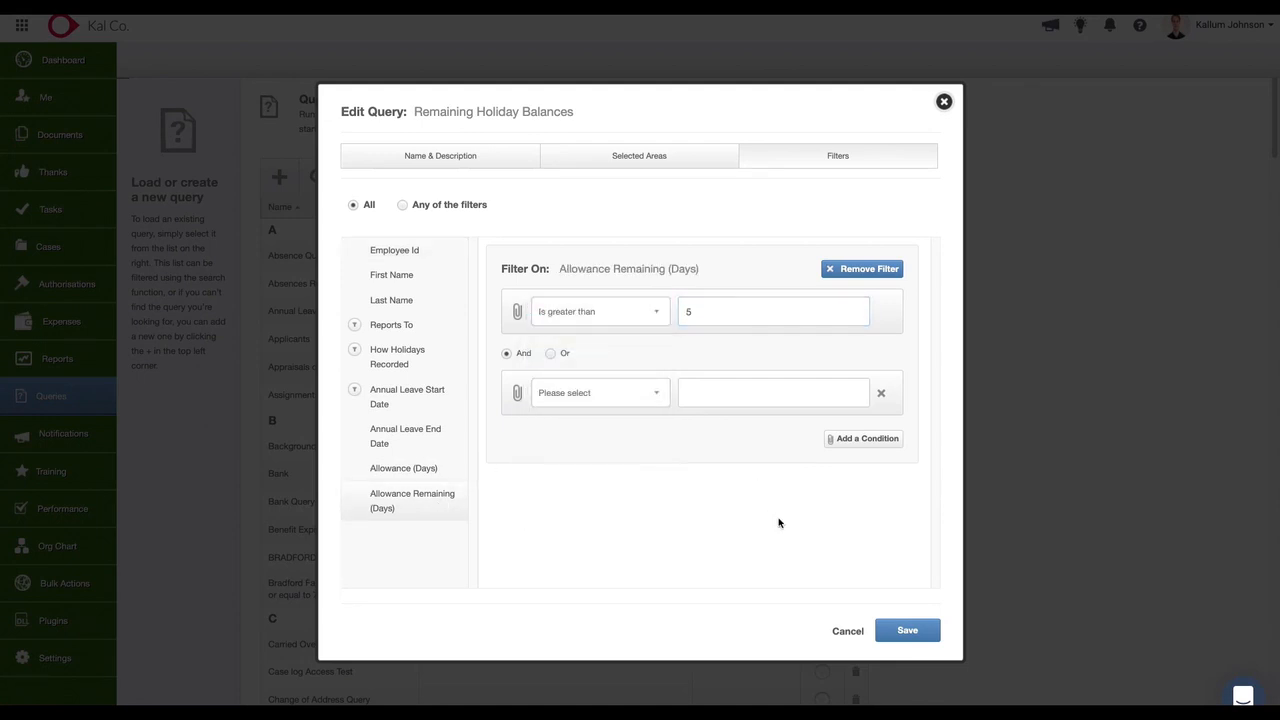
{"action": "left_click", "coordinate": [926, 633]}
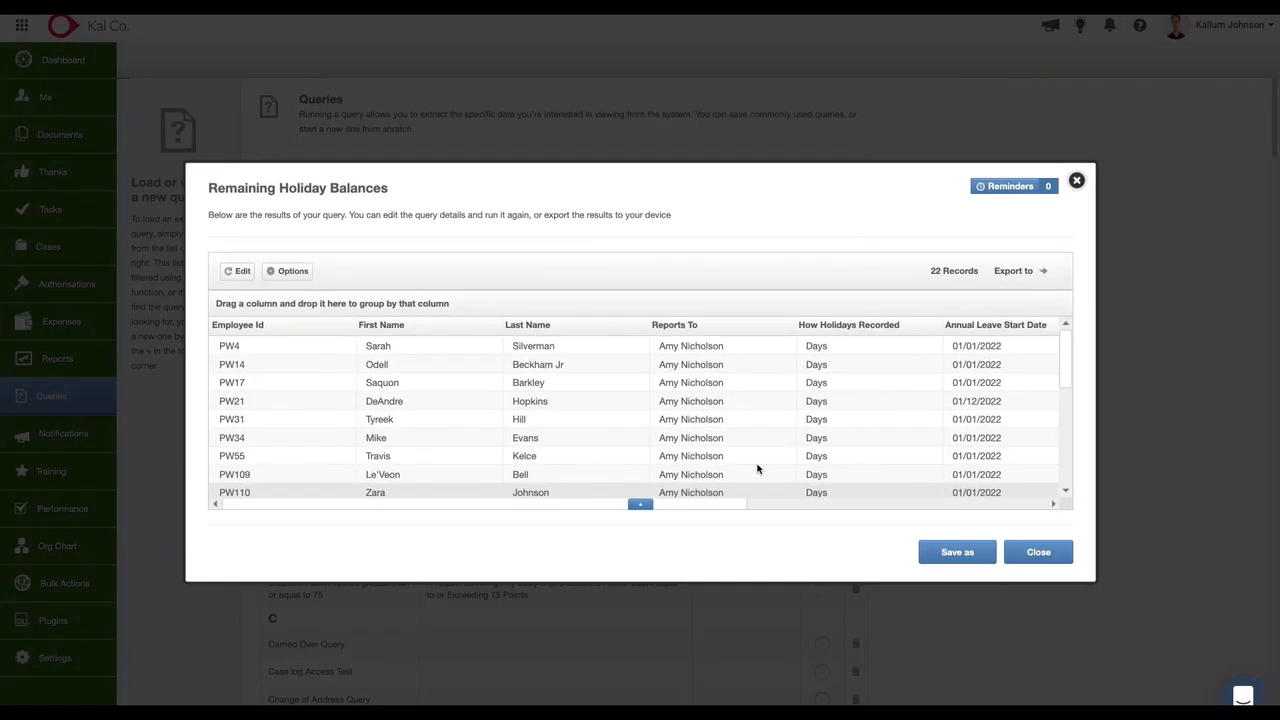
Review the filtered results across to the remaining allowance column and close the Remaining Holiday Balances query.
{"action": "scroll", "coordinate": [960, 480], "scroll_direction": "right", "scroll_amount": 10}
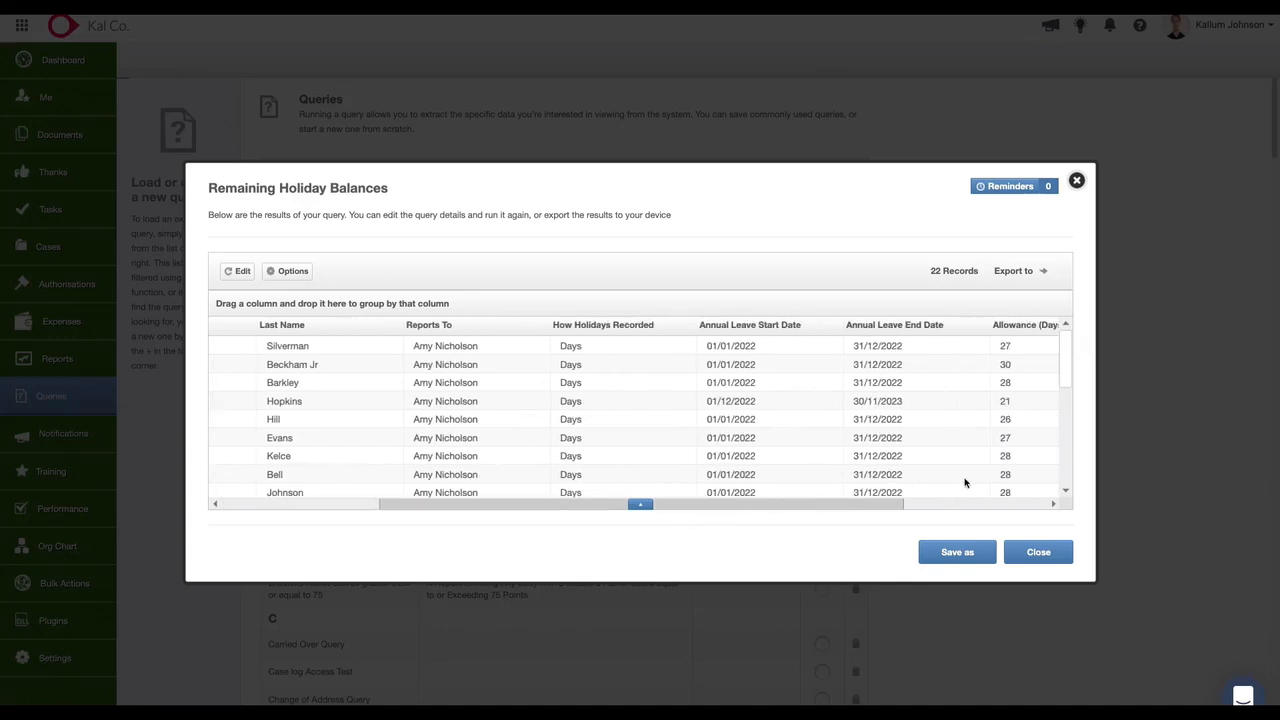
{"action": "scroll", "coordinate": [877, 462], "scroll_direction": "down", "scroll_amount": 5}
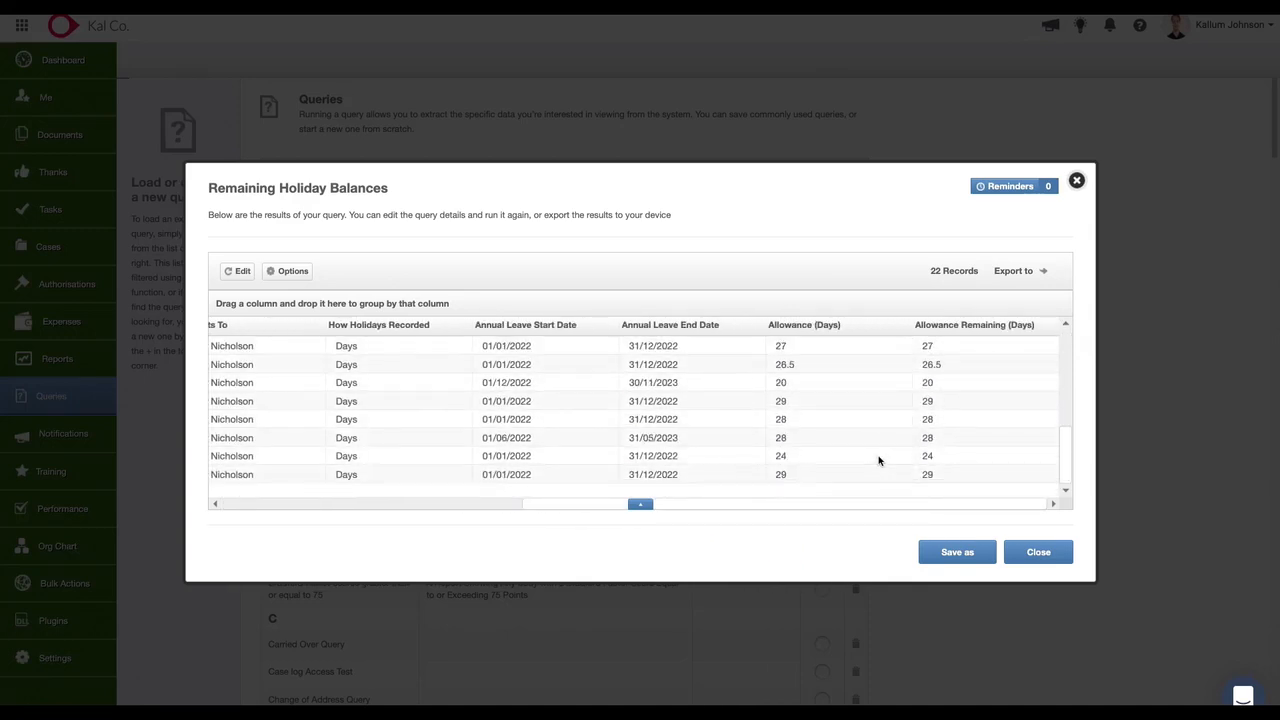
{"action": "scroll", "coordinate": [879, 457], "scroll_direction": "up", "scroll_amount": 5}
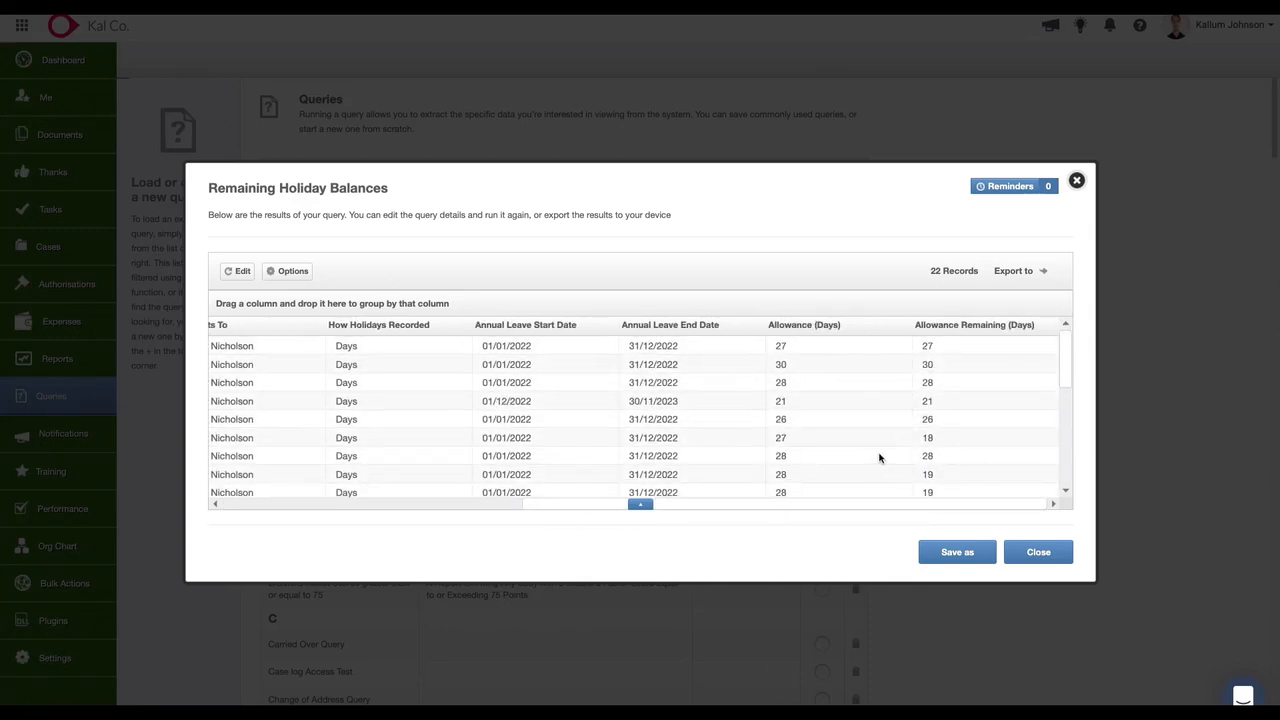
{"action": "left_click", "coordinate": [1024, 553]}
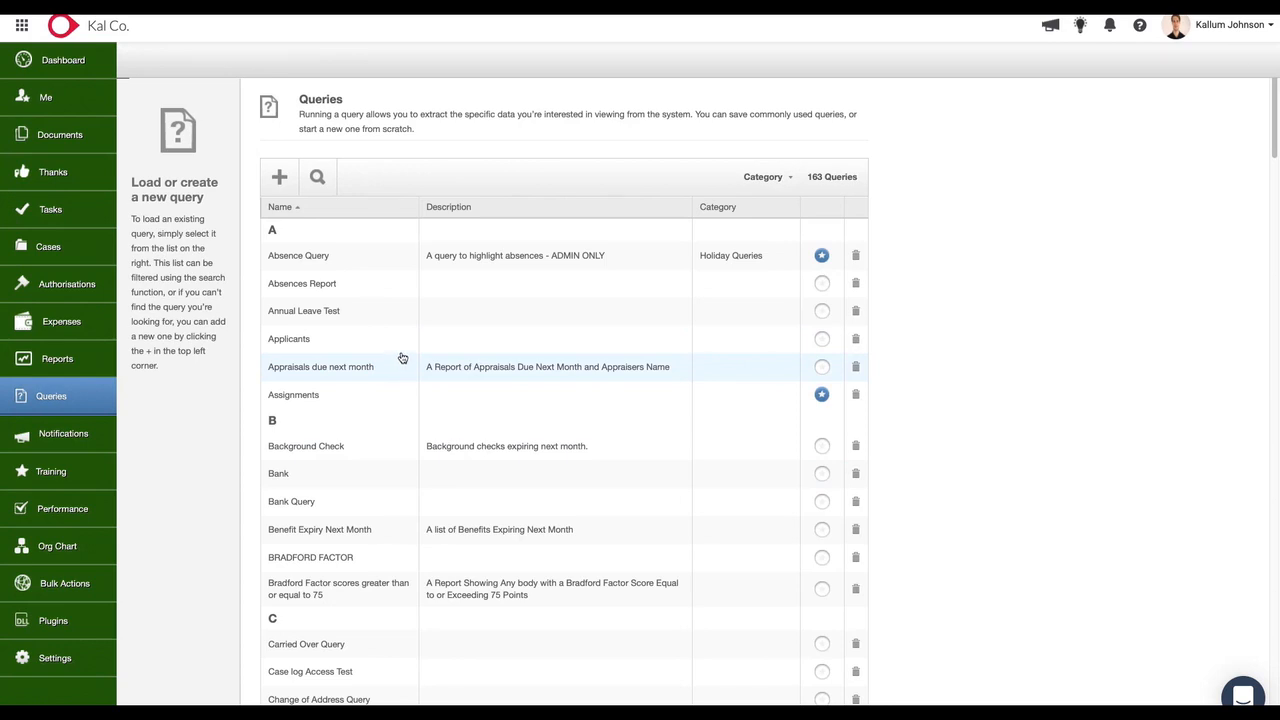
Search the queries for Headcount, open the Headcount 2021 query and check its record count.
{"action": "left_click", "coordinate": [317, 177]}
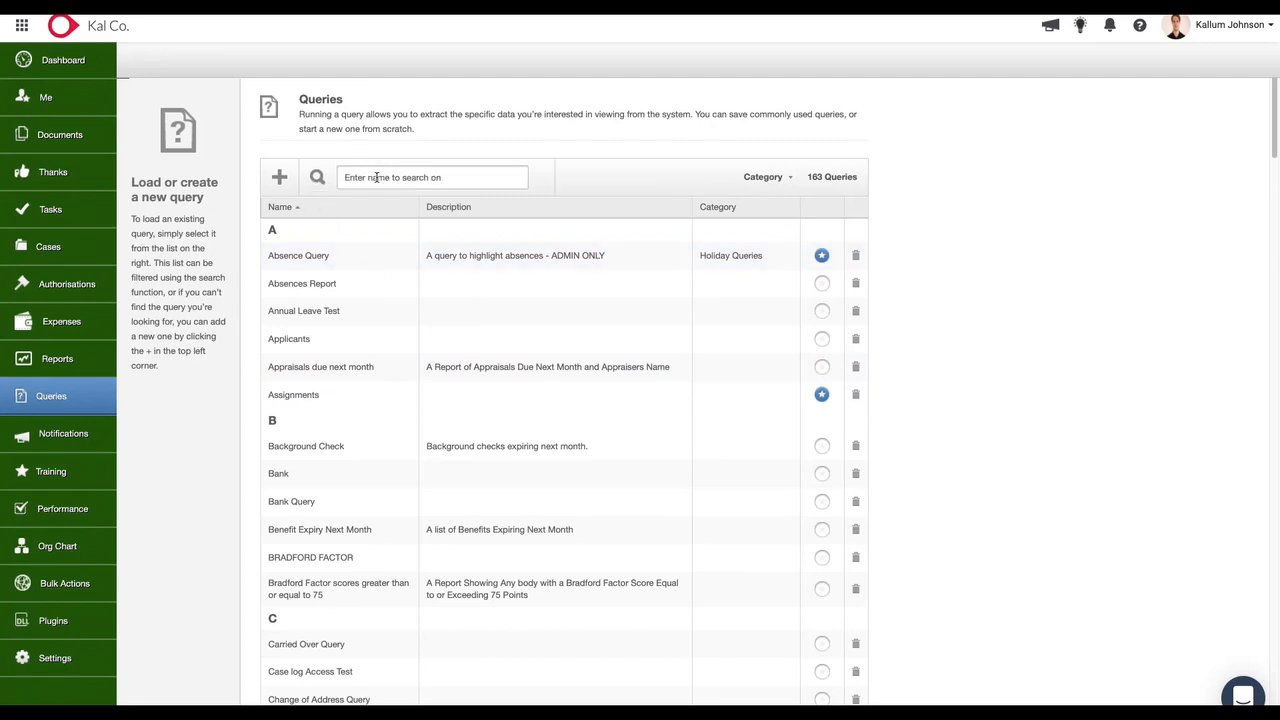
{"action": "type", "text": "Headcount"}
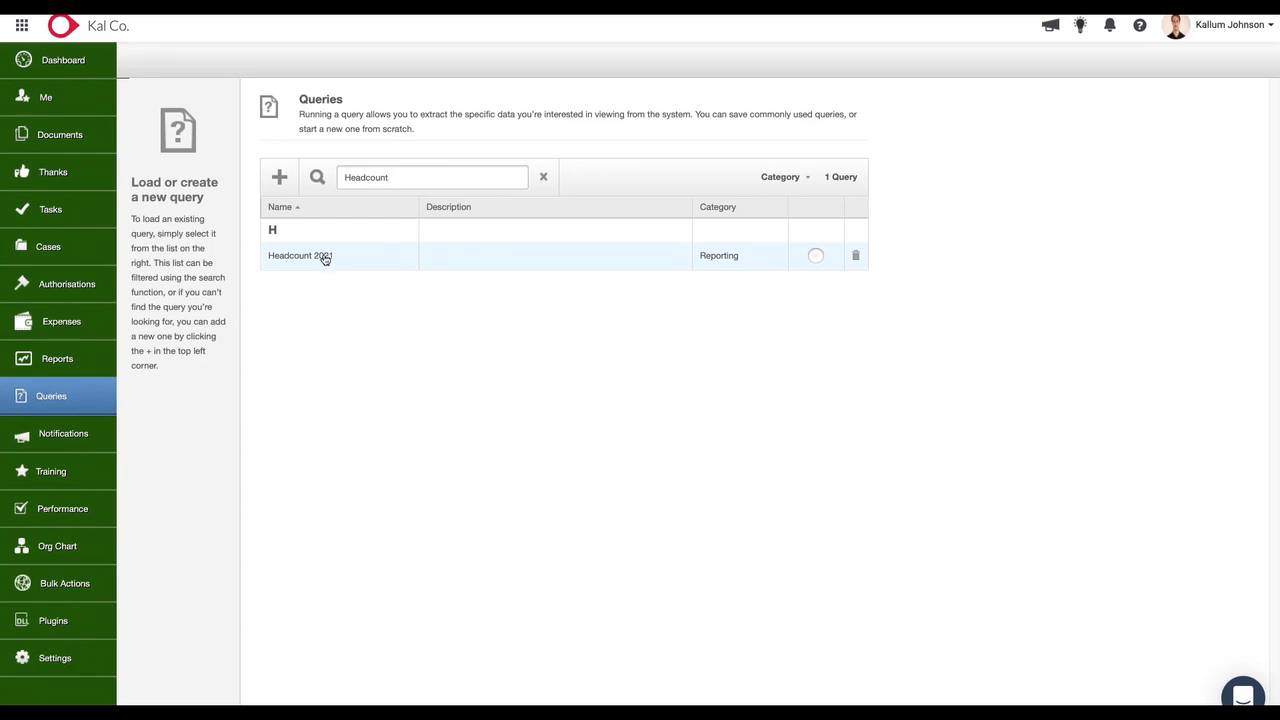
{"action": "left_click", "coordinate": [323, 257]}
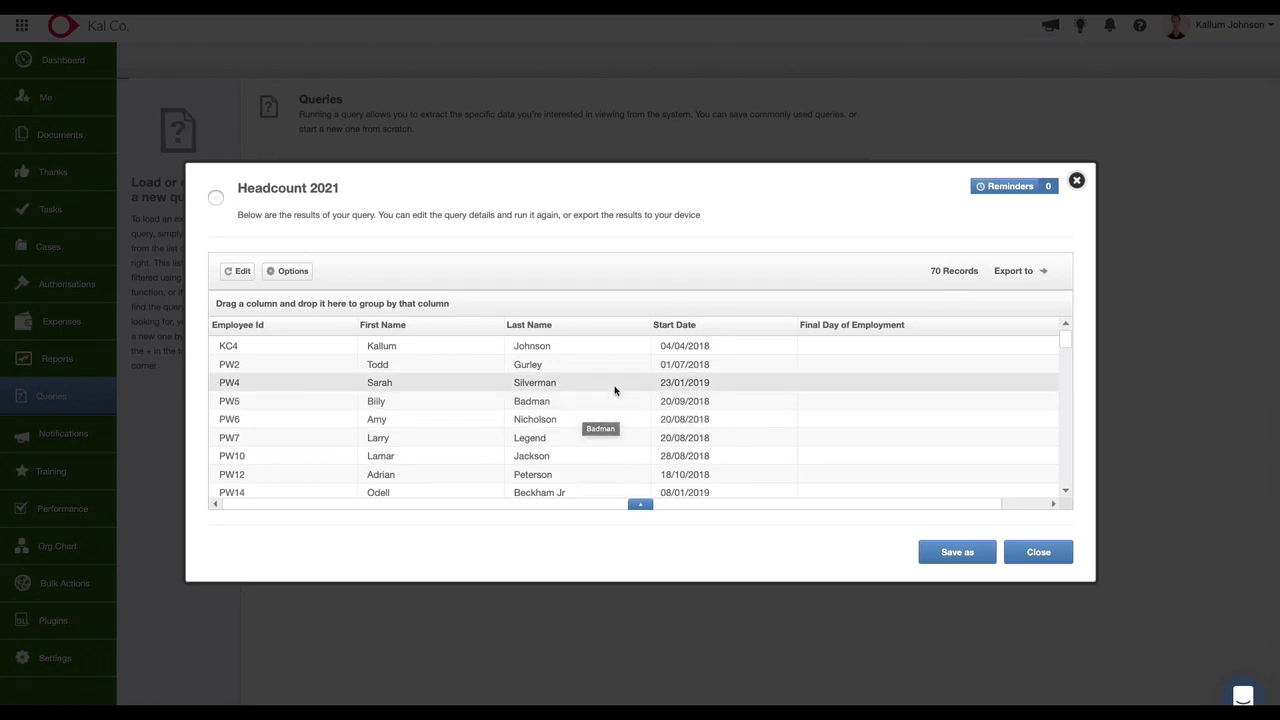
{"action": "left_click_drag", "start_coordinate": [916, 272], "coordinate": [966, 266]}
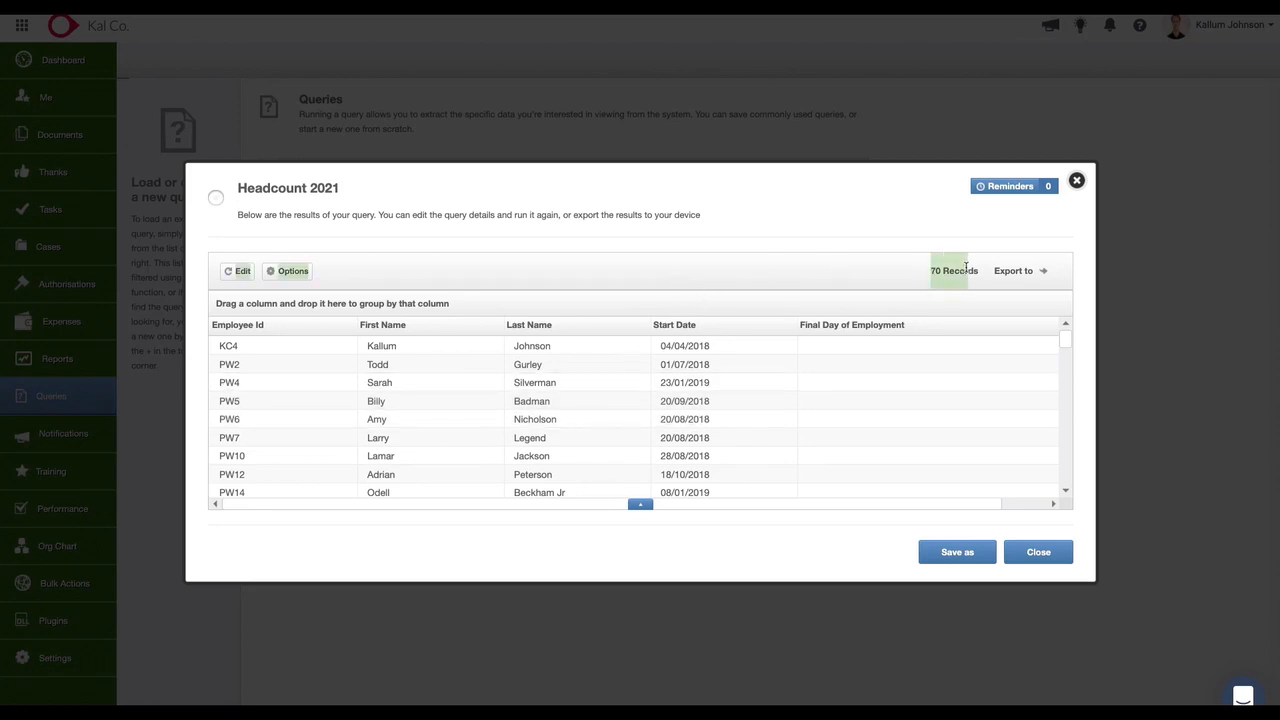
{"action": "left_click", "coordinate": [902, 277]}
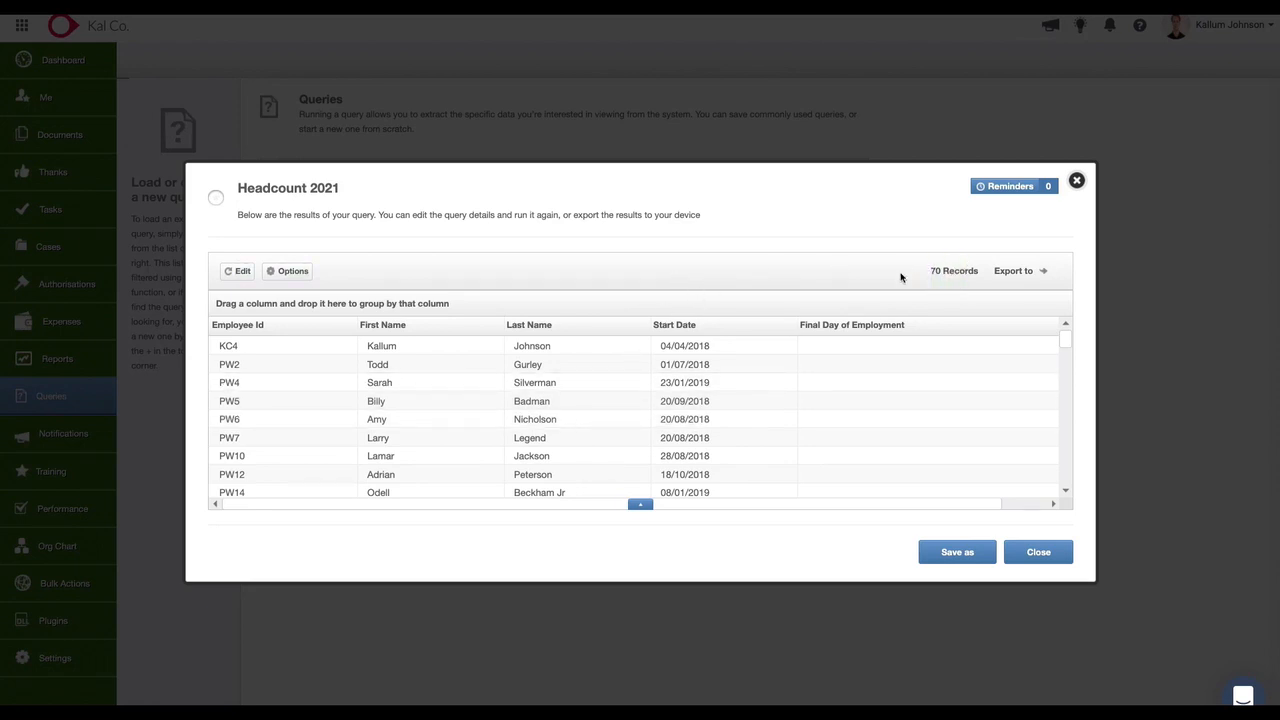
Examine the Start Date and Final Day of Employment filter conditions of the Headcount 2021 query, and save it without edits.
{"action": "left_click", "coordinate": [245, 279]}
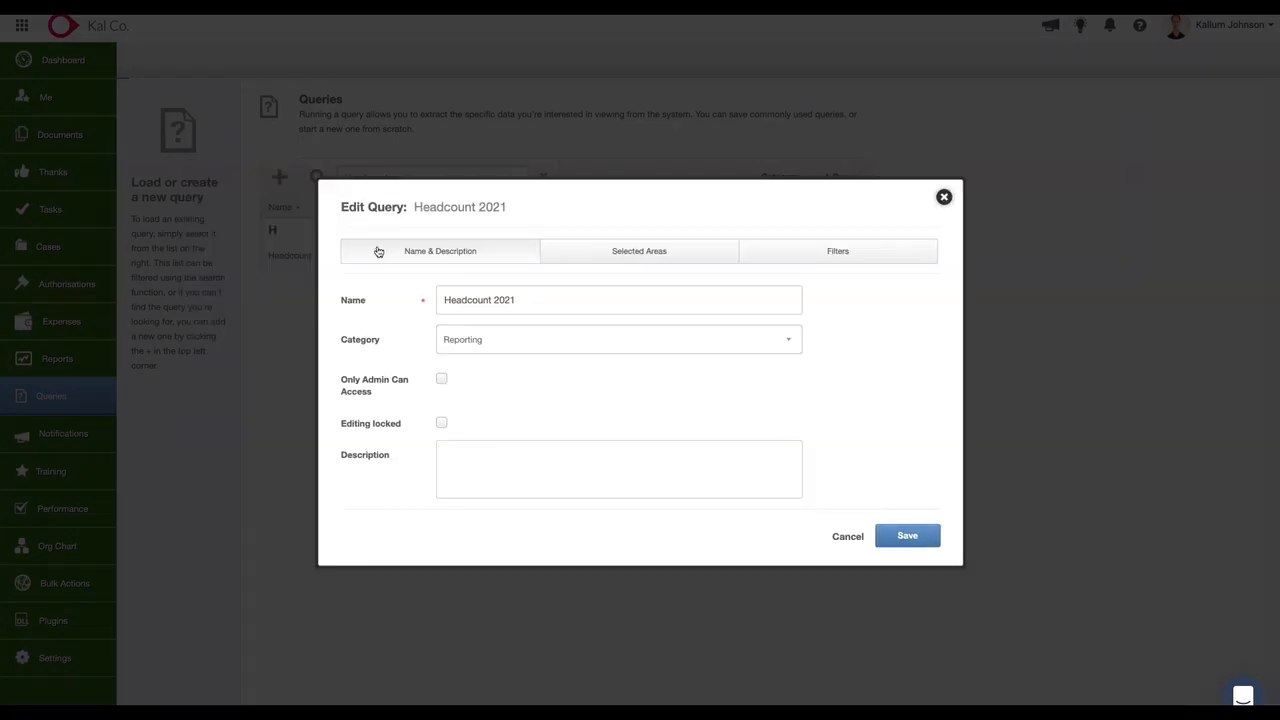
{"action": "double_click", "coordinate": [490, 208]}
{"action": "left_click", "coordinate": [708, 225]}
{"action": "left_click", "coordinate": [831, 255]}
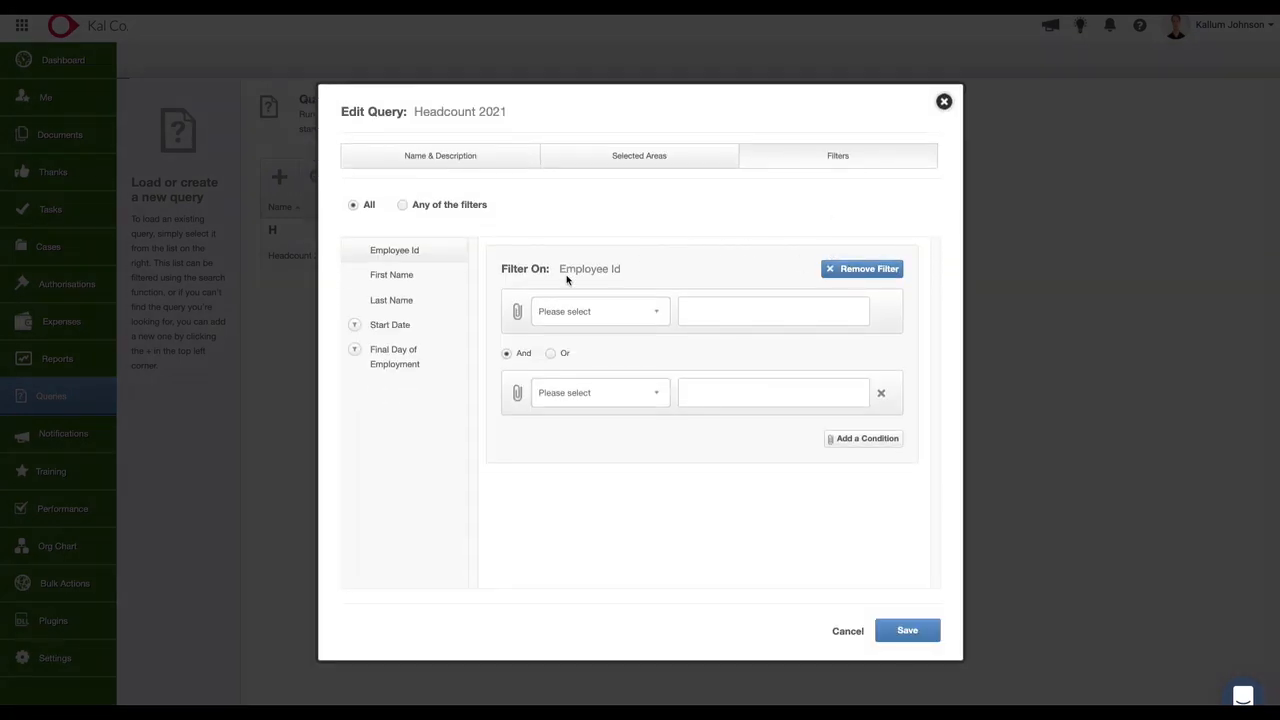
{"action": "left_click", "coordinate": [421, 324]}
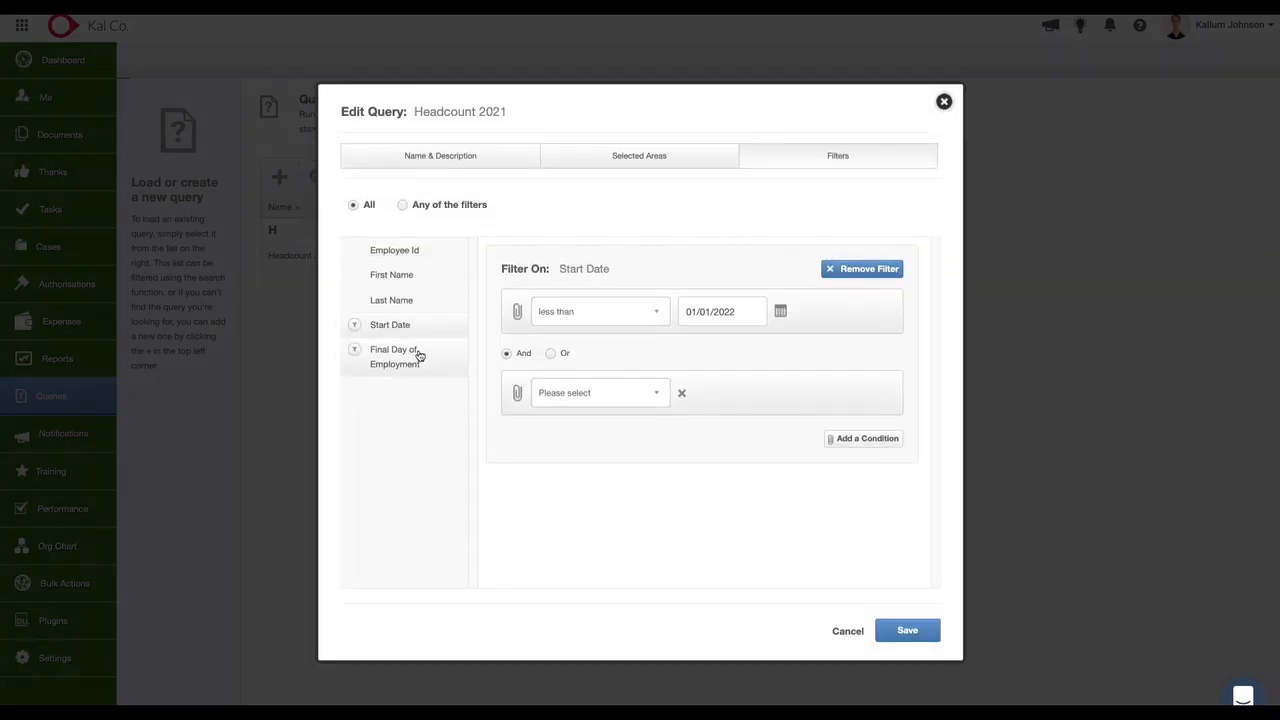
{"action": "left_click", "coordinate": [420, 356]}
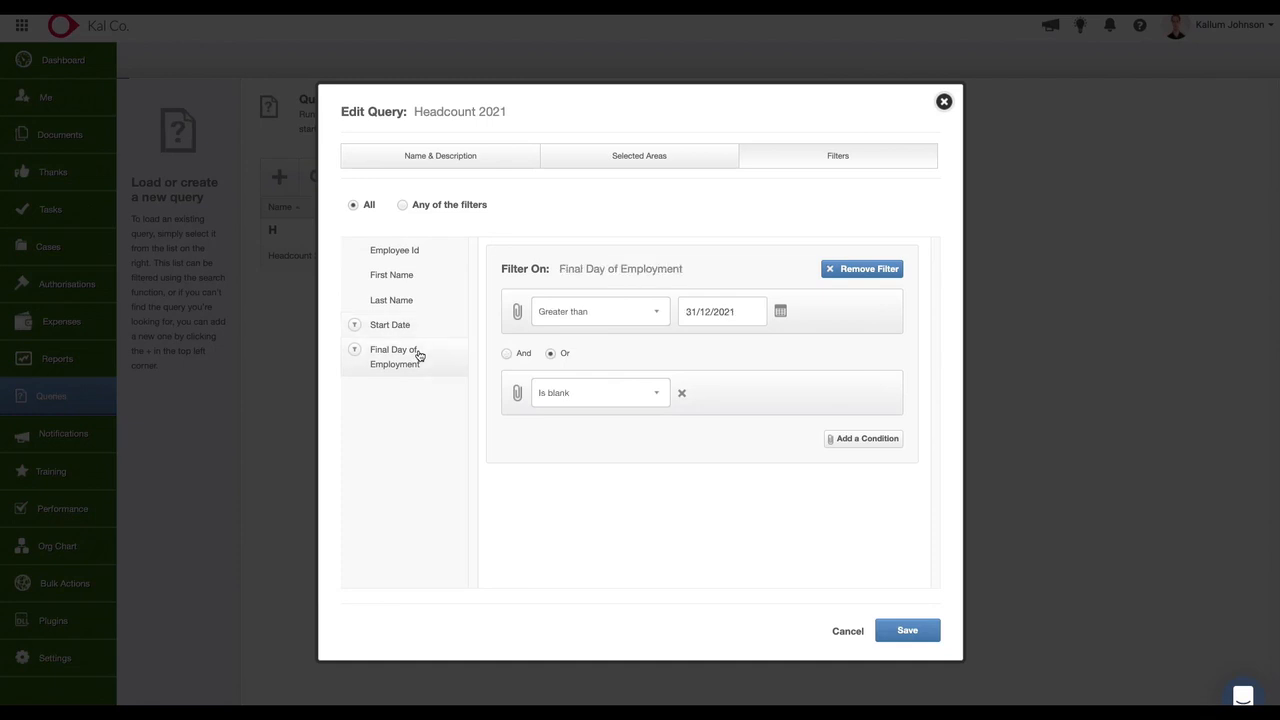
{"action": "left_click", "coordinate": [417, 330]}
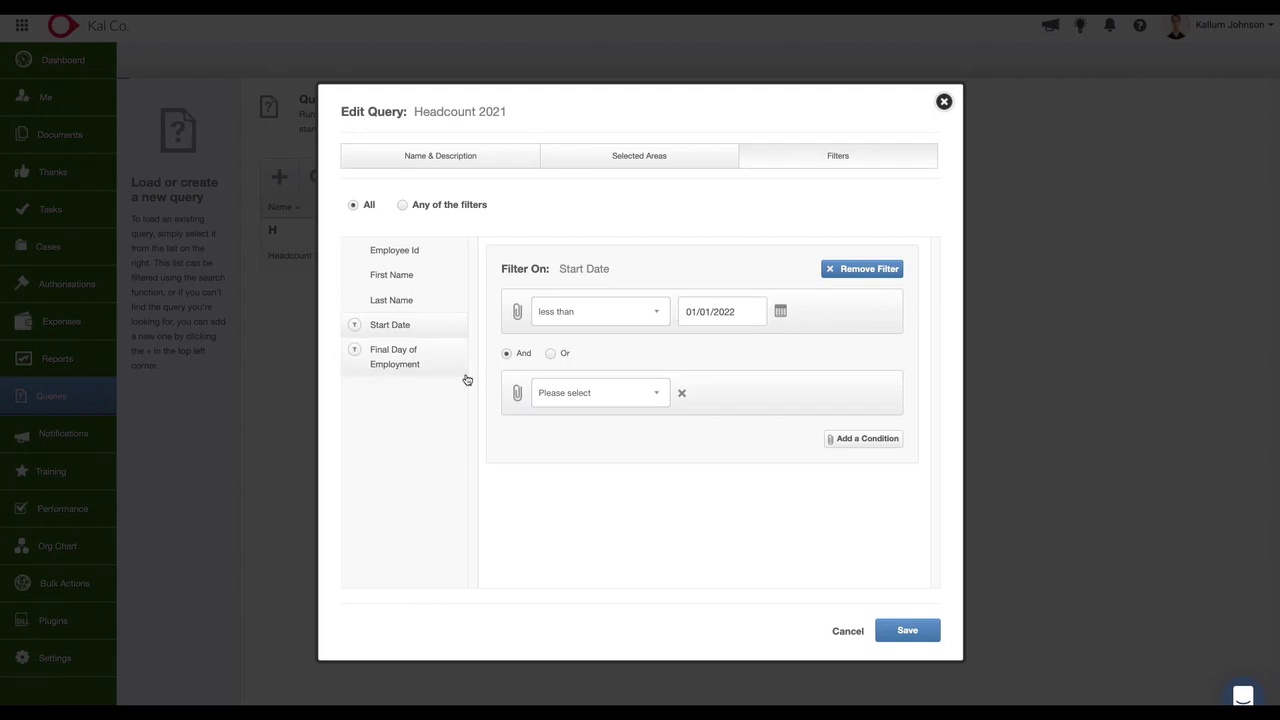
{"action": "left_click", "coordinate": [433, 370]}
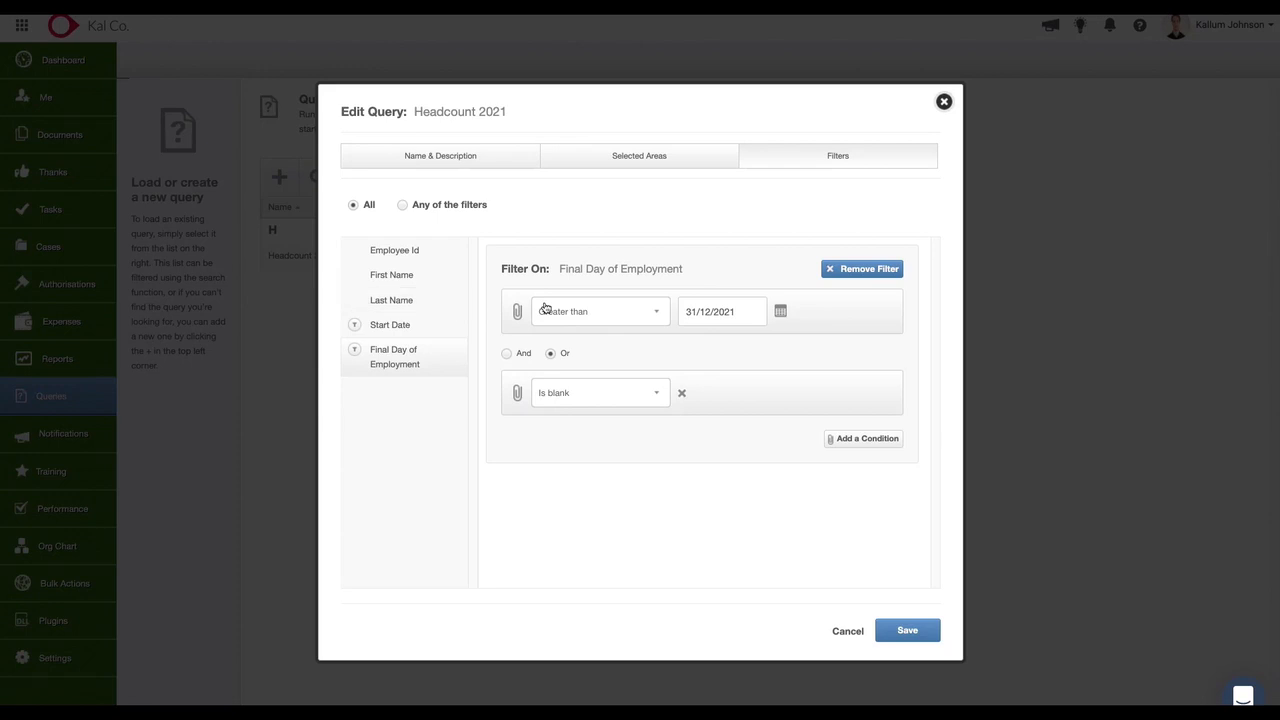
{"action": "left_click", "coordinate": [388, 330]}
{"action": "left_click", "coordinate": [400, 358]}
{"action": "left_click", "coordinate": [411, 330]}
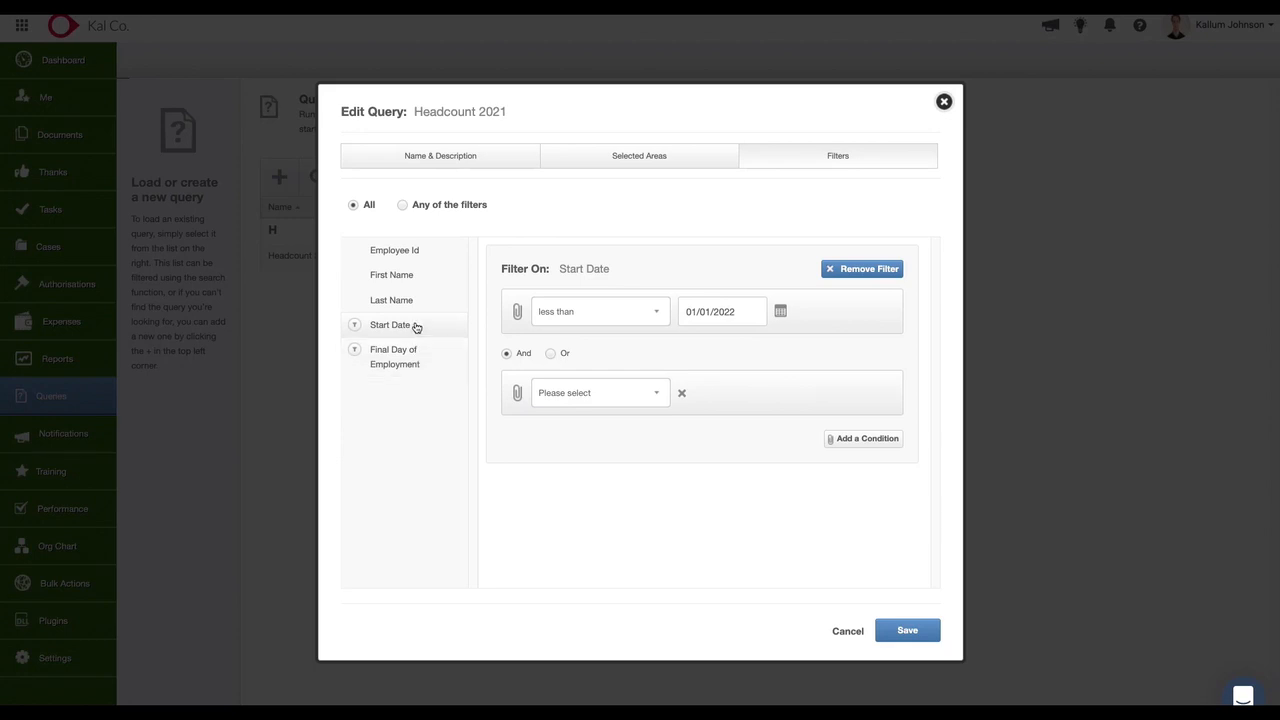
{"action": "left_click", "coordinate": [419, 353]}
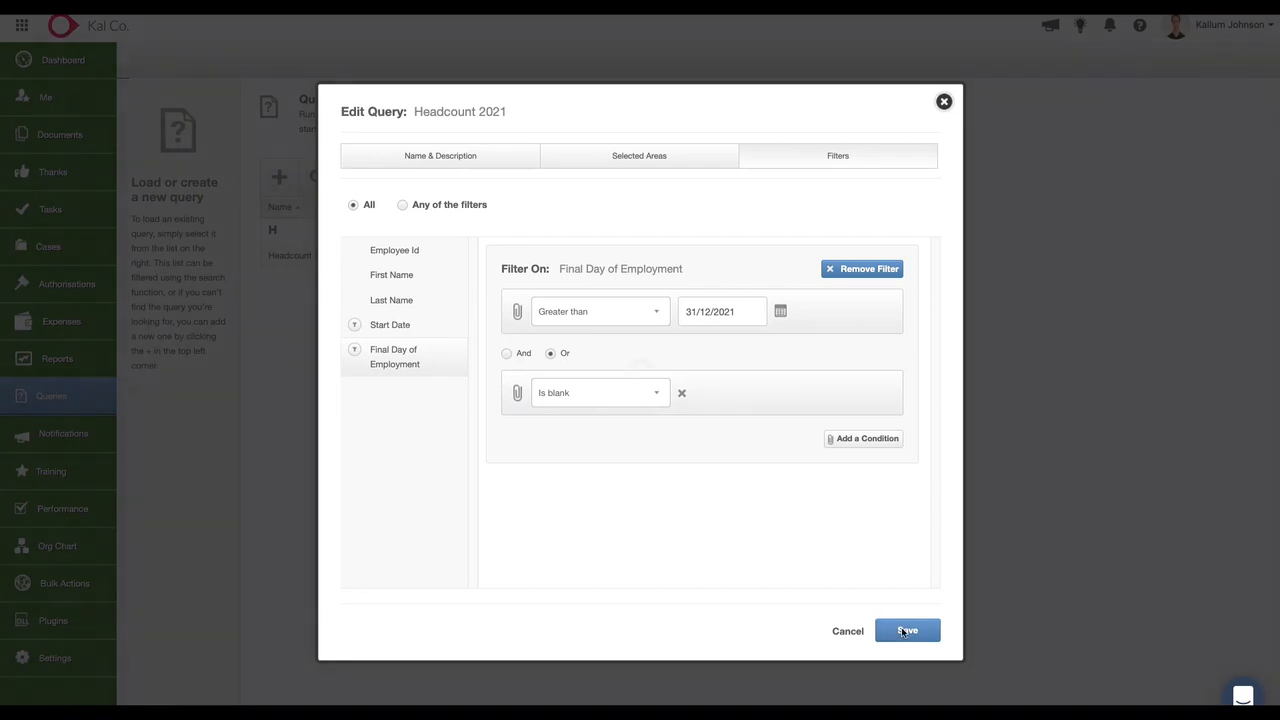
{"action": "left_click", "coordinate": [903, 631]}
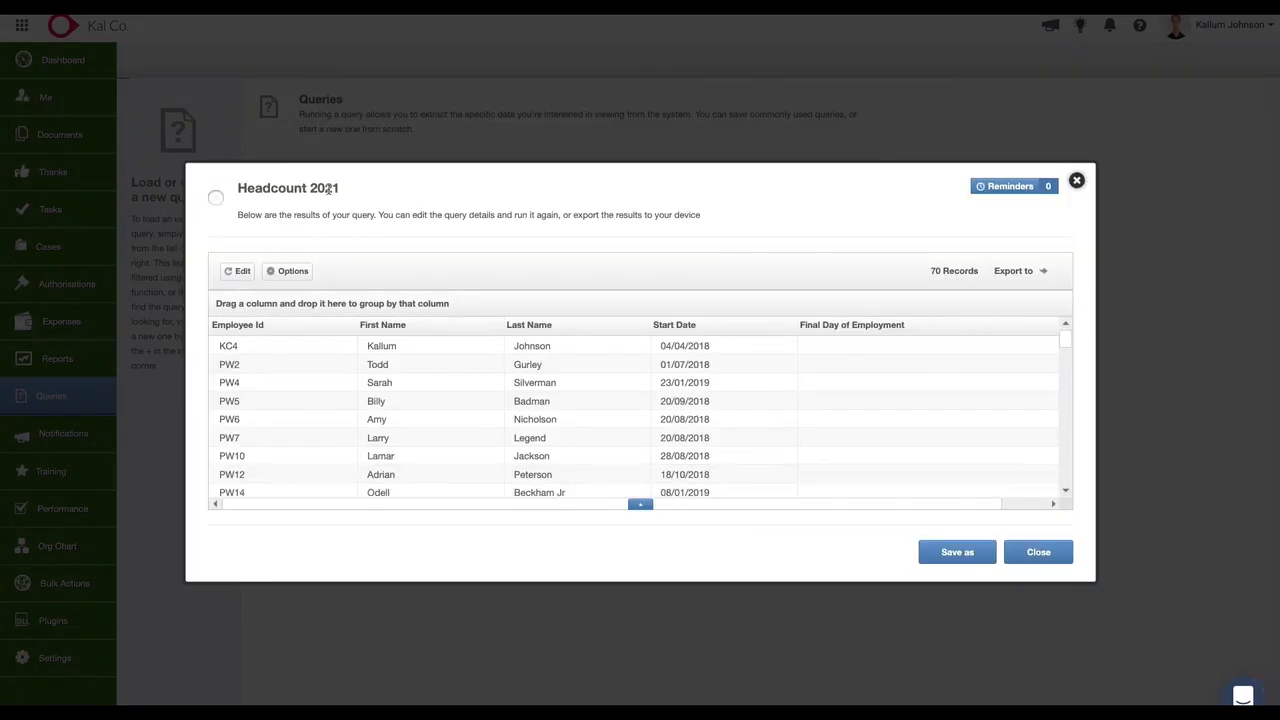
Save a copy of the Headcount 2021 query under the name Headcount 2020 and open the copy.
{"action": "left_click", "coordinate": [955, 552]}
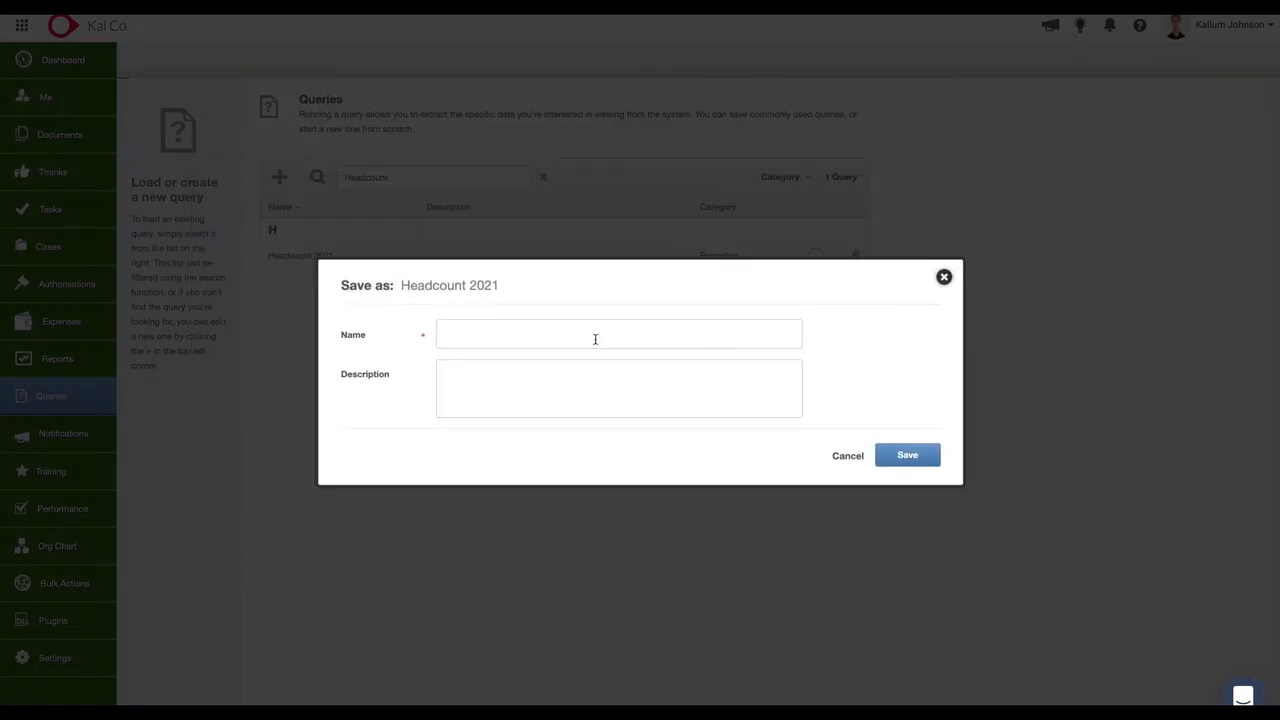
{"action": "left_click_drag", "start_coordinate": [514, 291], "coordinate": [398, 290]}
{"action": "key", "text": "ctrl+c"}
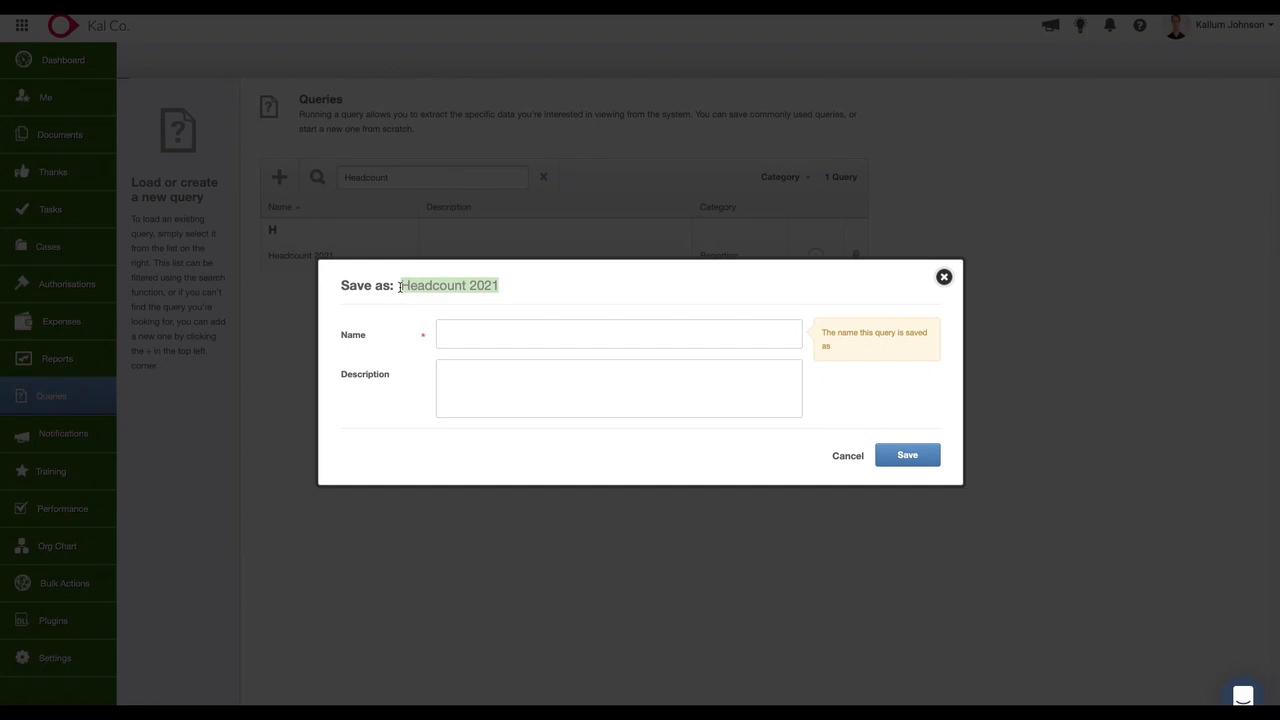
{"action": "left_click", "coordinate": [450, 340]}
{"action": "key", "text": "ctrl+v"}
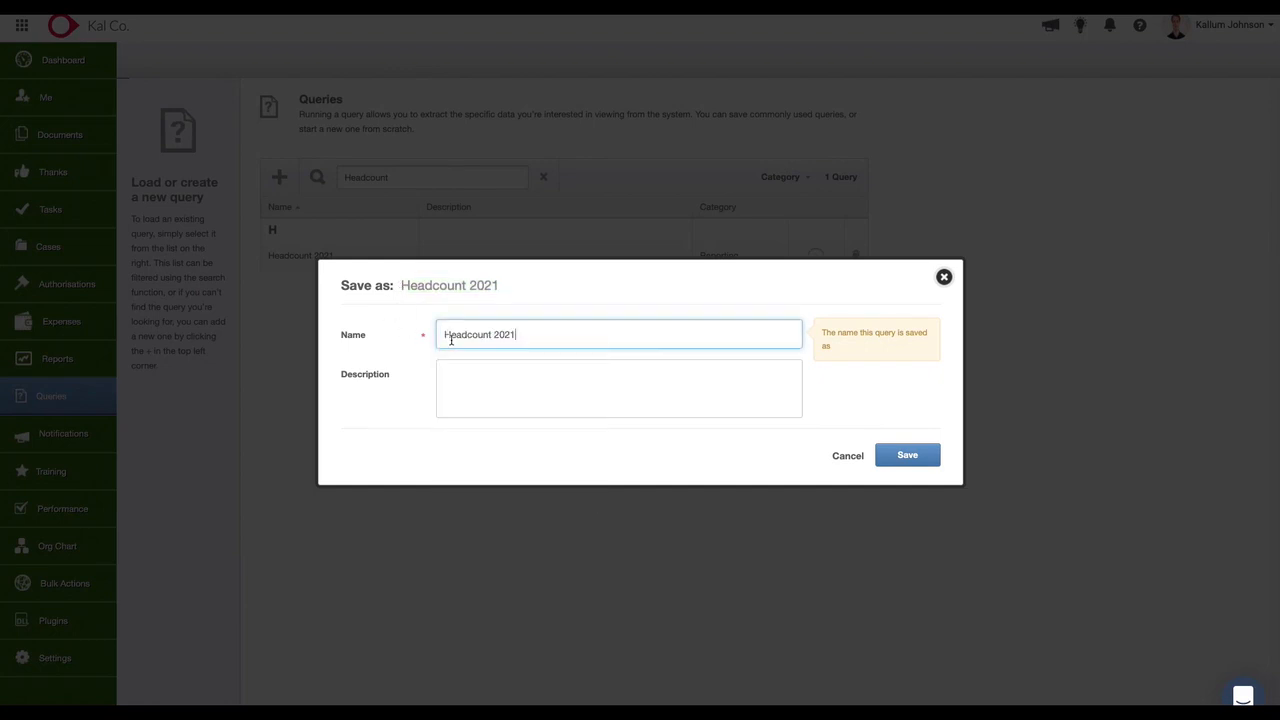
{"action": "type", "text": "0"}
{"action": "left_click", "coordinate": [903, 454]}
{"action": "left_click", "coordinate": [338, 257]}
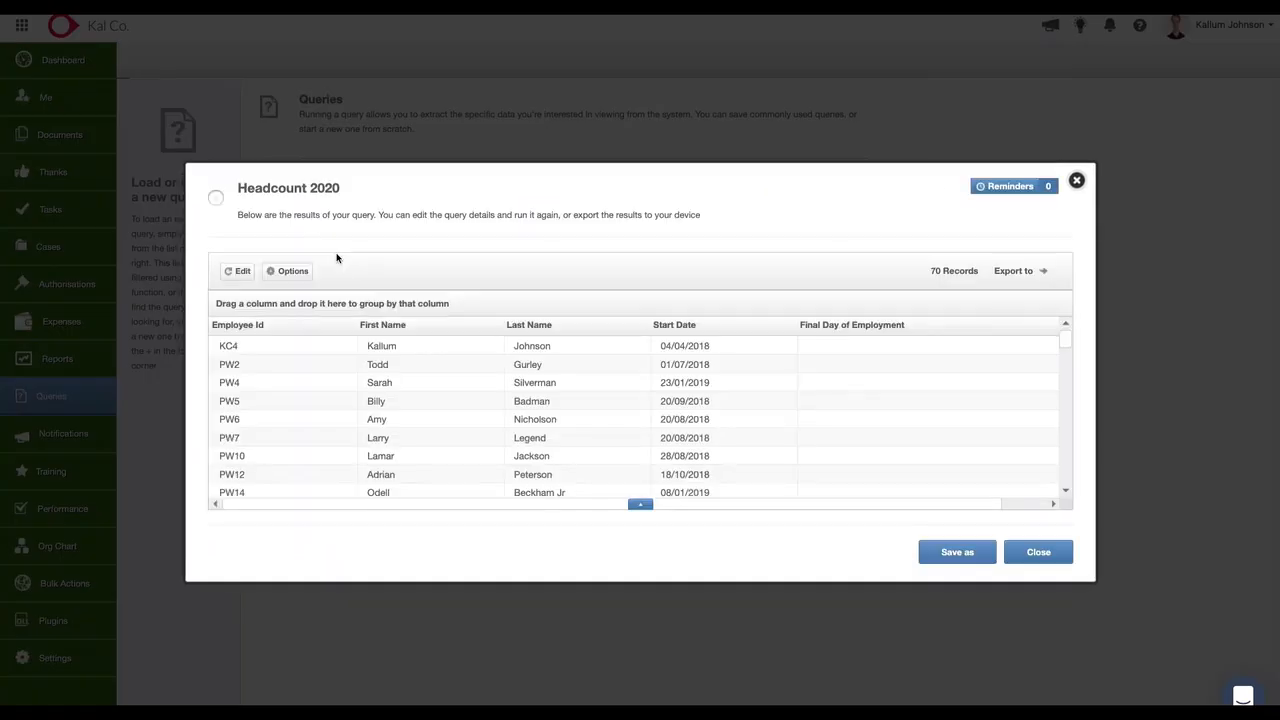
Open the Headcount 2020 query's filters for editing and update the less-than date of the Start Date filter.
{"action": "left_click", "coordinate": [236, 276]}
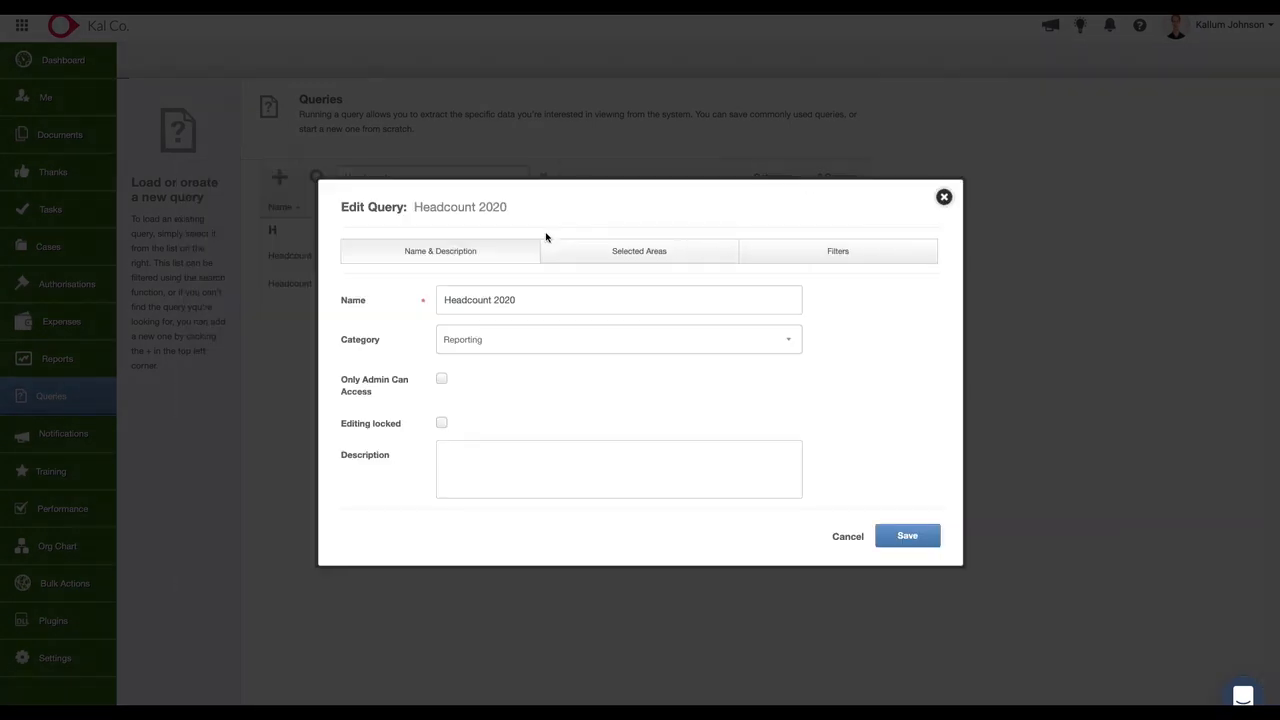
{"action": "left_click", "coordinate": [648, 260]}
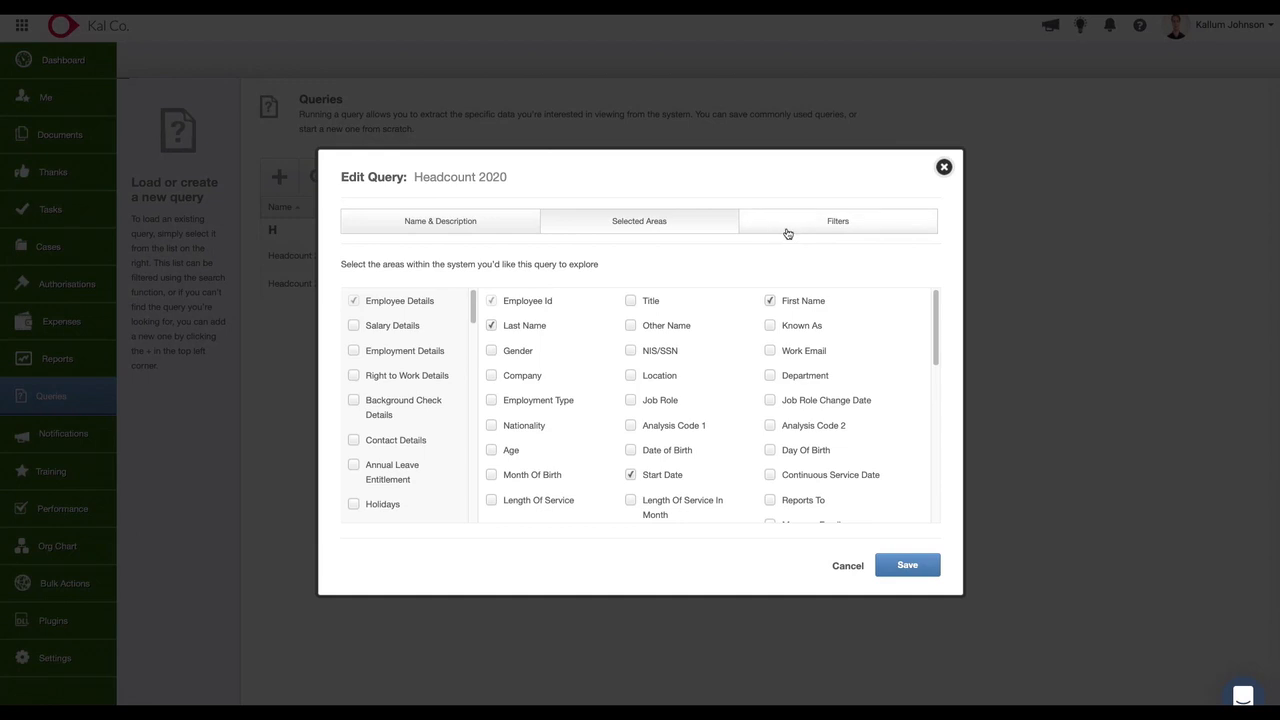
{"action": "left_click", "coordinate": [791, 226]}
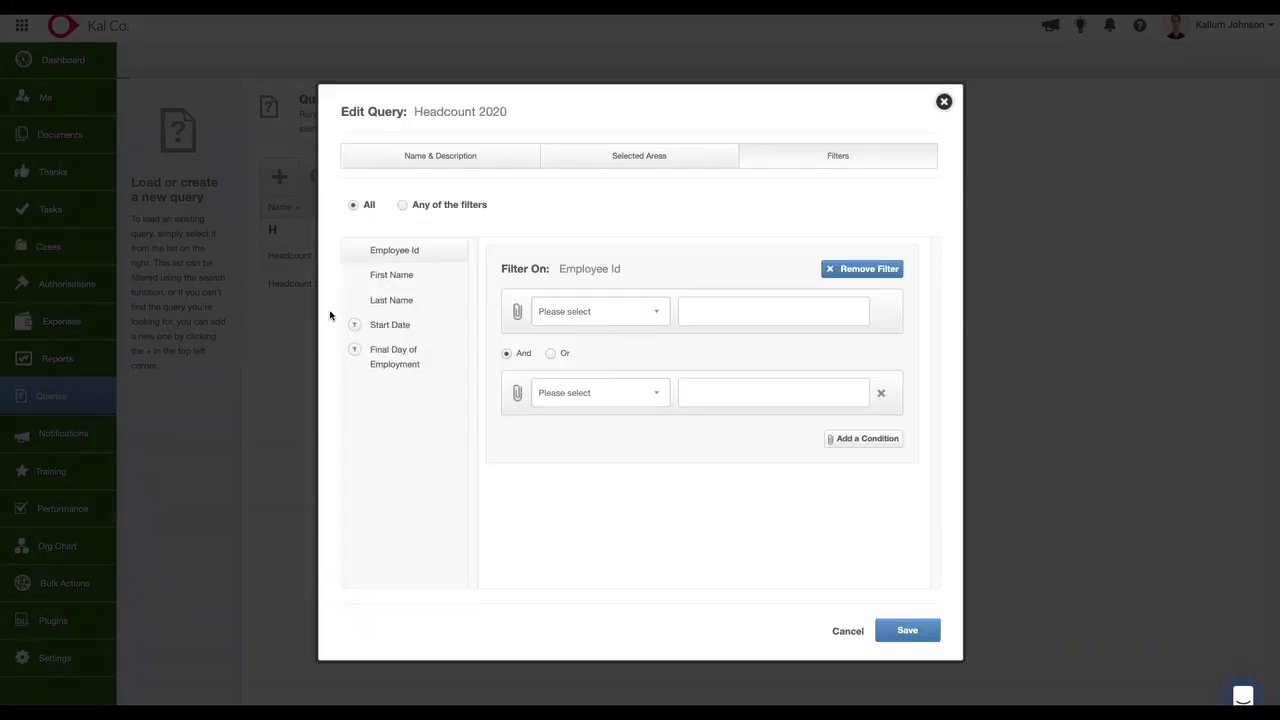
{"action": "left_click", "coordinate": [390, 325]}
{"action": "left_click", "coordinate": [741, 317]}
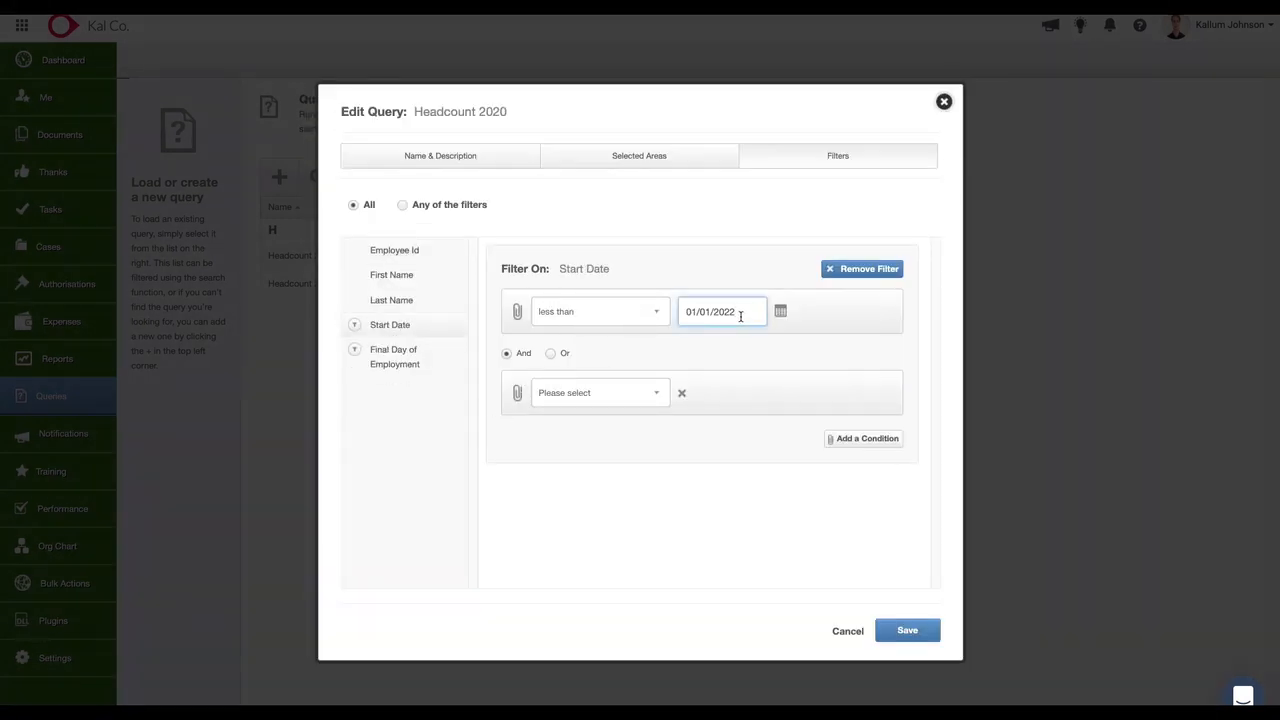
Set the Final Day of Employment filter's greater-than date to 31/12/2020 and save the query.
{"action": "left_click", "coordinate": [409, 360]}
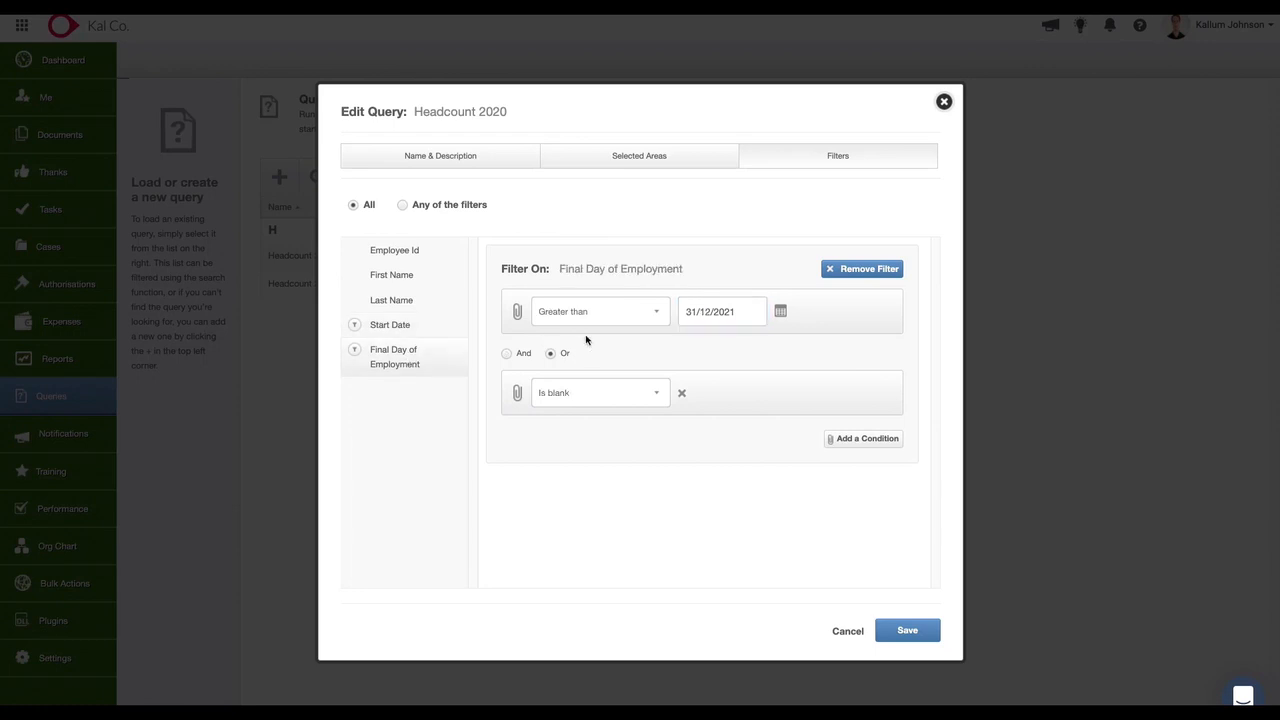
{"action": "left_click", "coordinate": [741, 316]}
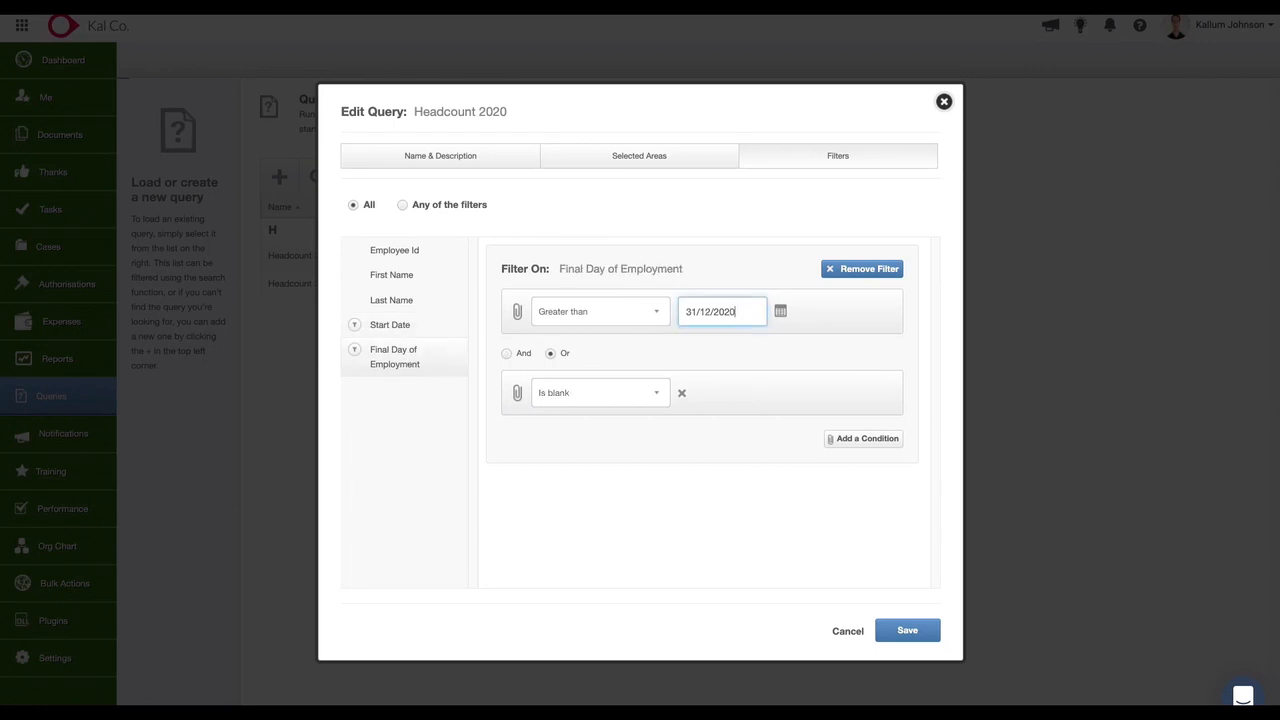
{"action": "left_click", "coordinate": [722, 566]}
{"action": "left_click", "coordinate": [907, 630]}
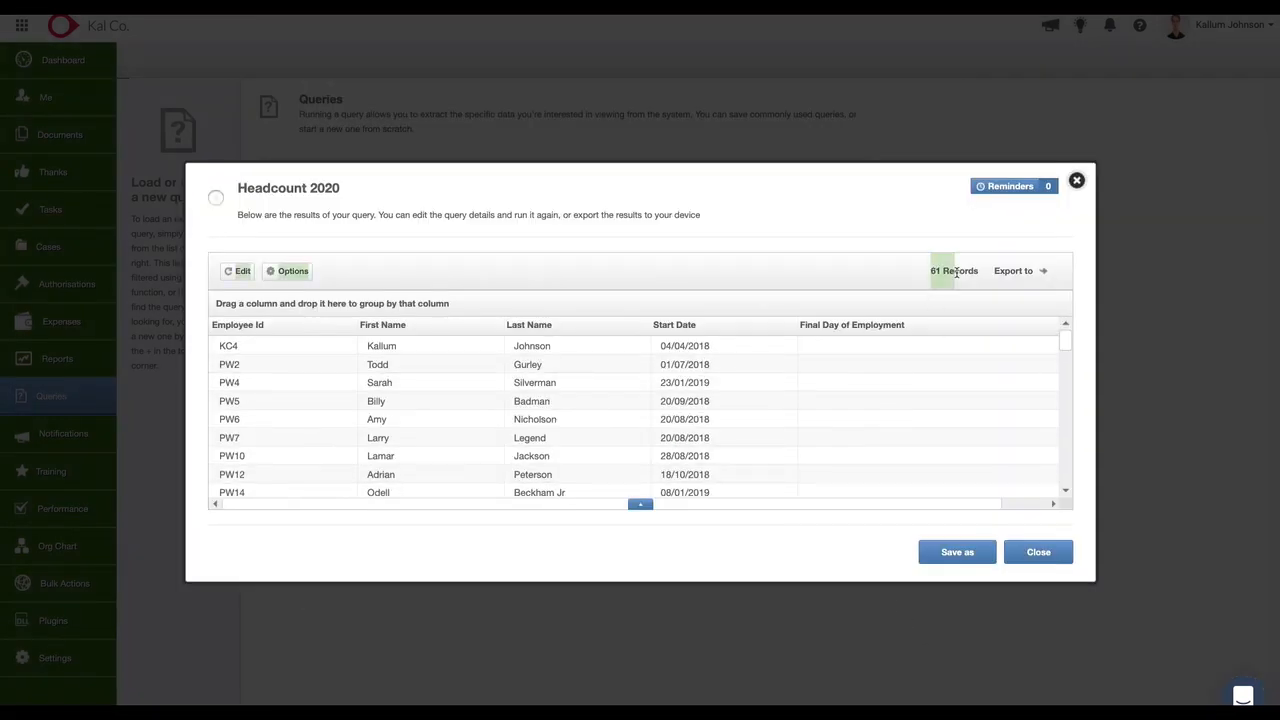
Examine the start dates and final days of employment throughout the Headcount 2020 results.
{"action": "scroll", "coordinate": [724, 438], "scroll_direction": "down", "scroll_amount": 5}
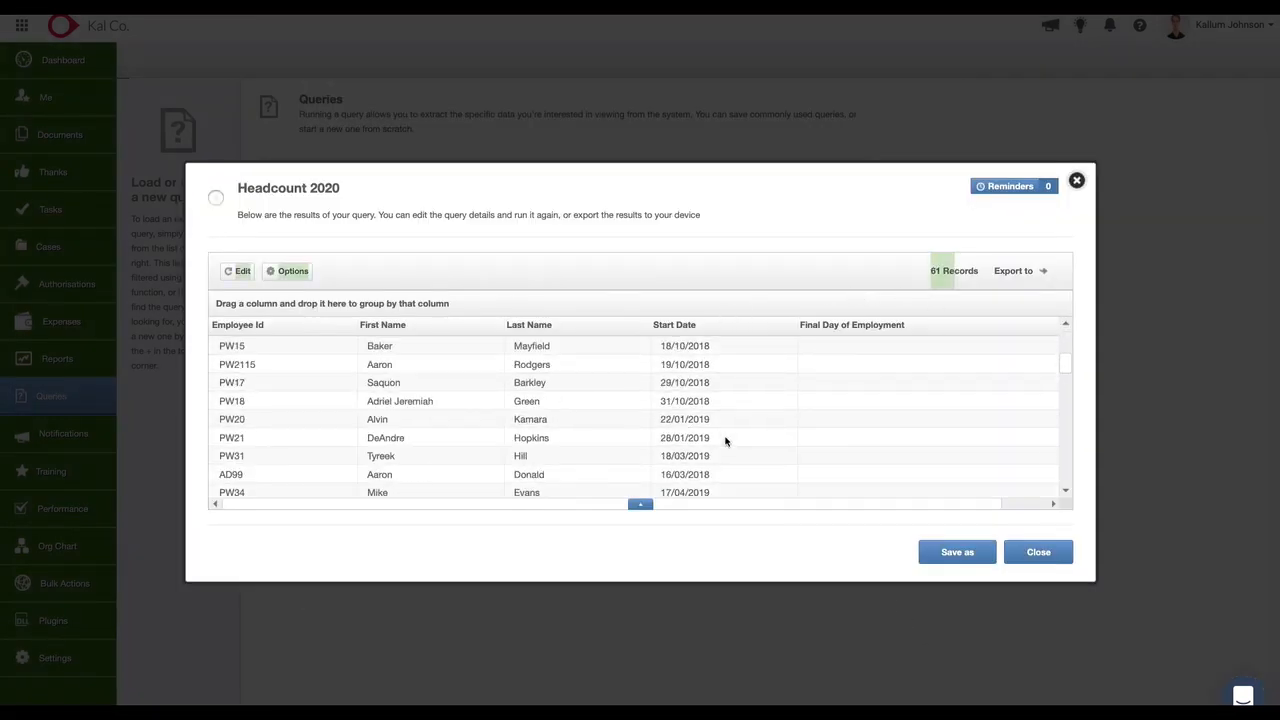
{"action": "scroll", "coordinate": [724, 435], "scroll_direction": "down", "scroll_amount": 1}
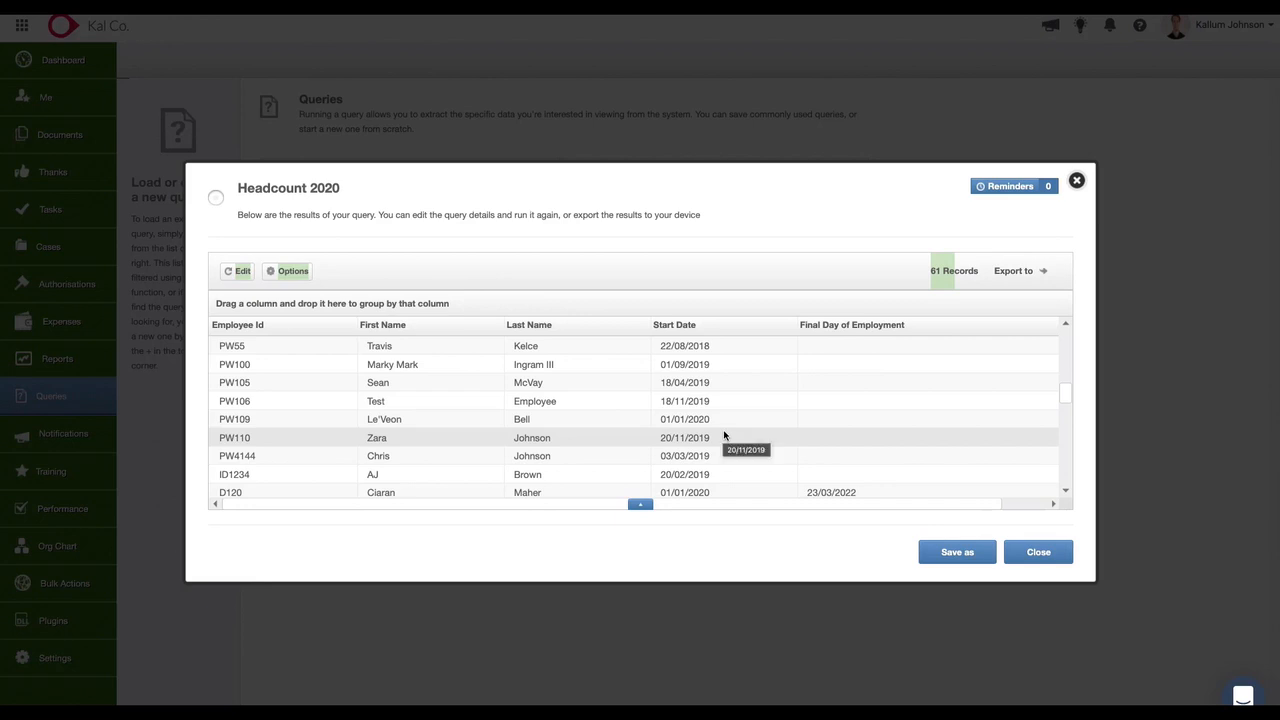
{"action": "scroll", "coordinate": [726, 429], "scroll_direction": "down", "scroll_amount": 2}
{"action": "scroll", "coordinate": [729, 427], "scroll_direction": "down", "scroll_amount": 1}
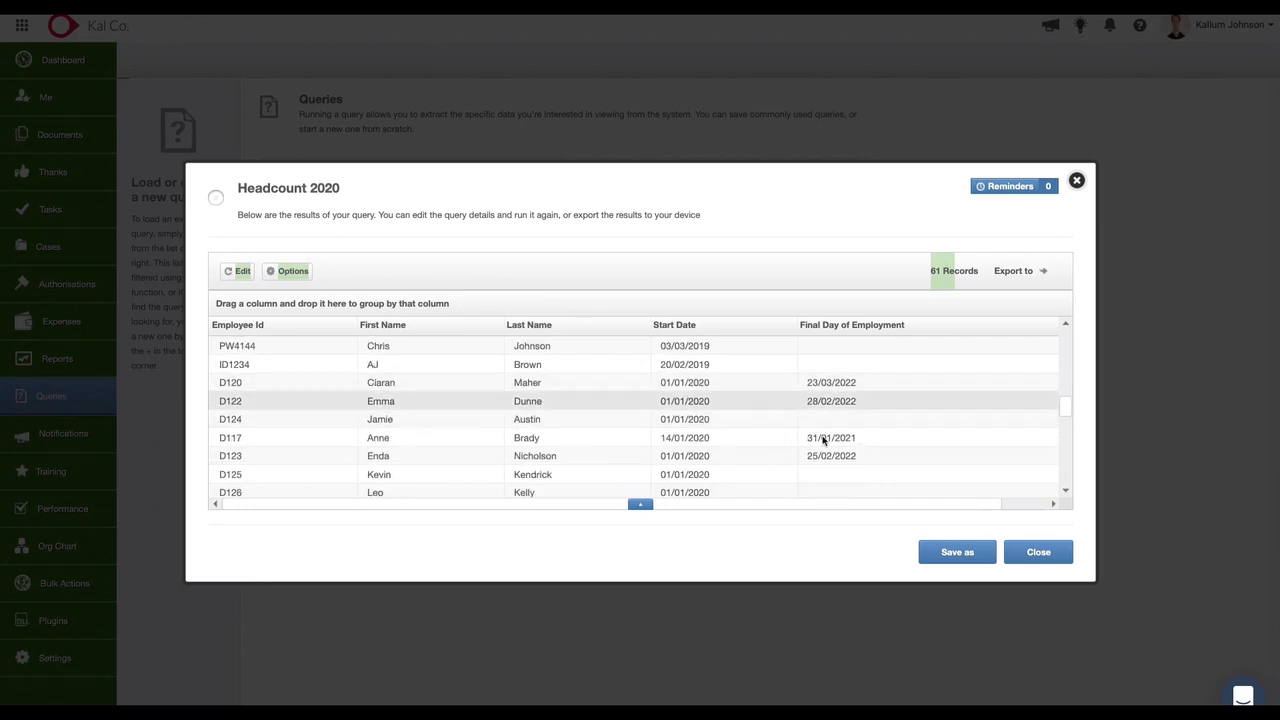
{"action": "scroll", "coordinate": [772, 428], "scroll_direction": "down", "scroll_amount": 1}
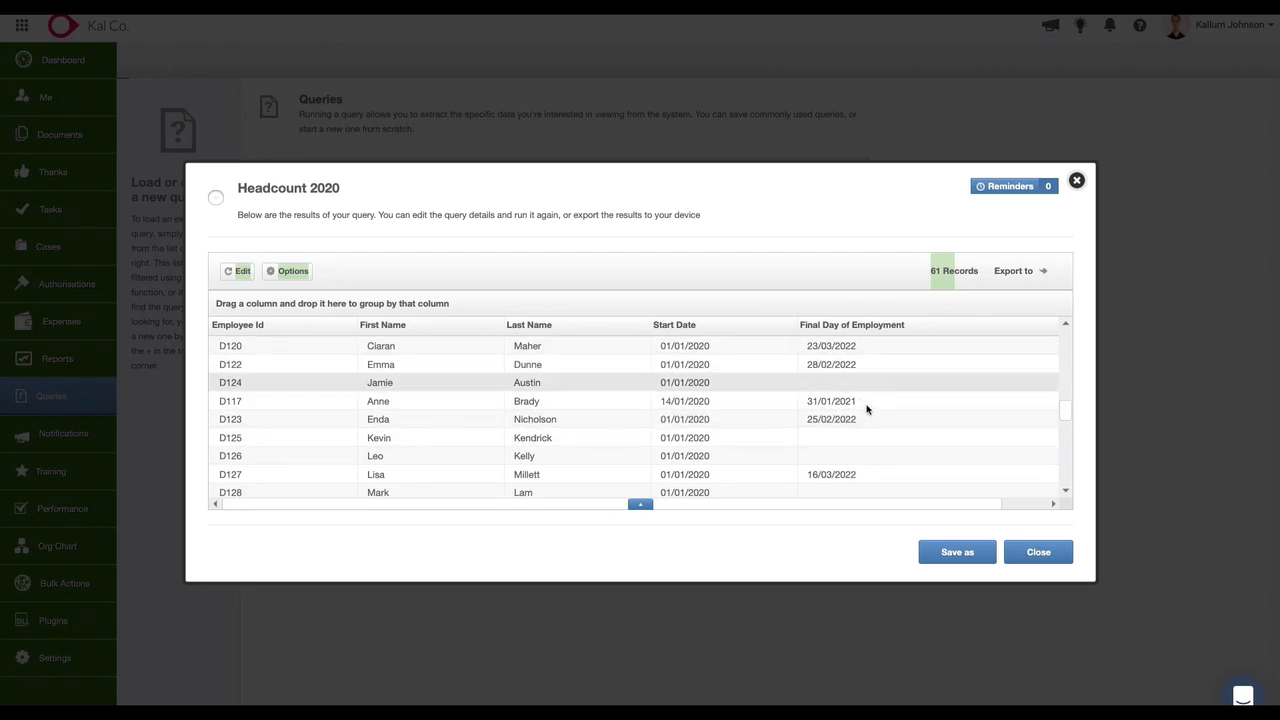
{"action": "scroll", "coordinate": [886, 446], "scroll_direction": "down", "scroll_amount": 10}
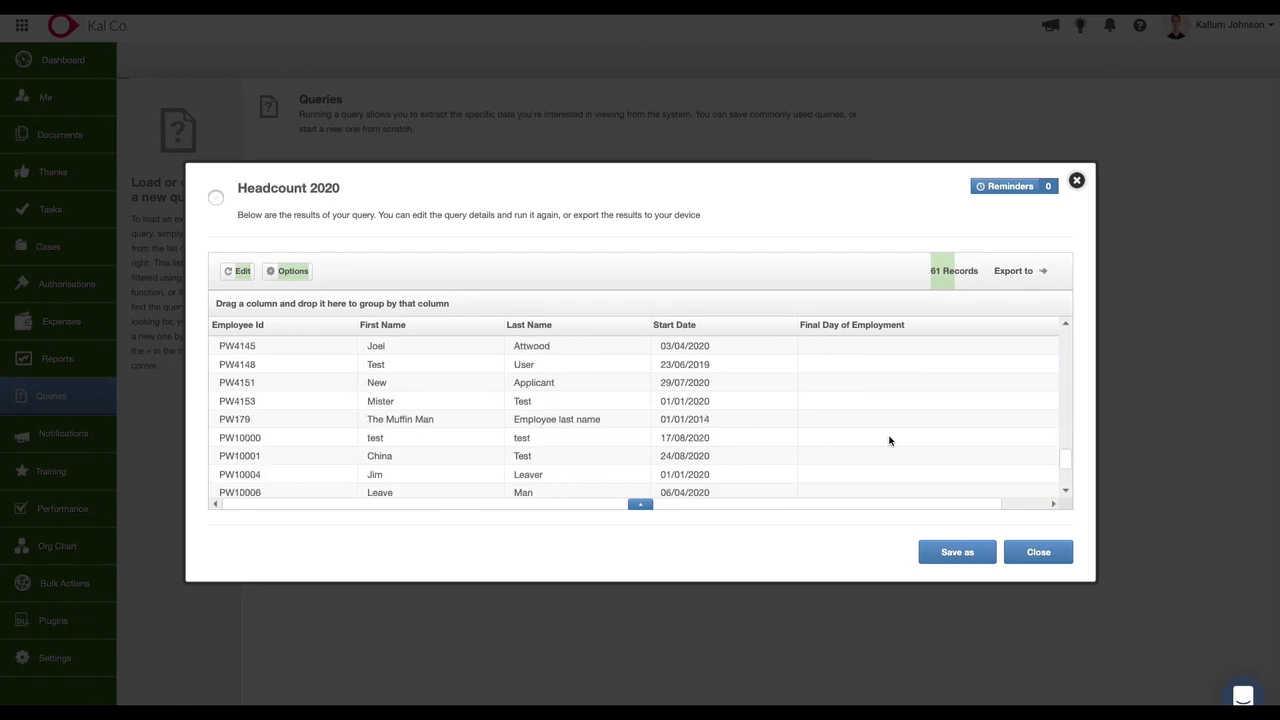
{"action": "scroll", "coordinate": [889, 441], "scroll_direction": "down", "scroll_amount": 2}
{"action": "scroll", "coordinate": [773, 402], "scroll_direction": "up", "scroll_amount": 2}
{"action": "scroll", "coordinate": [730, 396], "scroll_direction": "up", "scroll_amount": 8}
{"action": "scroll", "coordinate": [730, 396], "scroll_direction": "up", "scroll_amount": 10}
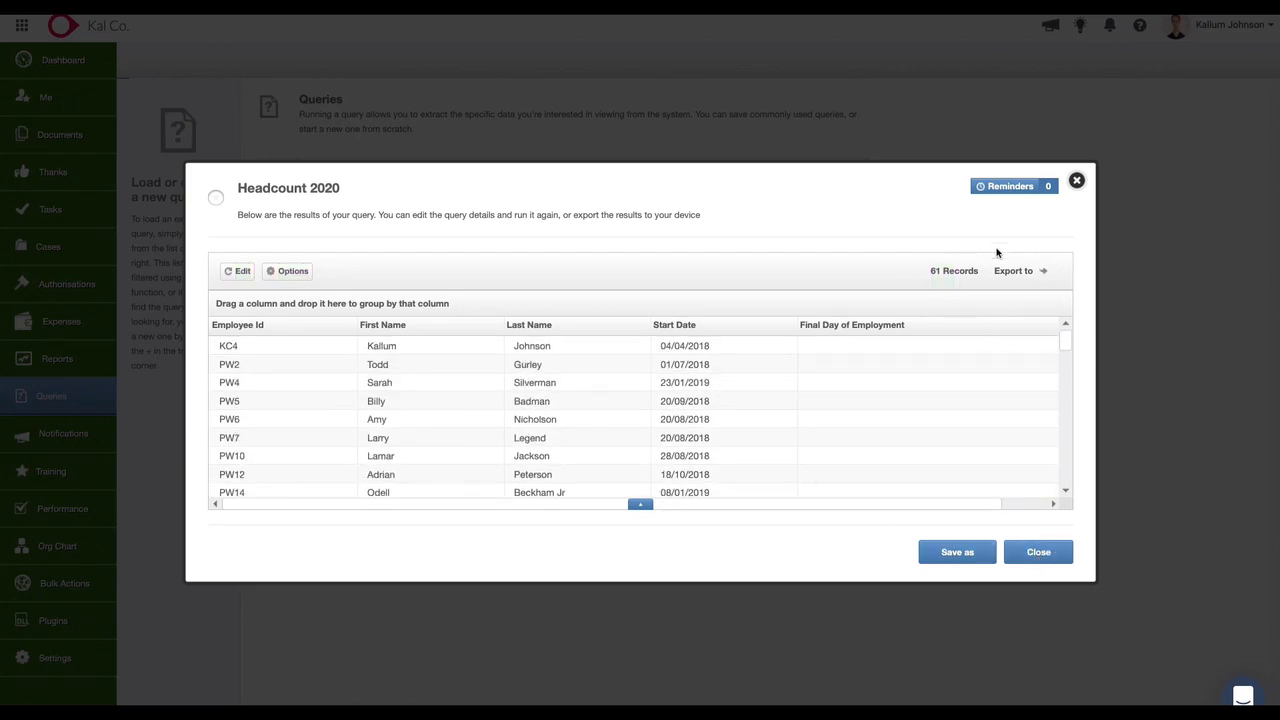
Export the Headcount 2020 results and close the query.
{"action": "left_click", "coordinate": [1032, 273]}
{"action": "left_click", "coordinate": [992, 320]}
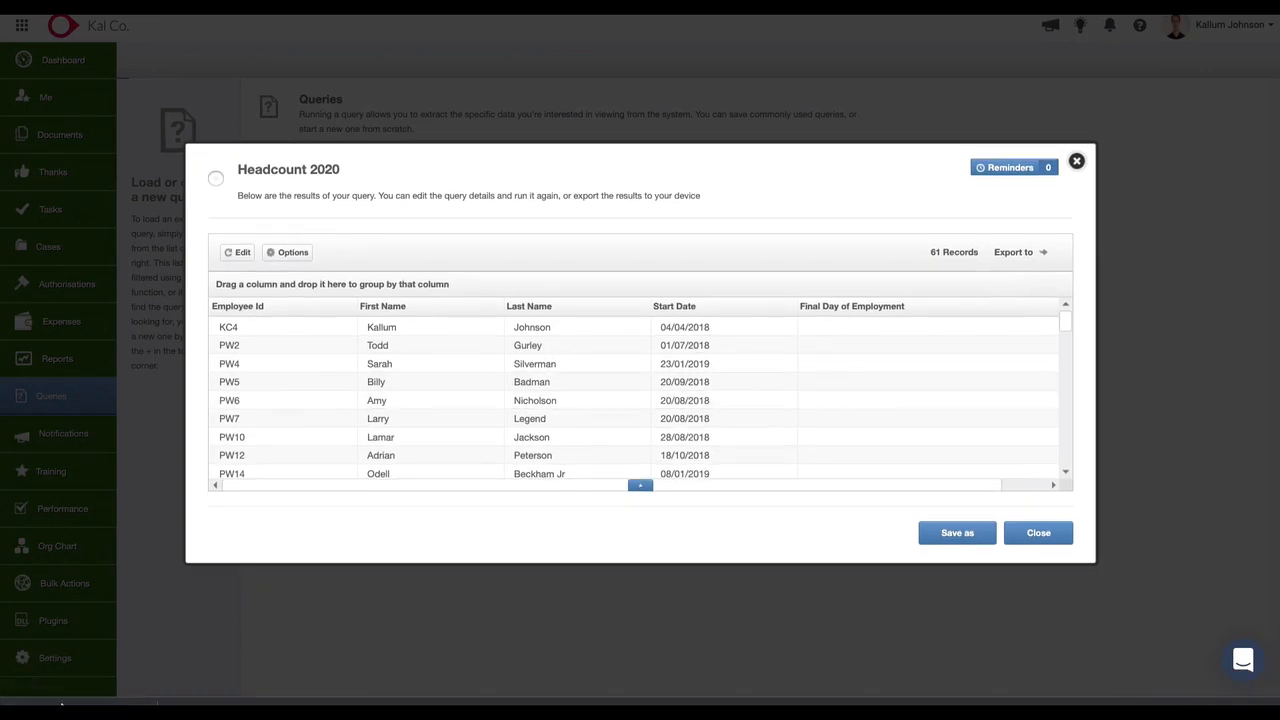
{"action": "left_click", "coordinate": [1038, 532]}
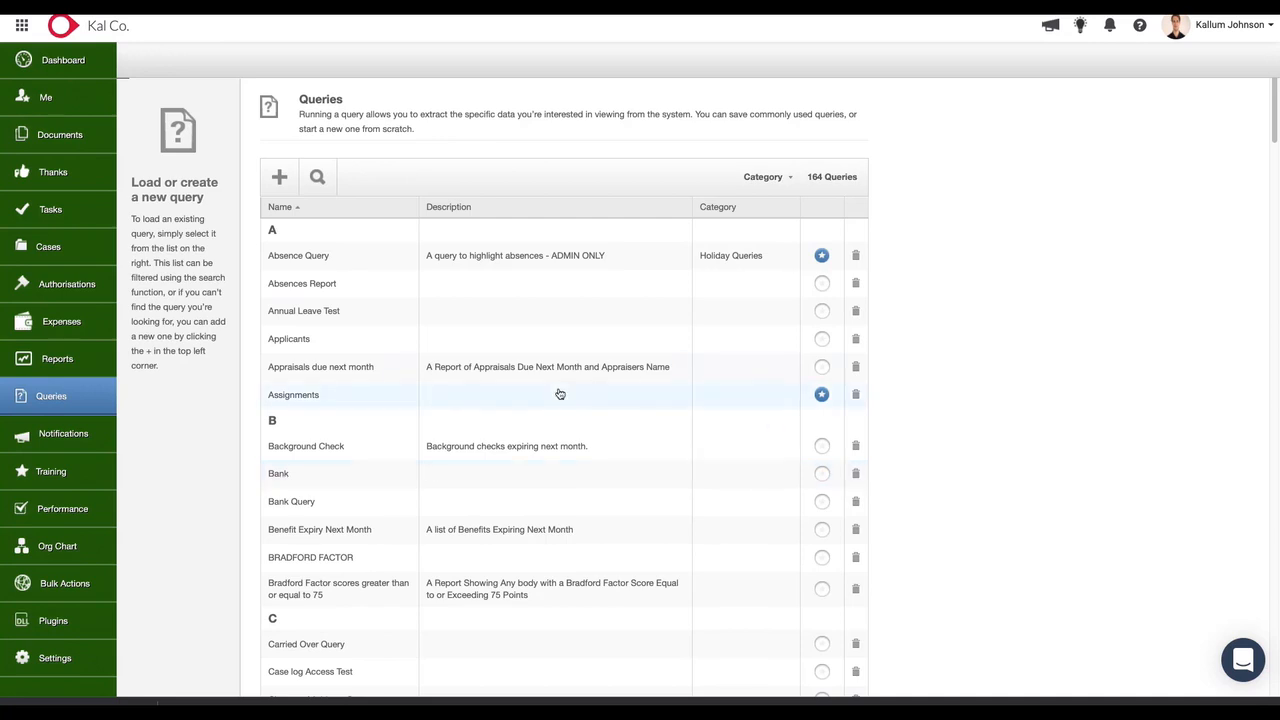
Search the saved queries for Documents.
{"action": "left_click", "coordinate": [323, 192]}
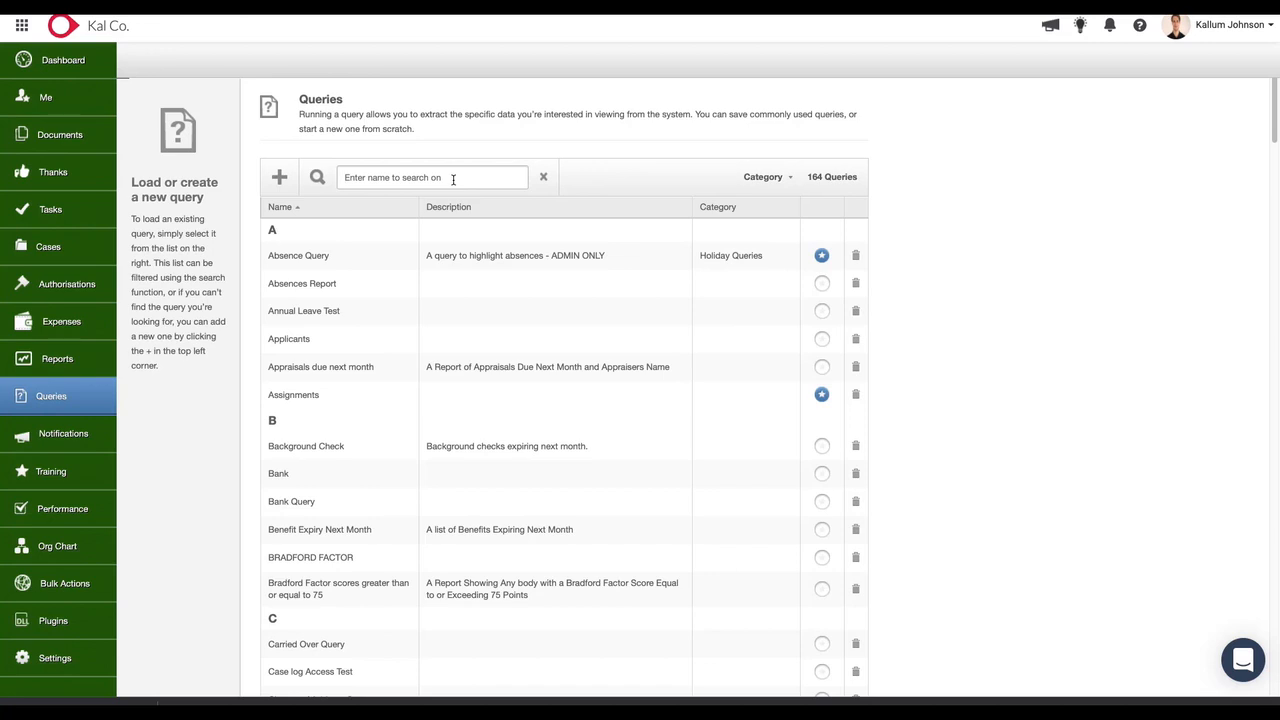
{"action": "type", "text": "Documents"}
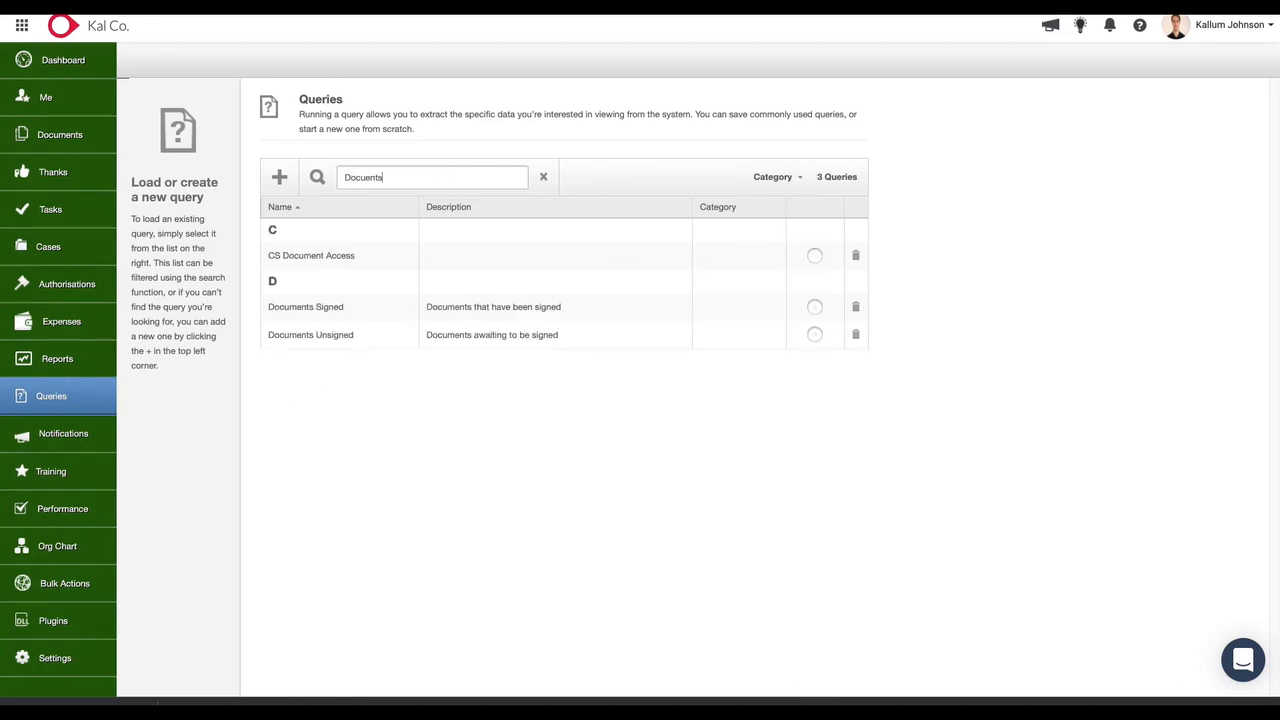
{"action": "key", "text": "BackSpace"}
{"action": "key", "text": "BackSpace"}
{"action": "key", "text": "BackSpace"}
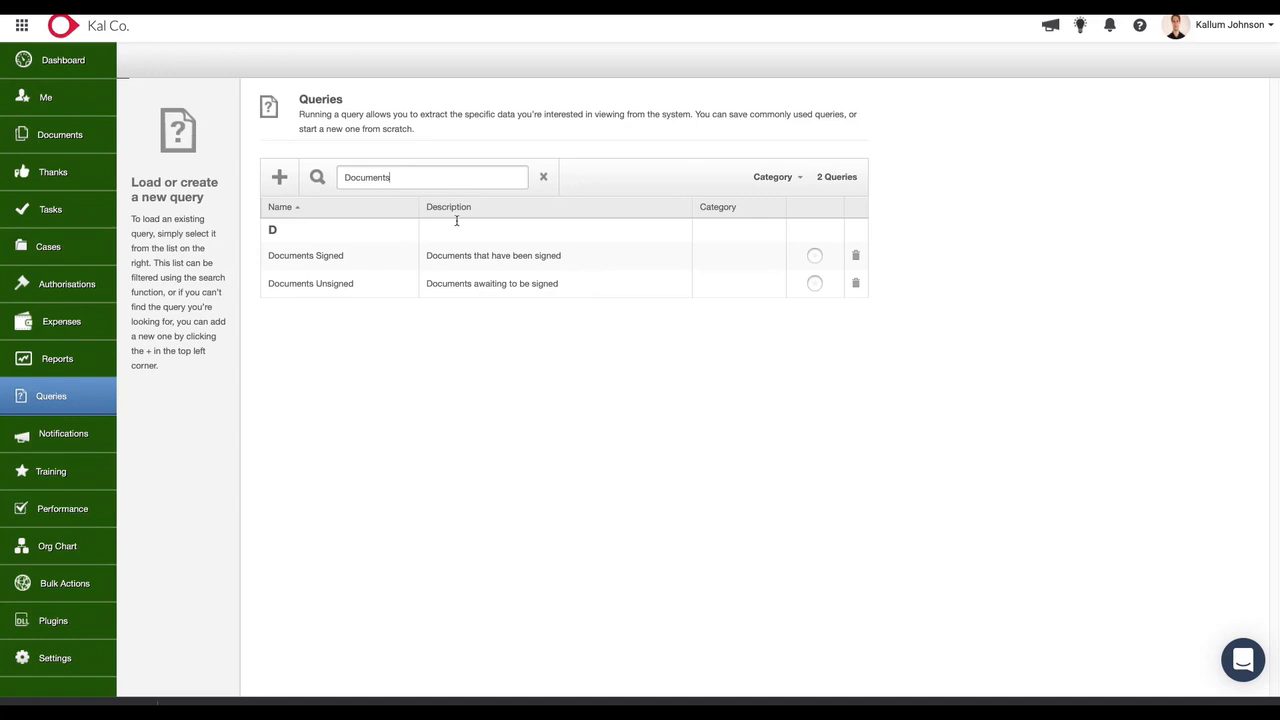
Open the Documents Signed query, review its columns across to Document Added Date, and close it.
{"action": "left_click", "coordinate": [352, 257]}
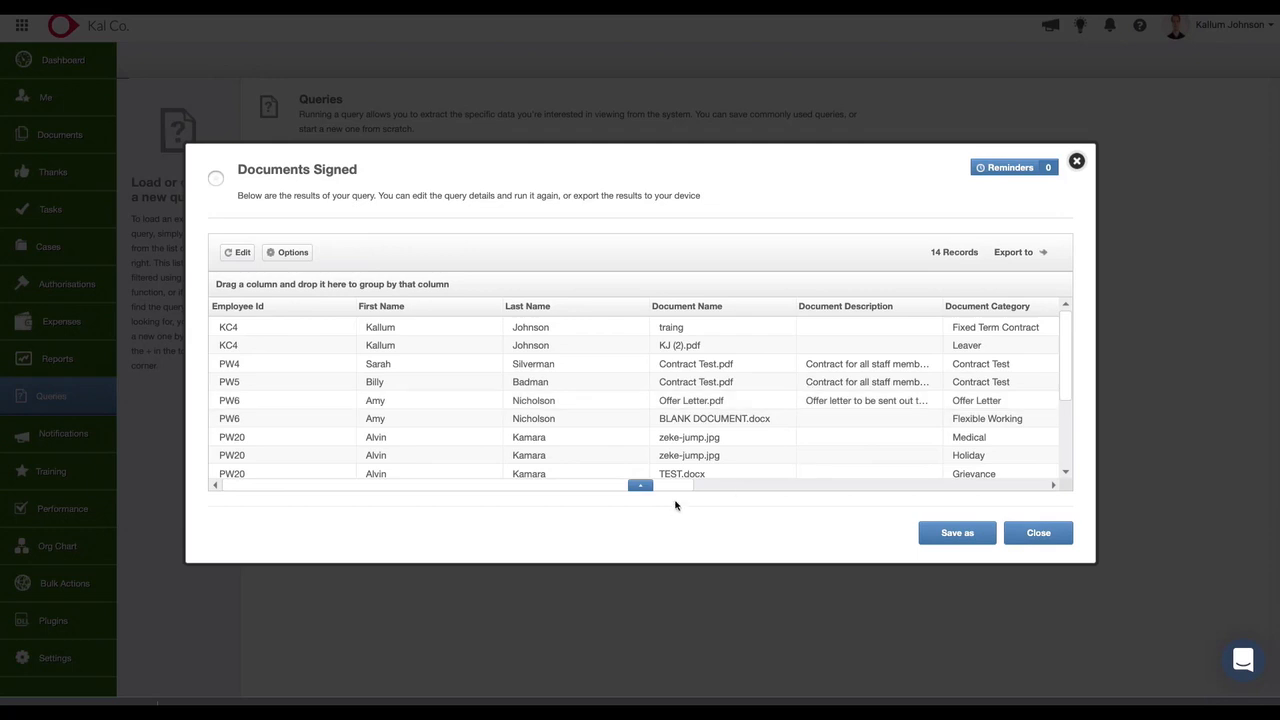
{"action": "left_click_drag", "start_coordinate": [680, 486], "coordinate": [1029, 460]}
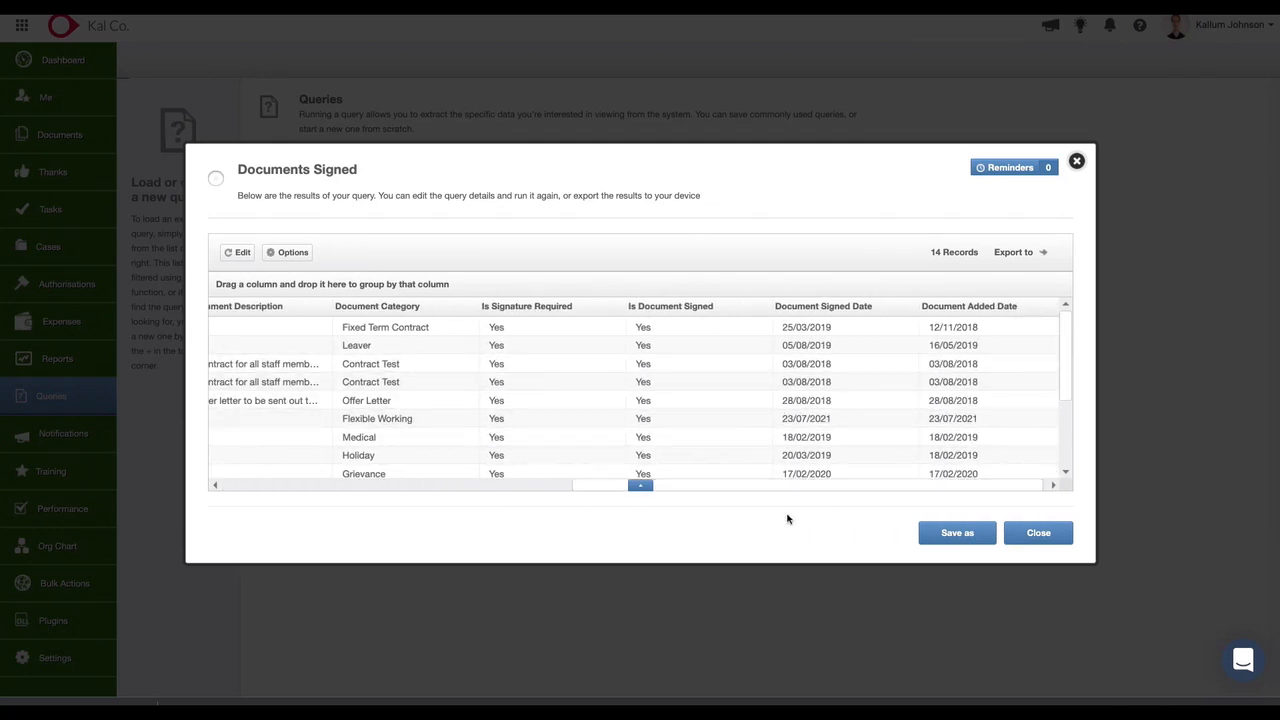
{"action": "left_click_drag", "start_coordinate": [752, 490], "coordinate": [423, 480]}
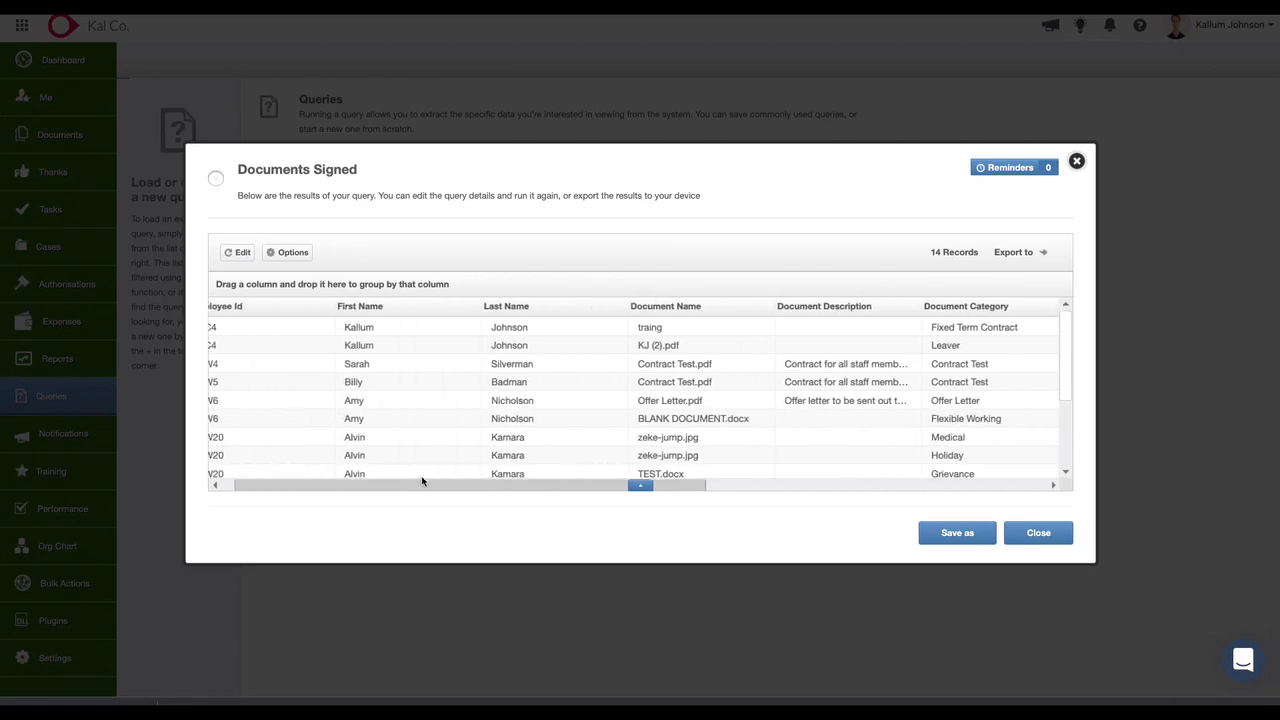
{"action": "left_click", "coordinate": [1020, 532]}
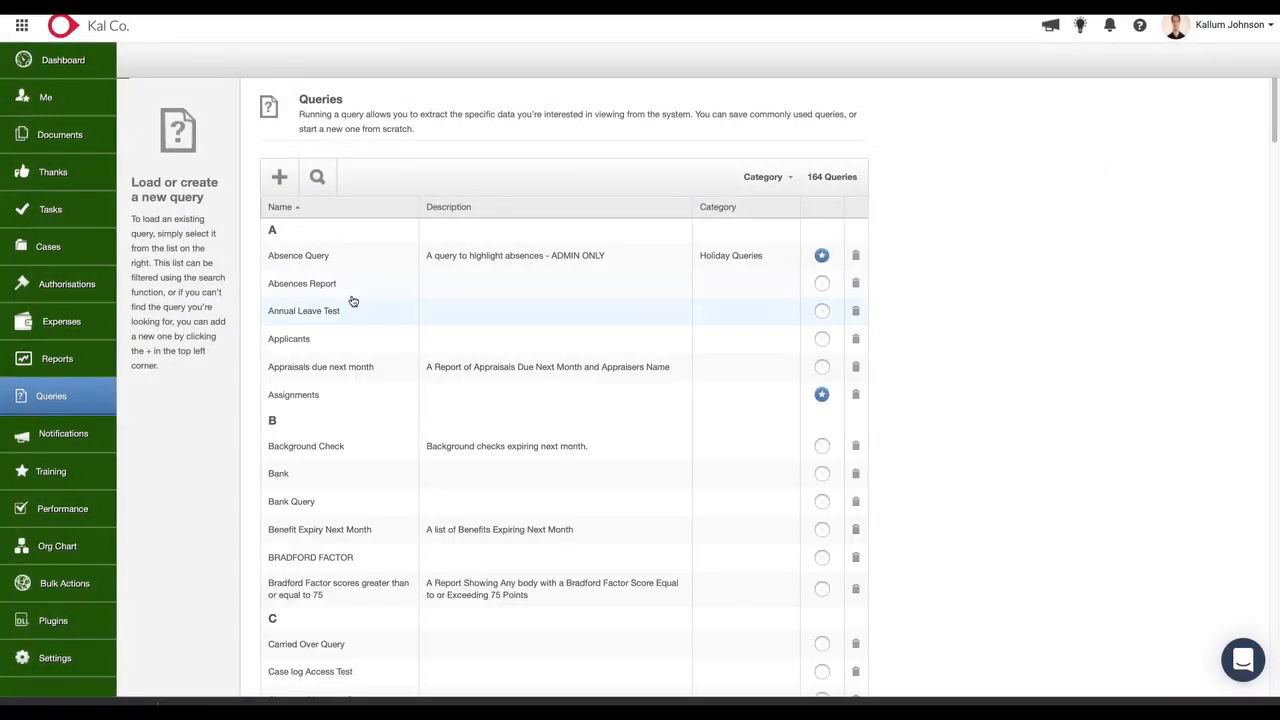
Find and open the Documents Unsigned query, and open its filters for editing.
{"action": "left_click", "coordinate": [317, 177]}
{"action": "left_click", "coordinate": [378, 176]}
{"action": "type", "text": "d"}
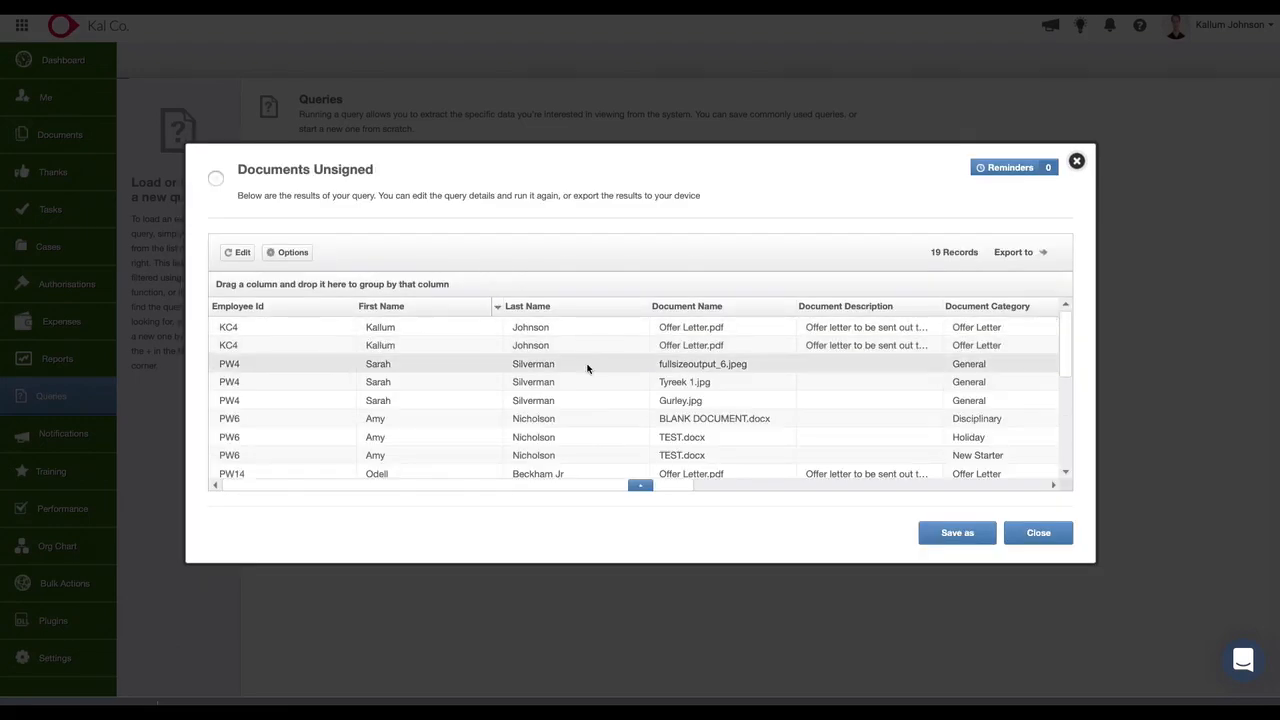
{"action": "left_click", "coordinate": [236, 252]}
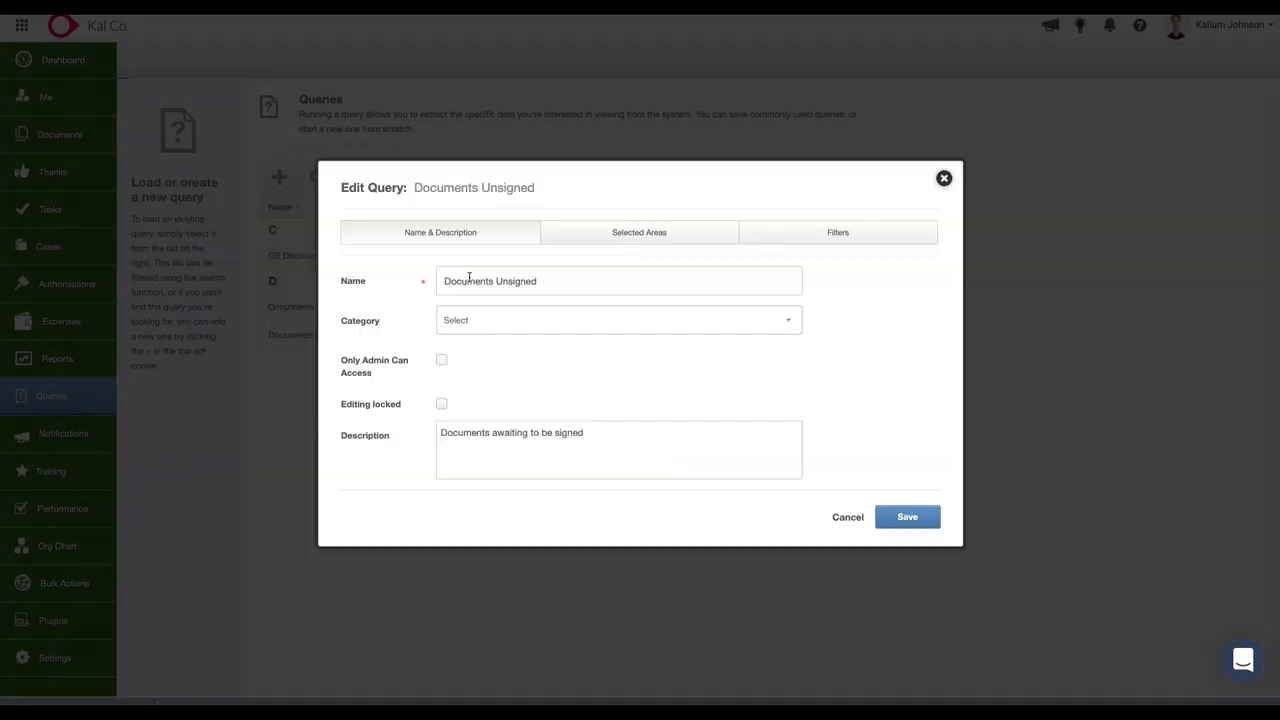
{"action": "left_click", "coordinate": [797, 229]}
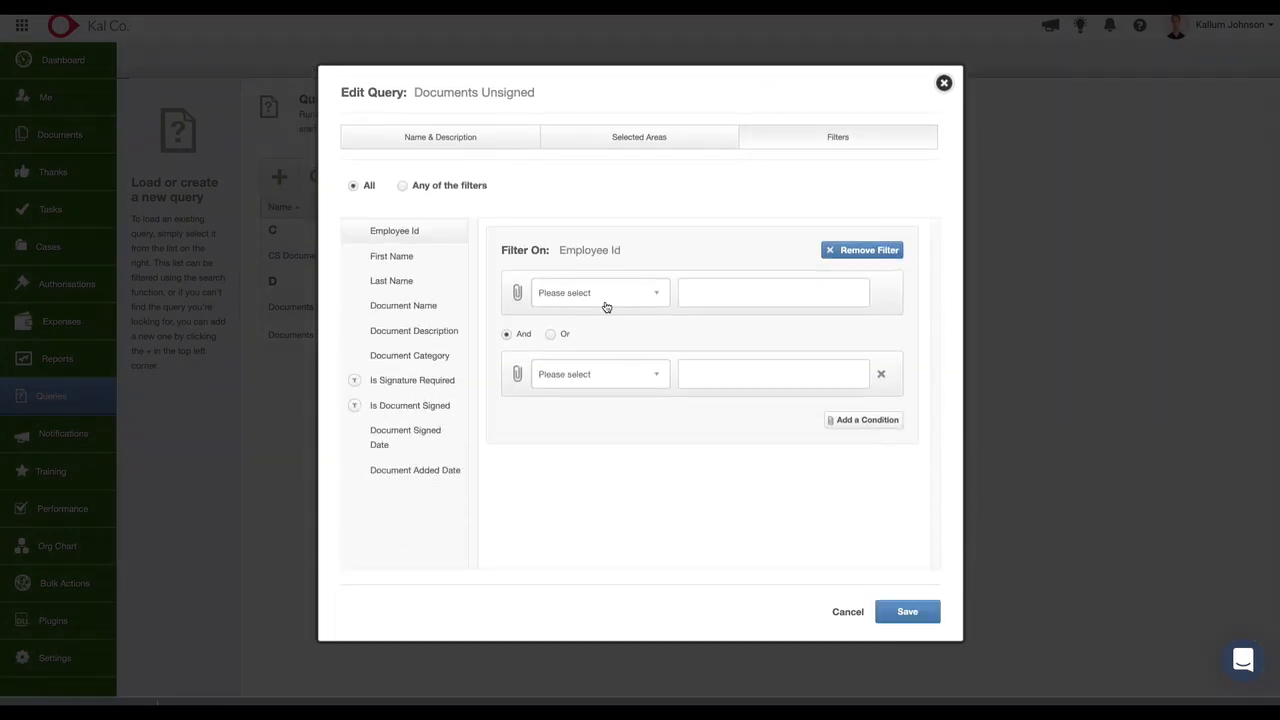
Examine the Is Signature Required and Is Document Signed filter conditions of the Documents Unsigned query.
{"action": "left_click", "coordinate": [452, 378]}
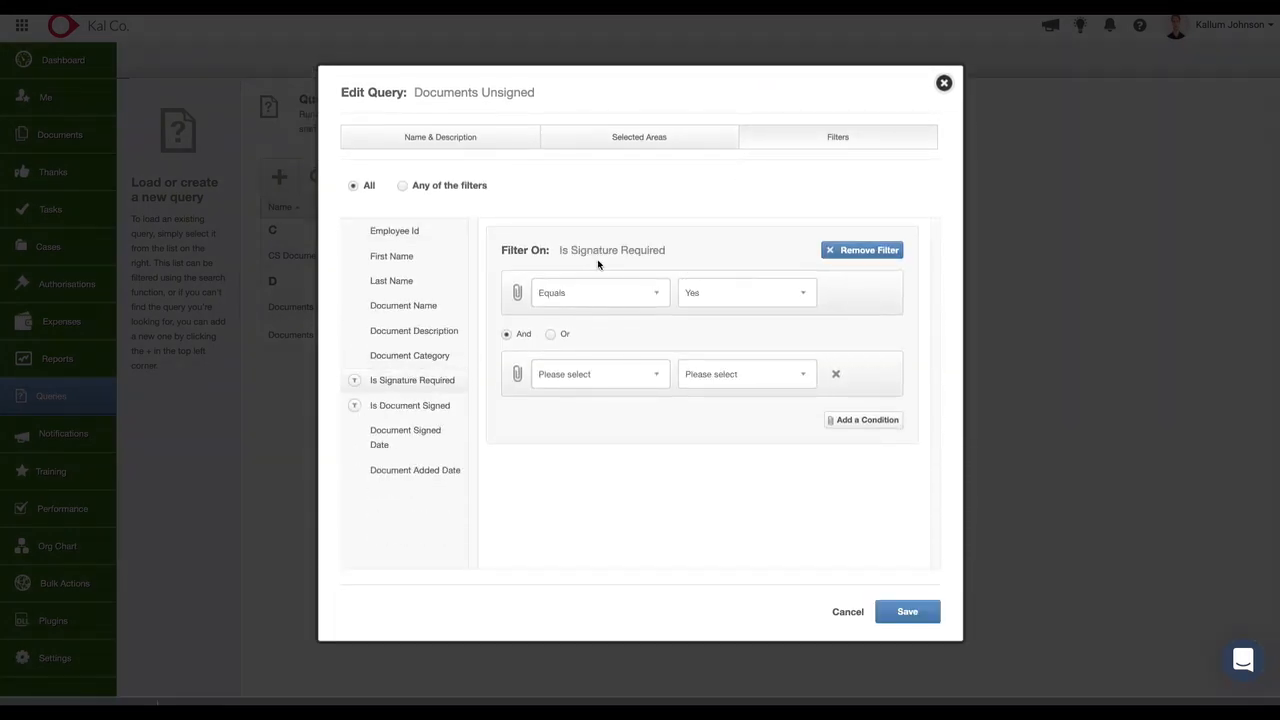
{"action": "left_click_drag", "start_coordinate": [557, 251], "coordinate": [672, 259]}
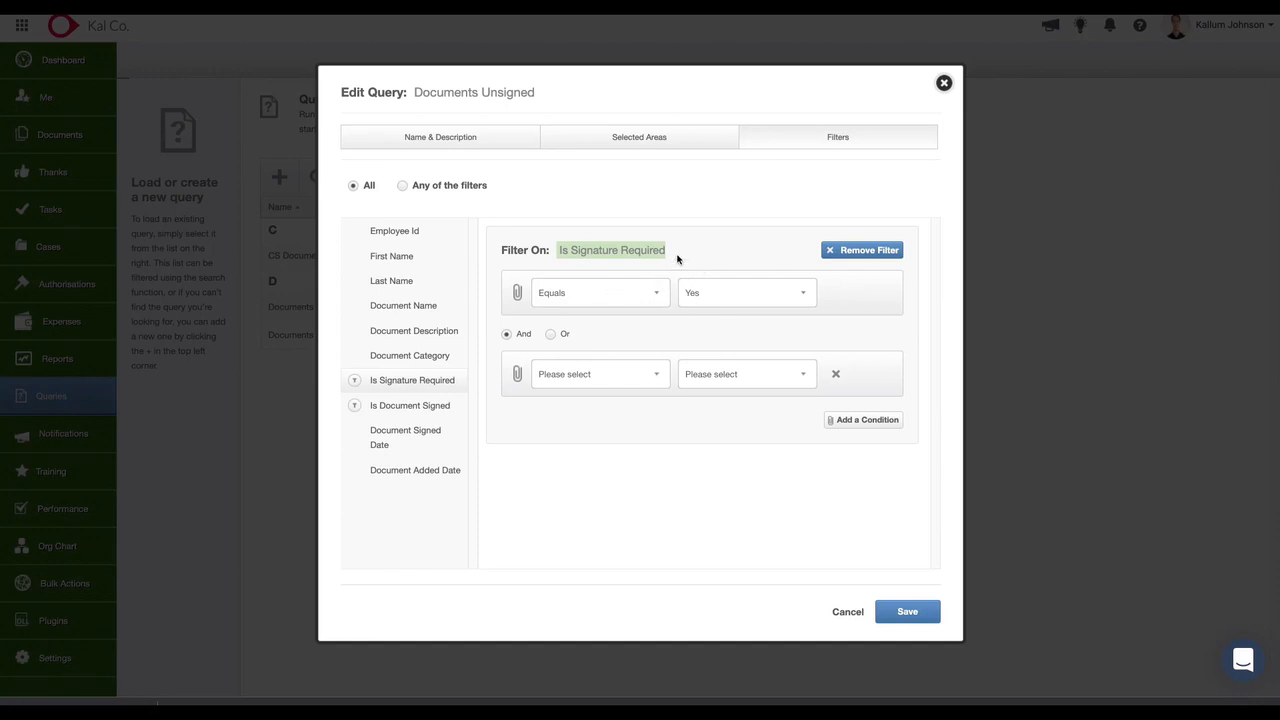
{"action": "left_click", "coordinate": [432, 405]}
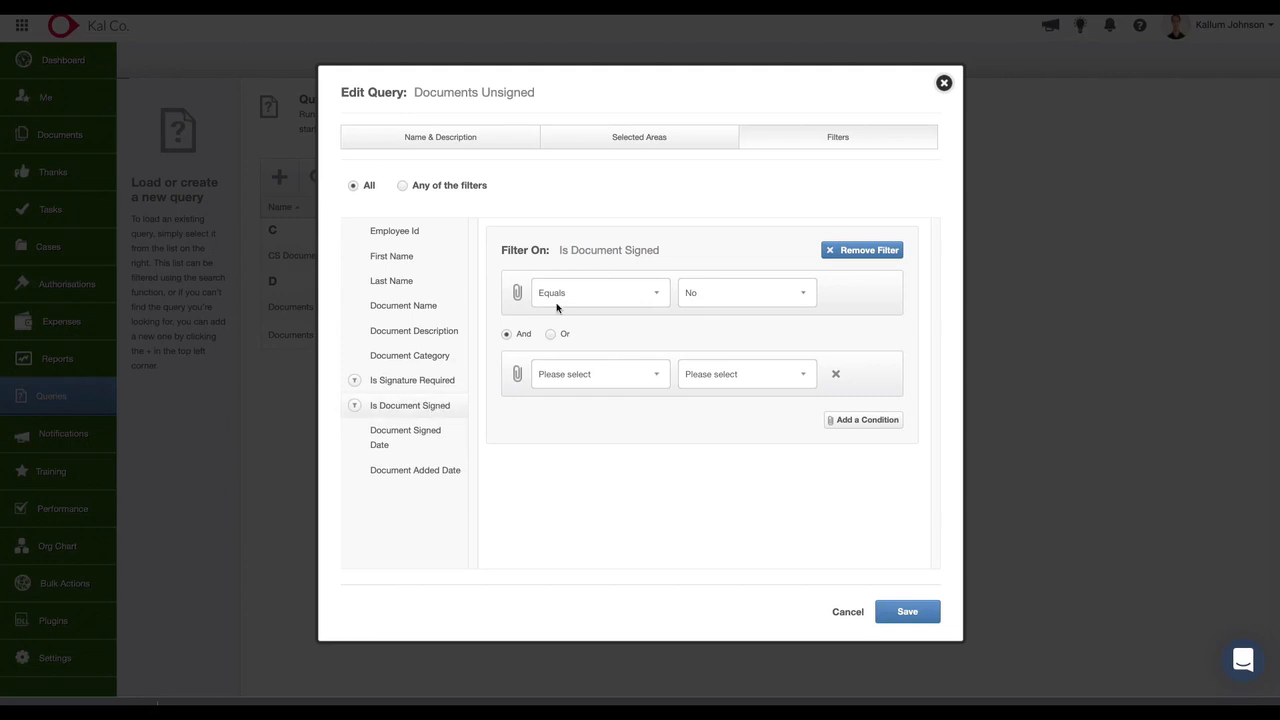
{"action": "left_click_drag", "start_coordinate": [683, 262], "coordinate": [560, 250]}
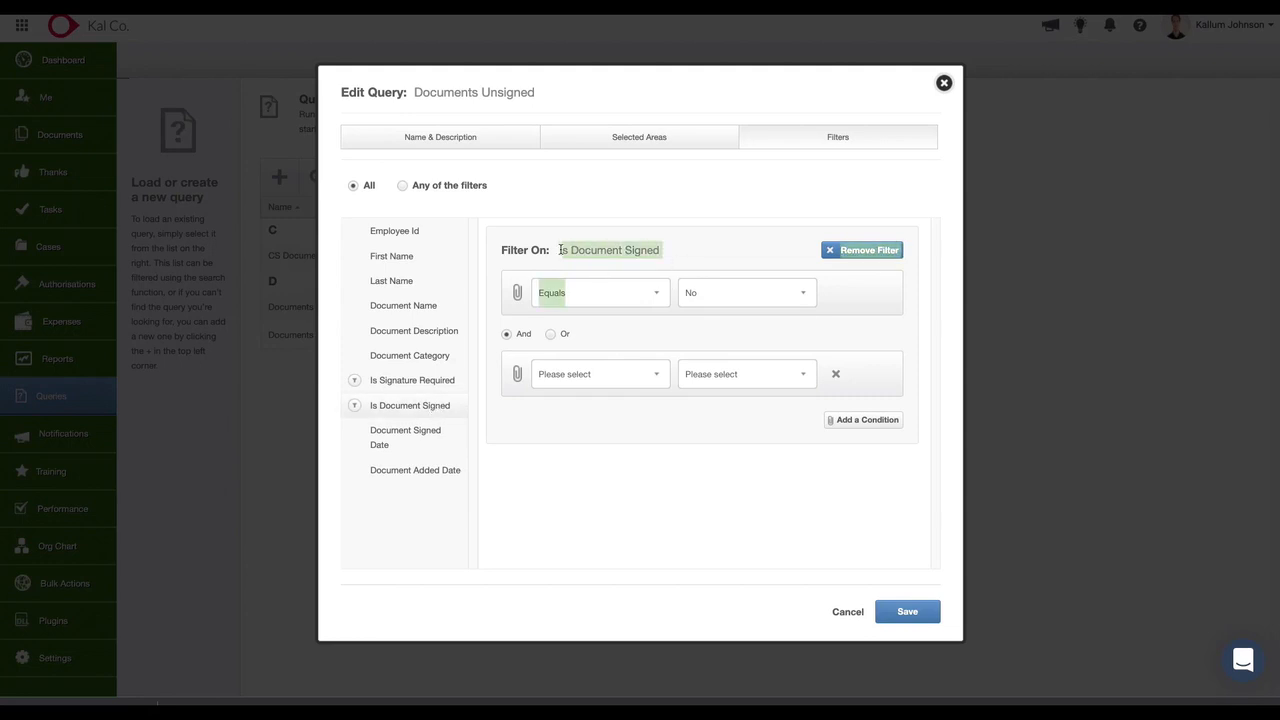
{"action": "left_click", "coordinate": [728, 263]}
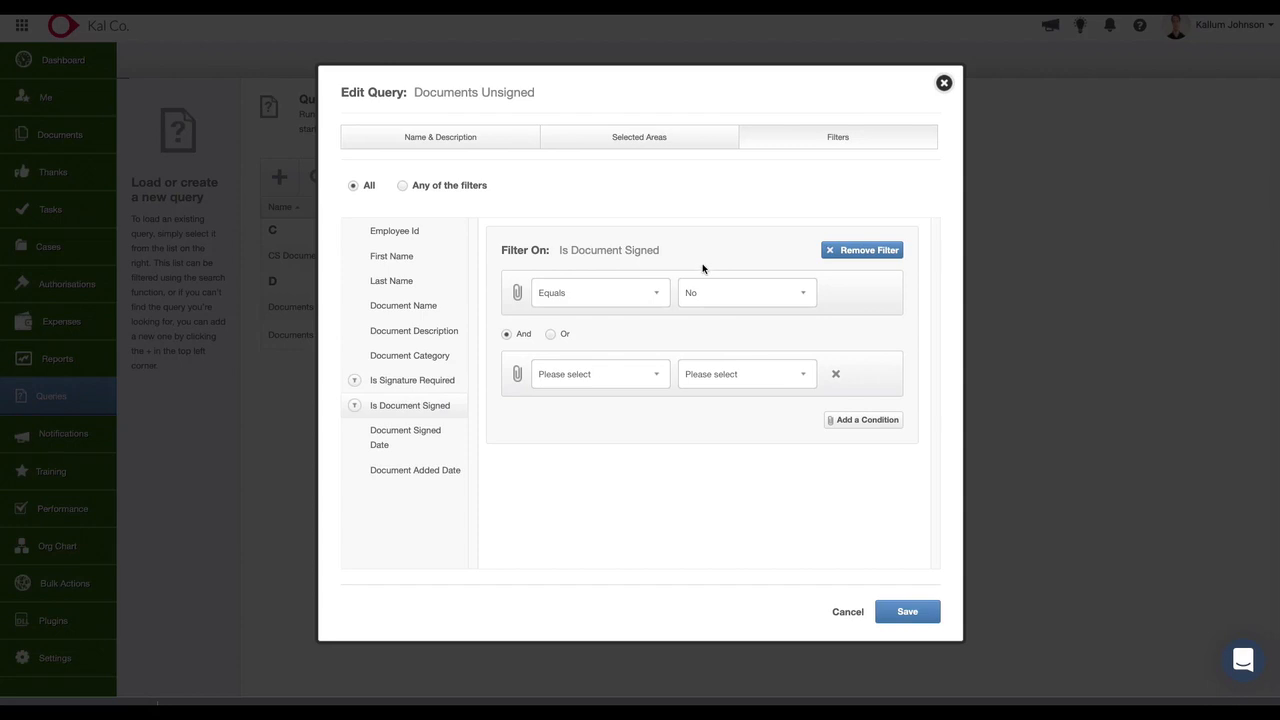
Add a Document Added Date filter of Last X days with 60 to the Documents Unsigned query and save it.
{"action": "left_click", "coordinate": [426, 472]}
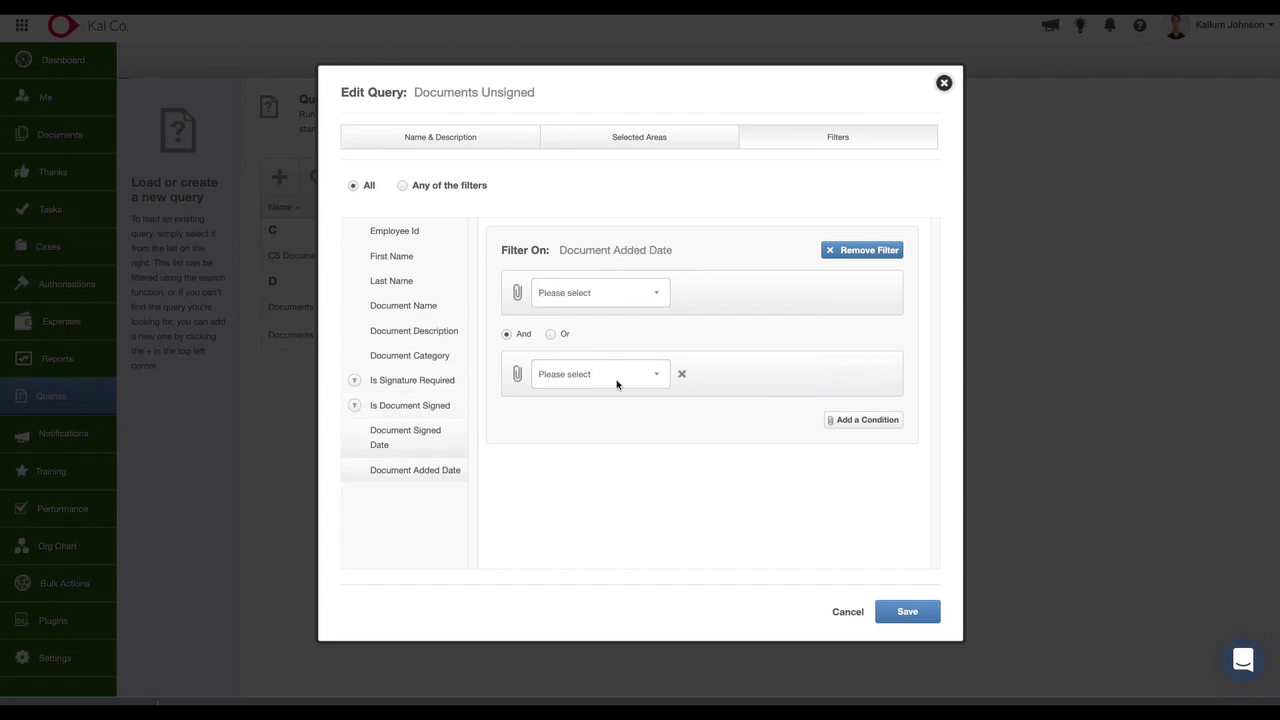
{"action": "left_click", "coordinate": [645, 296]}
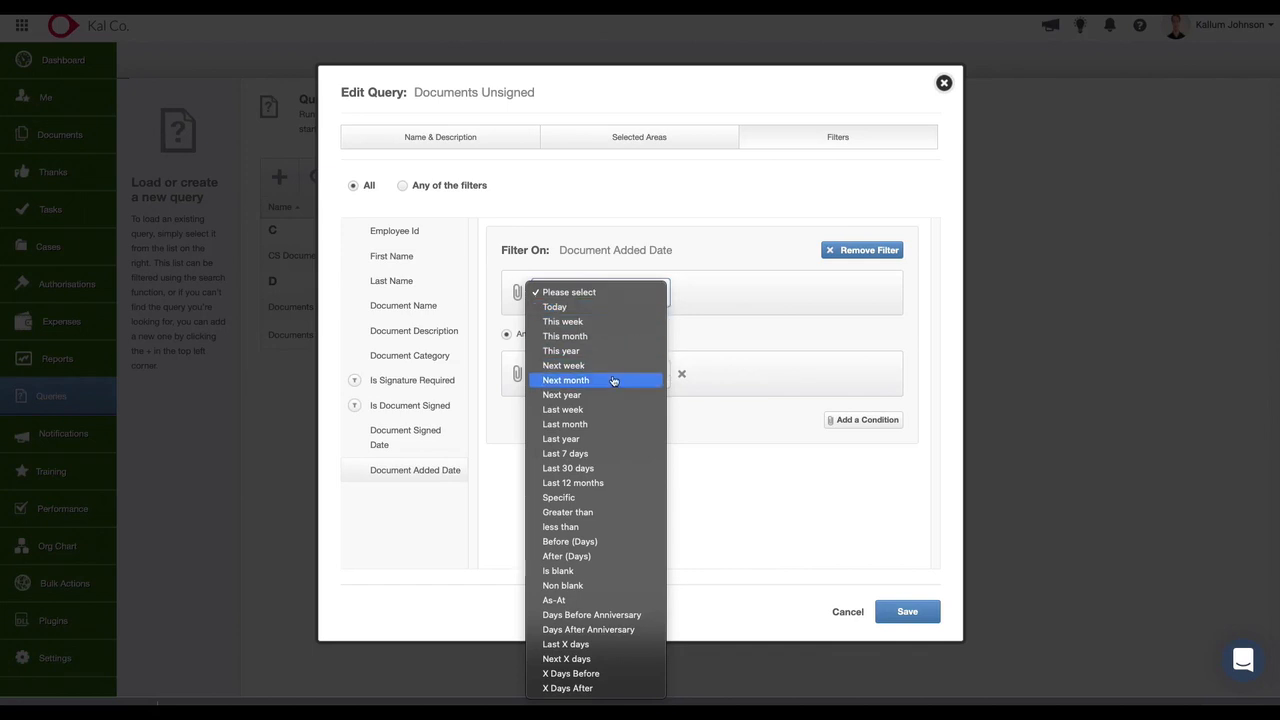
{"action": "left_click", "coordinate": [575, 645]}
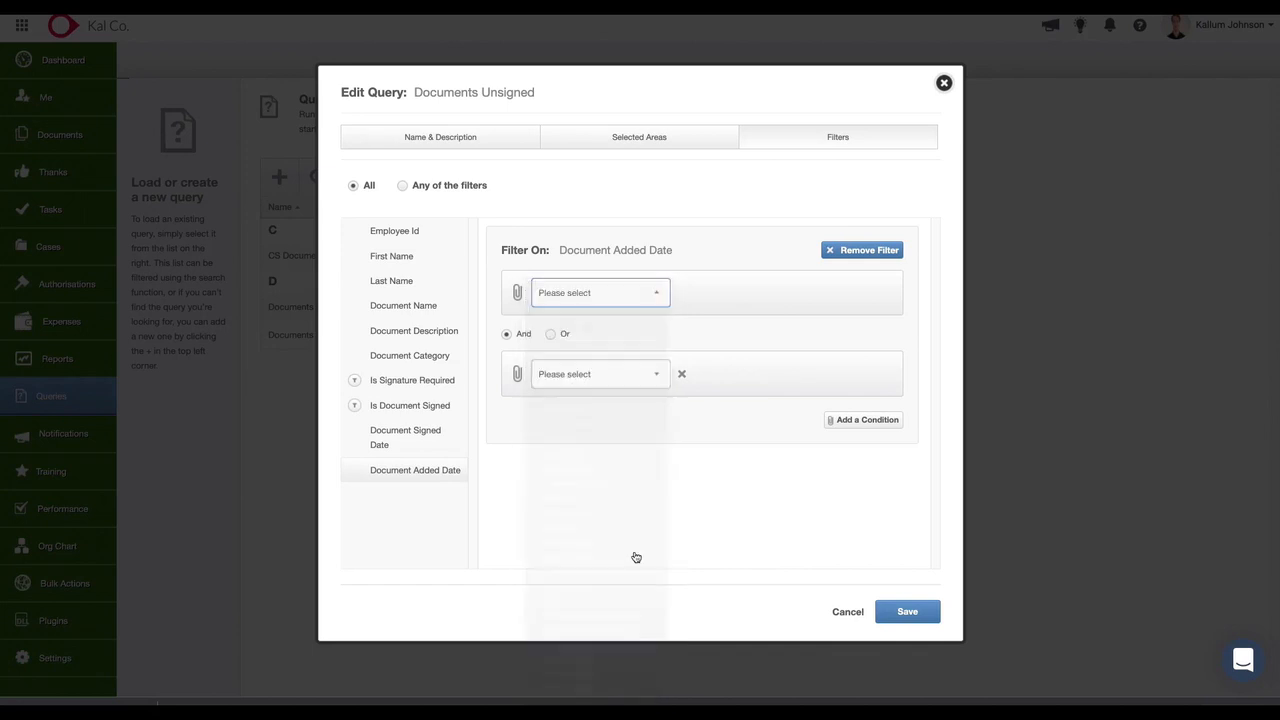
{"action": "left_click", "coordinate": [733, 287]}
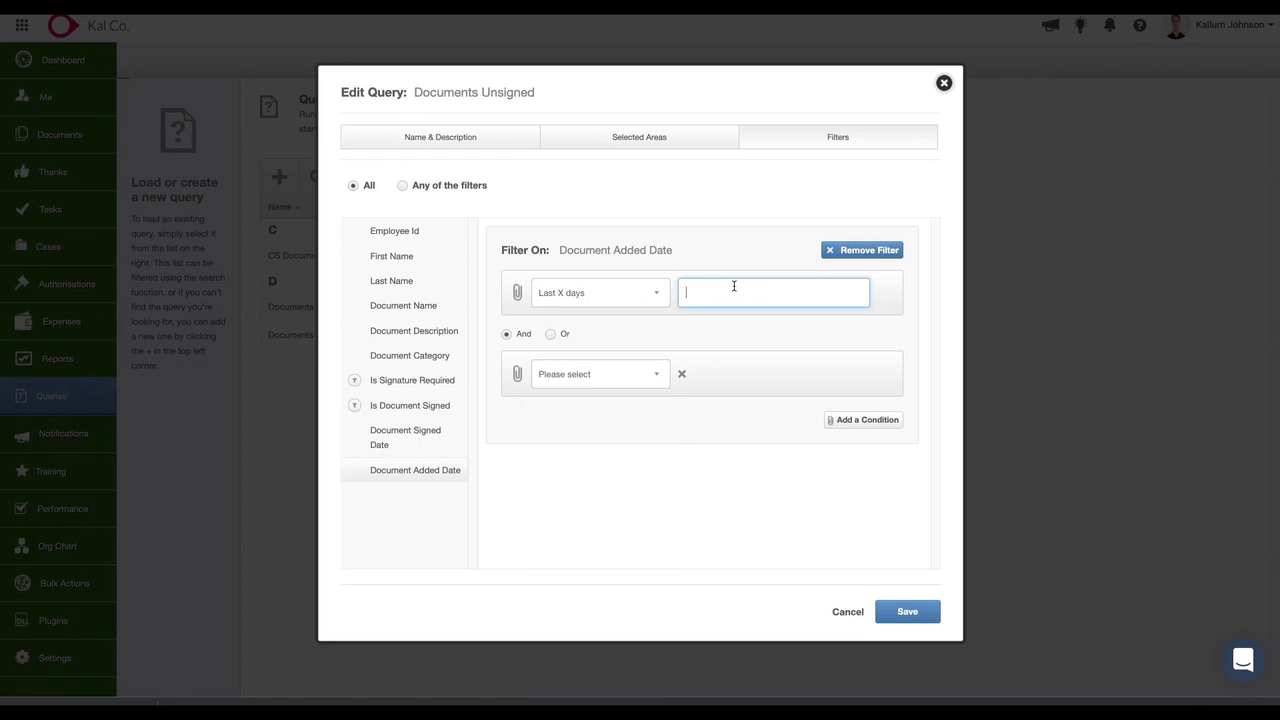
{"action": "type", "text": "60"}
{"action": "left_click", "coordinate": [778, 505]}
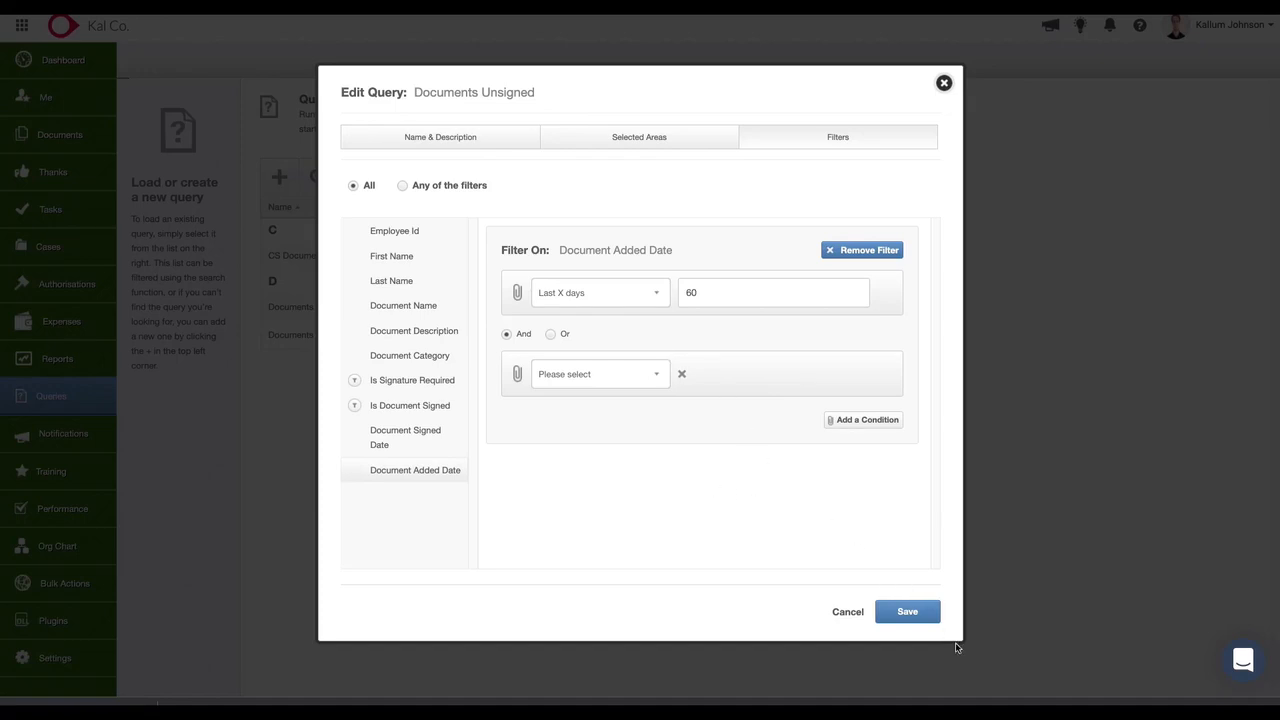
{"action": "left_click", "coordinate": [905, 612]}
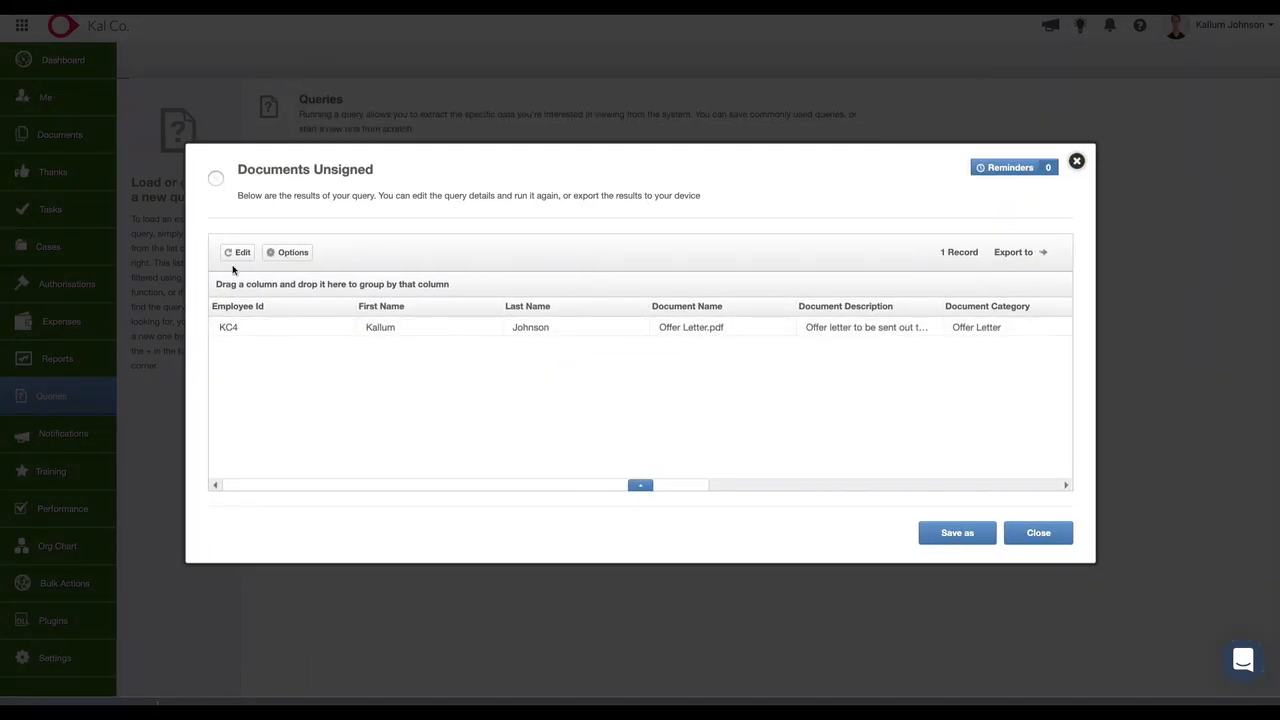
Review the Documents Unsigned results across to the Document Added Date column and close them.
{"action": "left_click_drag", "start_coordinate": [496, 485], "coordinate": [859, 476]}
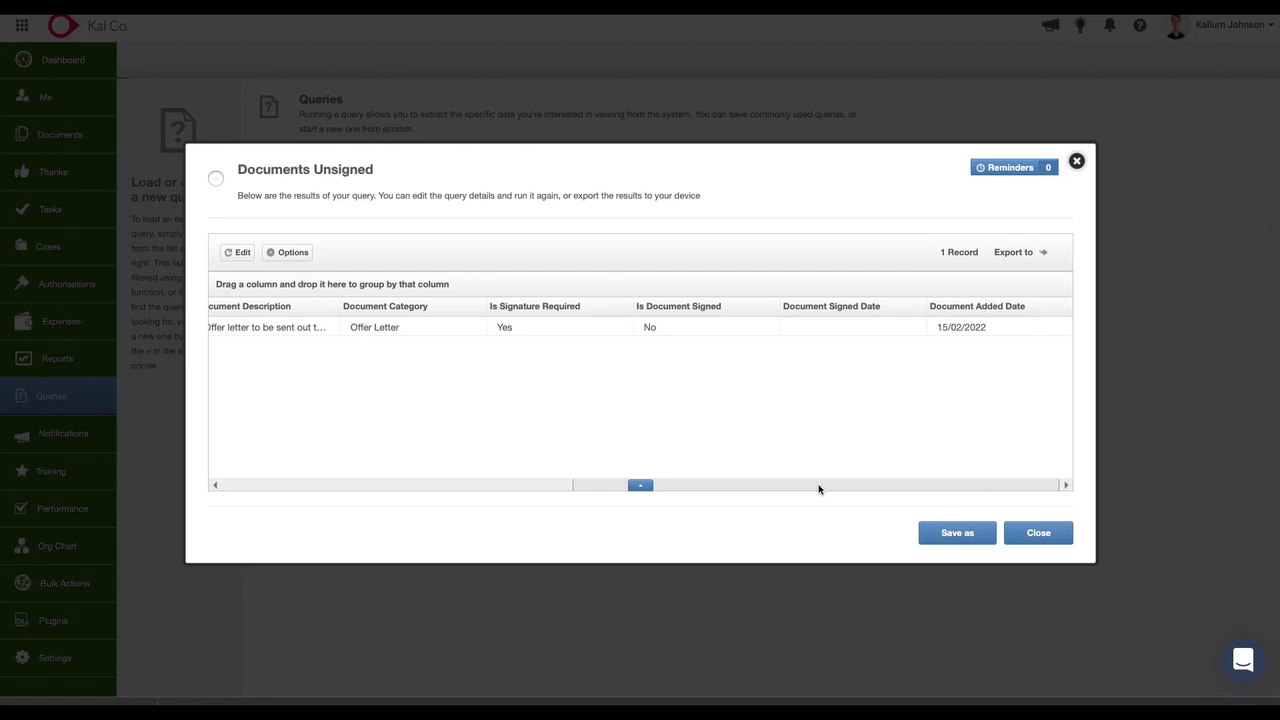
{"action": "left_click", "coordinate": [1028, 532]}
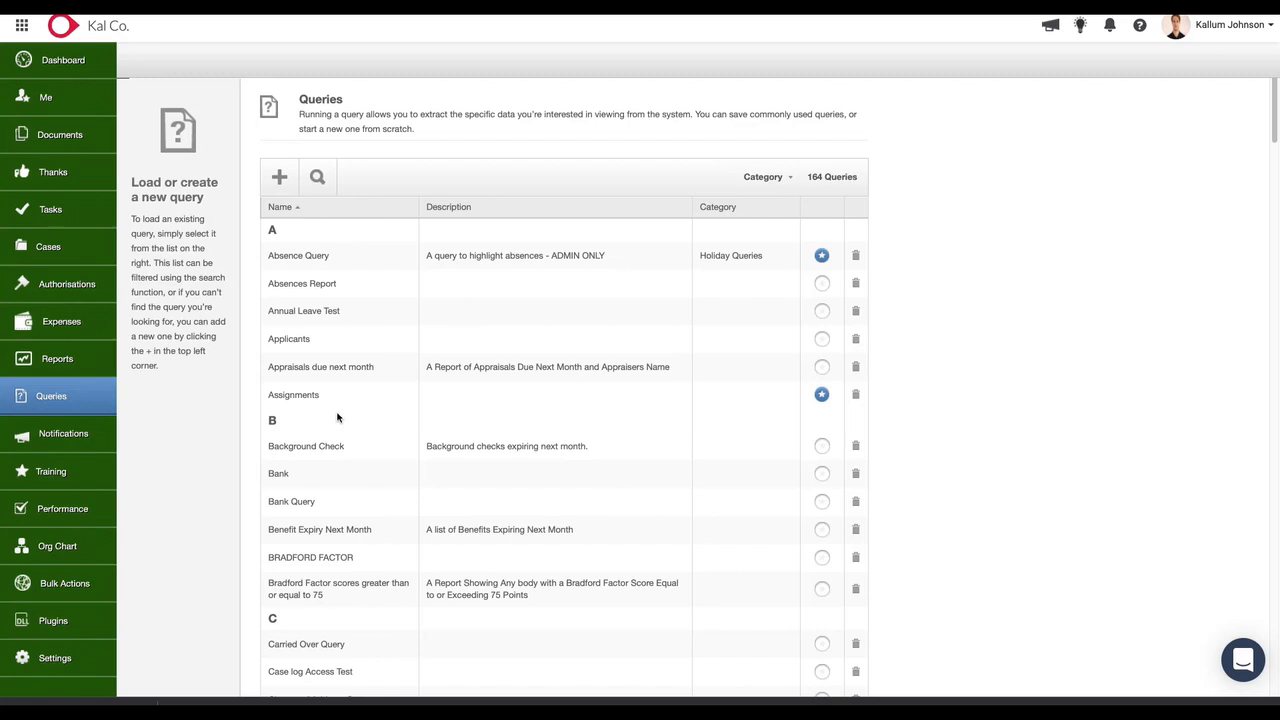
Search the saved queries for probation and open Probation end dates next month.
{"action": "left_click", "coordinate": [317, 177]}
{"action": "type", "text": "pro"}
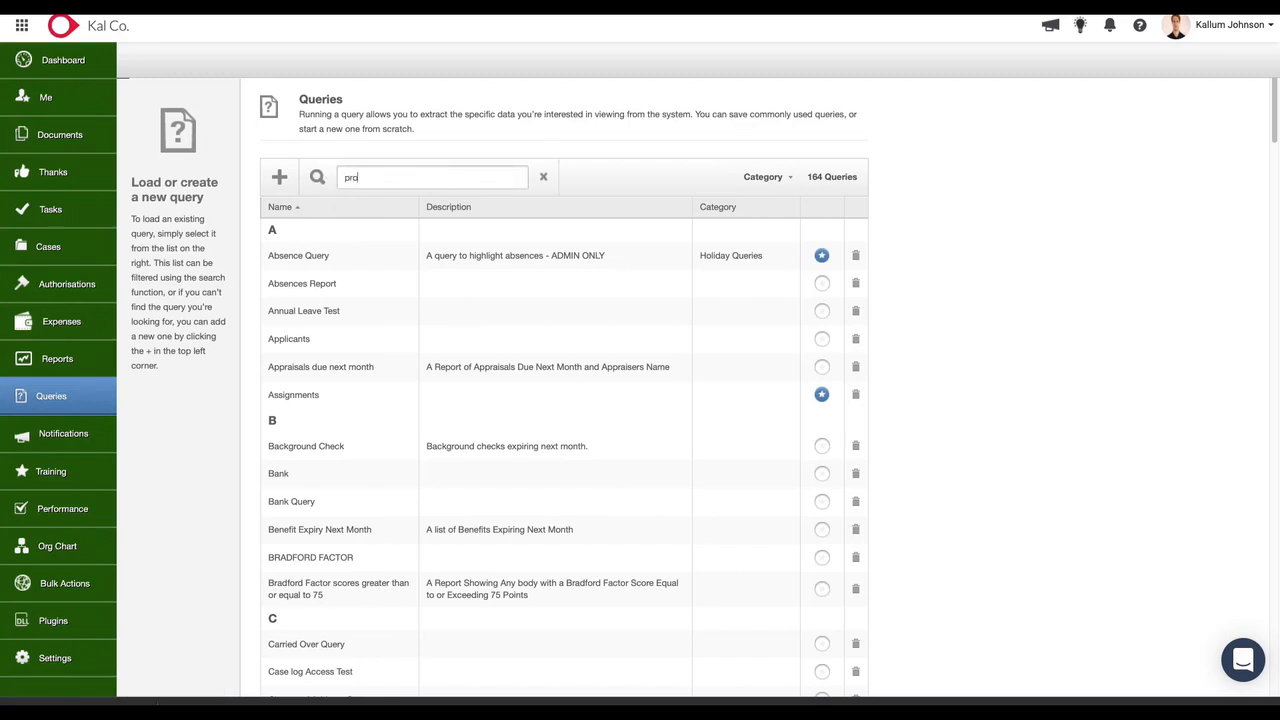
{"action": "type", "text": "bation"}
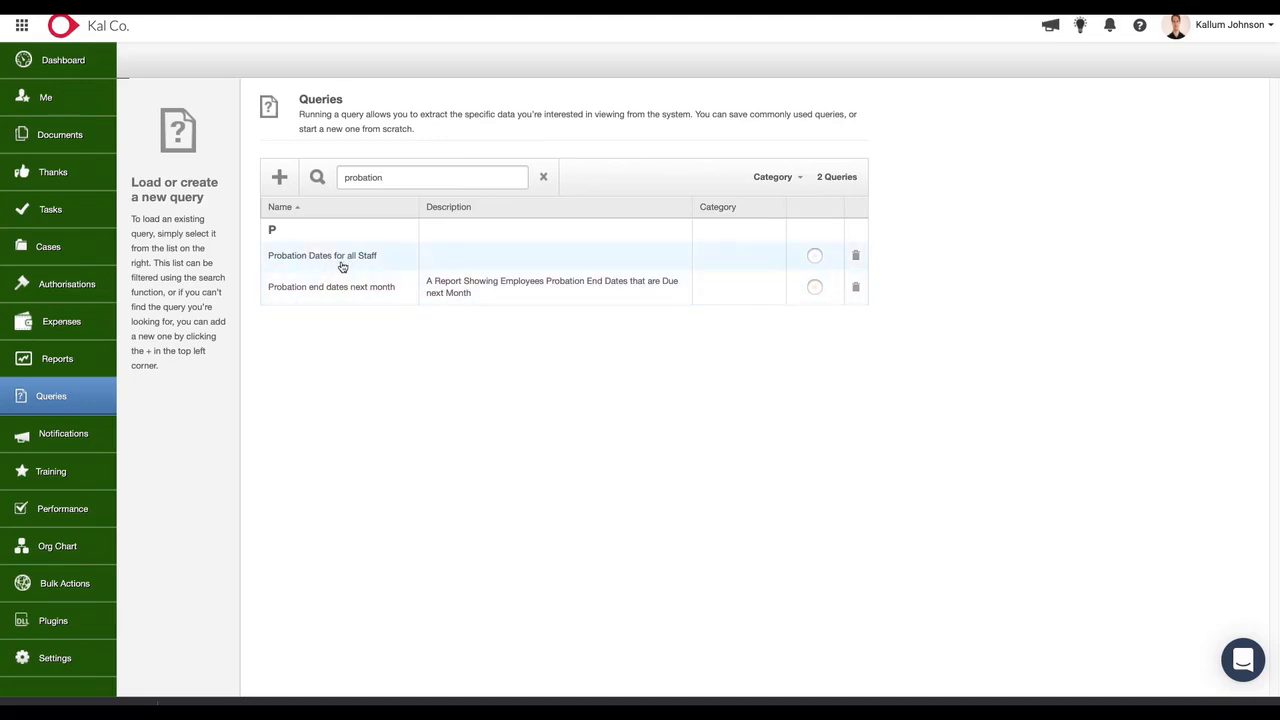
{"action": "left_click", "coordinate": [350, 292]}
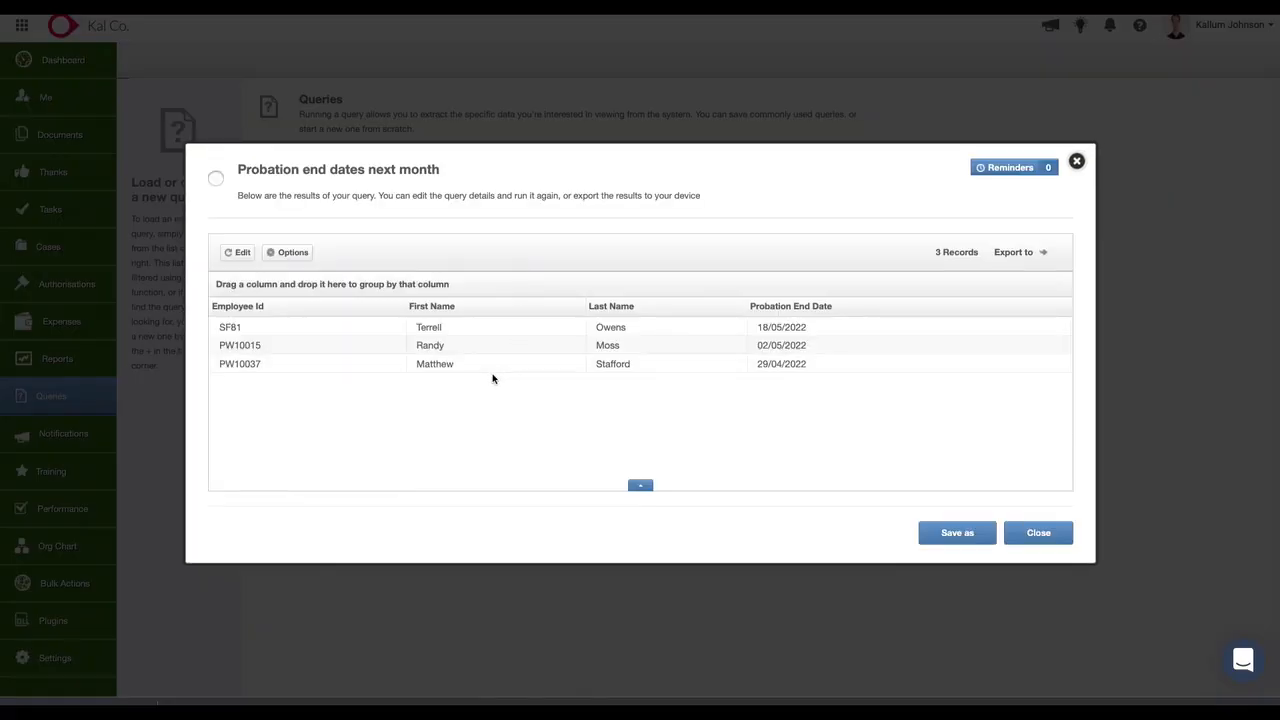
Examine the Probation End Date filter of the Probation end dates next month query and save the query.
{"action": "left_click", "coordinate": [238, 252]}
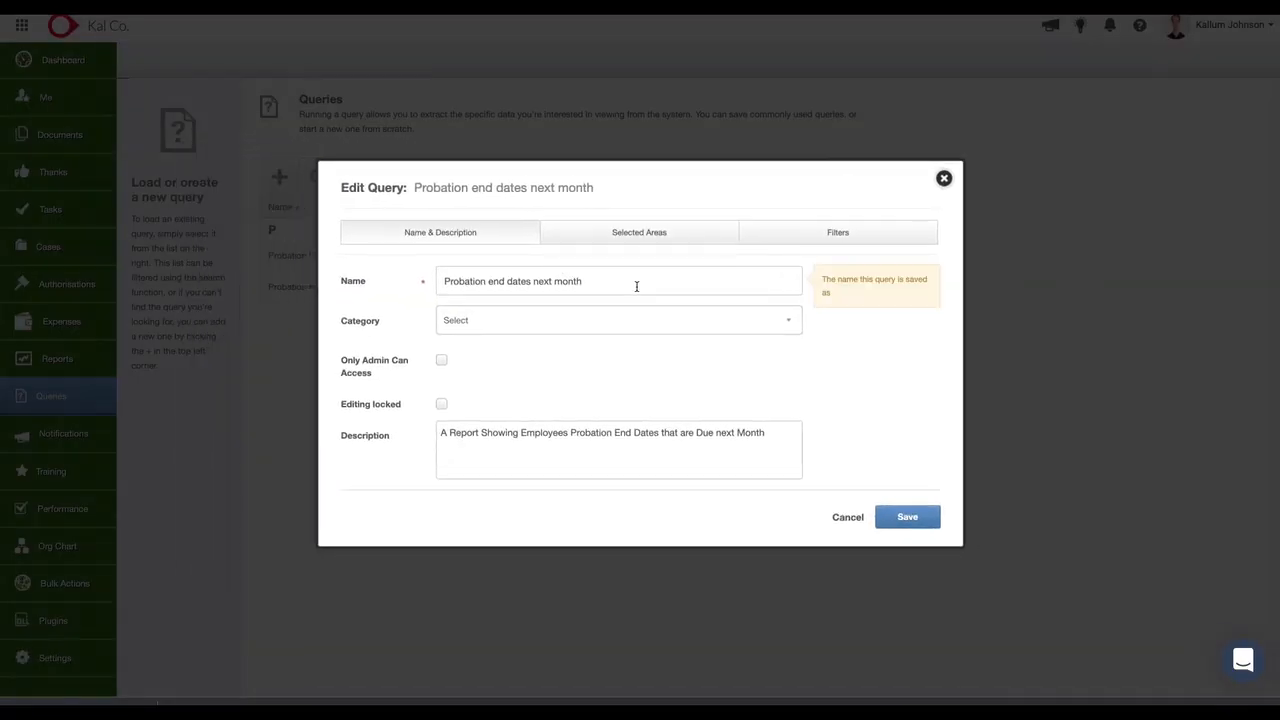
{"action": "left_click", "coordinate": [789, 238]}
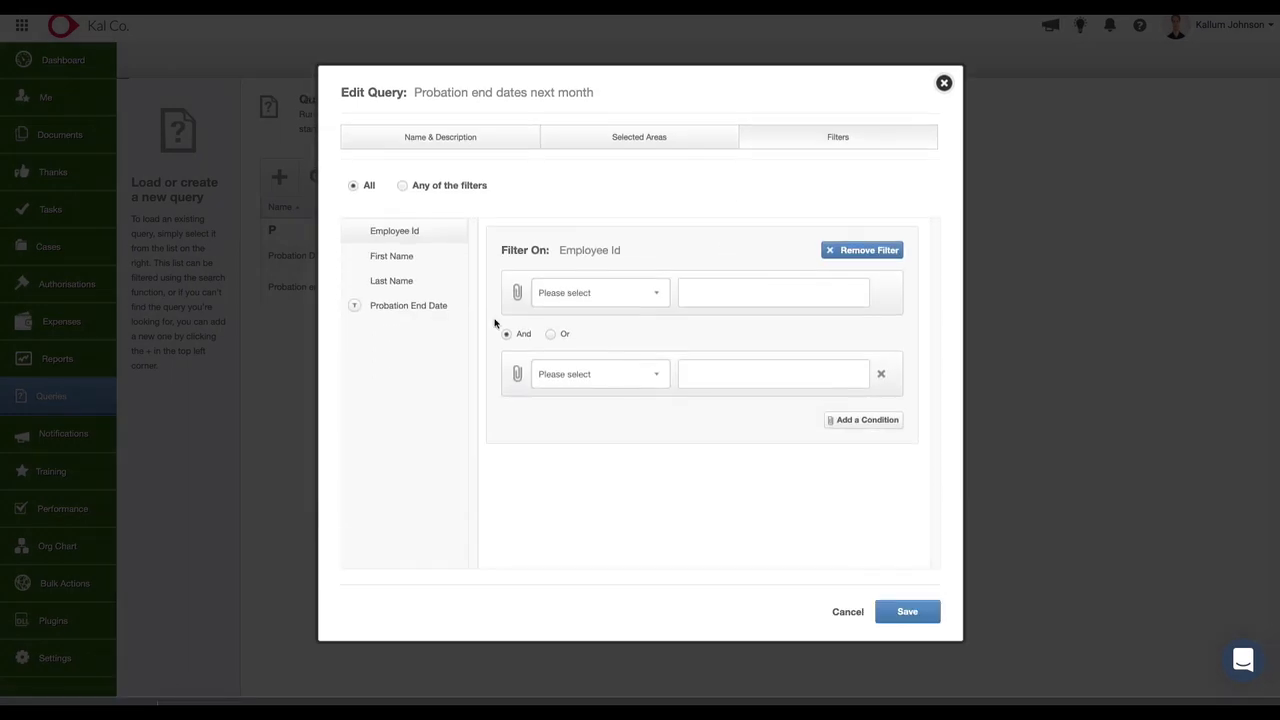
{"action": "left_click", "coordinate": [447, 312]}
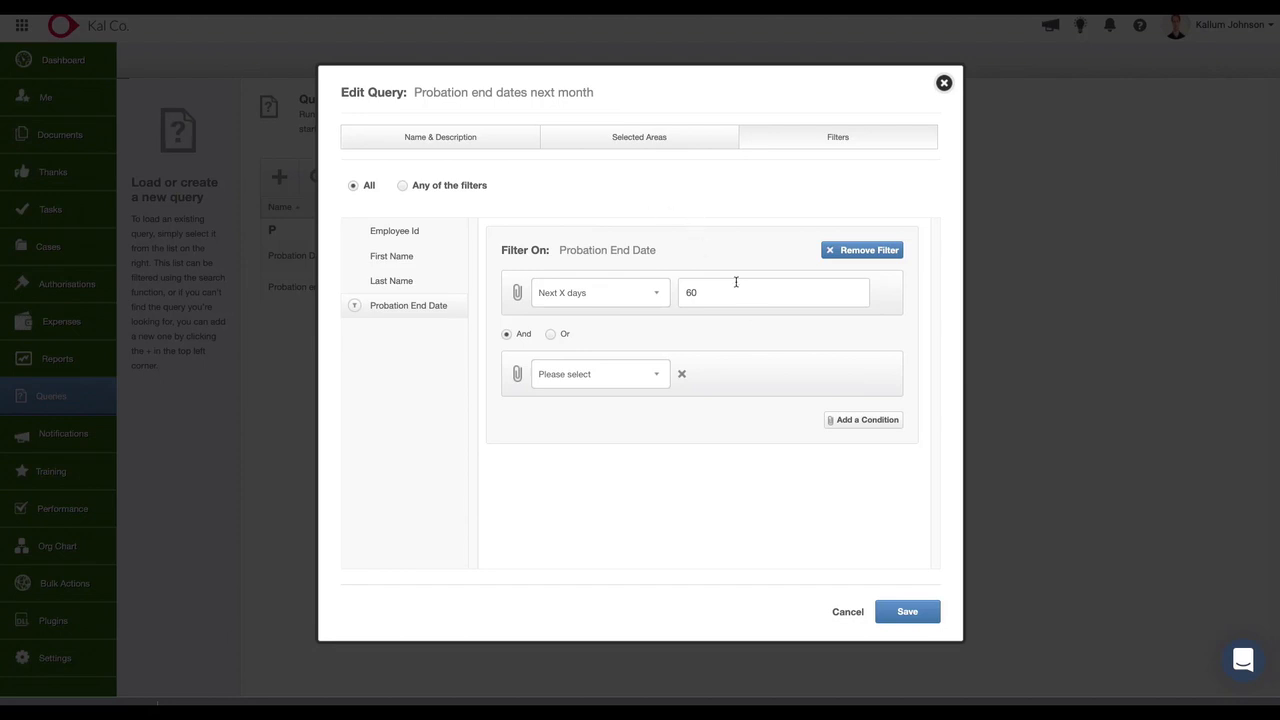
{"action": "left_click", "coordinate": [909, 611]}
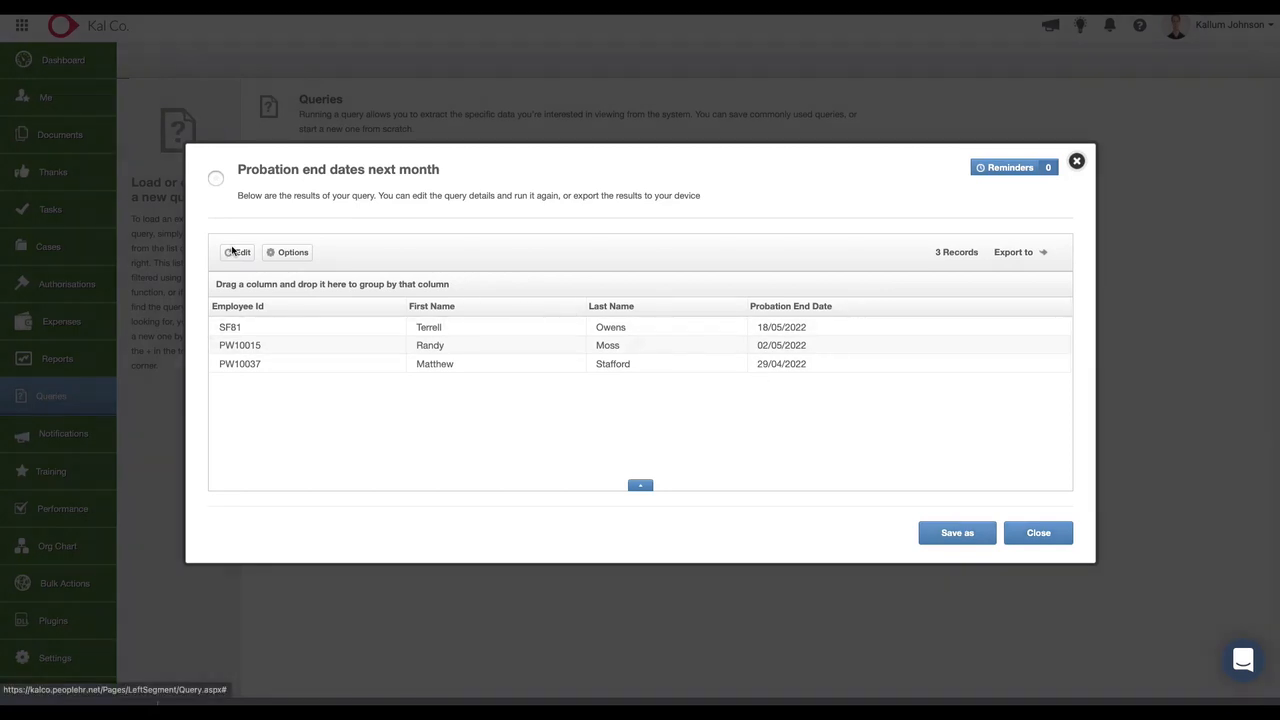
Recheck the Probation End Date filter condition, save the query again and close its results.
{"action": "left_click", "coordinate": [237, 252]}
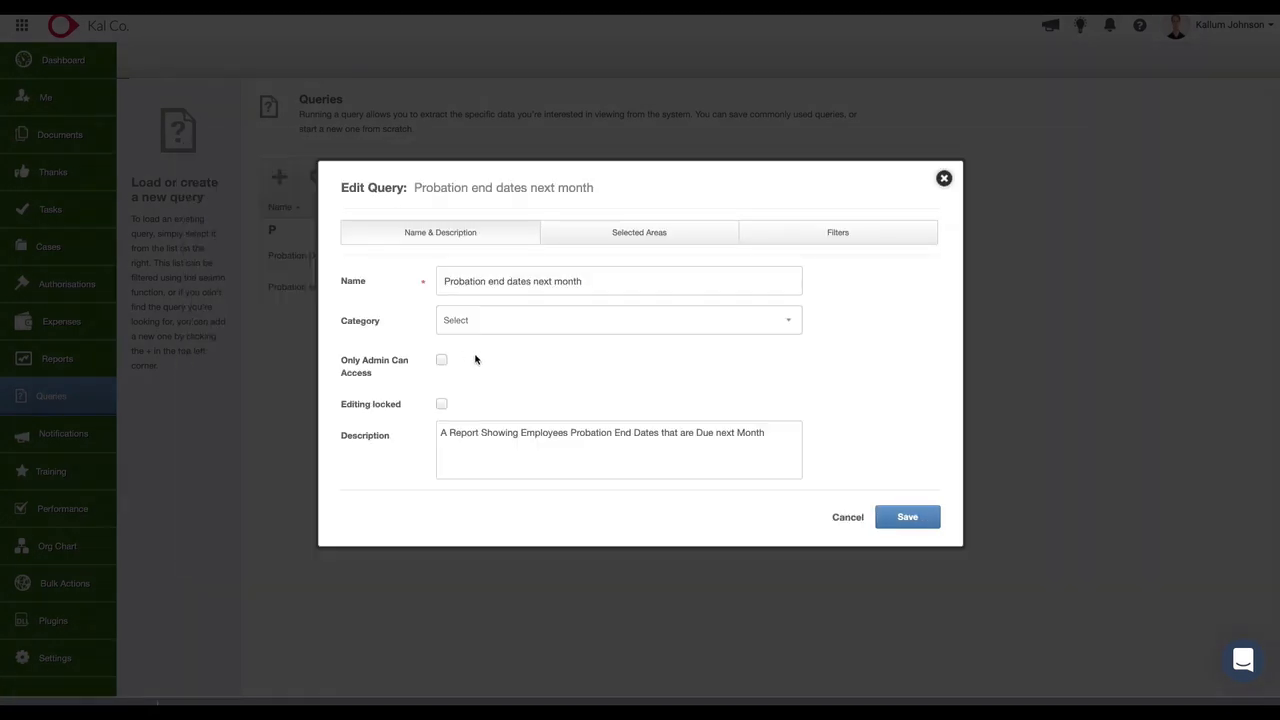
{"action": "left_click", "coordinate": [790, 240]}
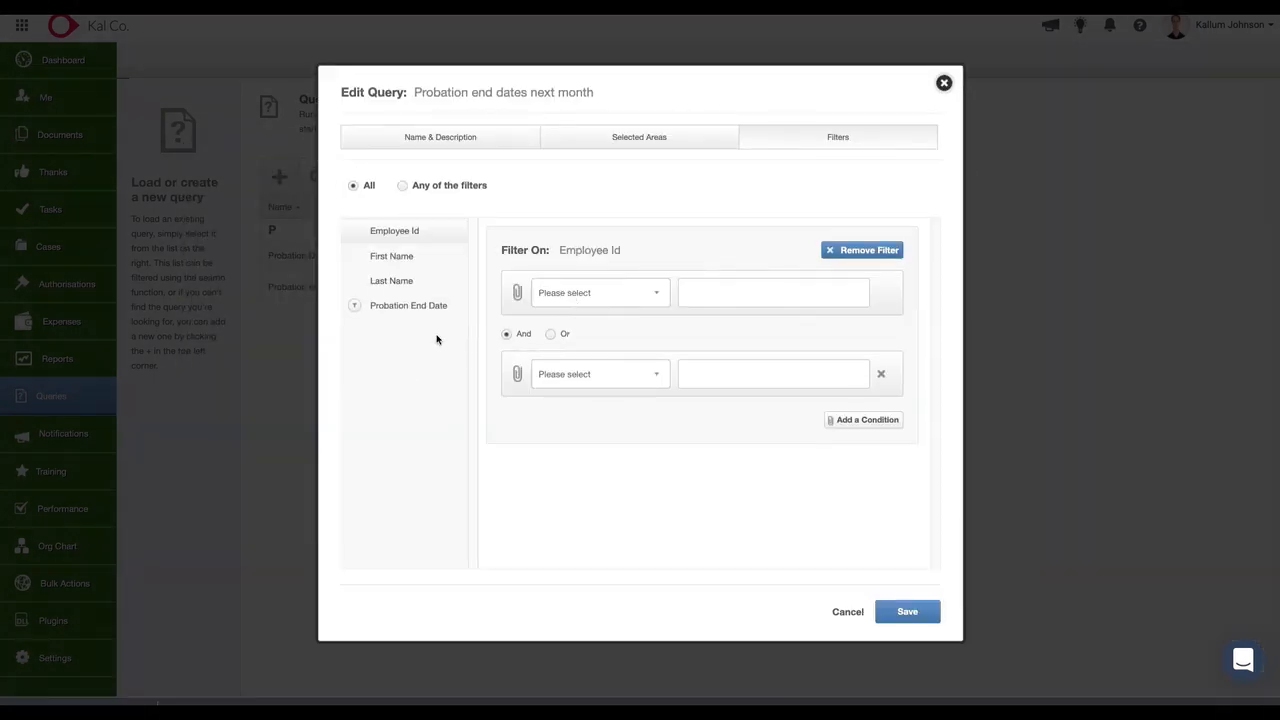
{"action": "left_click", "coordinate": [418, 306]}
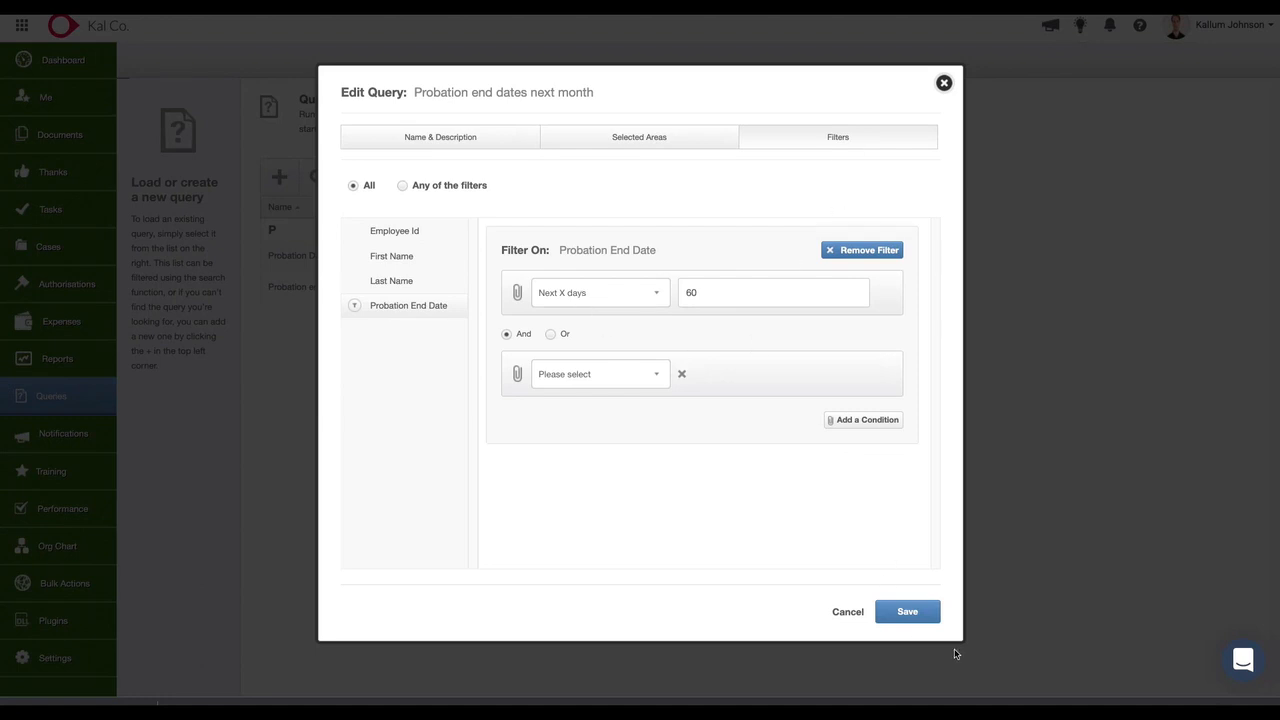
{"action": "left_click", "coordinate": [927, 612]}
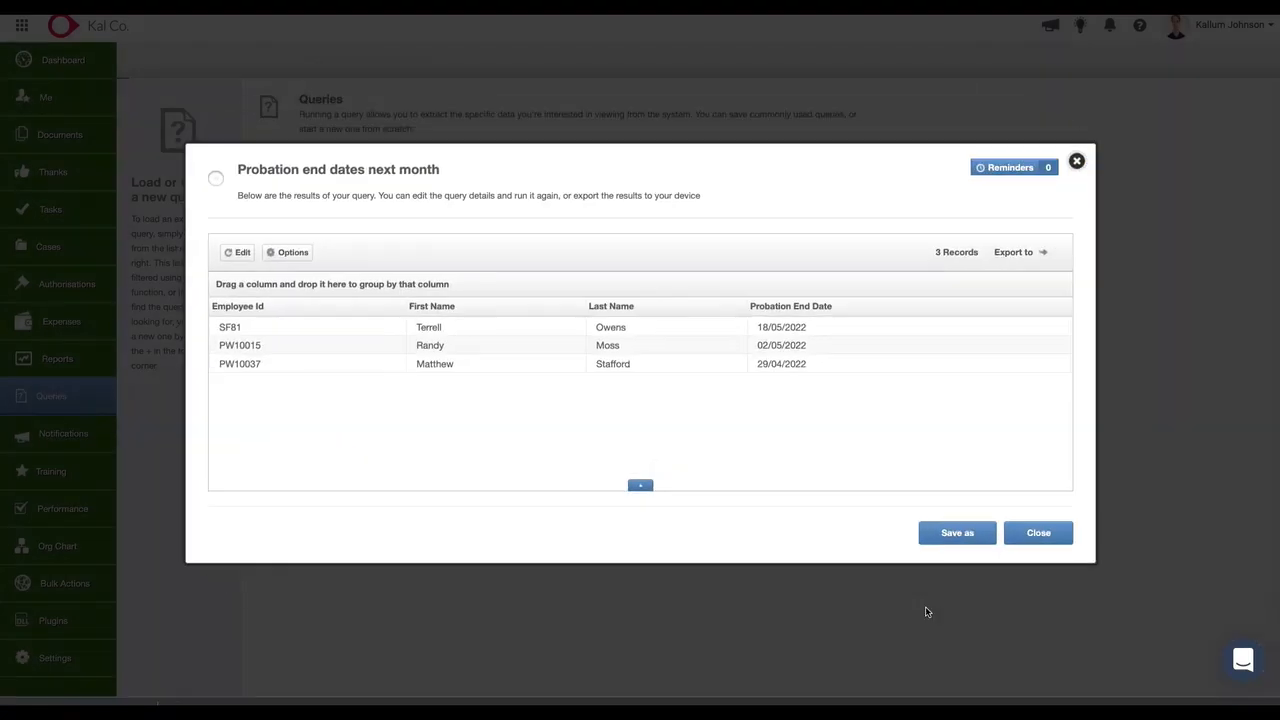
{"action": "left_click", "coordinate": [1039, 532]}
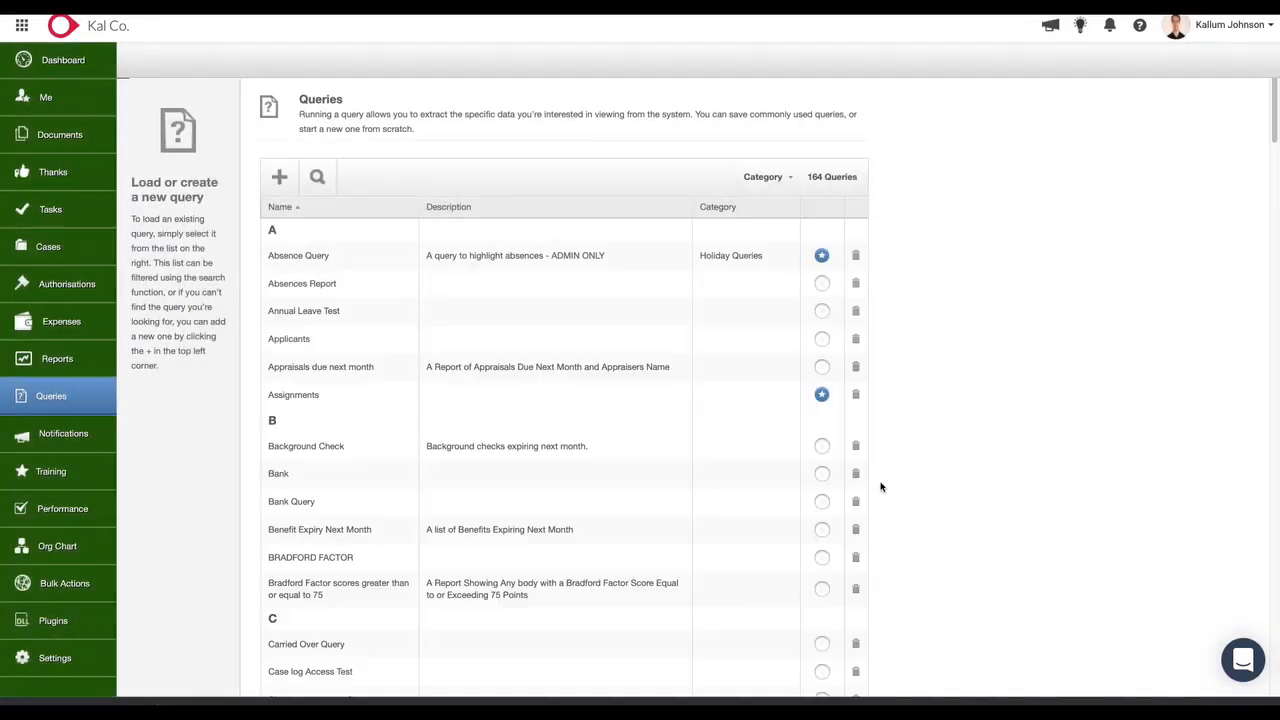
Search the saved queries for Training and open the Outstanding Training query.
{"action": "left_click", "coordinate": [281, 185]}
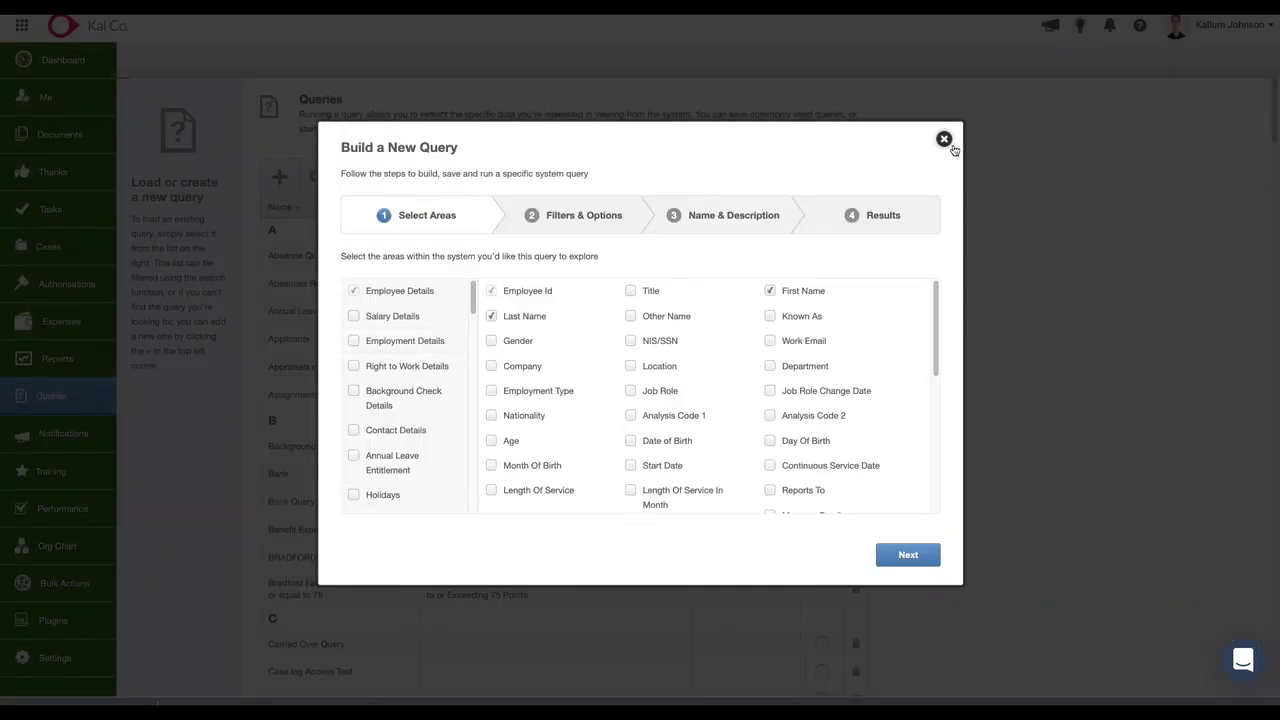
{"action": "left_click", "coordinate": [944, 139]}
{"action": "left_click", "coordinate": [318, 177]}
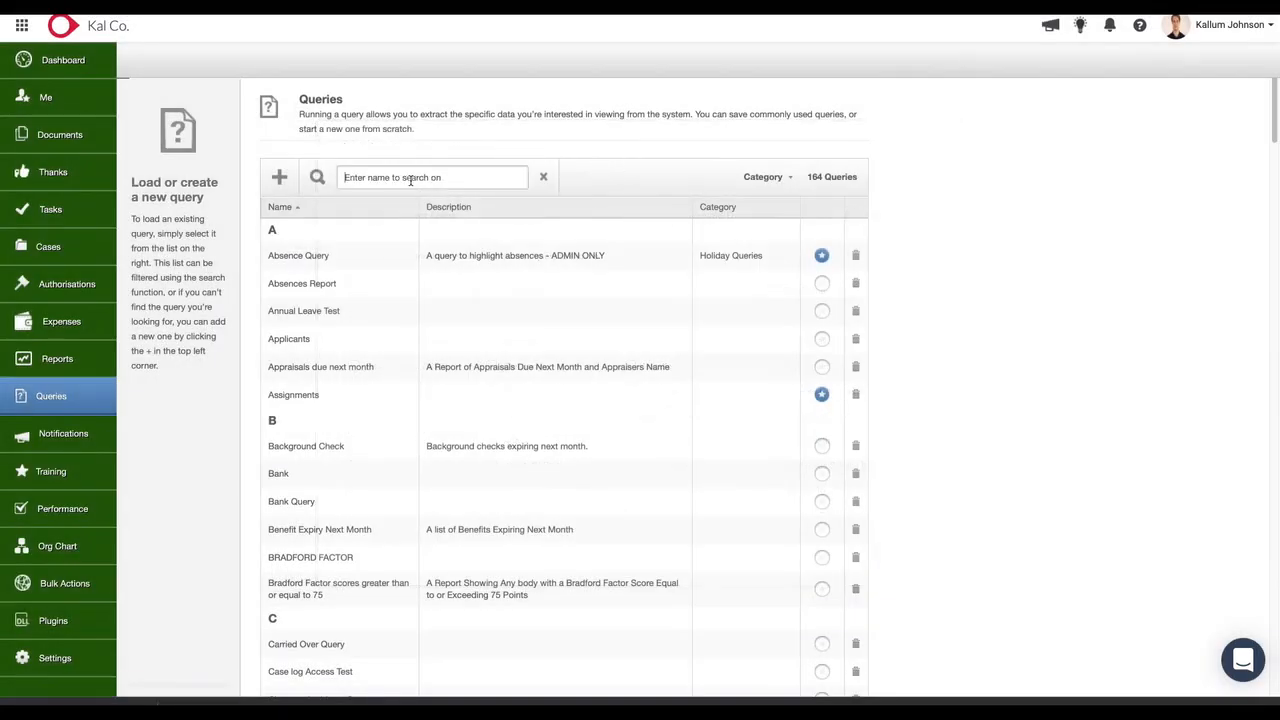
{"action": "left_click", "coordinate": [410, 178]}
{"action": "type", "text": "Traiing"}
{"action": "key", "text": "BackSpace"}
{"action": "key", "text": "BackSpace"}
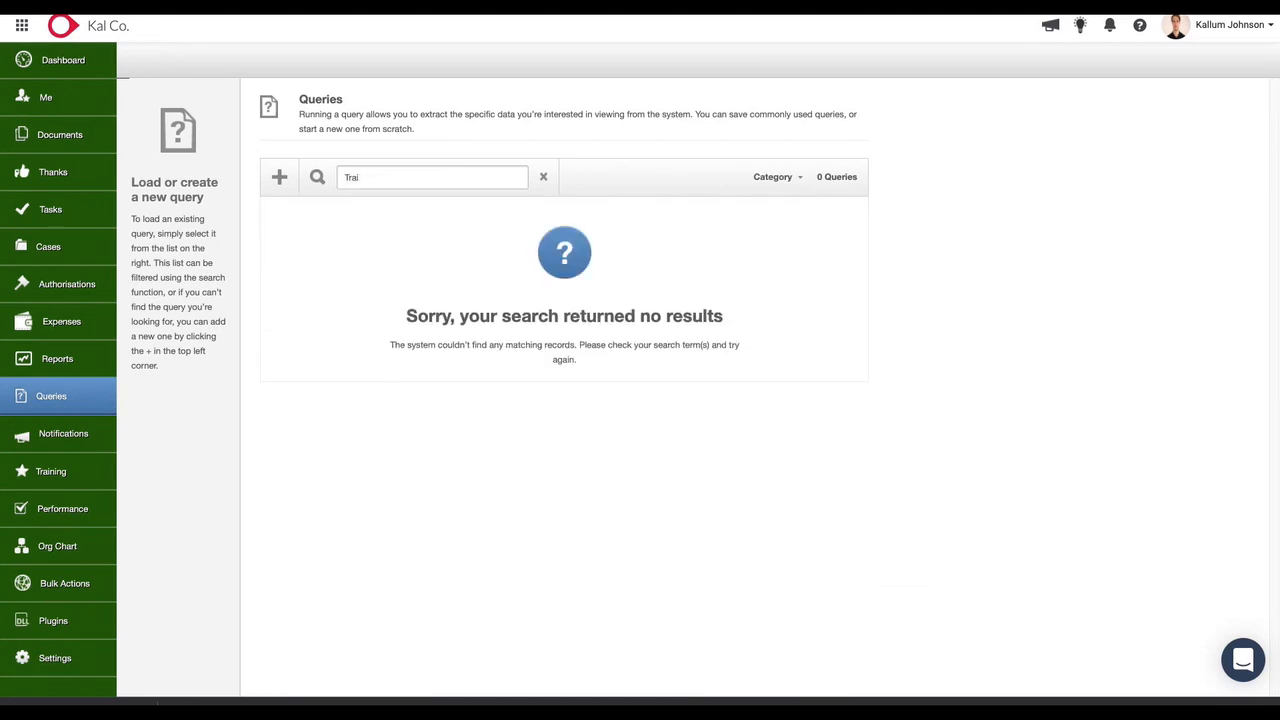
{"action": "type", "text": "ning"}
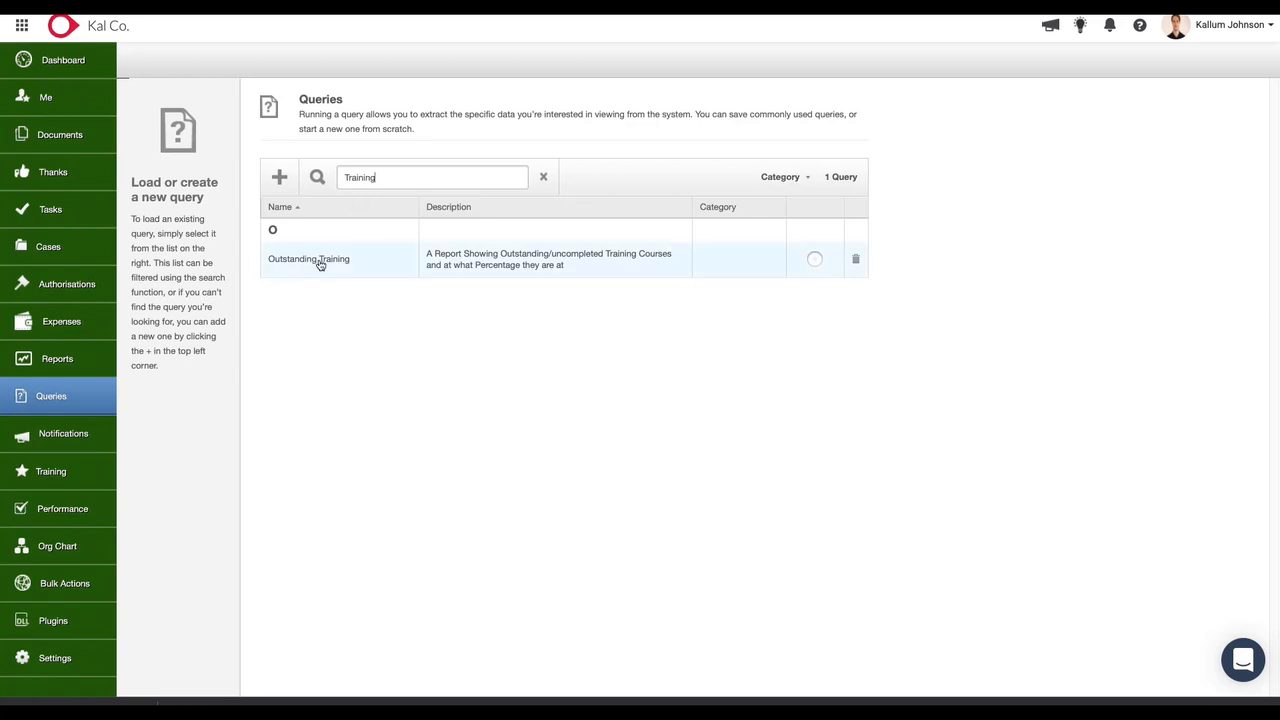
{"action": "left_click", "coordinate": [373, 276]}
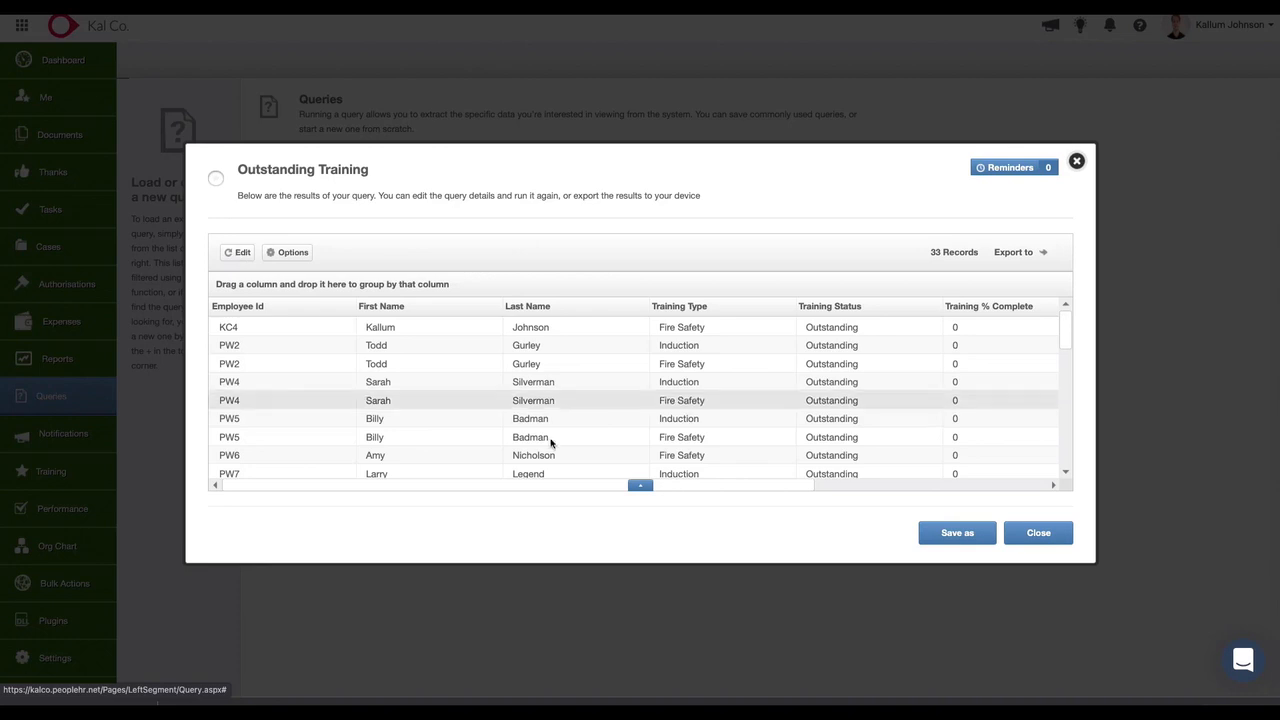
Sort the Outstanding Training results by Training Status, review the rows down to the end, and close them.
{"action": "scroll", "coordinate": [850, 425], "scroll_direction": "down", "scroll_amount": 2}
{"action": "left_click", "coordinate": [833, 308]}
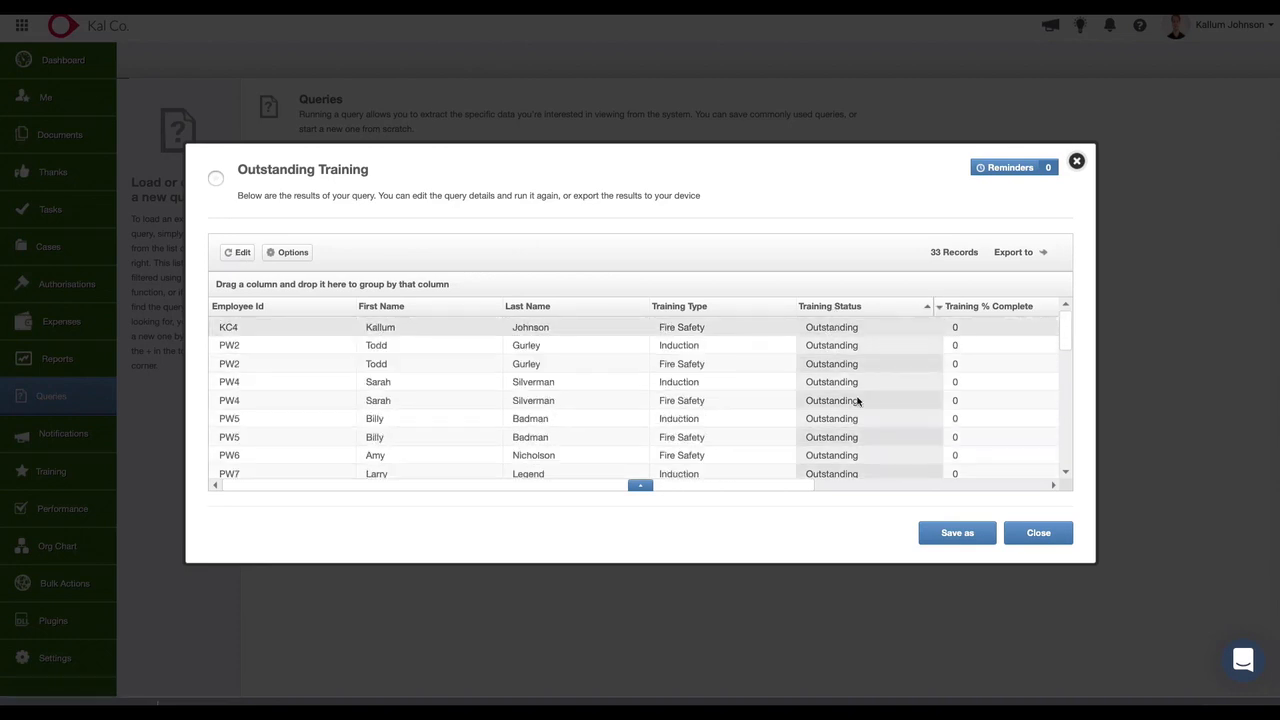
{"action": "scroll", "coordinate": [866, 369], "scroll_direction": "down", "scroll_amount": 8}
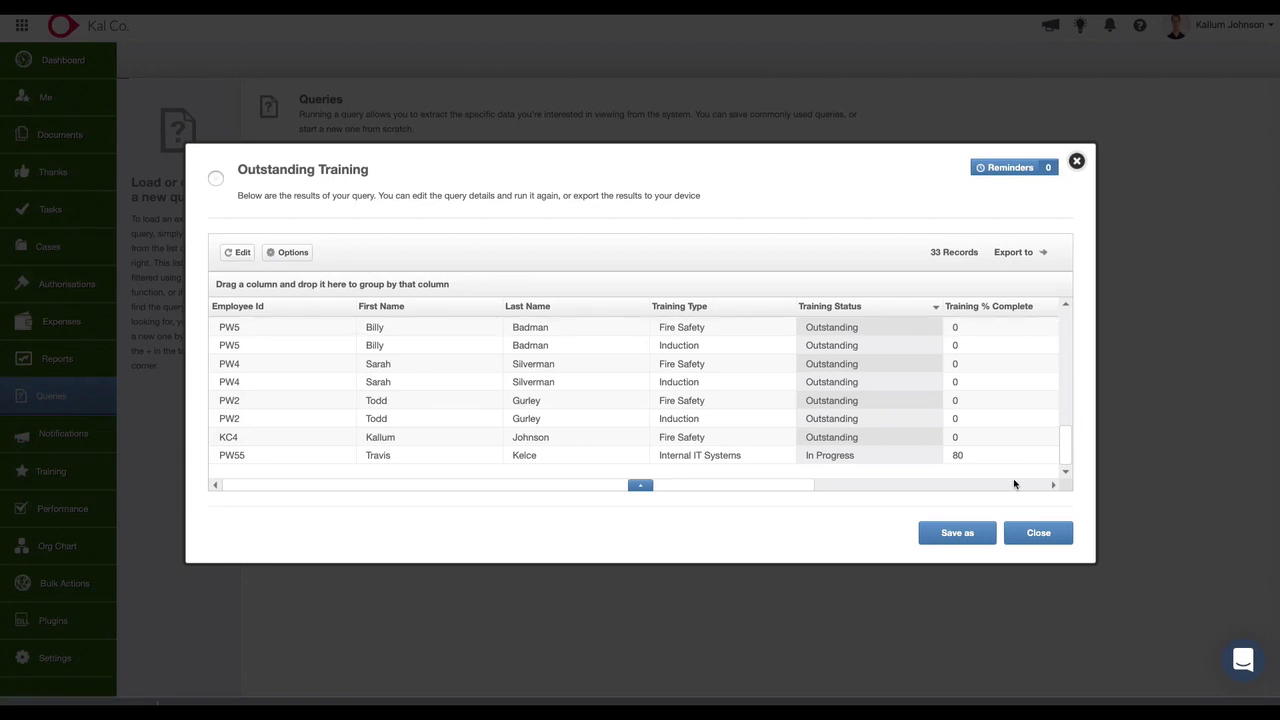
{"action": "left_click", "coordinate": [1038, 535]}
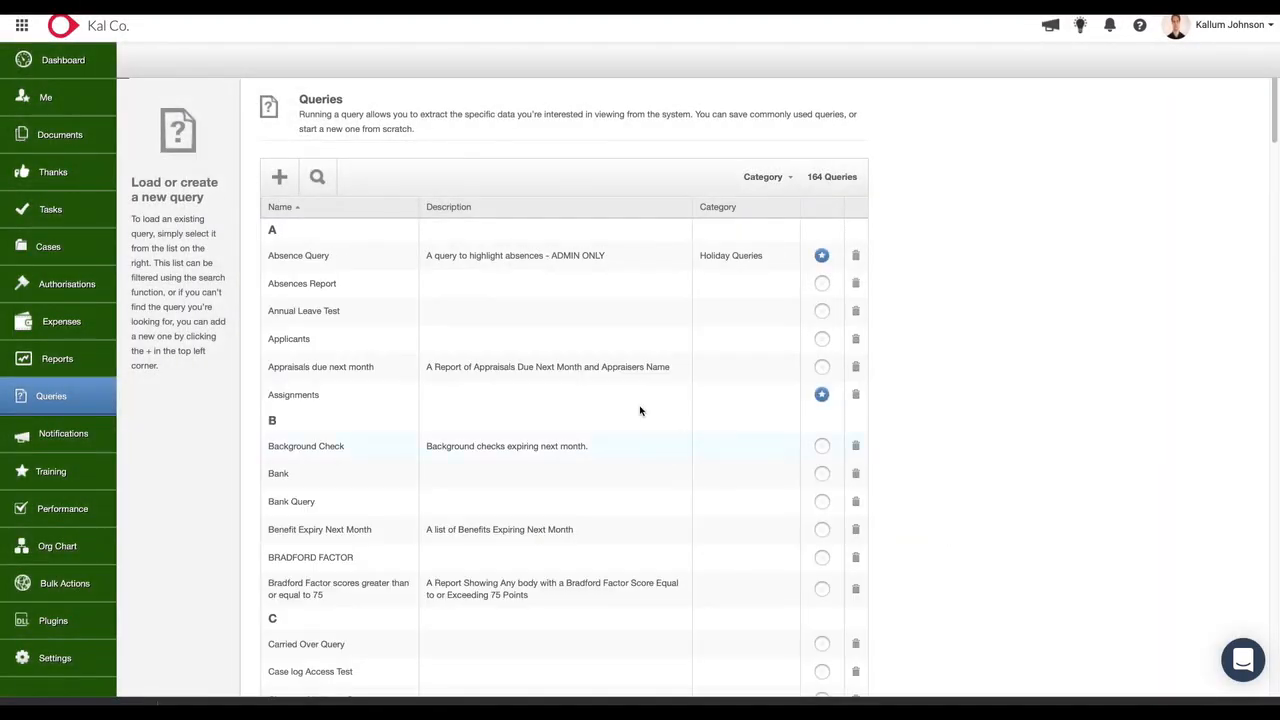